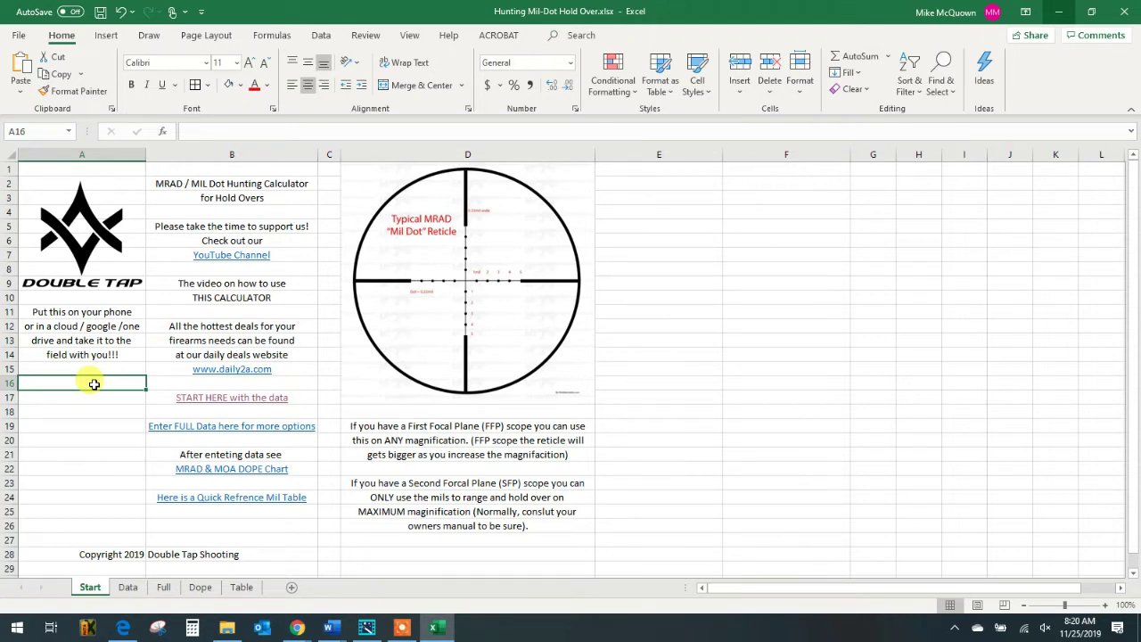
Step: Correct "Forcal" to "Focal" in the Second Focal Plane scope note in cell D23
{"action": "left_click", "coordinate": [454, 484]}
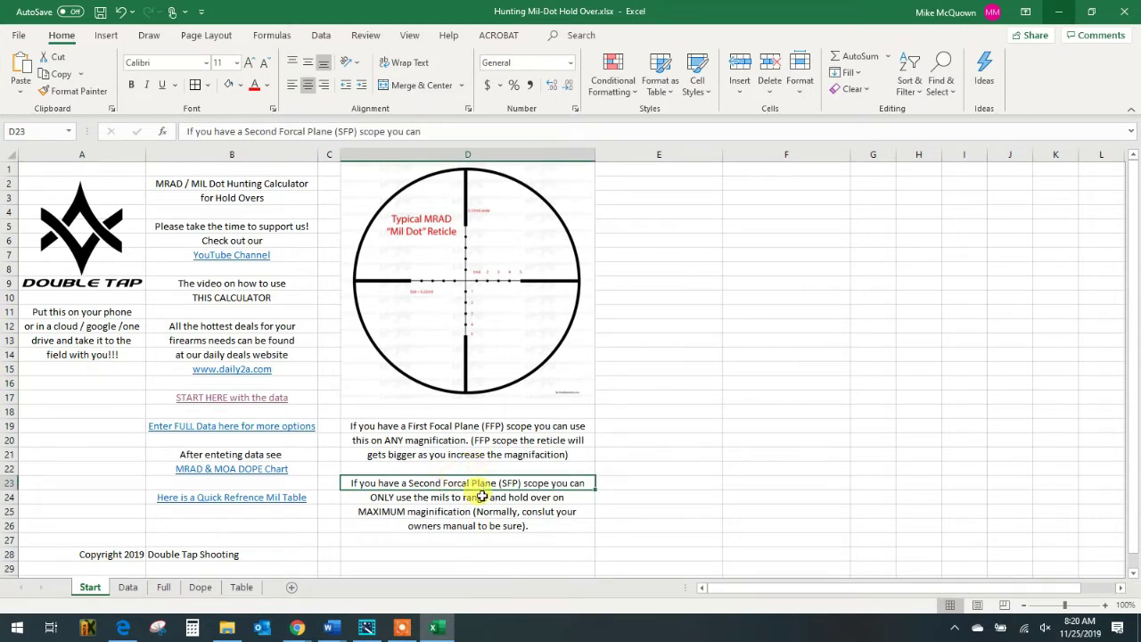
{"action": "left_click", "coordinate": [296, 132]}
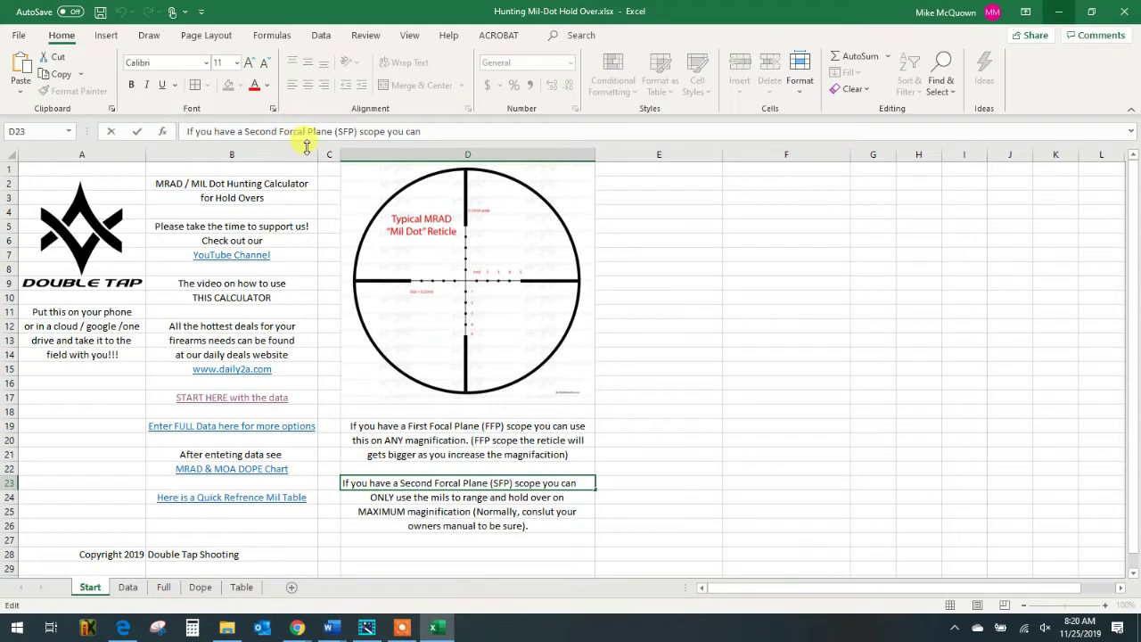
{"action": "key", "text": "Delete"}
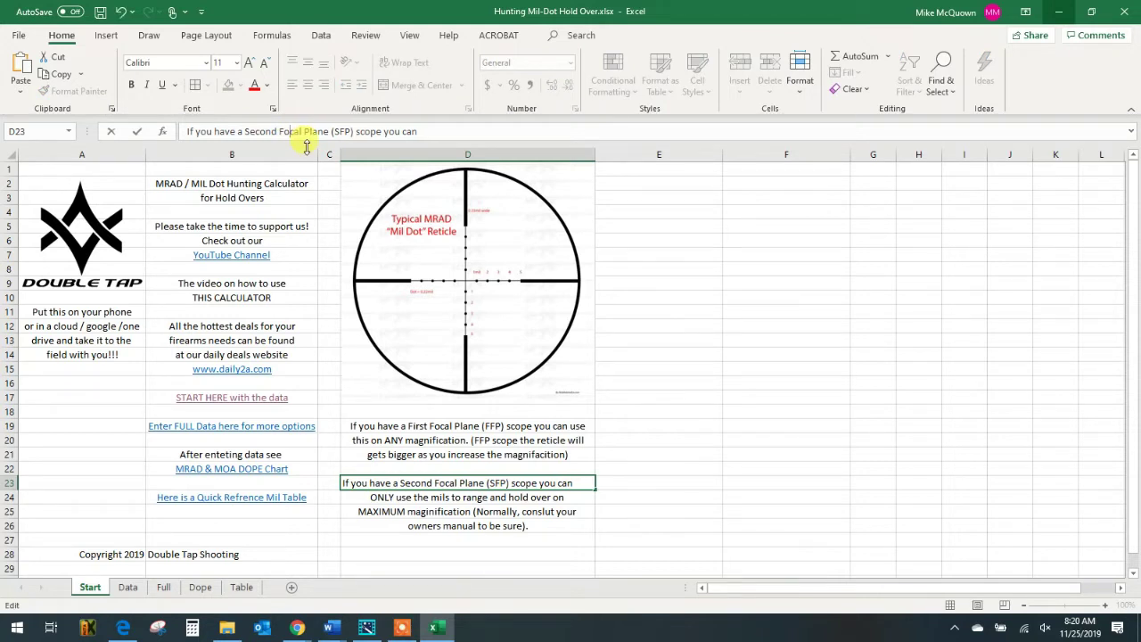
{"action": "left_click", "coordinate": [367, 527]}
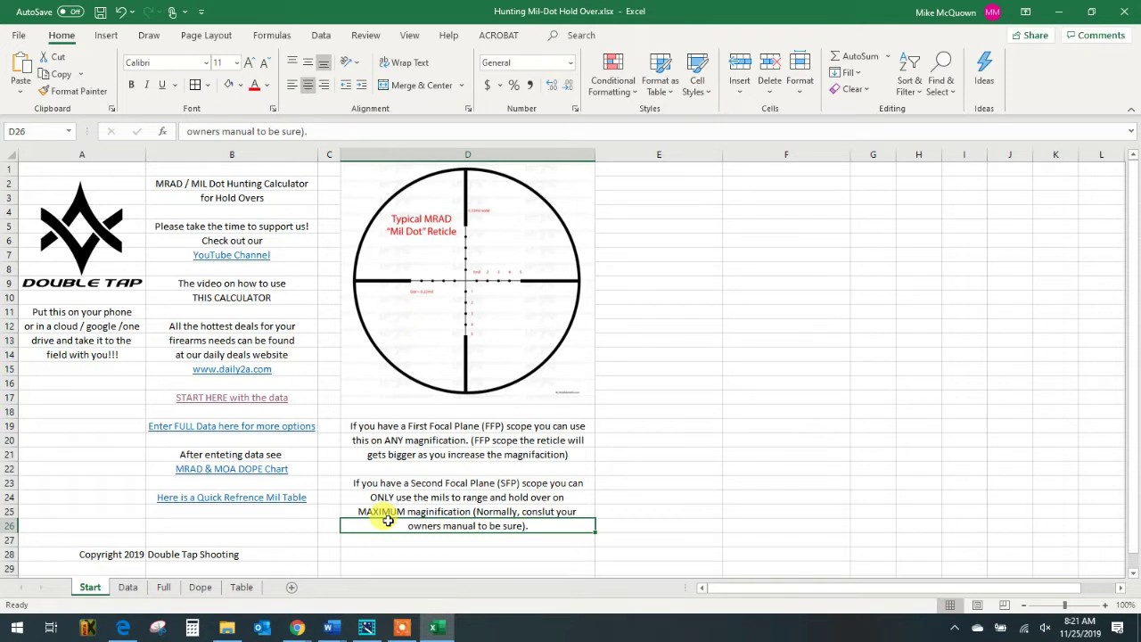
Step: Review the YouTube channel, calculator video and daily deals website entries on the Start sheet
{"action": "left_click", "coordinate": [155, 252]}
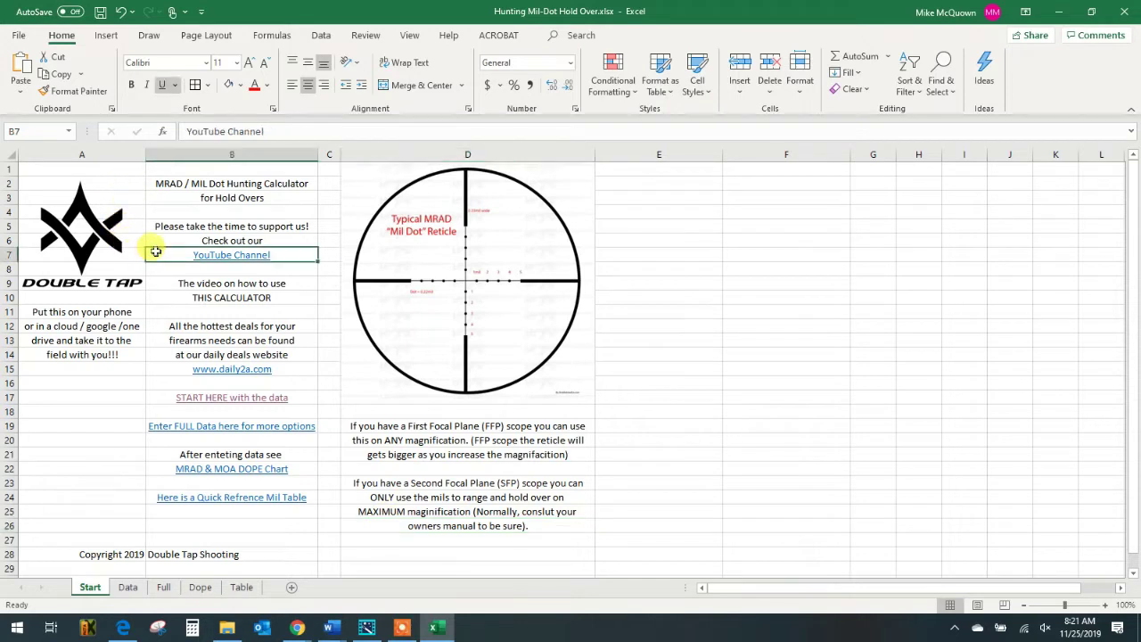
{"action": "left_click", "coordinate": [169, 298]}
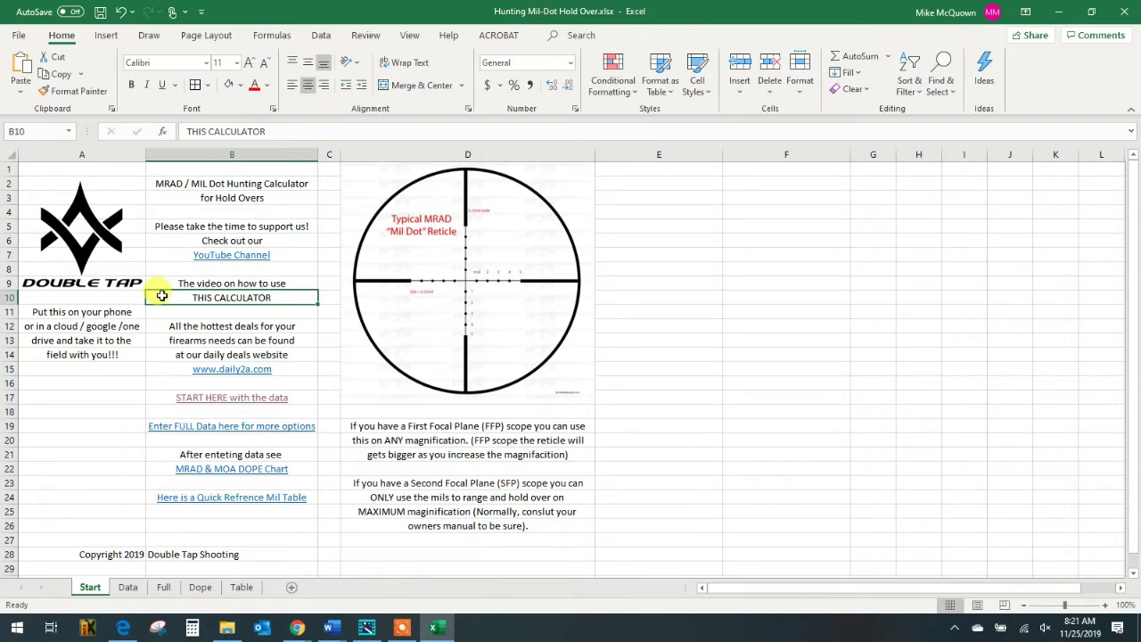
{"action": "left_click", "coordinate": [163, 371]}
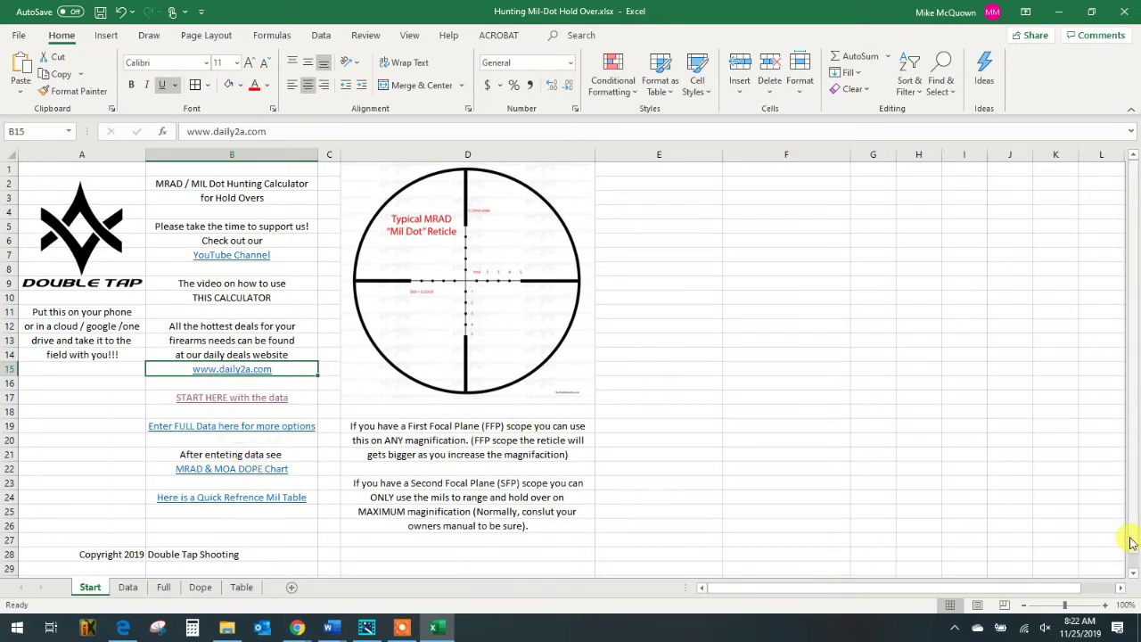
Step: Follow the START HERE link to the Data sheet and examine the adult whitetail height and the ranged target height
{"action": "left_click", "coordinate": [212, 406]}
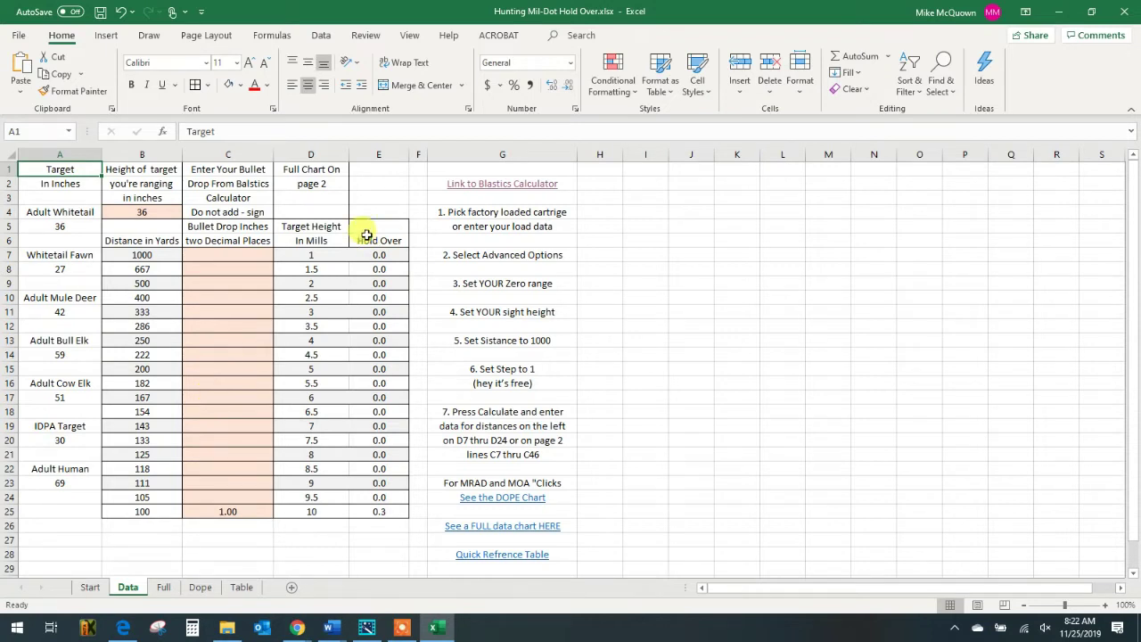
{"action": "left_click", "coordinate": [63, 223]}
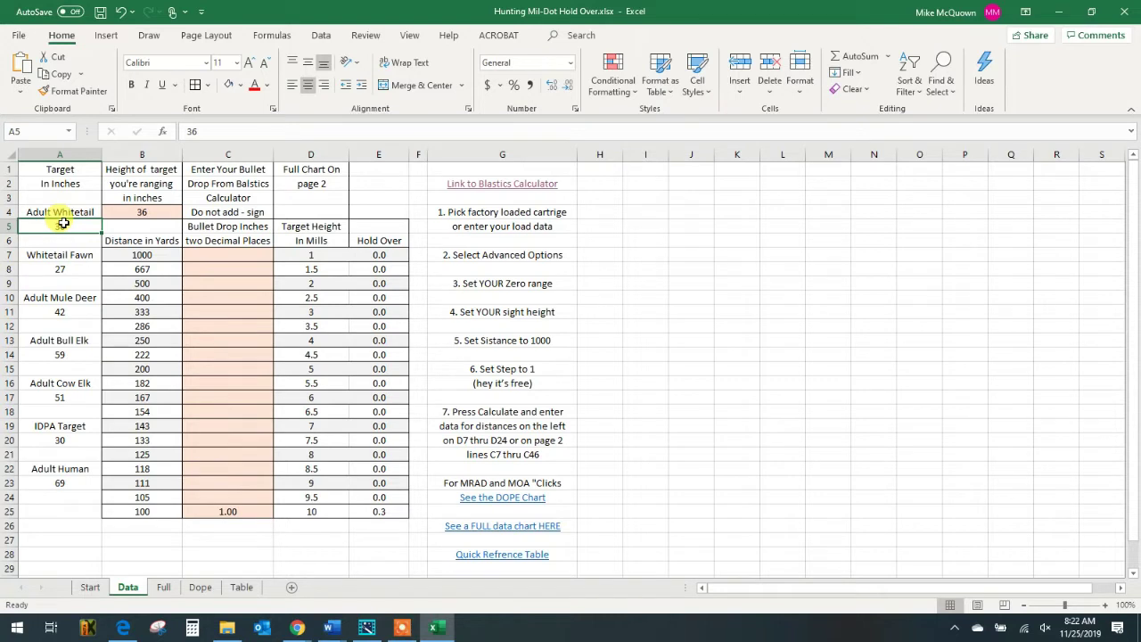
{"action": "left_click", "coordinate": [167, 211]}
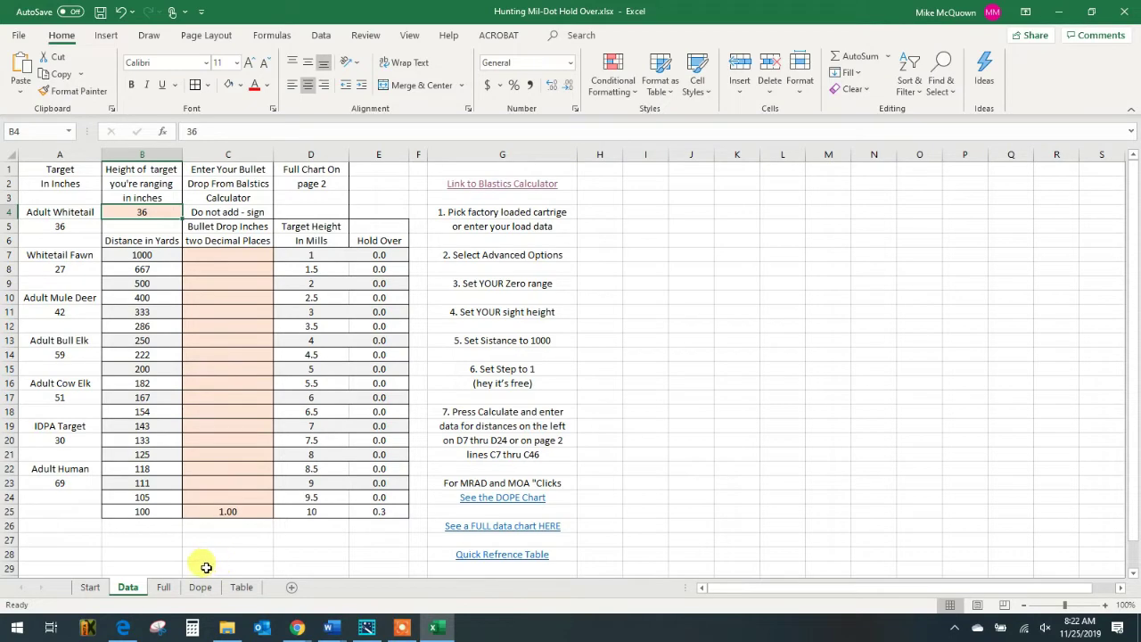
Step: Return to the Start sheet and examine the typical MRAD mil-dot reticle picture
{"action": "left_click", "coordinate": [90, 587]}
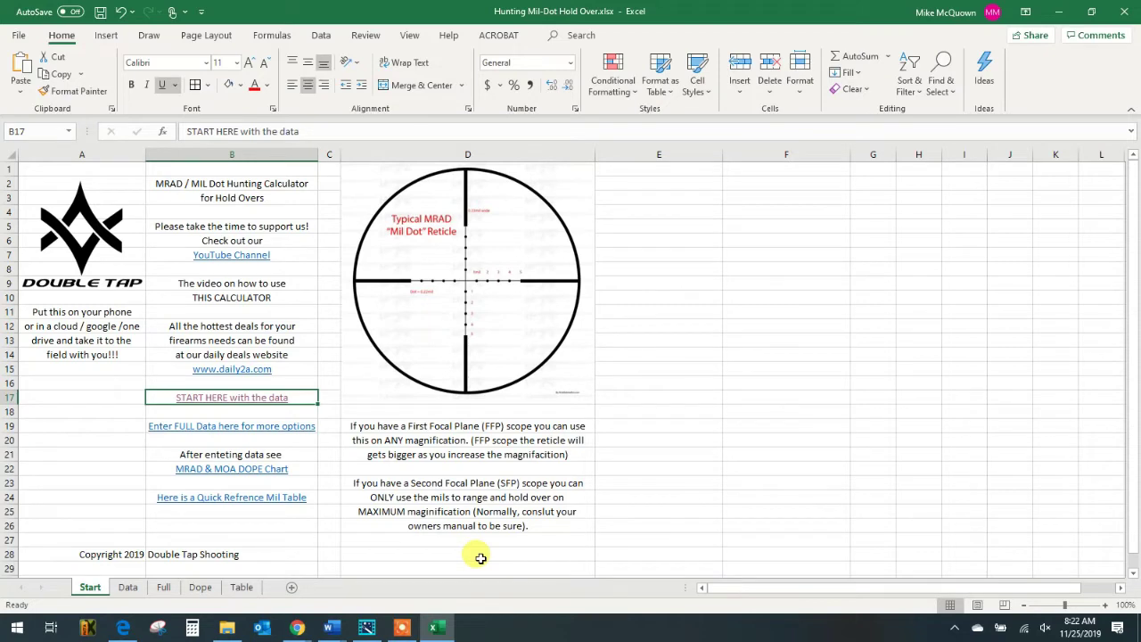
{"action": "left_click", "coordinate": [227, 627]}
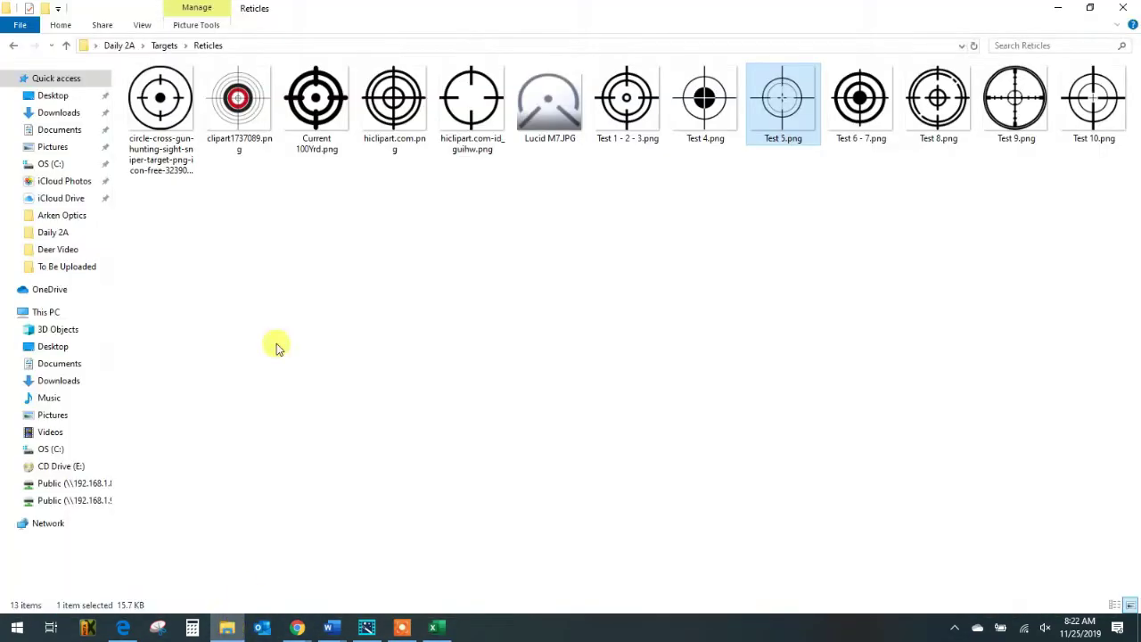
{"action": "left_click", "coordinate": [1055, 9]}
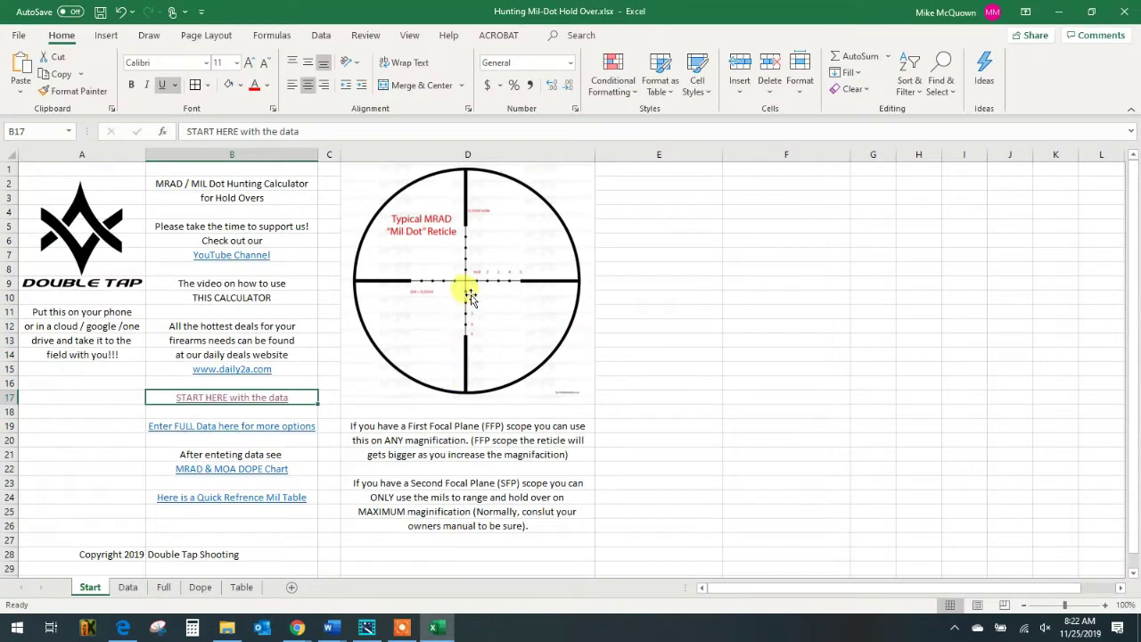
{"action": "left_click", "coordinate": [656, 320]}
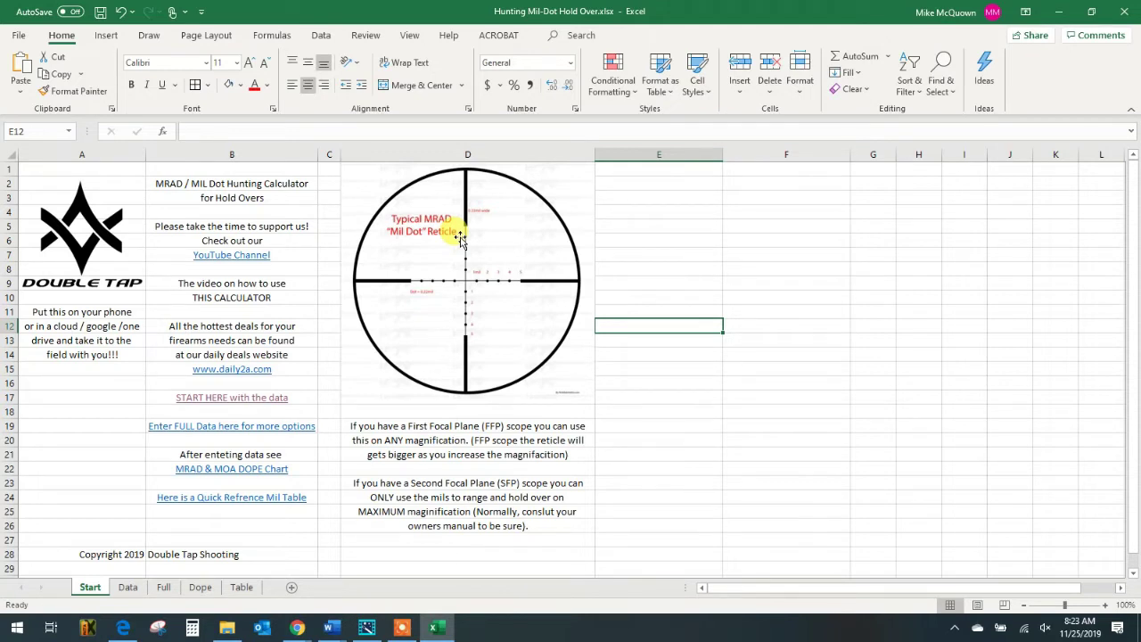
Step: Compare the distances in yards on the Data sheet with the reticle picture on the Start sheet
{"action": "left_click", "coordinate": [128, 587]}
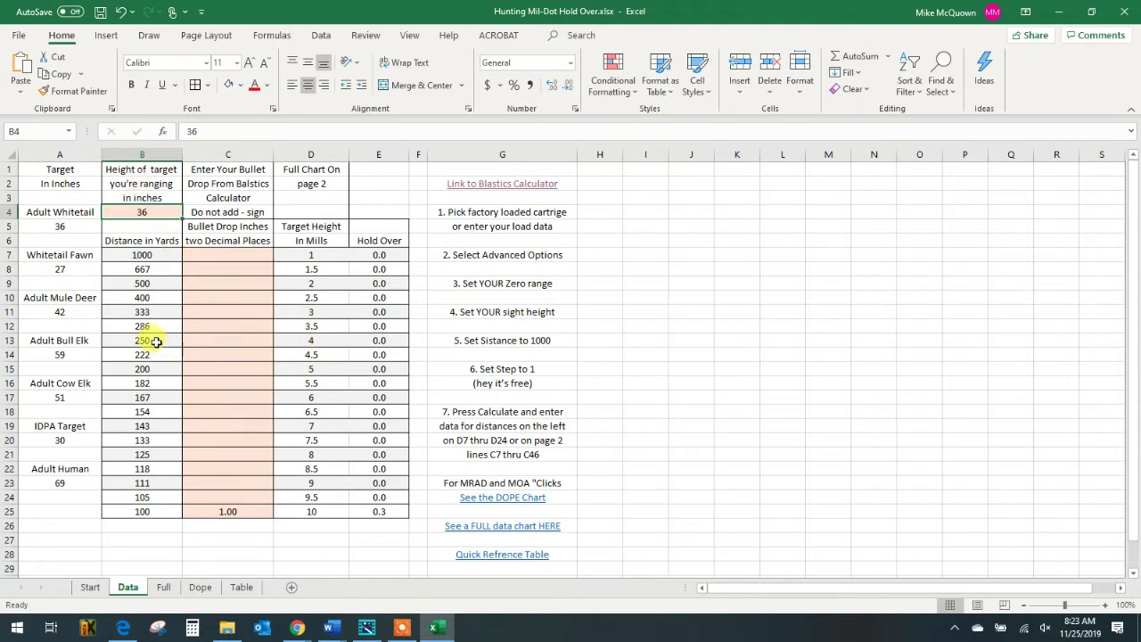
{"action": "left_click", "coordinate": [90, 587]}
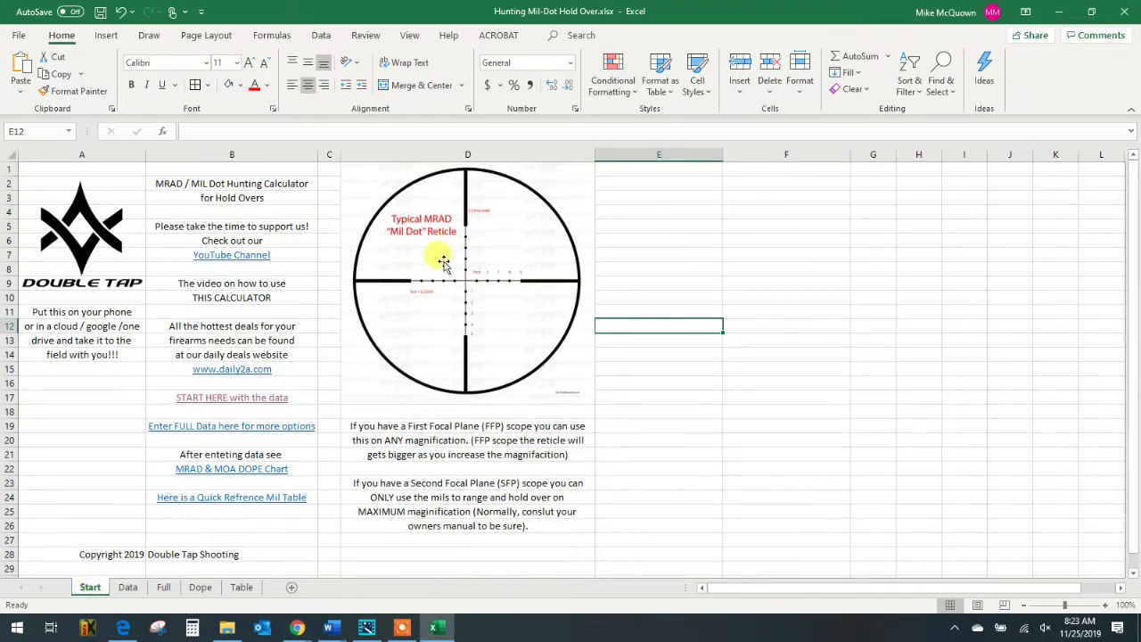
{"action": "left_click", "coordinate": [128, 587]}
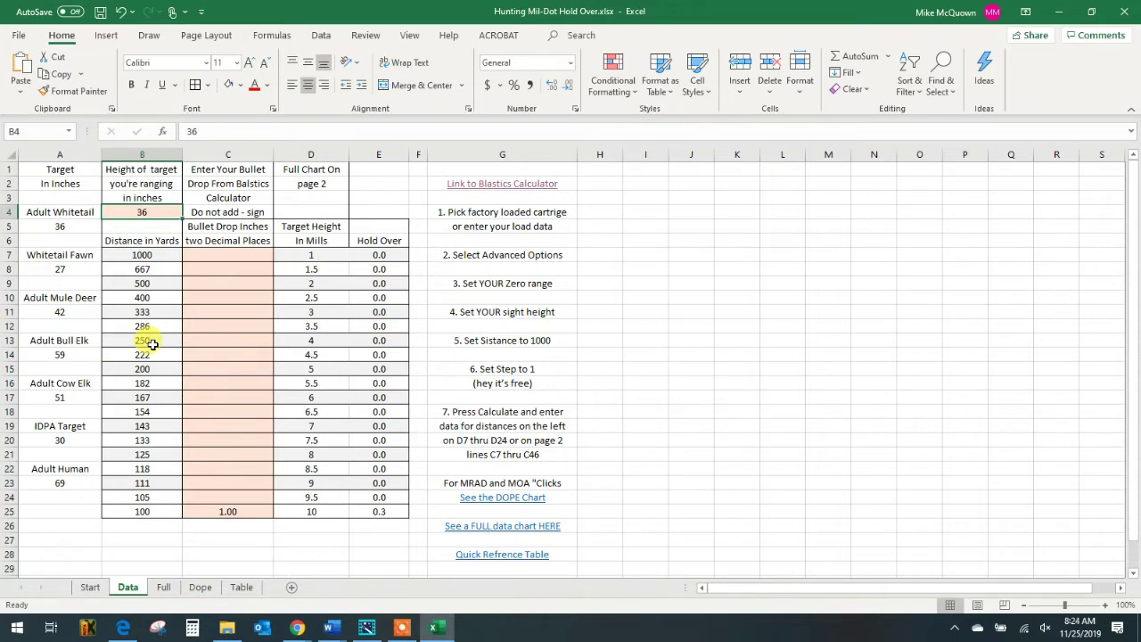
Step: Examine the Table sheet's quick-reference values for 1 mil at distances 100, 200 and 300 and for 10 mils at 1000
{"action": "left_click", "coordinate": [242, 587]}
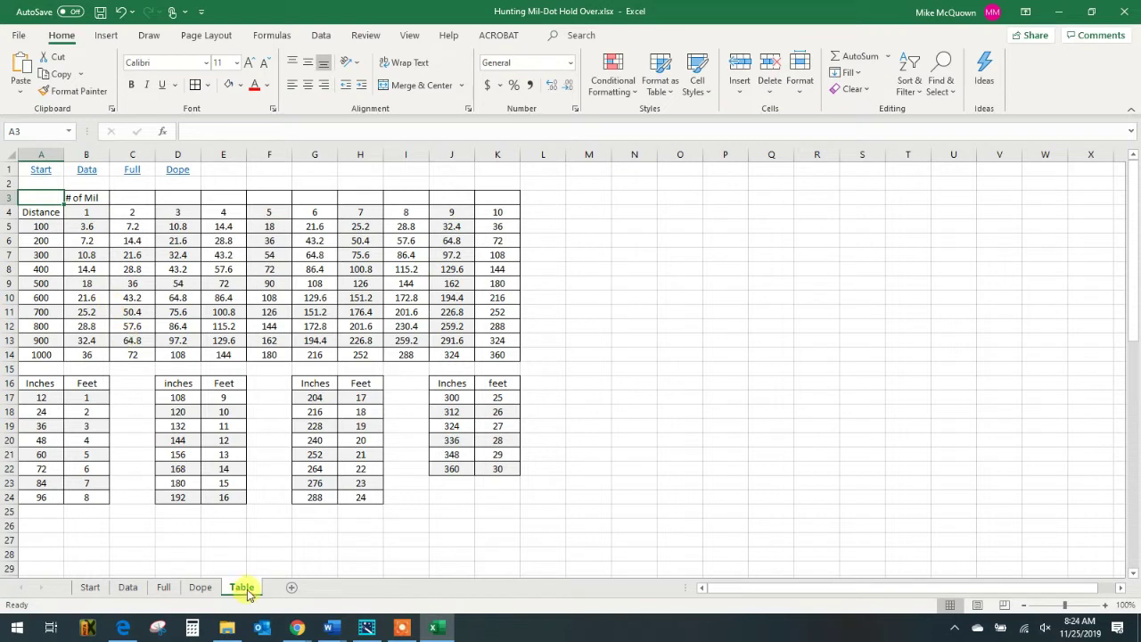
{"action": "left_click", "coordinate": [200, 587]}
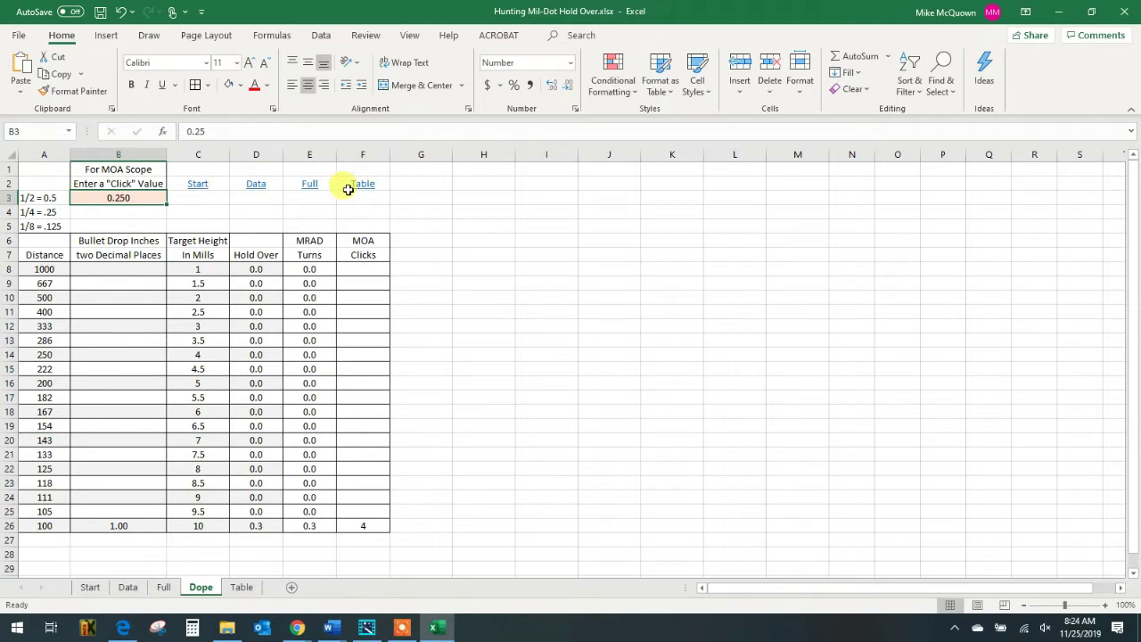
{"action": "left_click", "coordinate": [242, 589]}
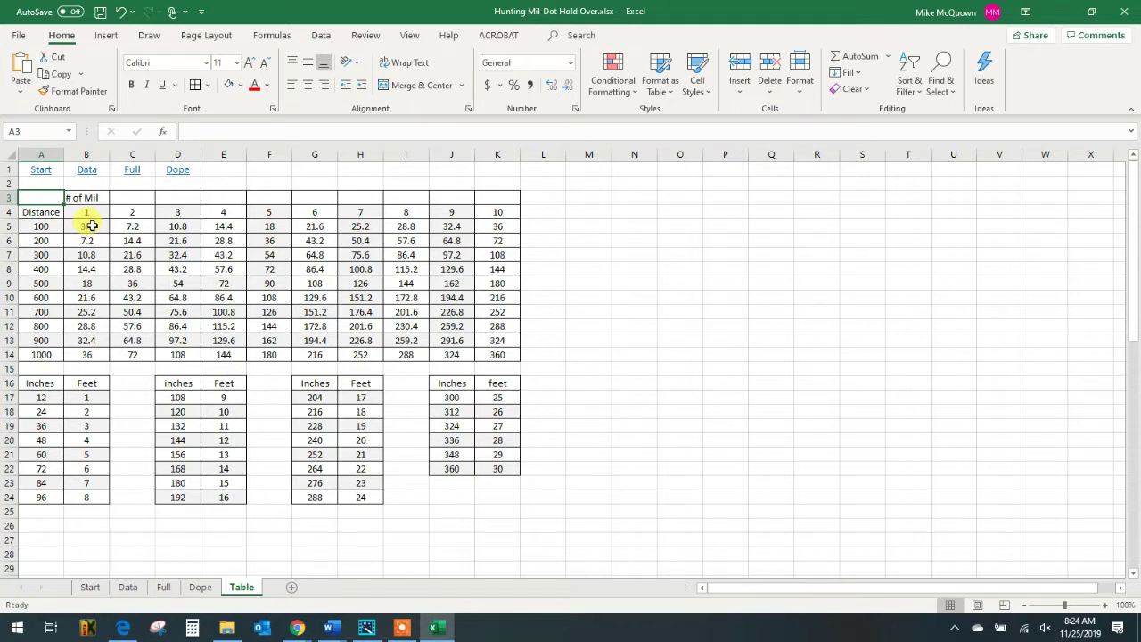
{"action": "left_click", "coordinate": [89, 226]}
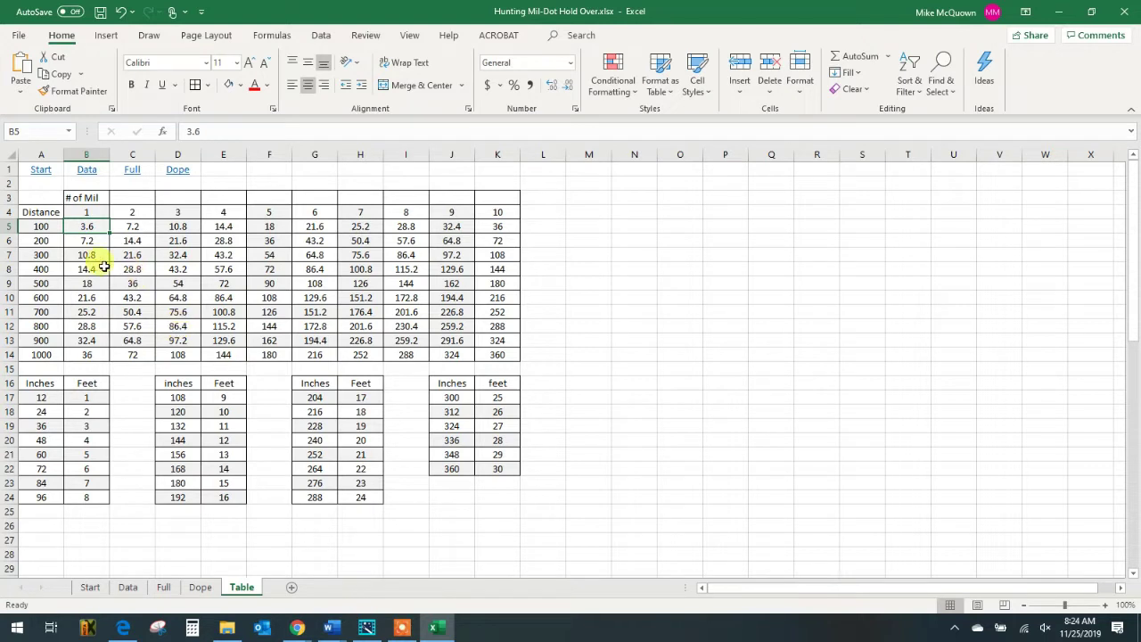
{"action": "left_click", "coordinate": [90, 243]}
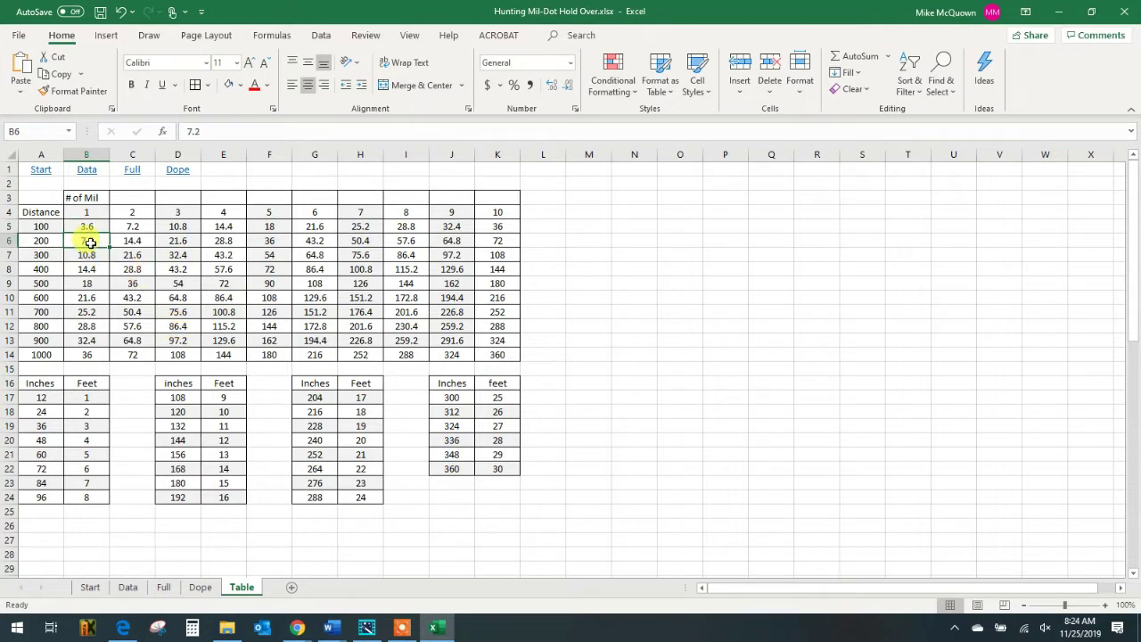
{"action": "left_click", "coordinate": [91, 256]}
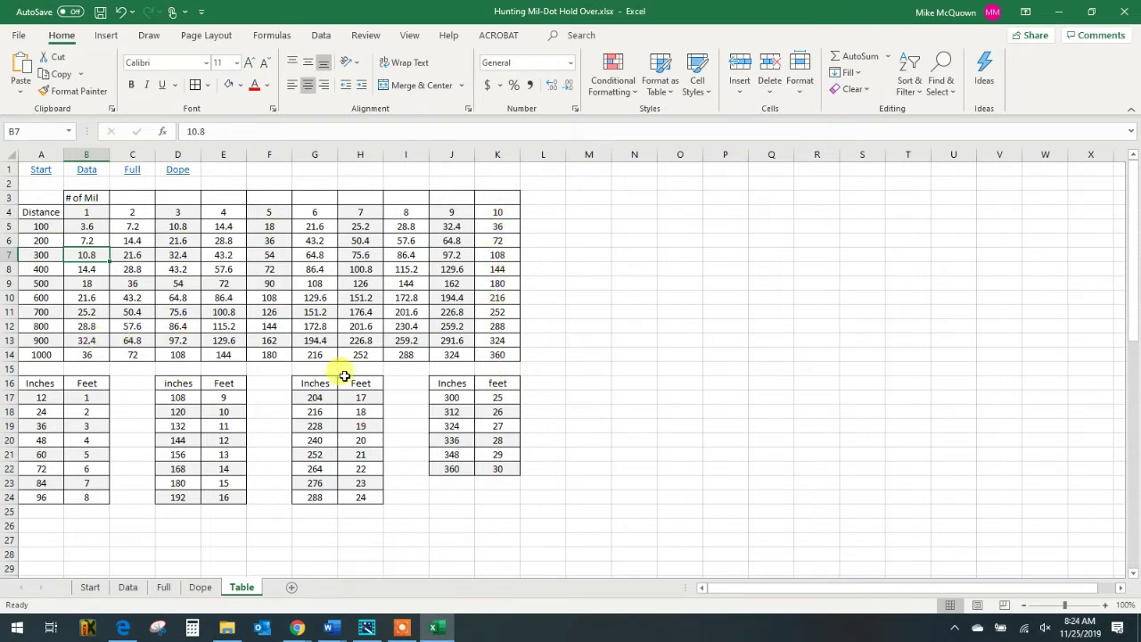
{"action": "left_click", "coordinate": [486, 356]}
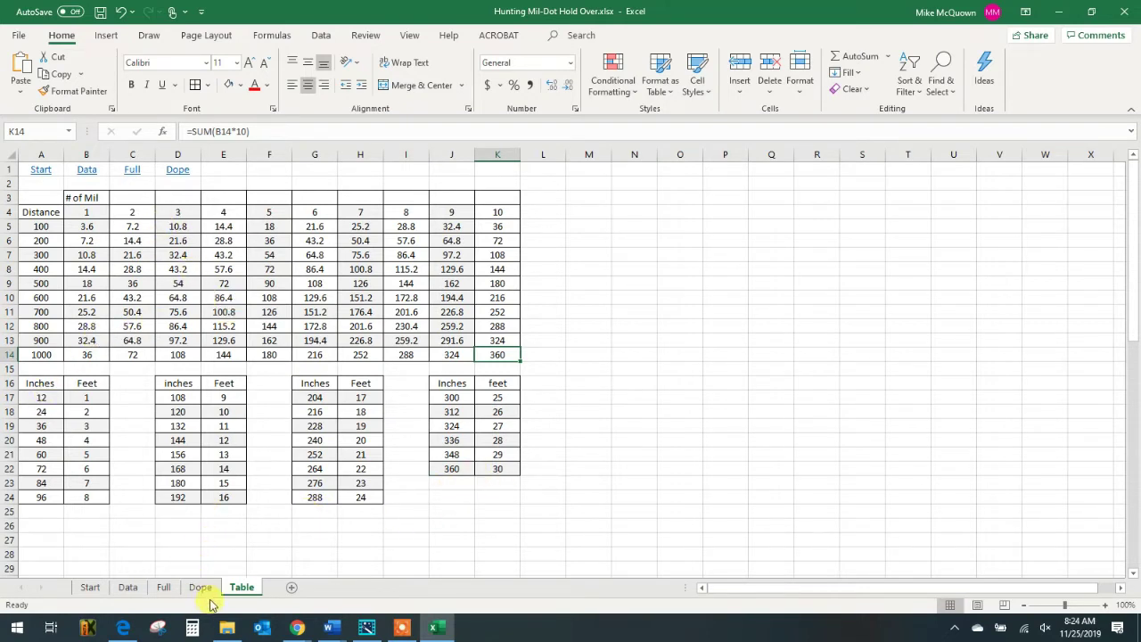
Step: Set the height of the ranged target on the Data sheet to 59 inches for an adult bull elk
{"action": "left_click", "coordinate": [127, 588]}
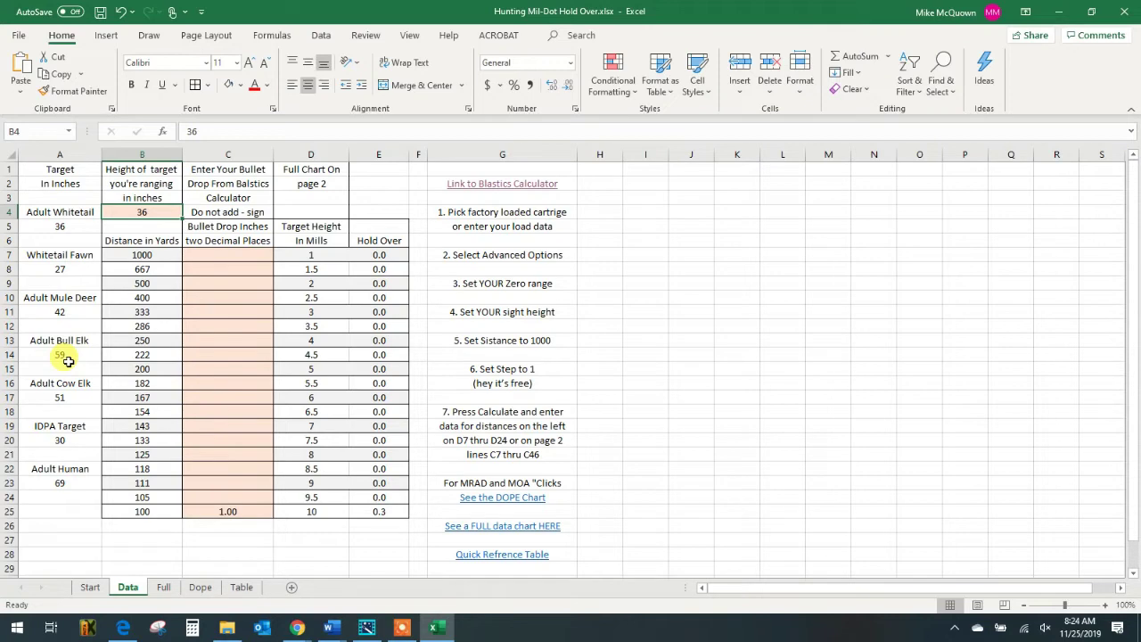
{"action": "left_click", "coordinate": [90, 587]}
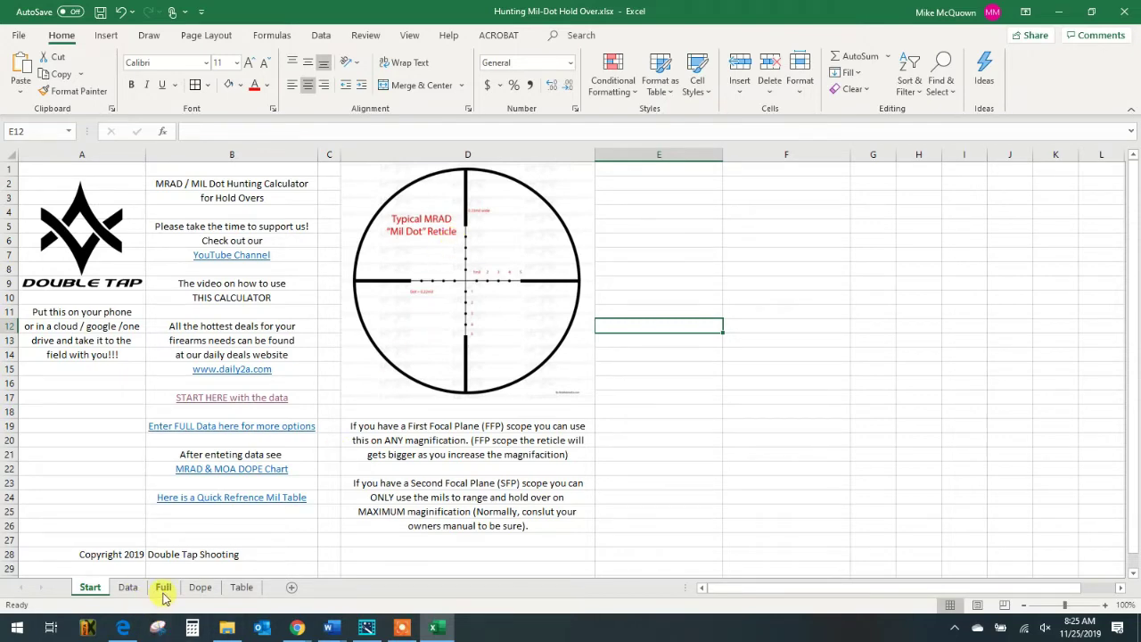
{"action": "left_click", "coordinate": [128, 588]}
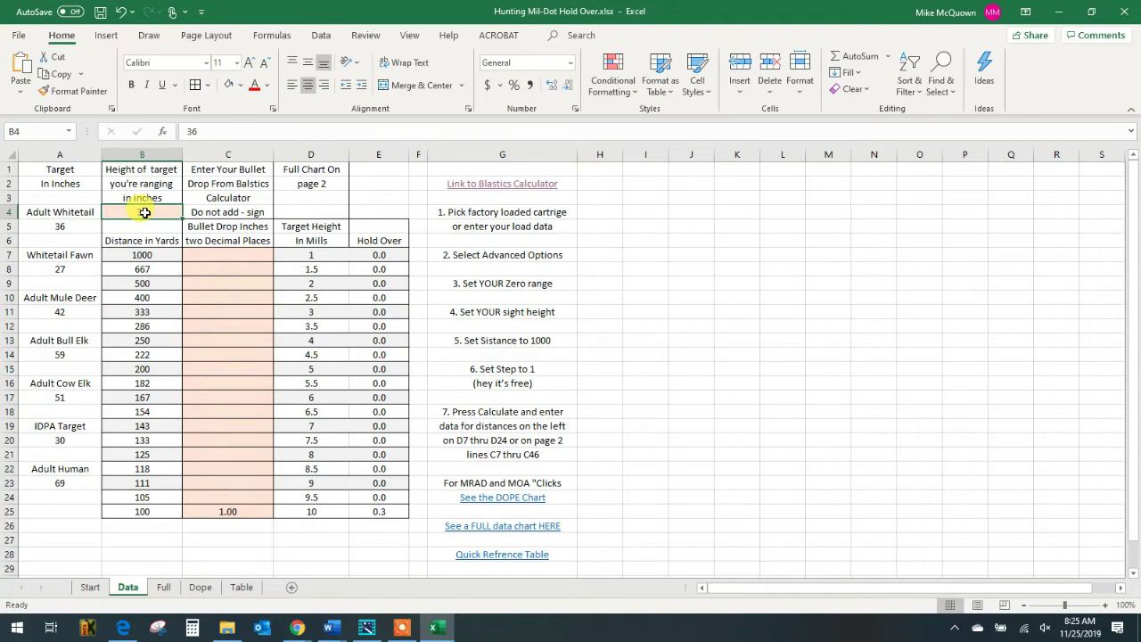
{"action": "type", "text": "59"}
{"action": "key", "text": "Return"}
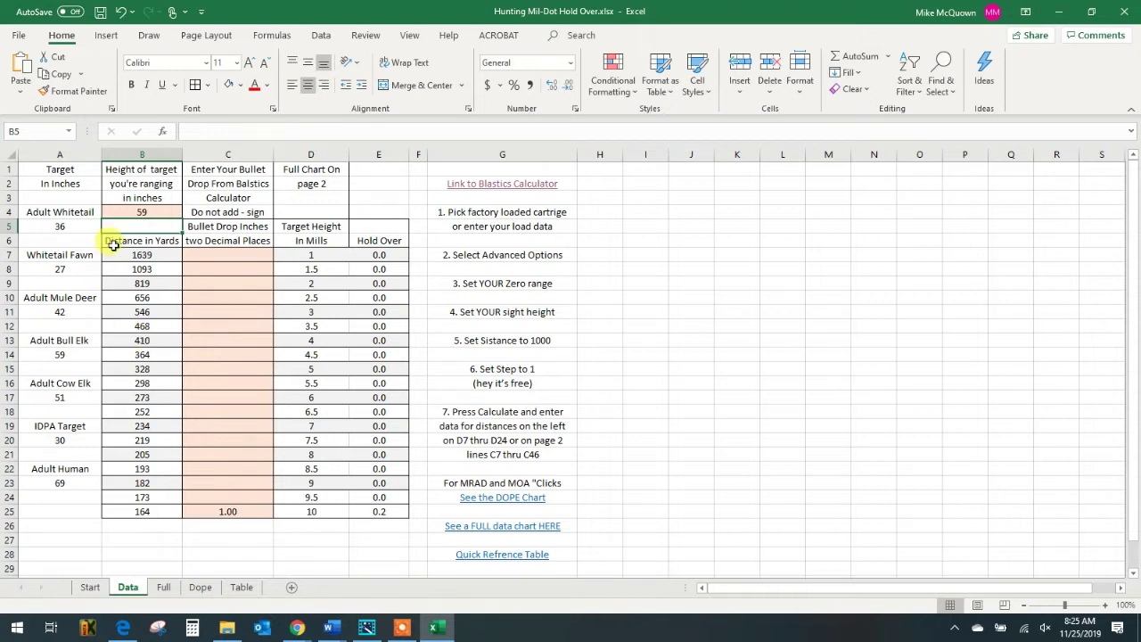
Step: Set the ranged target height back to 36 inches for an adult whitetail
{"action": "left_click", "coordinate": [140, 212]}
{"action": "type", "text": "36"}
{"action": "key", "text": "Return"}
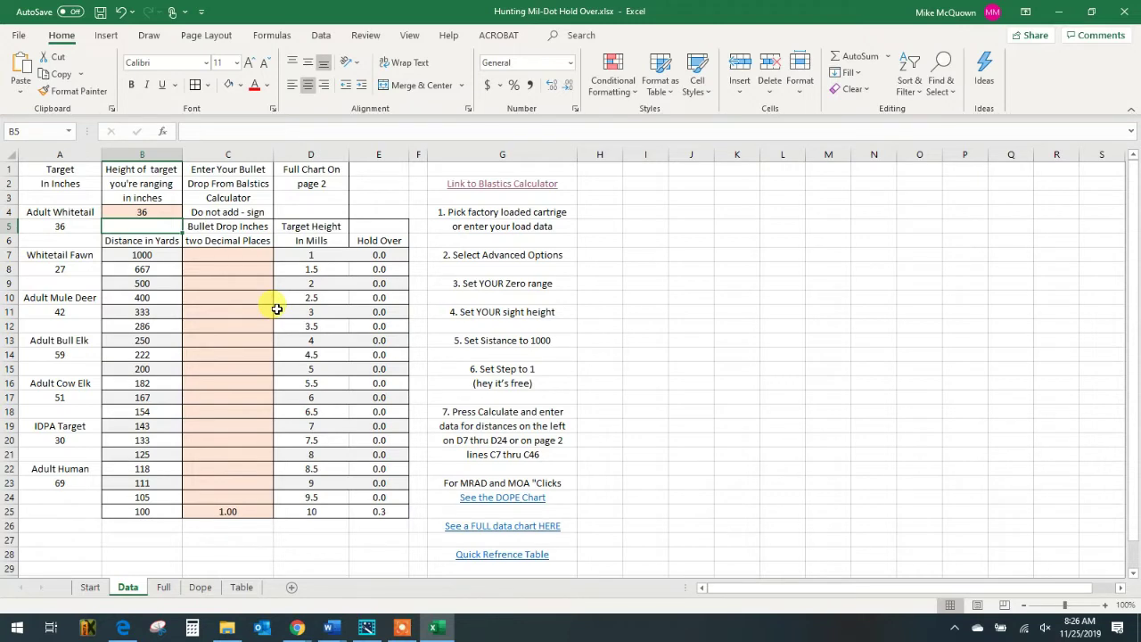
Step: Open the linked gundata.org ballistic calculator in the browser and set the Bullet # 1 caliber to 308 Winchester (7.62mm NATO)
{"action": "left_click", "coordinate": [477, 185]}
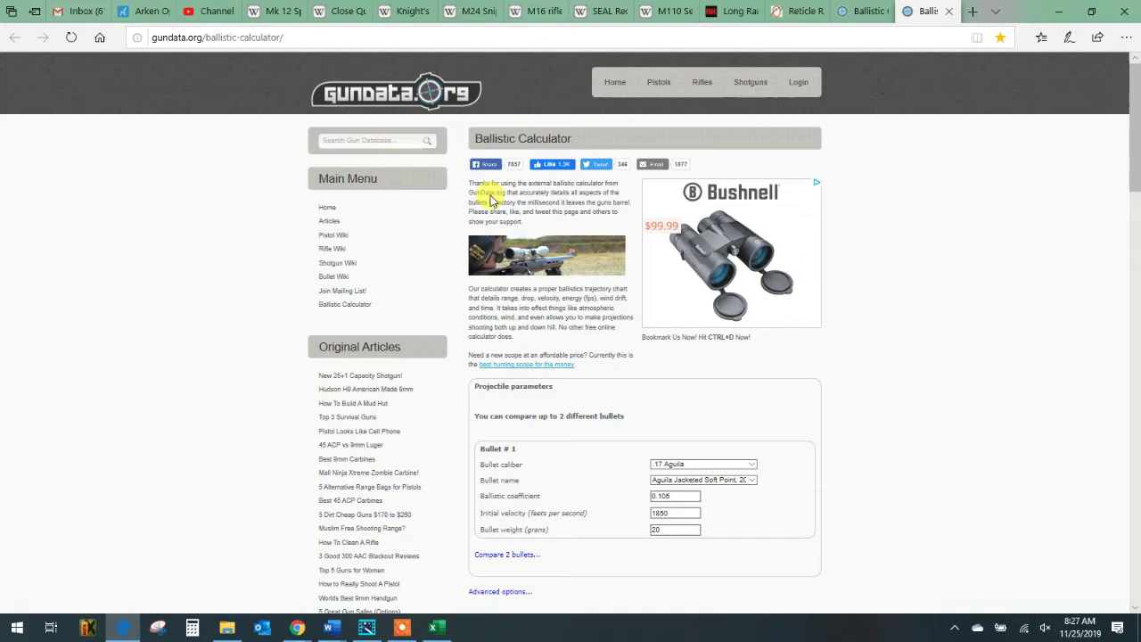
{"action": "scroll", "coordinate": [635, 321], "scroll_direction": "down", "scroll_amount": 3}
{"action": "scroll", "coordinate": [636, 321], "scroll_direction": "up", "scroll_amount": 1}
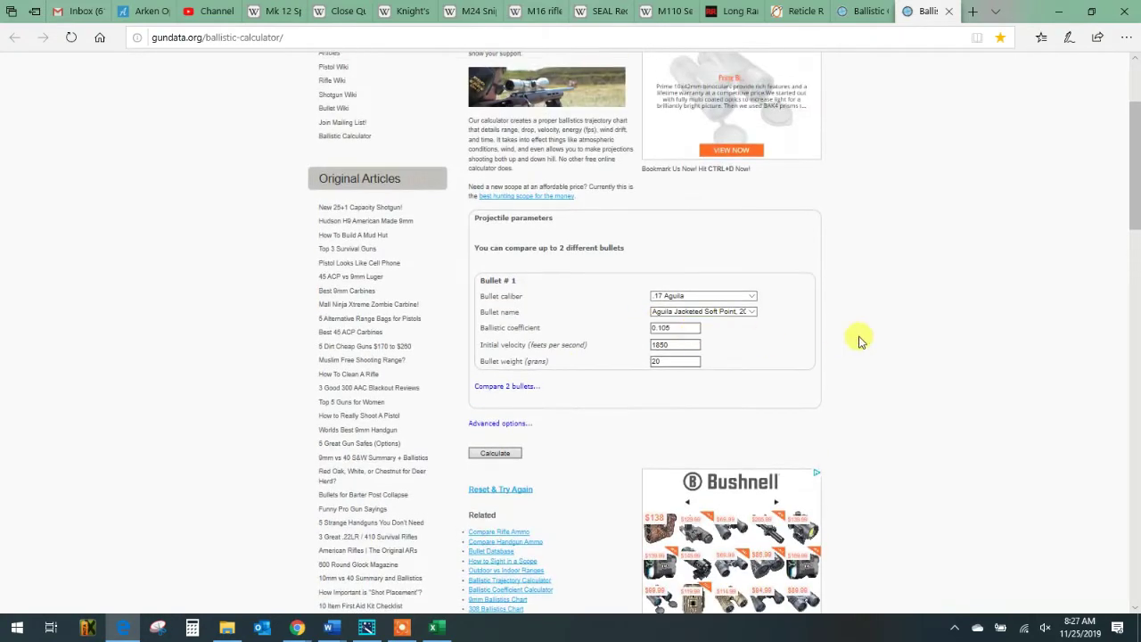
{"action": "left_click", "coordinate": [751, 297]}
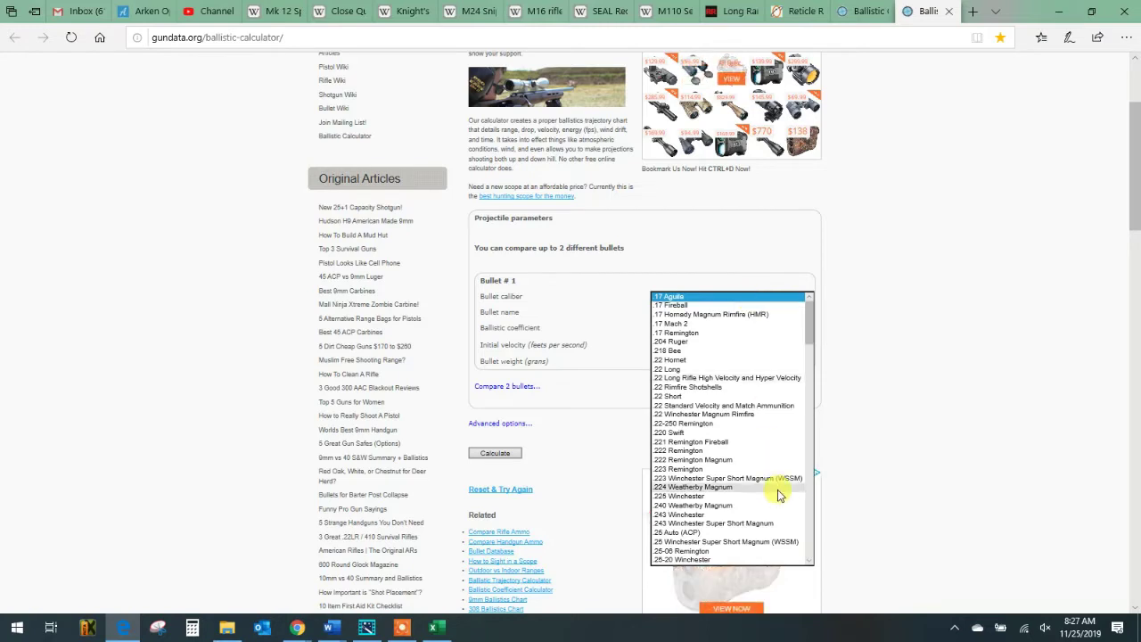
{"action": "scroll", "coordinate": [758, 491], "scroll_direction": "down", "scroll_amount": 5}
{"action": "scroll", "coordinate": [749, 508], "scroll_direction": "down", "scroll_amount": 3}
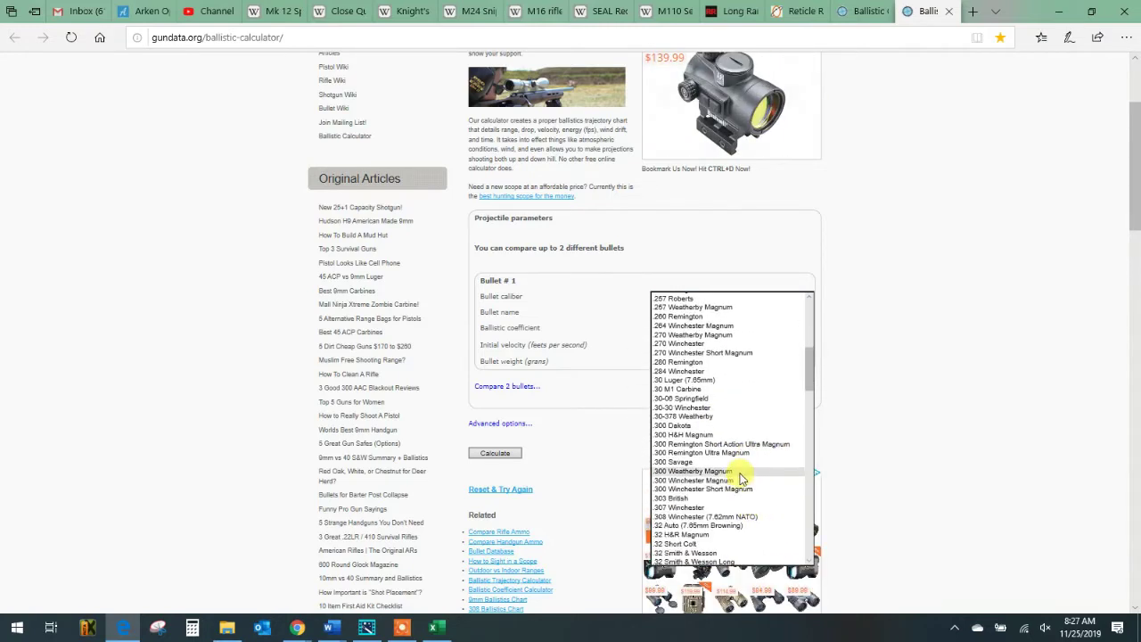
{"action": "left_click", "coordinate": [724, 517]}
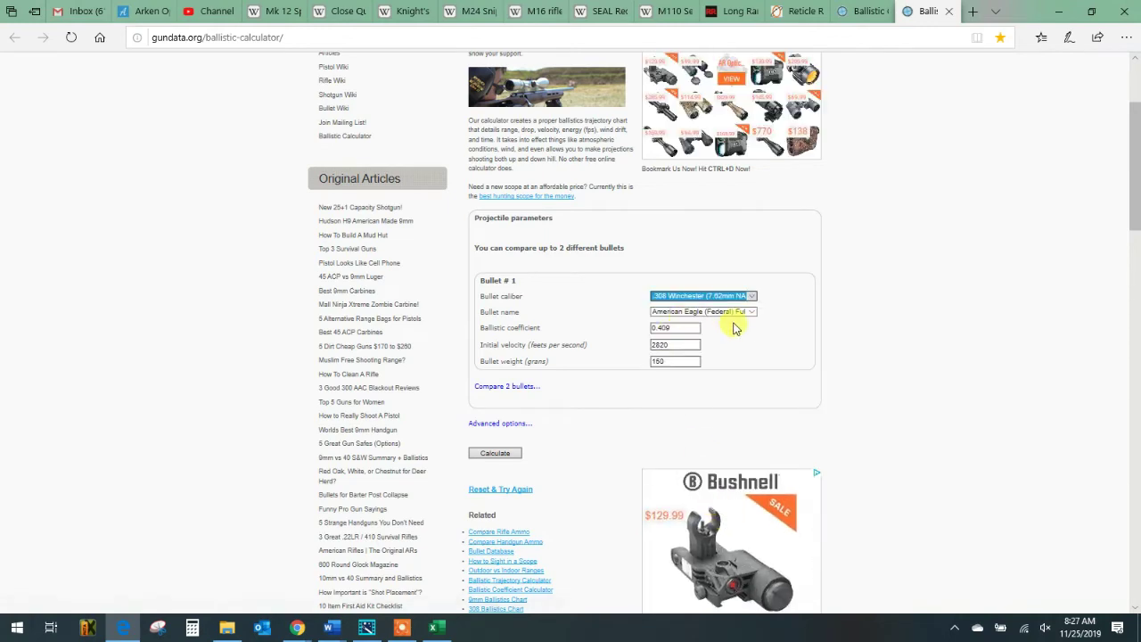
Step: Choose the Winchester Ballistic Silvertip, 168gr as the bullet name for Bullet # 1
{"action": "left_click", "coordinate": [755, 313]}
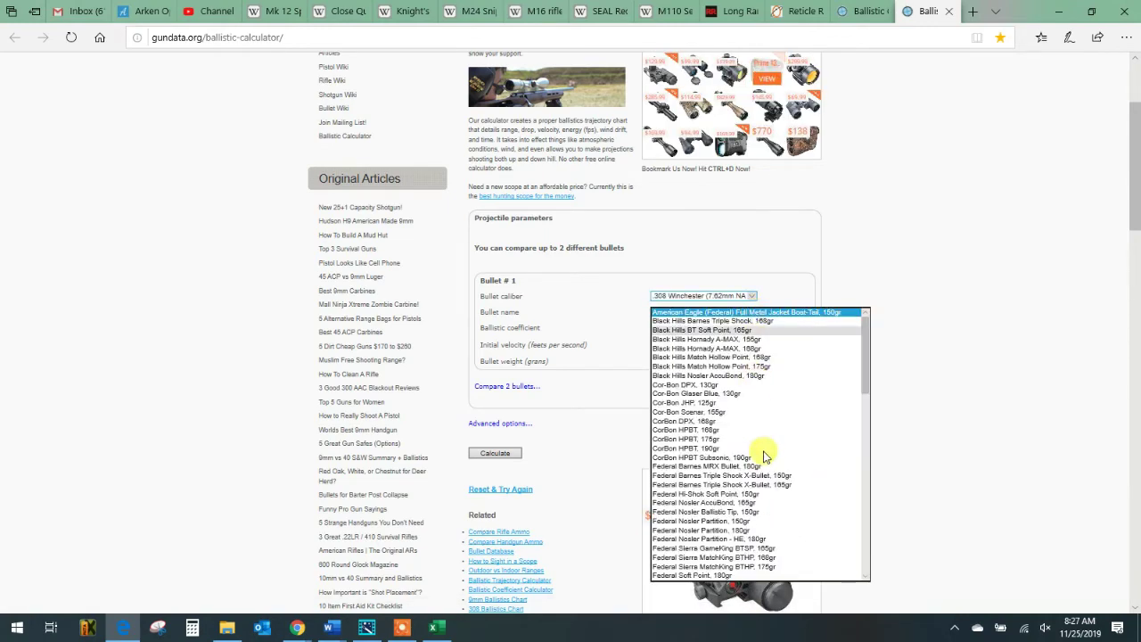
{"action": "scroll", "coordinate": [759, 446], "scroll_direction": "down", "scroll_amount": 7}
{"action": "scroll", "coordinate": [737, 489], "scroll_direction": "down", "scroll_amount": 15}
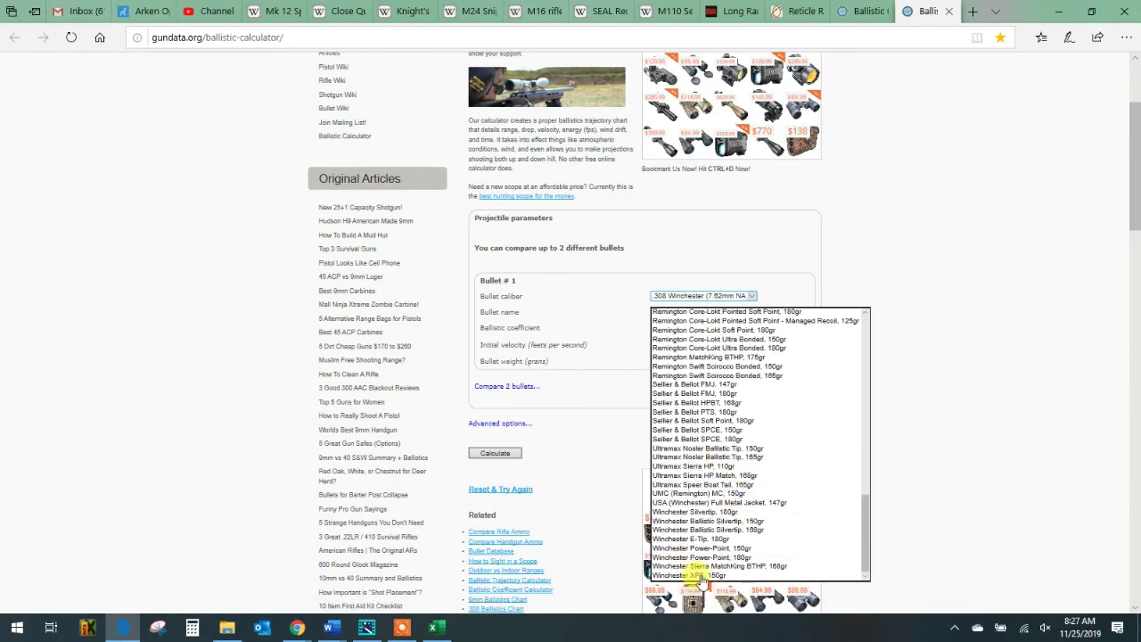
{"action": "left_click", "coordinate": [737, 532]}
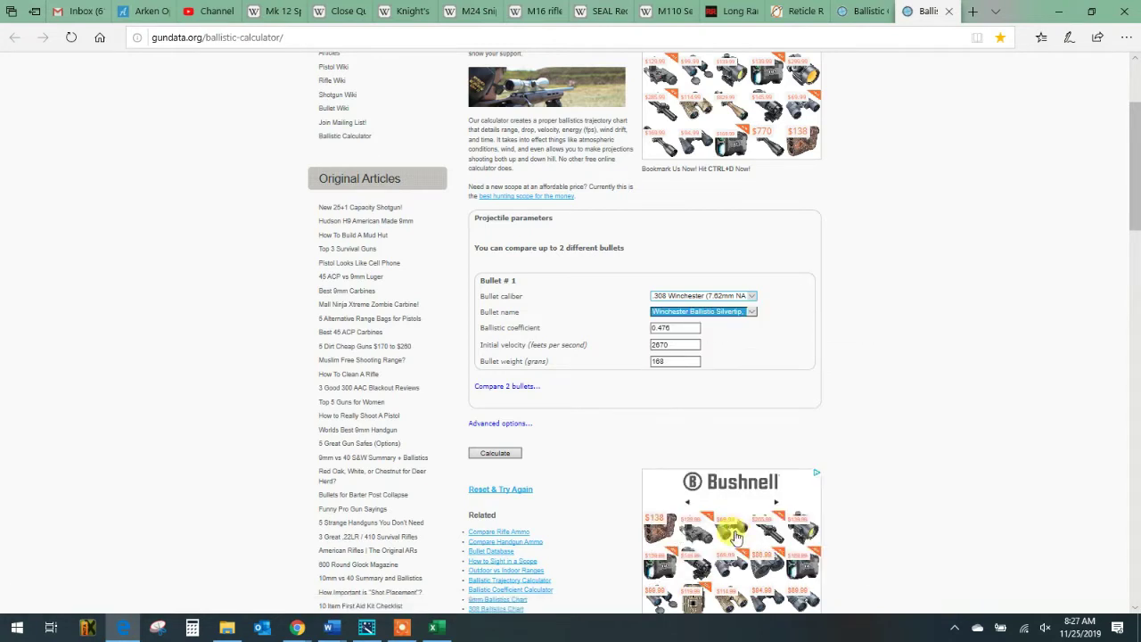
Step: Expand the ballistic calculator's advanced options below the projectile parameters
{"action": "scroll", "coordinate": [659, 517], "scroll_direction": "down", "scroll_amount": 4}
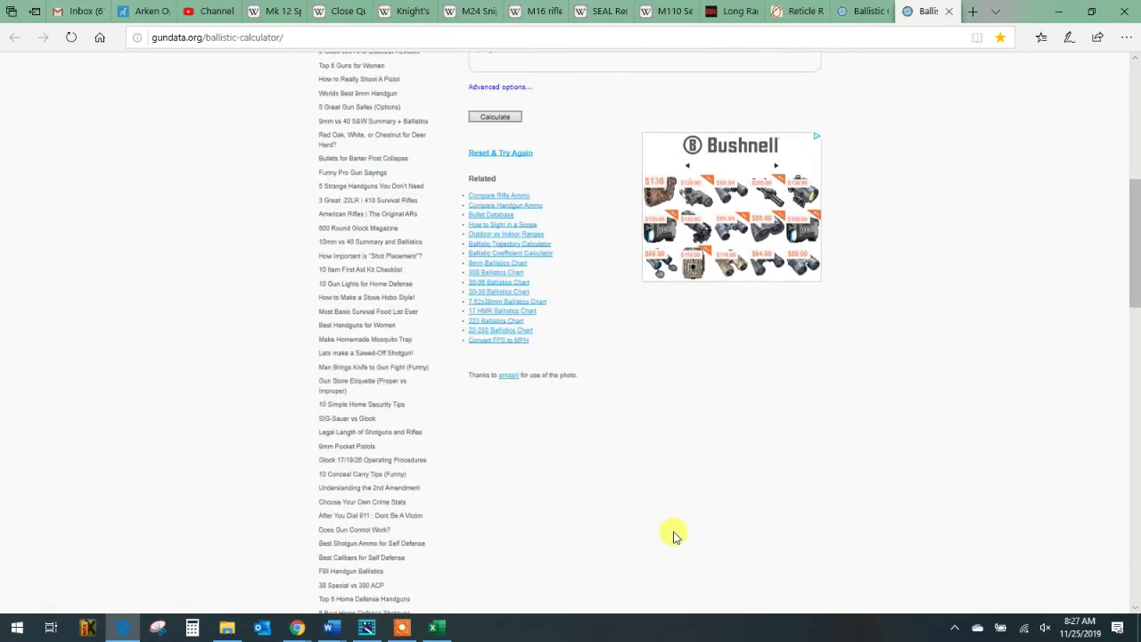
{"action": "scroll", "coordinate": [642, 491], "scroll_direction": "up", "scroll_amount": 3}
{"action": "left_click", "coordinate": [512, 343]}
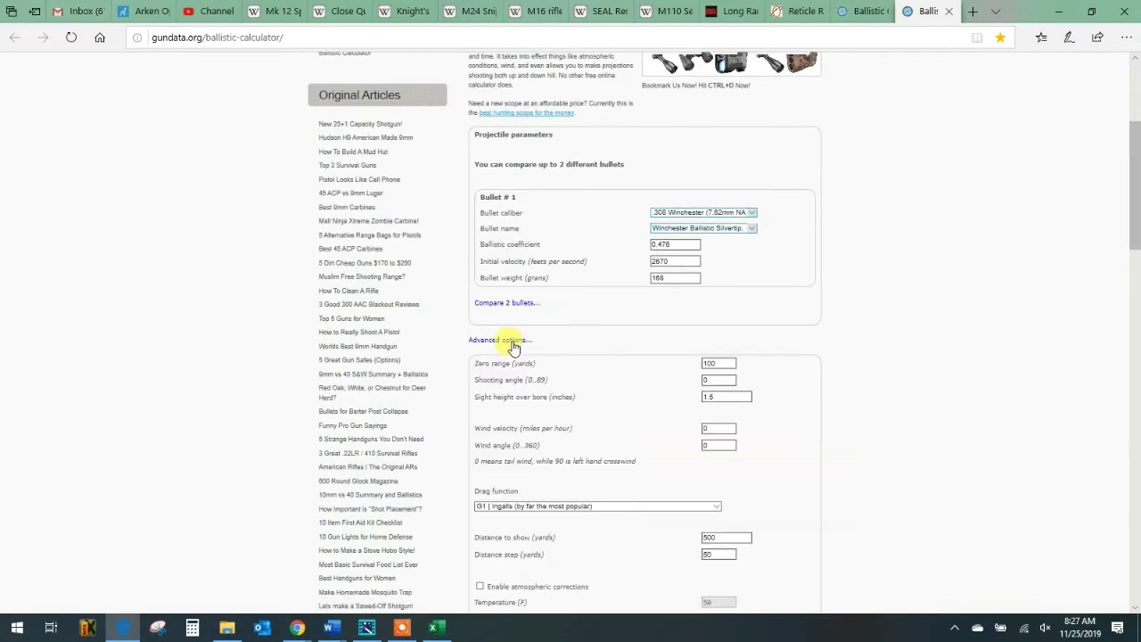
{"action": "double_click", "coordinate": [709, 380]}
{"action": "type", "text": "3"}
Step: Set the distance to show to 1000 yards and the distance step to 1 yard
{"action": "scroll", "coordinate": [720, 467], "scroll_direction": "down", "scroll_amount": 2}
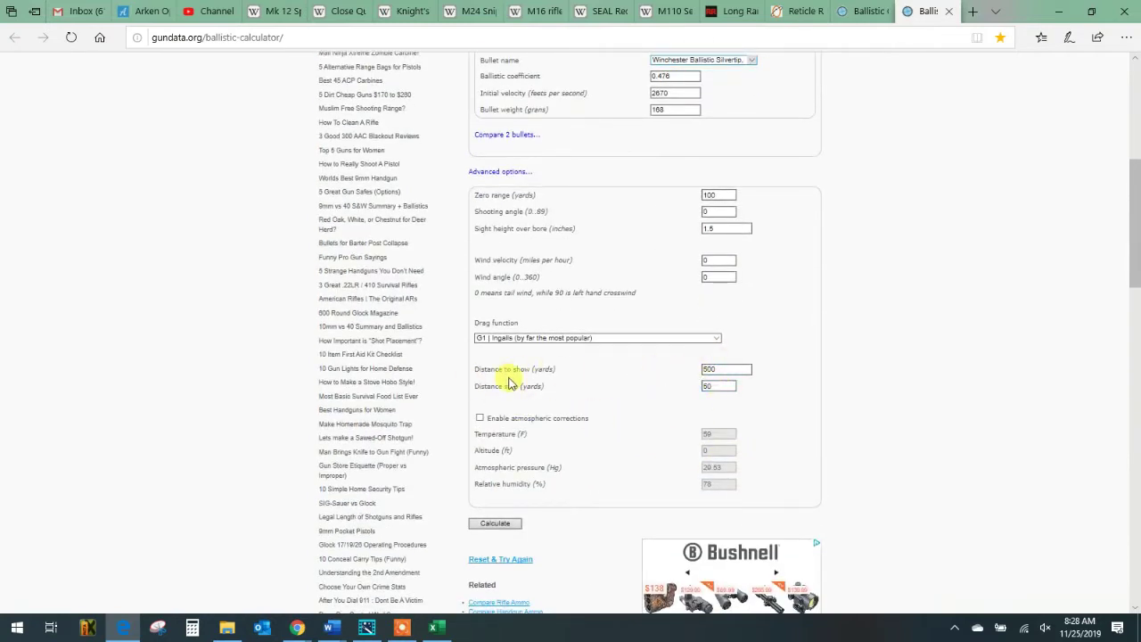
{"action": "double_click", "coordinate": [721, 369]}
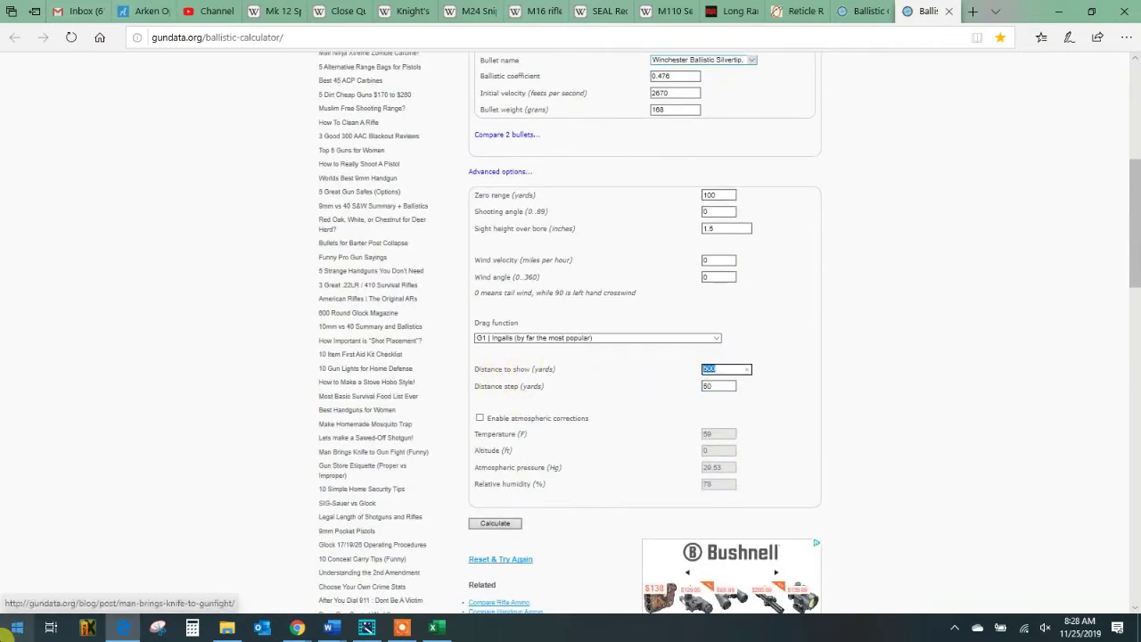
{"action": "type", "text": "1000"}
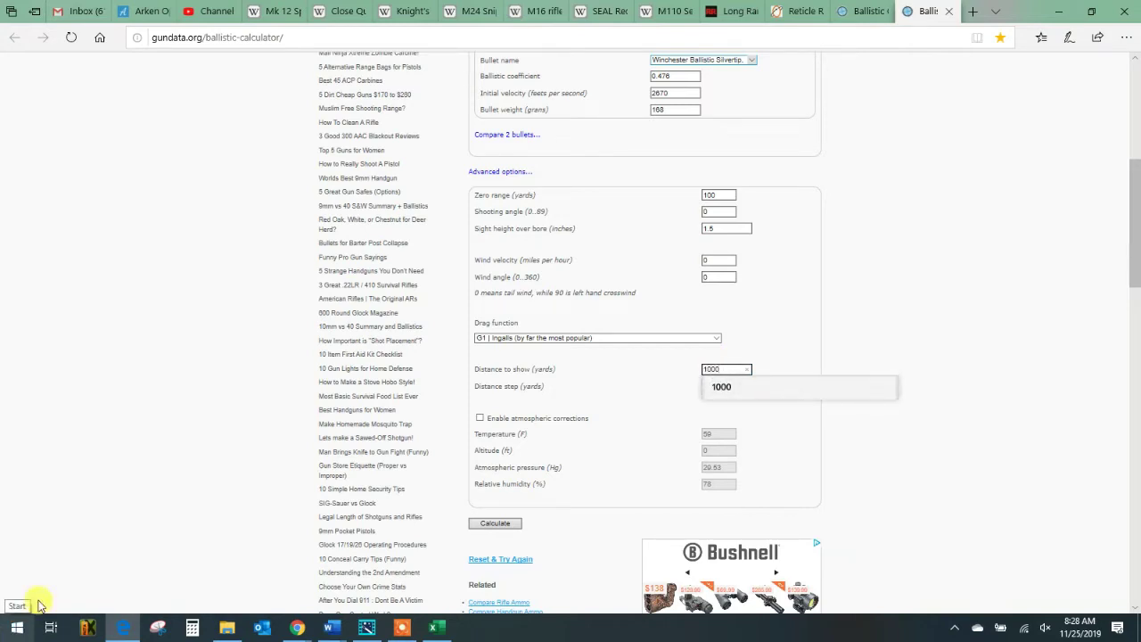
{"action": "key", "text": "Escape"}
{"action": "left_click", "coordinate": [715, 385]}
{"action": "double_click", "coordinate": [715, 385]}
{"action": "key", "text": "BackSpace"}
{"action": "type", "text": "1"}
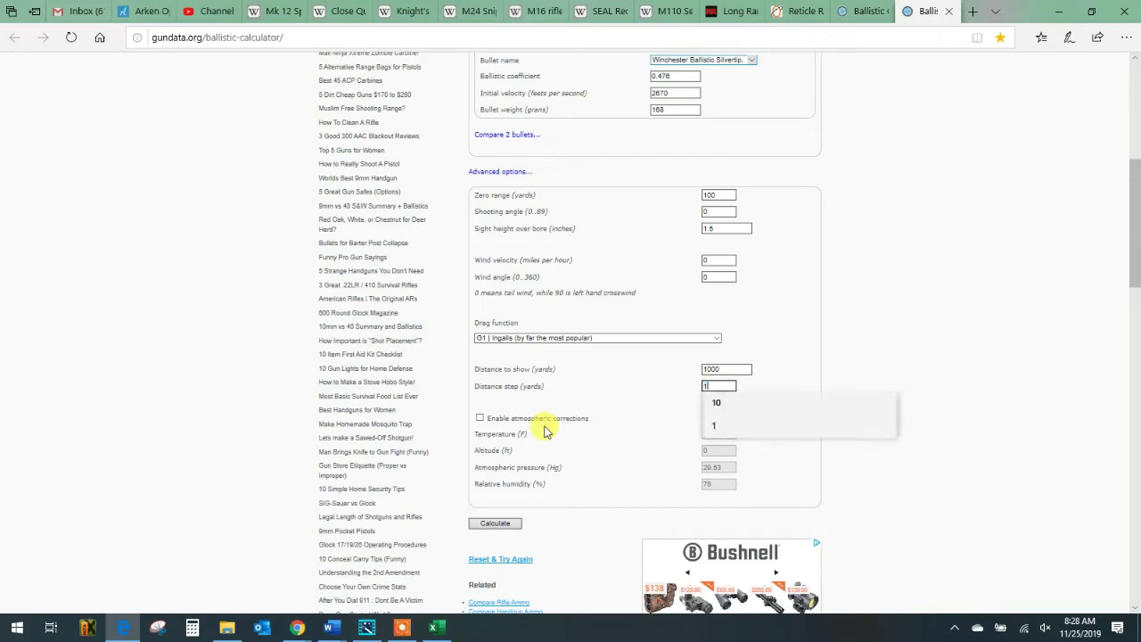
{"action": "key", "text": "Escape"}
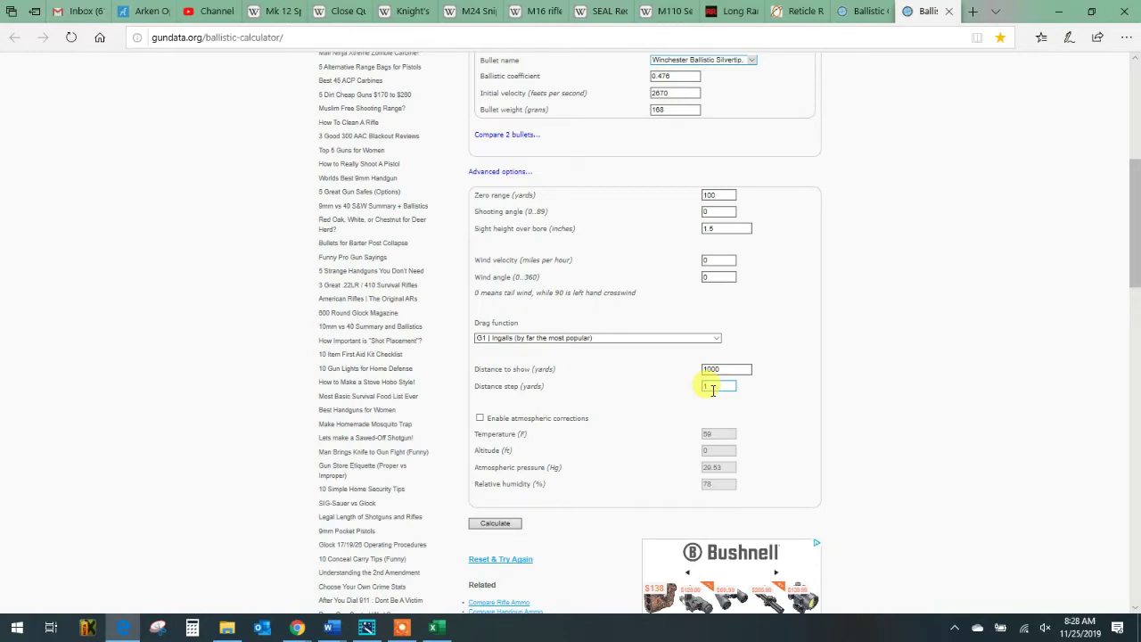
Step: Calculate the ballistic trajectory for the selected .308 Winchester load
{"action": "scroll", "coordinate": [642, 446], "scroll_direction": "down", "scroll_amount": 3}
{"action": "left_click", "coordinate": [497, 358]}
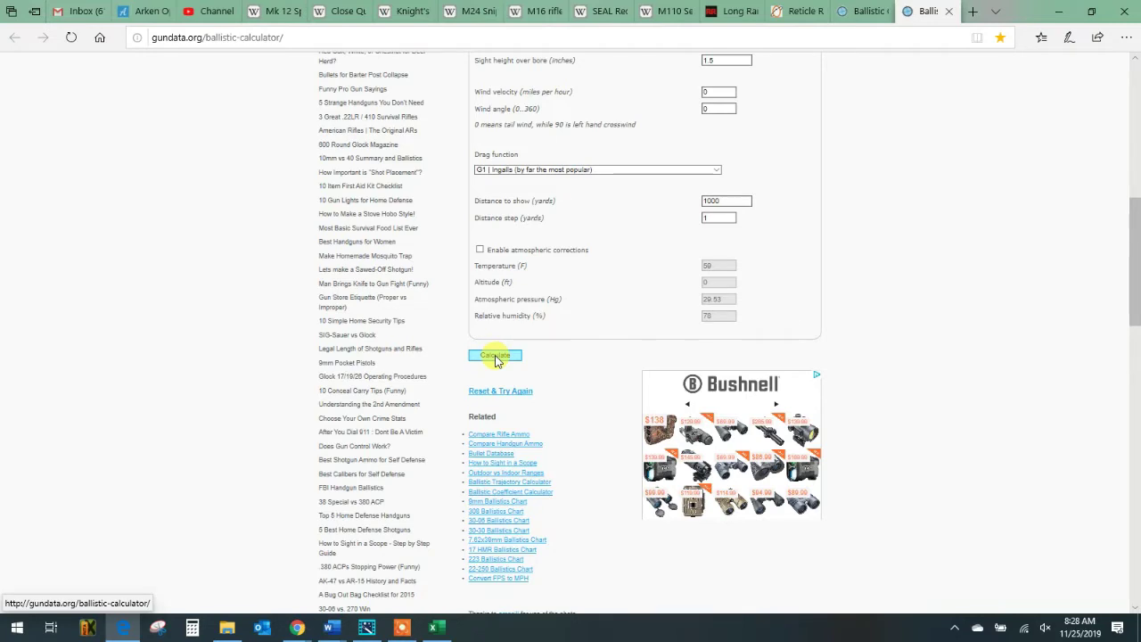
{"action": "left_click", "coordinate": [497, 357]}
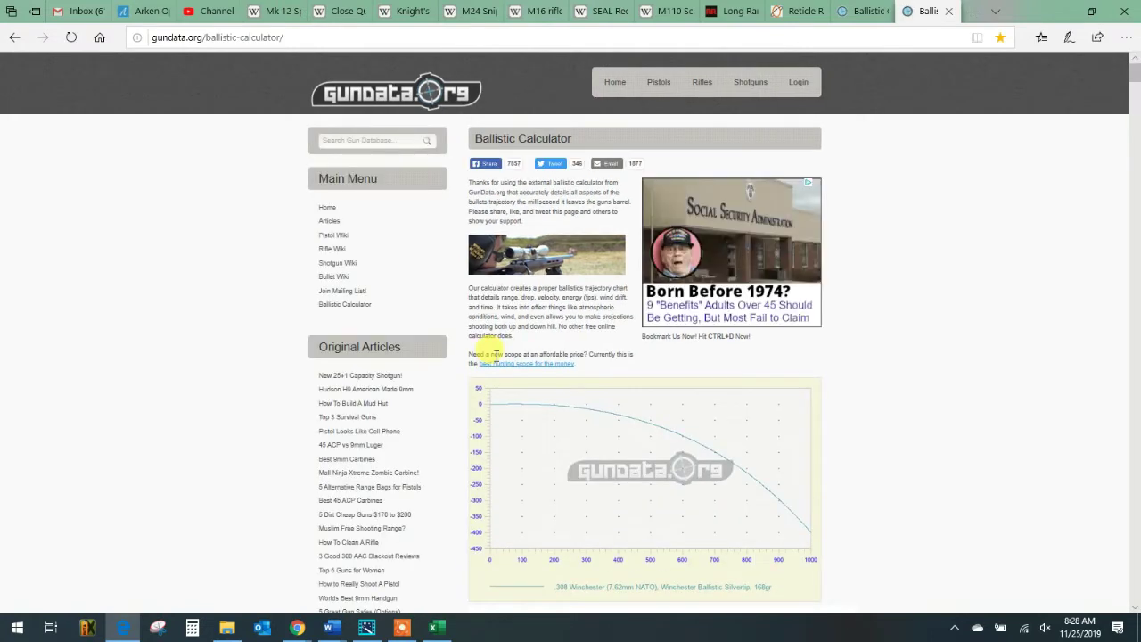
Step: Examine the trajectory table's drop values around the 100-yard zero and highlight the 100-yard row
{"action": "scroll", "coordinate": [473, 402], "scroll_direction": "down", "scroll_amount": 15}
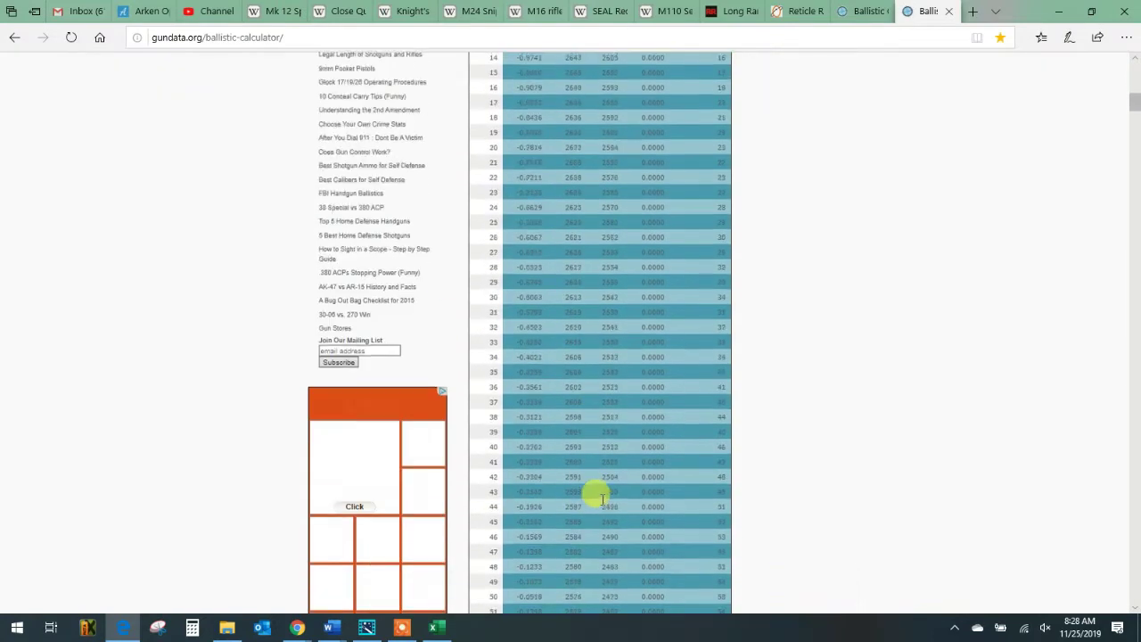
{"action": "scroll", "coordinate": [592, 492], "scroll_direction": "up", "scroll_amount": 10}
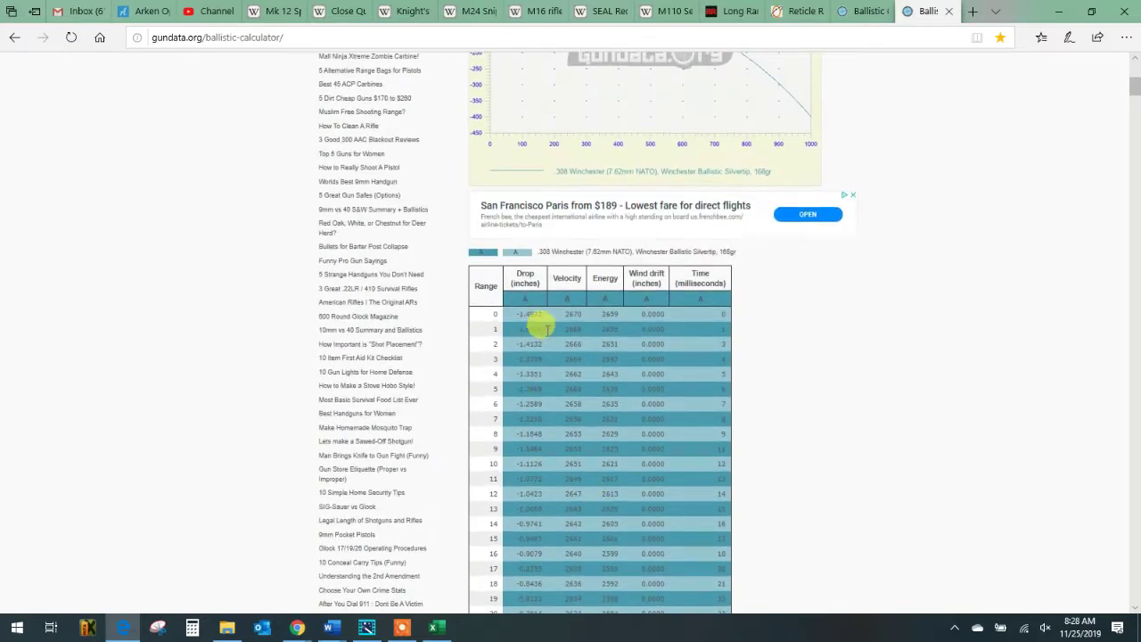
{"action": "scroll", "coordinate": [559, 415], "scroll_direction": "down", "scroll_amount": 3}
{"action": "scroll", "coordinate": [560, 415], "scroll_direction": "down", "scroll_amount": 15}
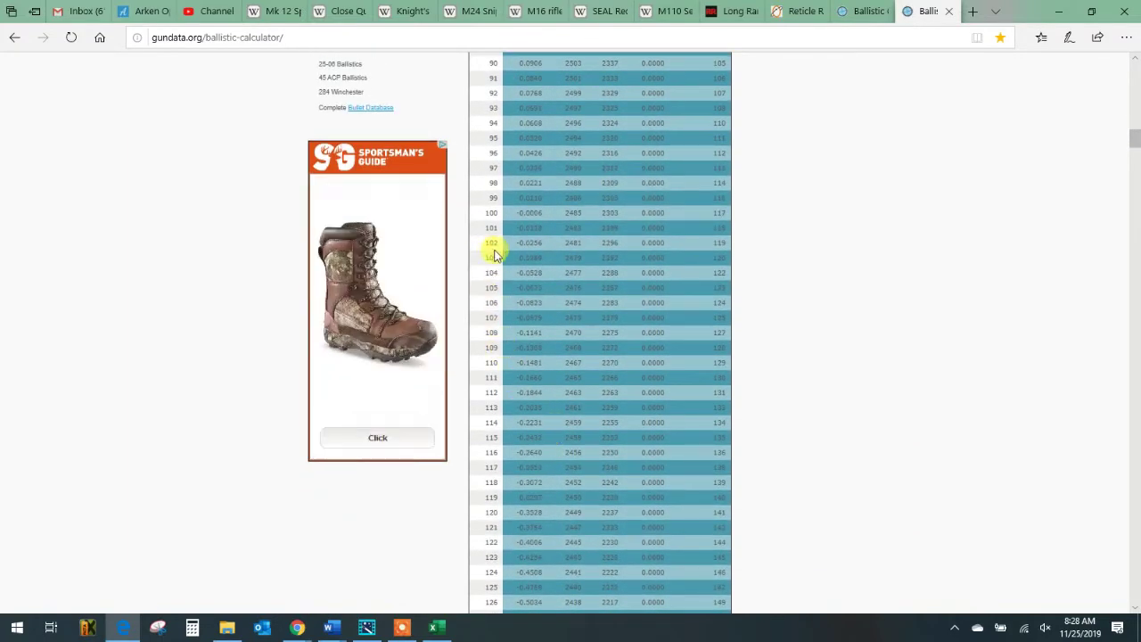
{"action": "left_click_drag", "start_coordinate": [484, 217], "coordinate": [733, 214]}
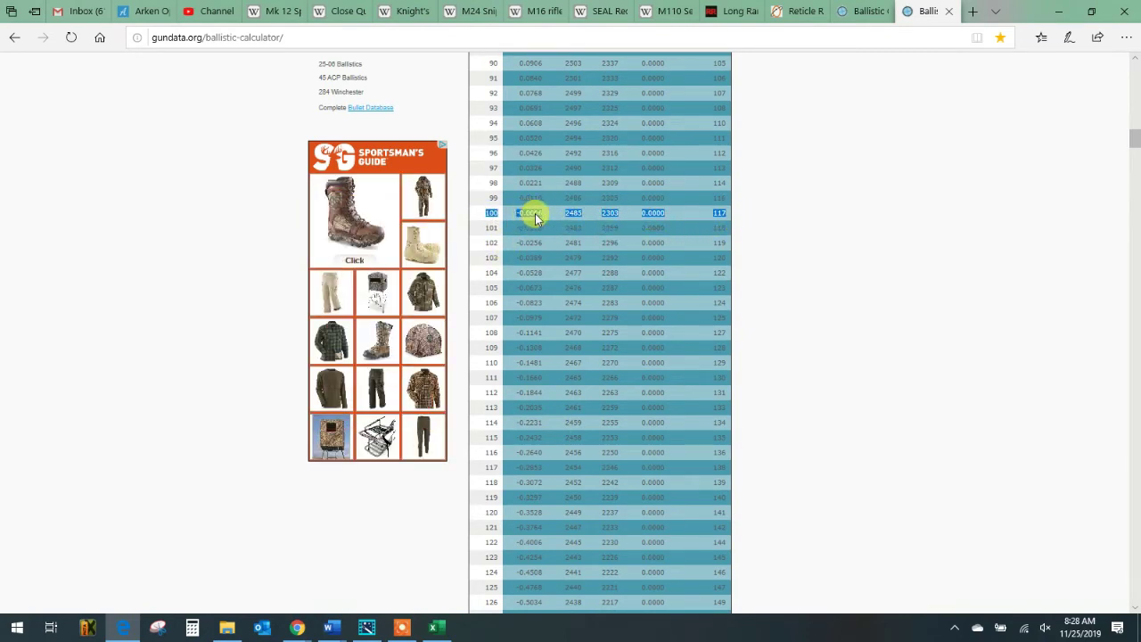
{"action": "scroll", "coordinate": [542, 306], "scroll_direction": "up", "scroll_amount": 3}
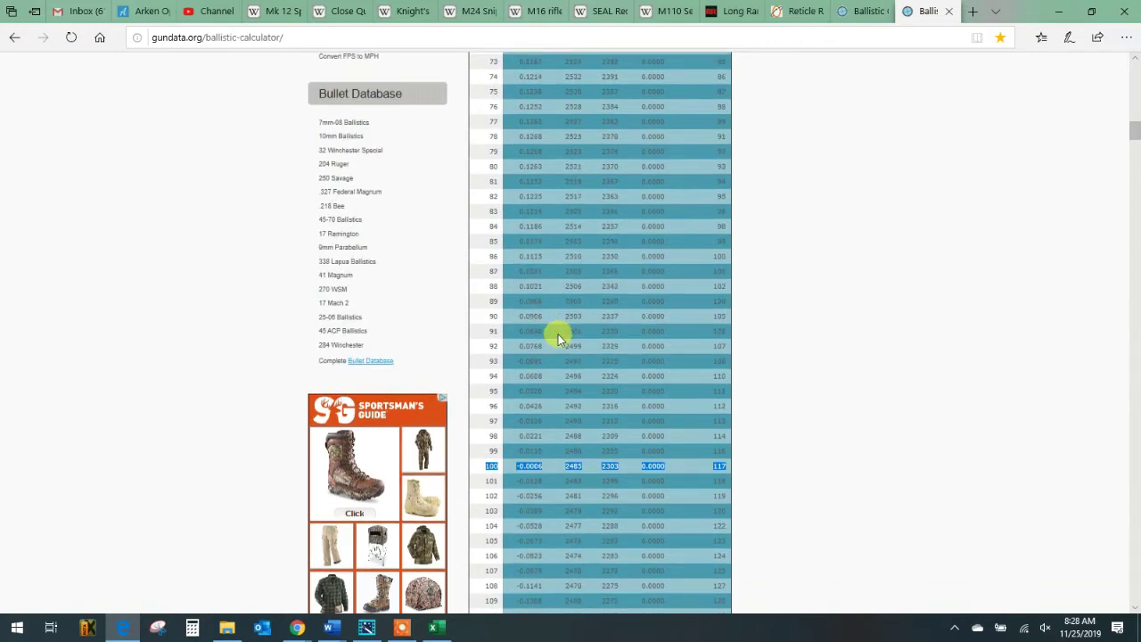
{"action": "scroll", "coordinate": [522, 474], "scroll_direction": "down", "scroll_amount": 2}
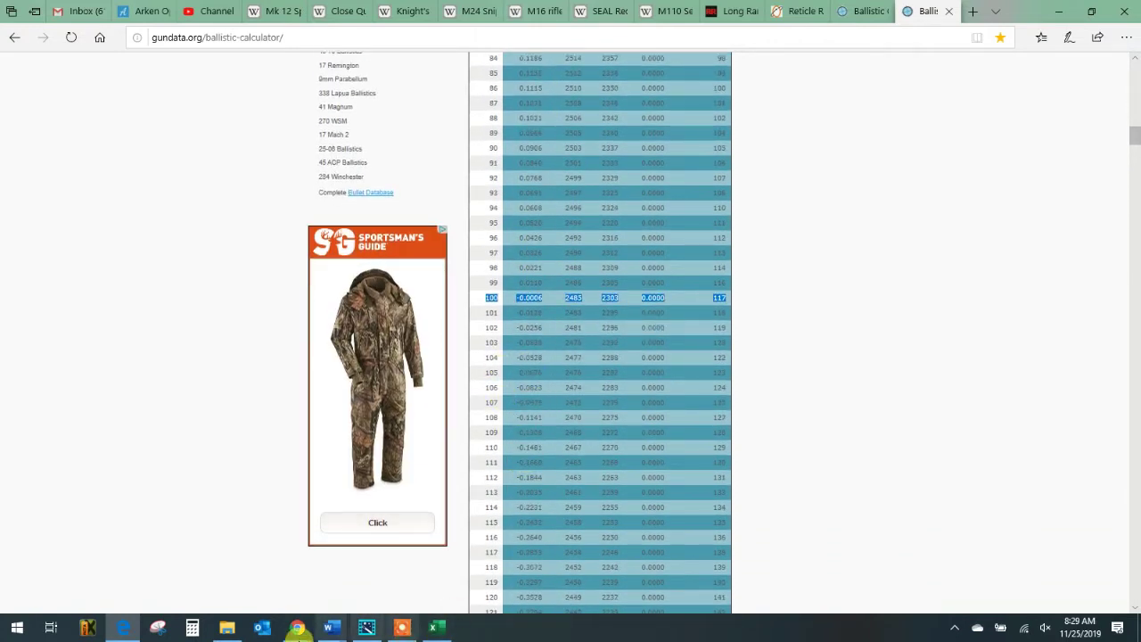
Step: Switch to the Excel workbook and review the empty bullet drop column on the Data sheet, ending on the 1000-yard cell
{"action": "left_click", "coordinate": [434, 627]}
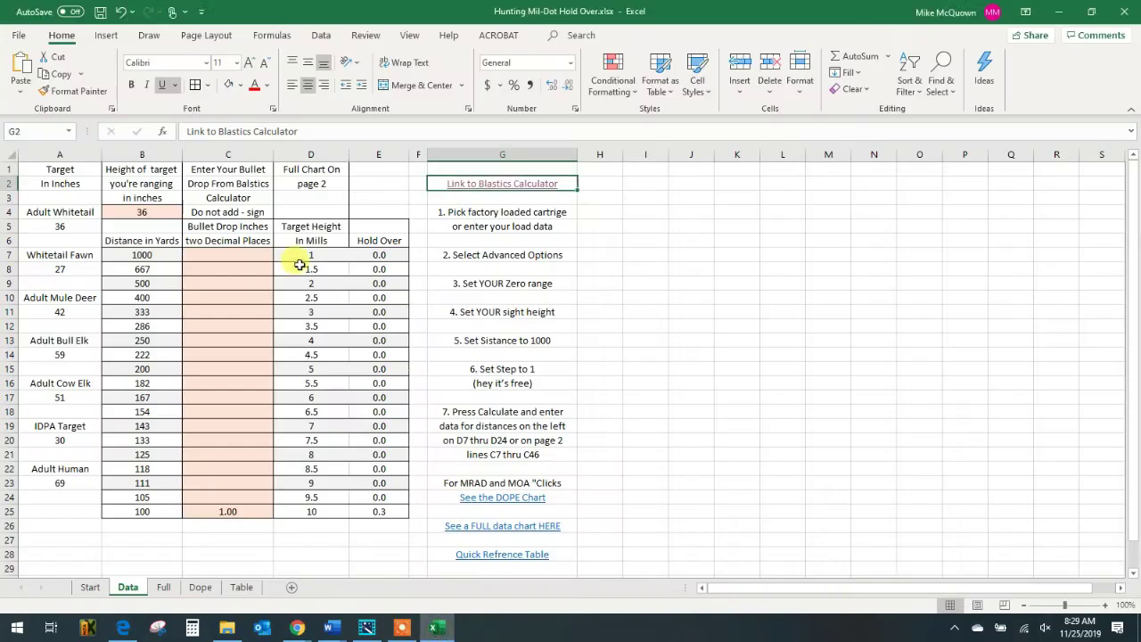
{"action": "left_click", "coordinate": [229, 258]}
{"action": "left_click", "coordinate": [232, 285]}
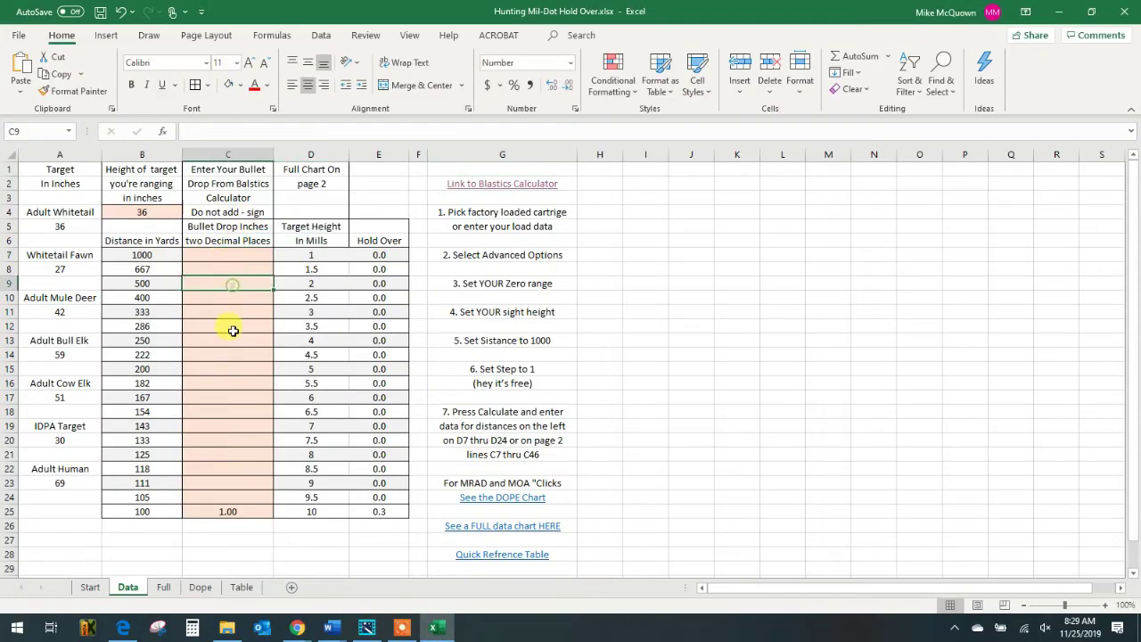
{"action": "left_click", "coordinate": [224, 256]}
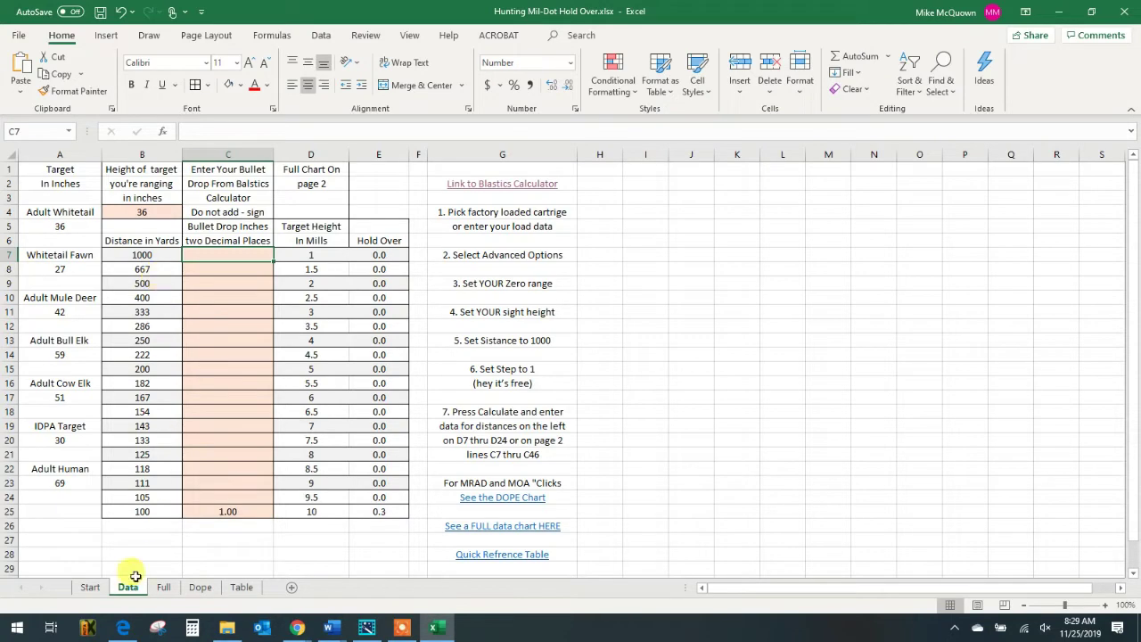
Step: Examine the Full sheet's chart of mil heights, distances and bullet drop cells down to the 10 mil row
{"action": "left_click", "coordinate": [162, 586]}
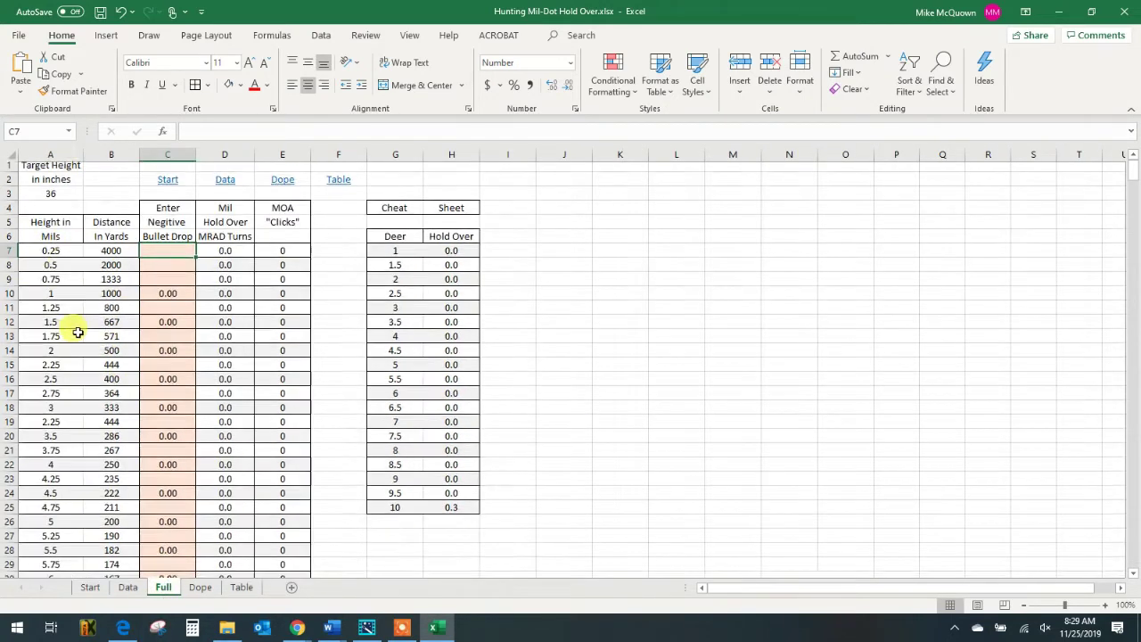
{"action": "scroll", "coordinate": [79, 329], "scroll_direction": "down", "scroll_amount": 9}
{"action": "scroll", "coordinate": [84, 389], "scroll_direction": "up", "scroll_amount": 4}
{"action": "scroll", "coordinate": [81, 382], "scroll_direction": "down", "scroll_amount": 2}
{"action": "scroll", "coordinate": [77, 446], "scroll_direction": "down", "scroll_amount": 2}
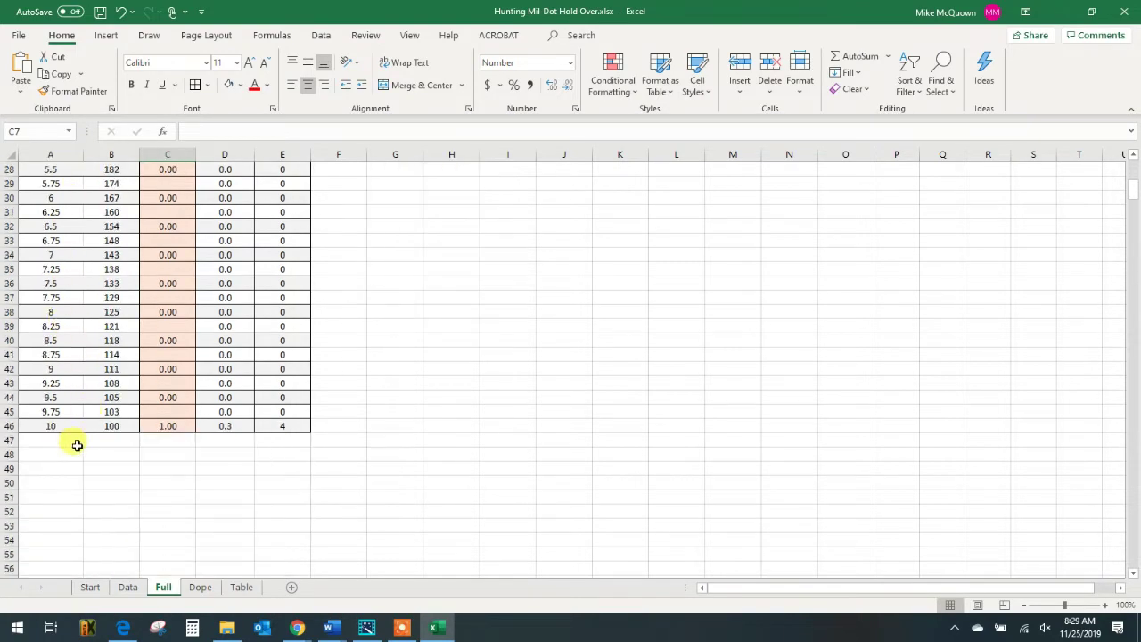
{"action": "scroll", "coordinate": [83, 428], "scroll_direction": "up", "scroll_amount": 9}
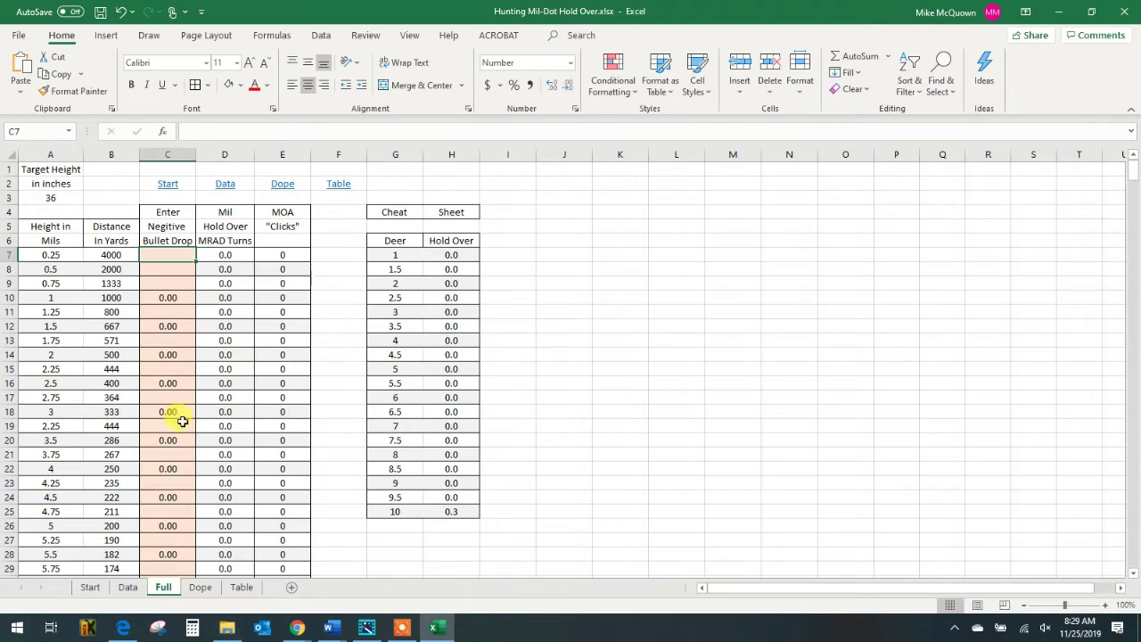
{"action": "scroll", "coordinate": [184, 420], "scroll_direction": "down", "scroll_amount": 2}
{"action": "scroll", "coordinate": [184, 420], "scroll_direction": "up", "scroll_amount": 2}
{"action": "scroll", "coordinate": [254, 459], "scroll_direction": "down", "scroll_amount": 2}
Step: Review the Start sheet's links and focal plane notes, ending back on the Data sheet
{"action": "left_click", "coordinate": [127, 587]}
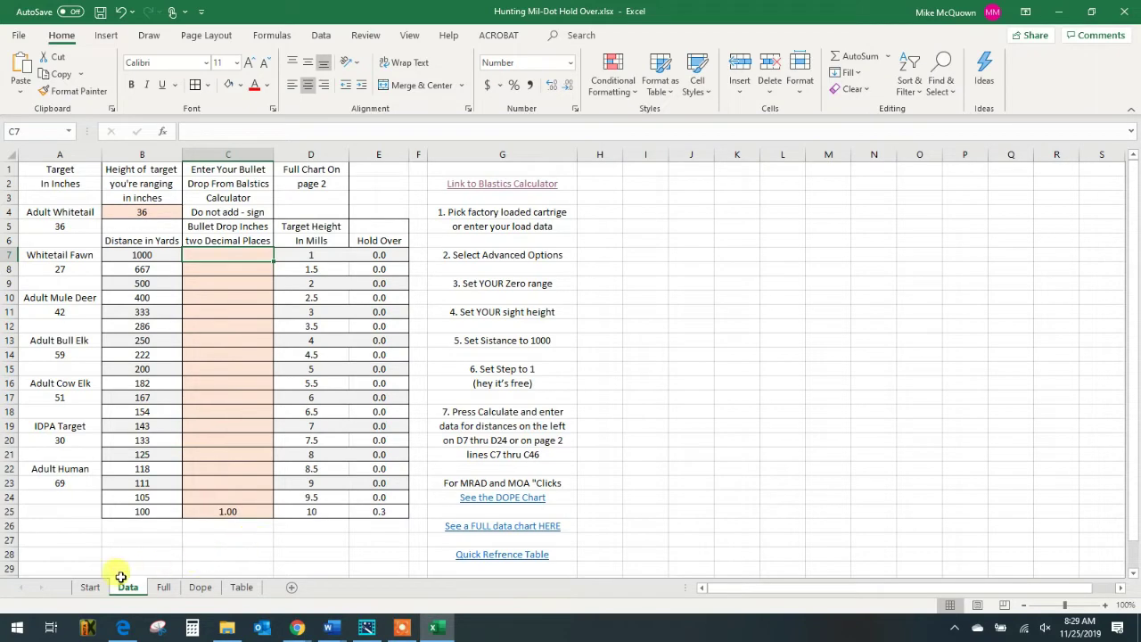
{"action": "left_click", "coordinate": [90, 586]}
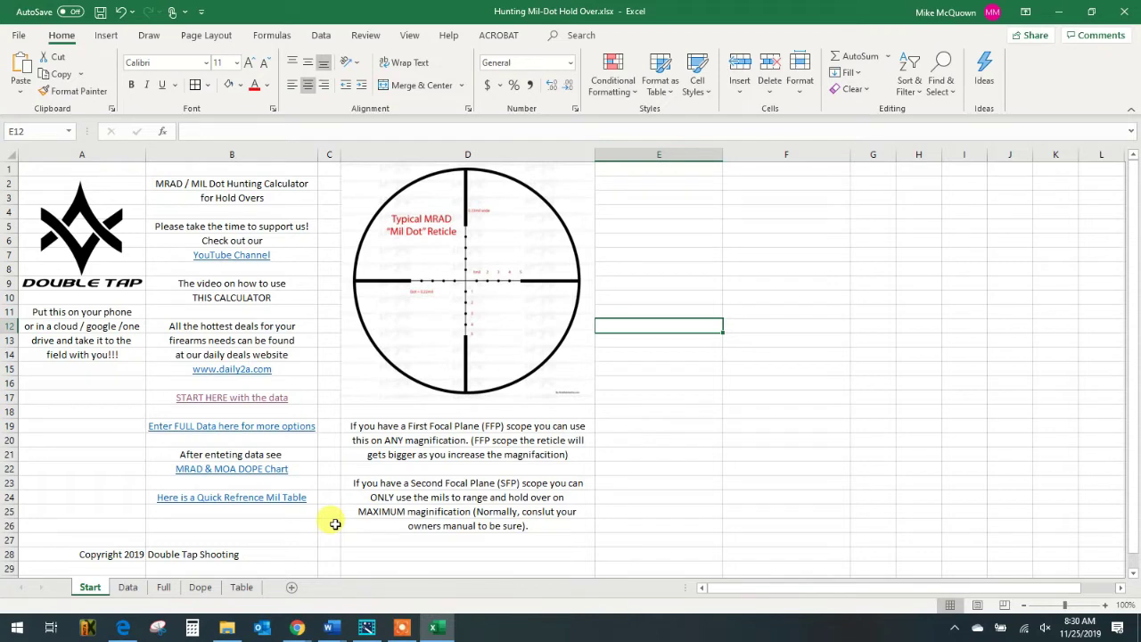
{"action": "left_click", "coordinate": [129, 588]}
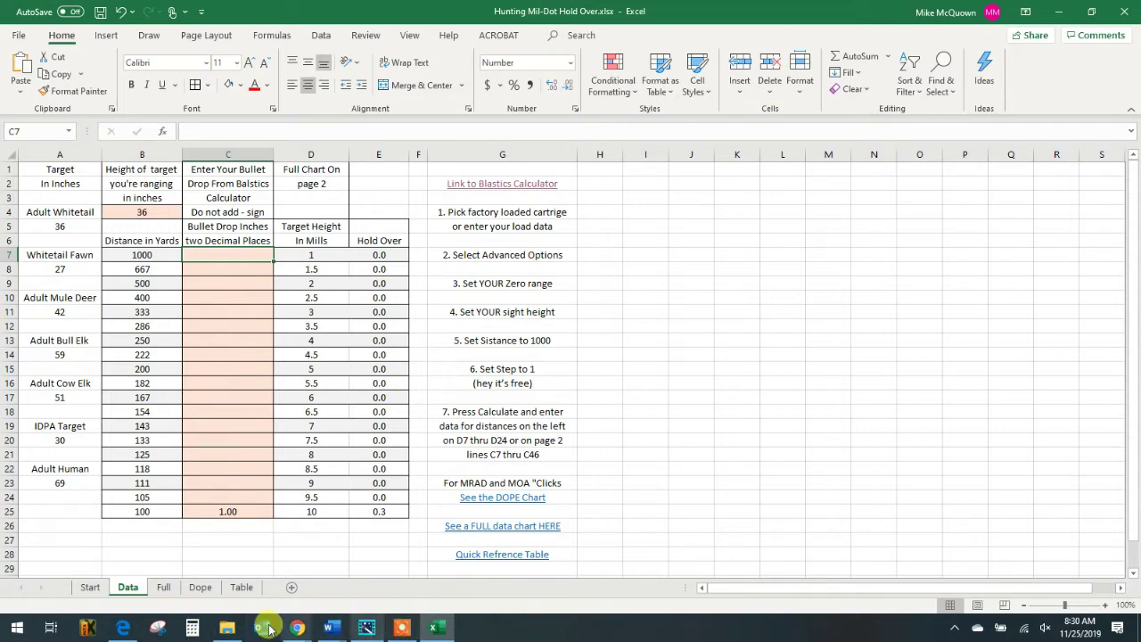
Step: Switch to the browser and look up the bullet drop at 1000 yards in the trajectory table
{"action": "left_click", "coordinate": [125, 628]}
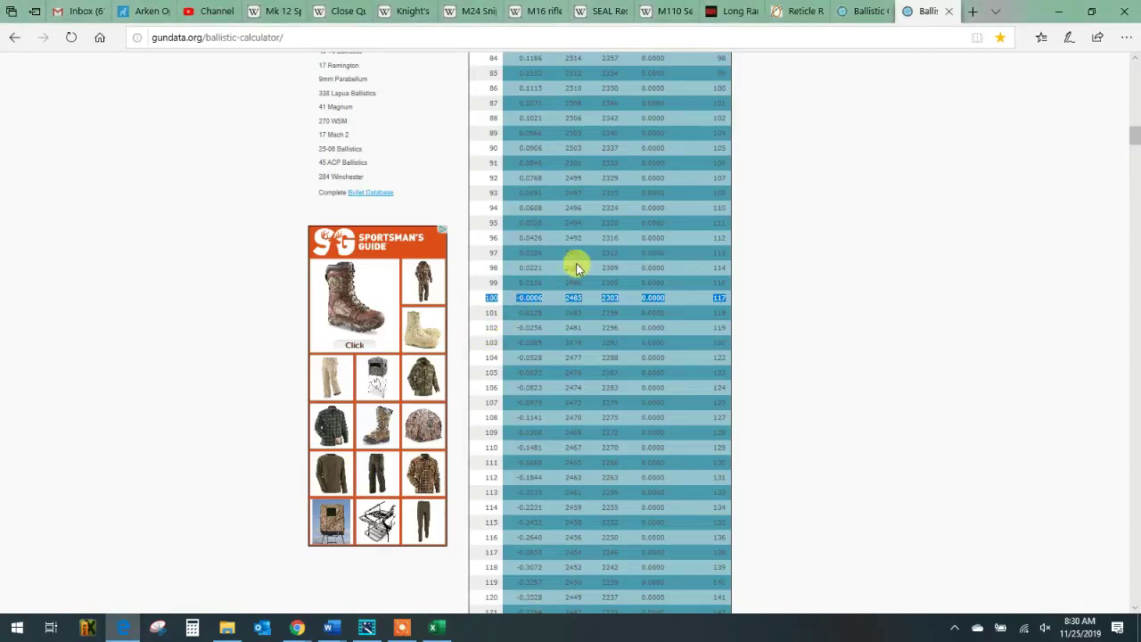
{"action": "scroll", "coordinate": [590, 399], "scroll_direction": "down", "scroll_amount": 20}
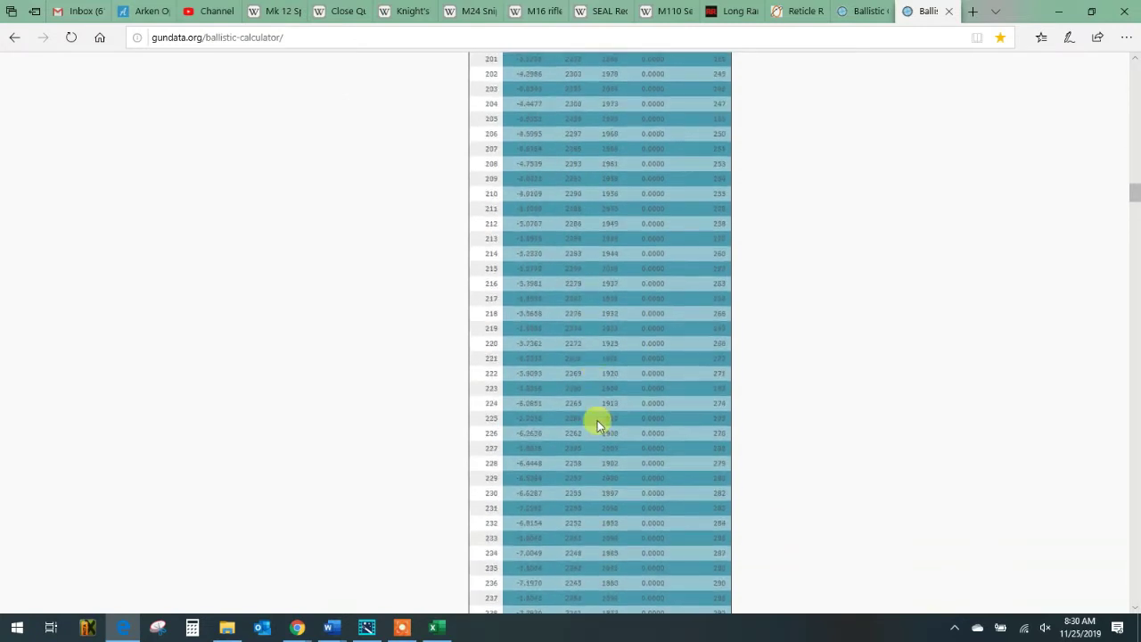
{"action": "scroll", "coordinate": [583, 448], "scroll_direction": "down", "scroll_amount": 20}
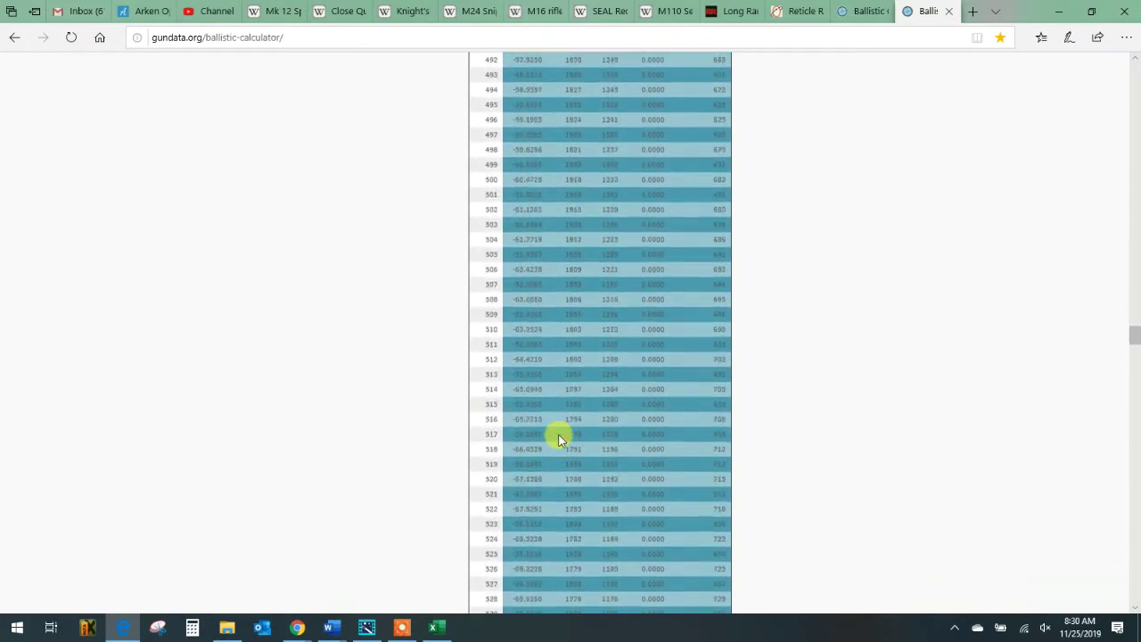
{"action": "scroll", "coordinate": [550, 450], "scroll_direction": "down", "scroll_amount": 20}
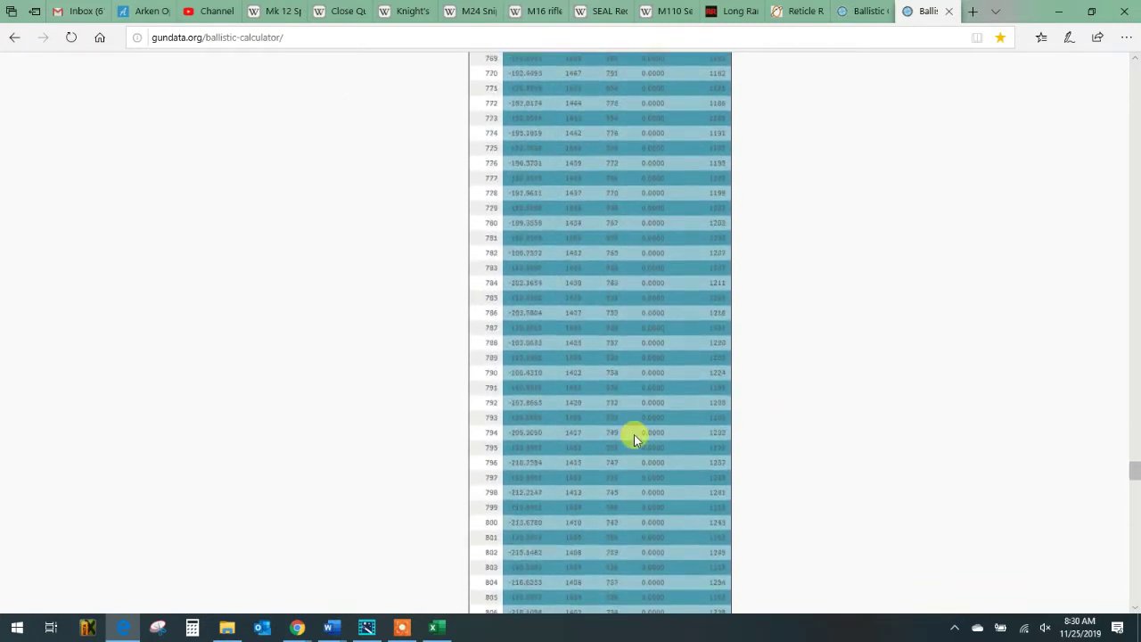
{"action": "left_click_drag", "start_coordinate": [1136, 479], "coordinate": [1134, 569]}
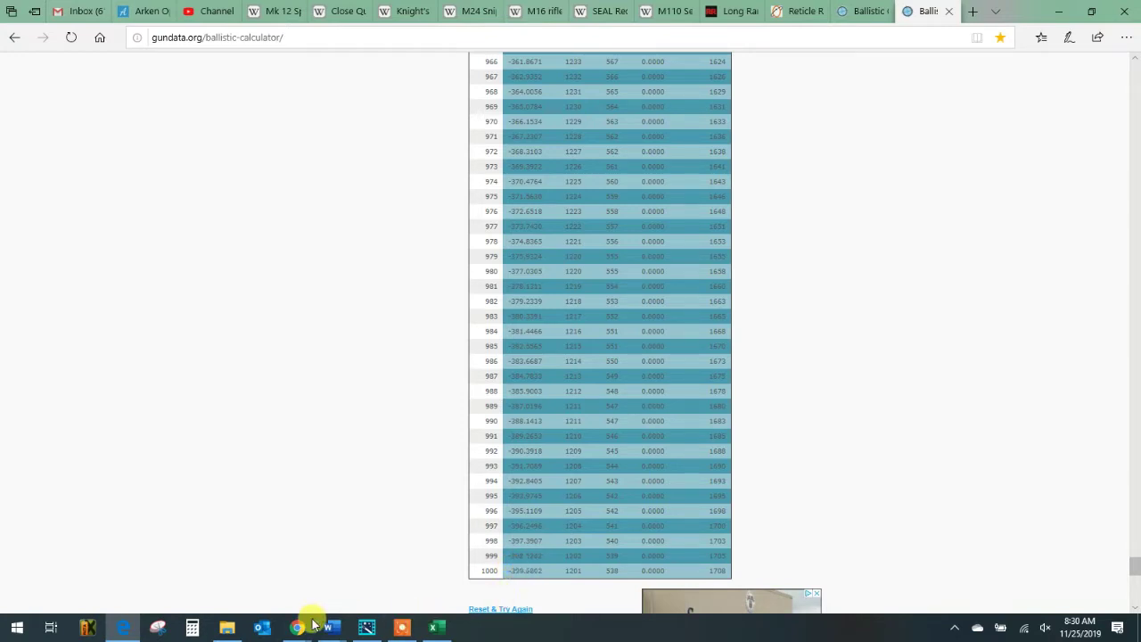
Step: Enter 399.68 as the 1000-yard bullet drop in cell C7 of the Excel workbook's Data sheet
{"action": "left_click", "coordinate": [437, 630]}
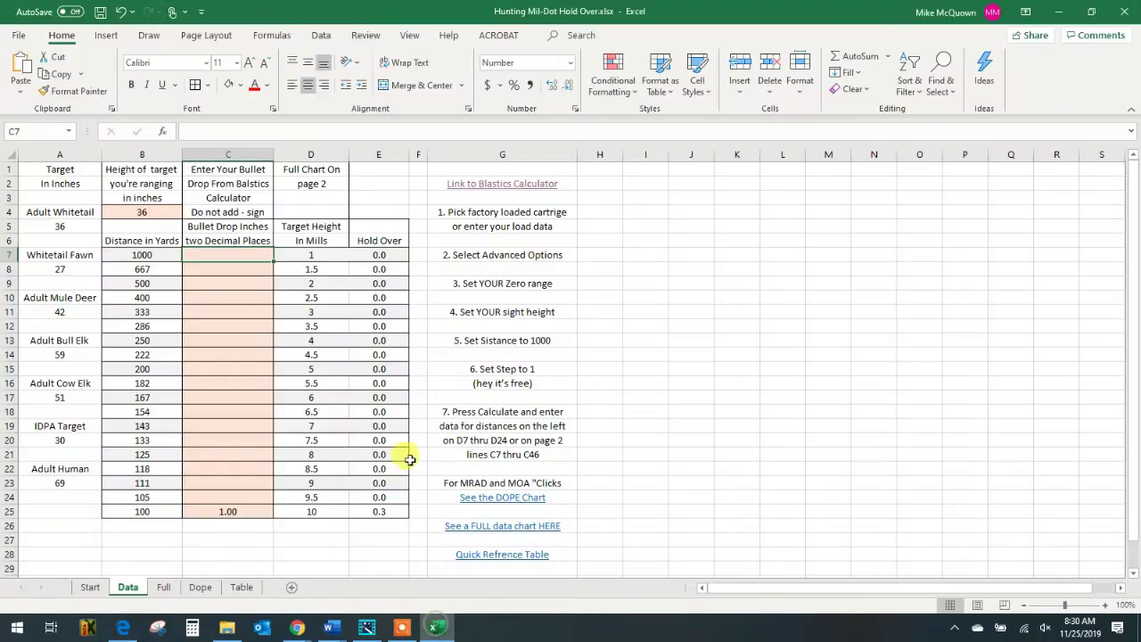
{"action": "left_click", "coordinate": [234, 255]}
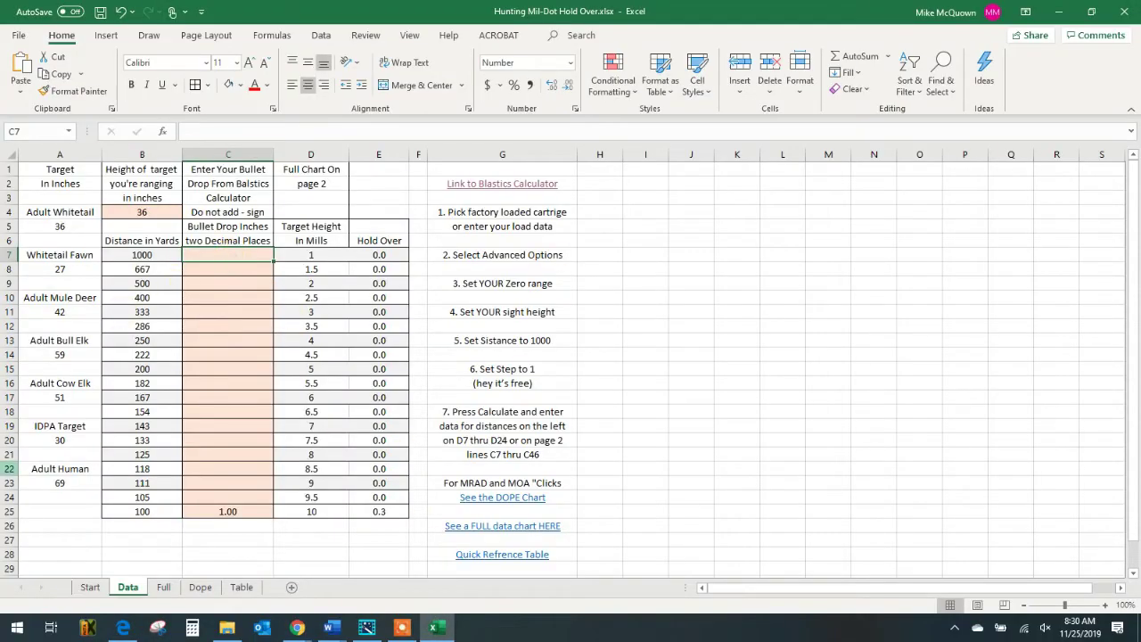
{"action": "type", "text": "399.68"}
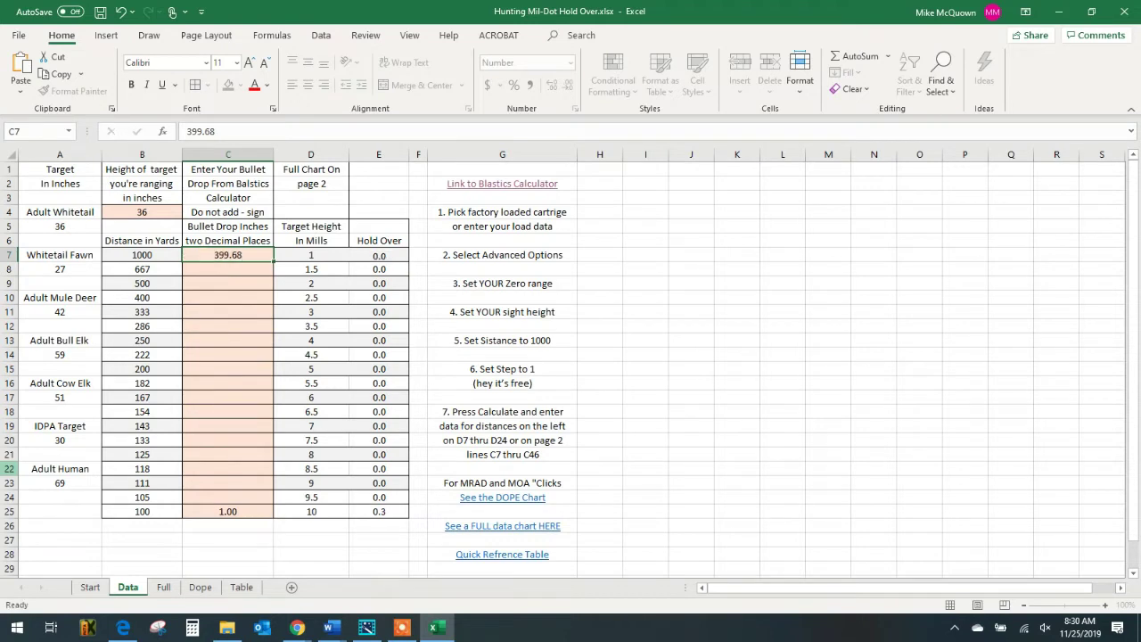
Step: Commit the 1000-yard entry in C7, switch to the browser and look up the bullet drop at 667 yards in the trajectory table
{"action": "key", "text": "Return"}
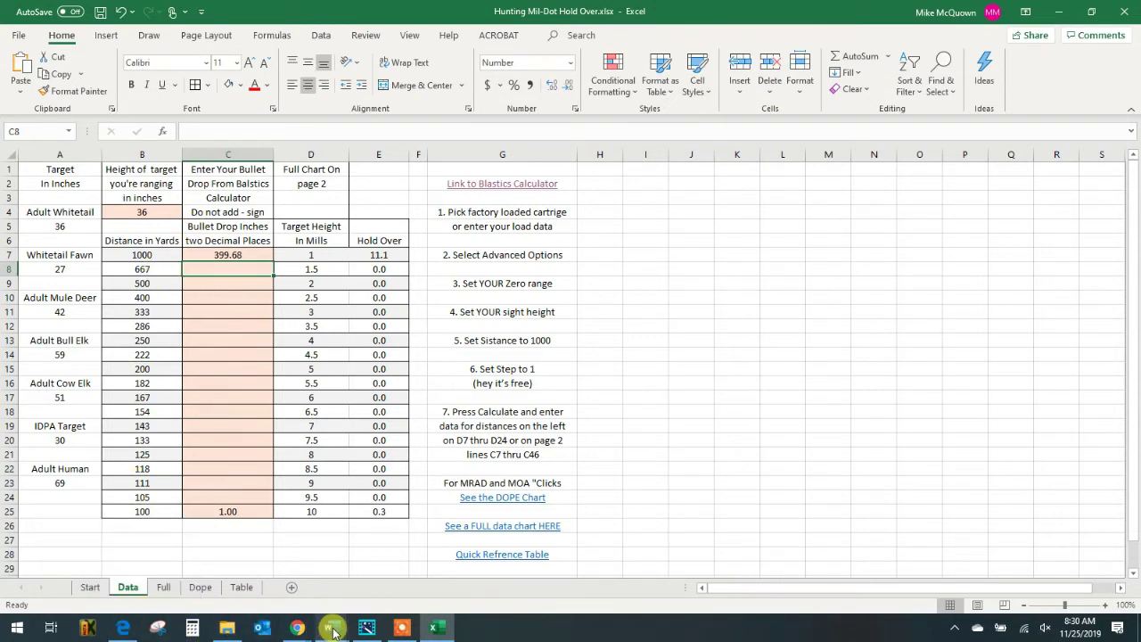
{"action": "mouse_move", "coordinate": [125, 632]}
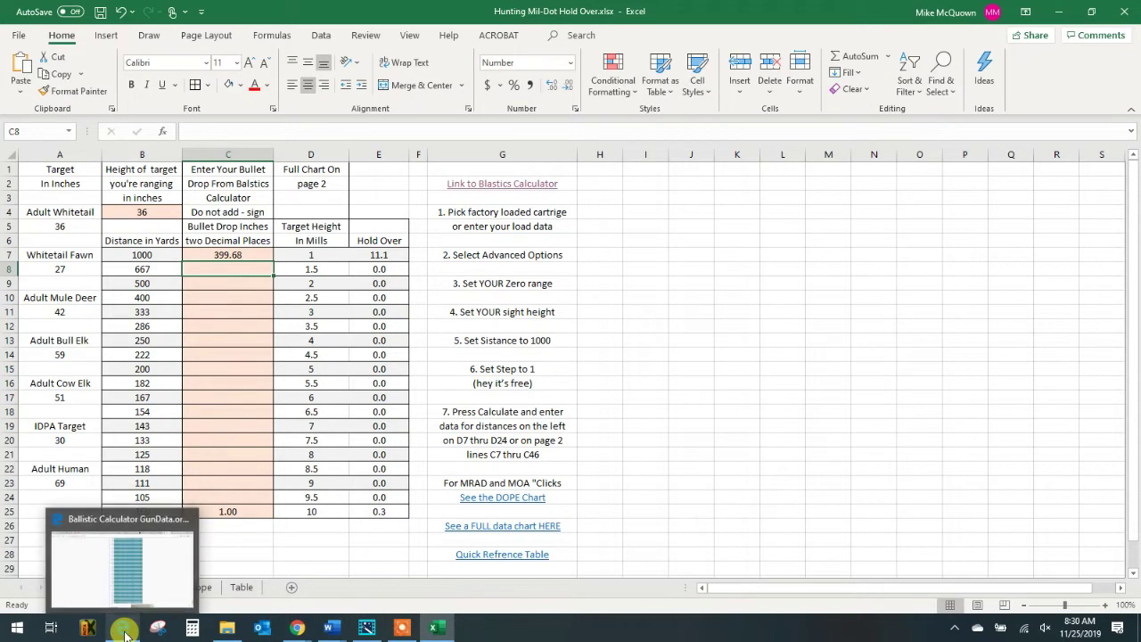
{"action": "mouse_move", "coordinate": [434, 631]}
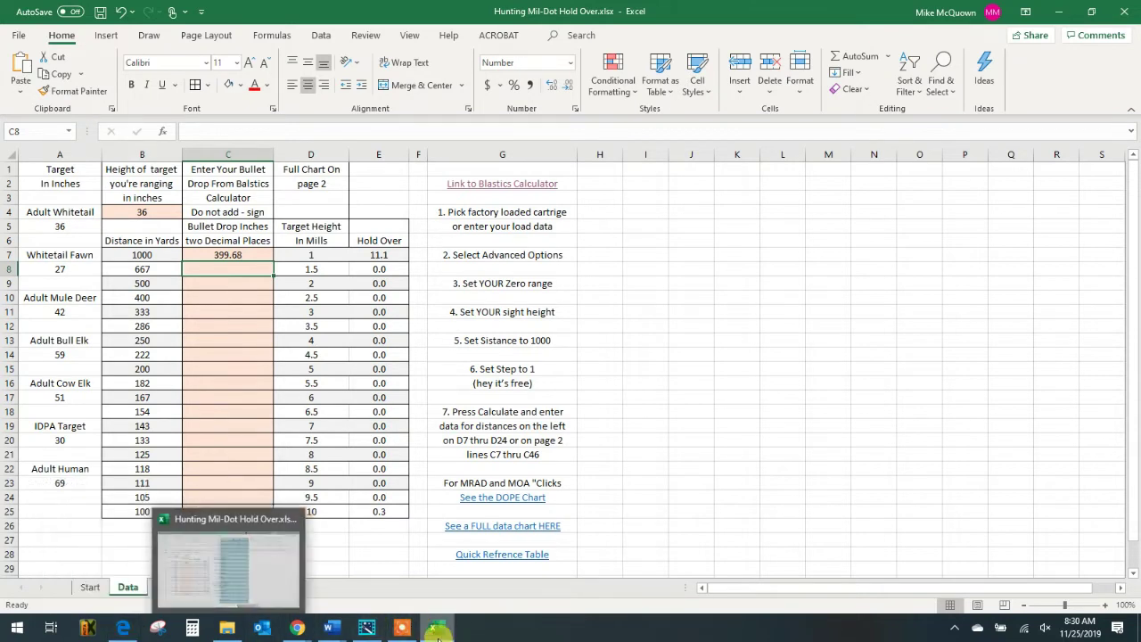
{"action": "left_click", "coordinate": [123, 628]}
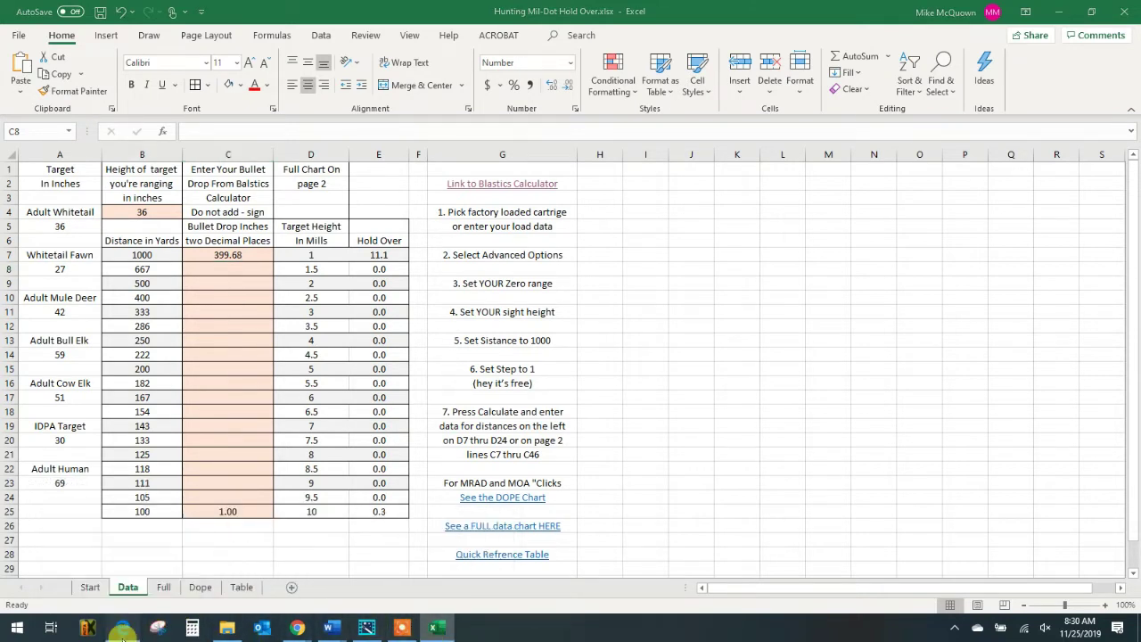
{"action": "scroll", "coordinate": [632, 407], "scroll_direction": "up", "scroll_amount": 20}
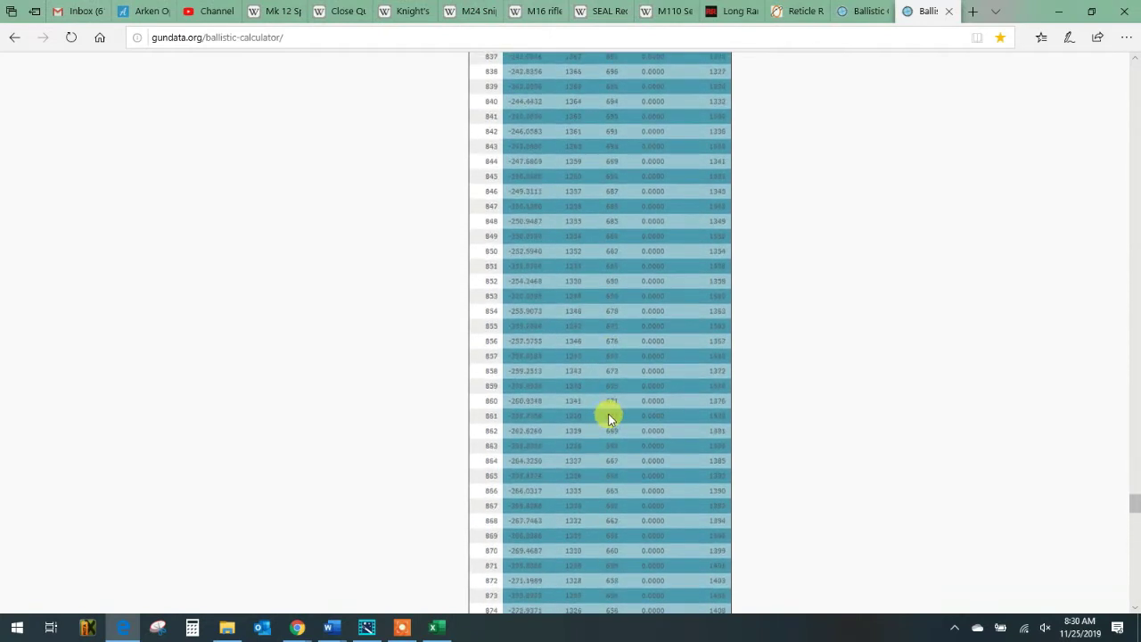
{"action": "scroll", "coordinate": [610, 417], "scroll_direction": "up", "scroll_amount": 13}
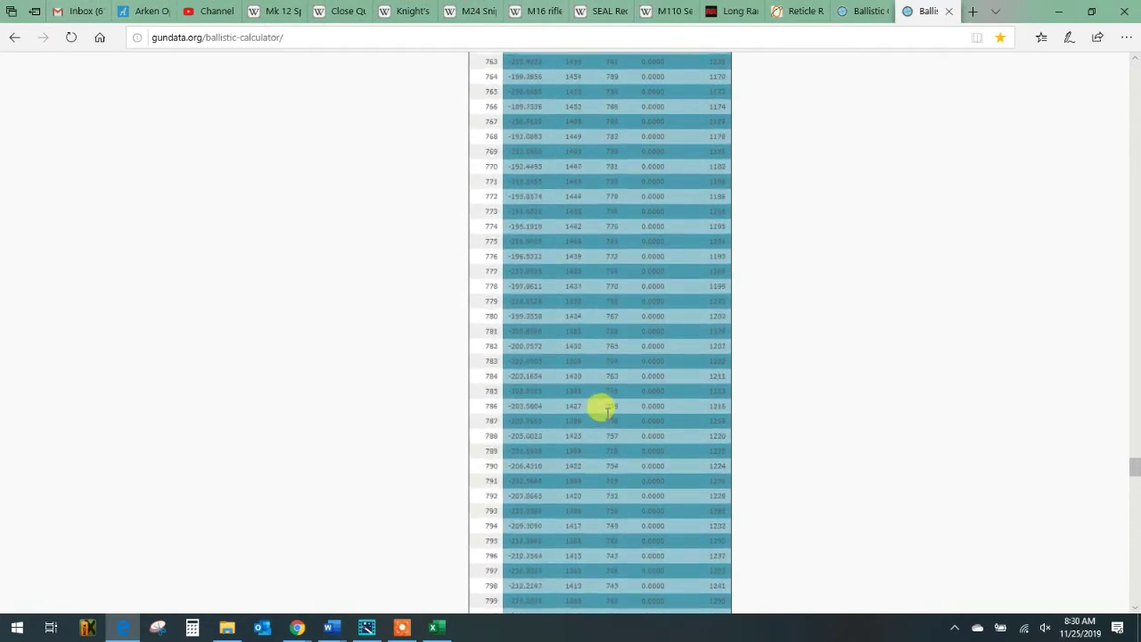
{"action": "scroll", "coordinate": [606, 410], "scroll_direction": "up", "scroll_amount": 8}
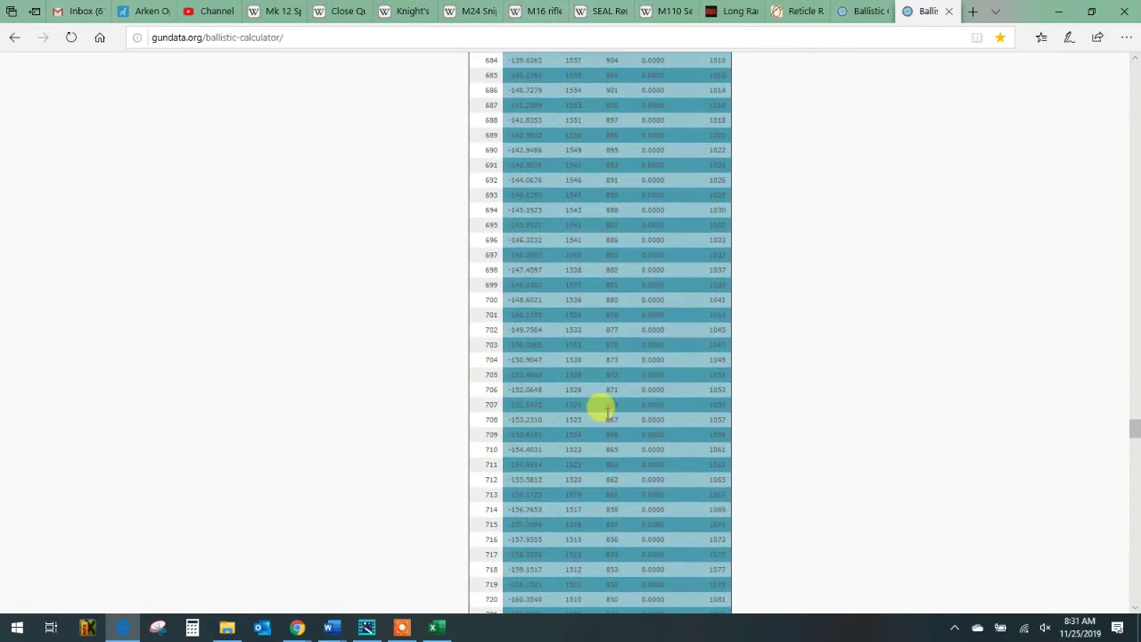
{"action": "scroll", "coordinate": [605, 408], "scroll_direction": "up", "scroll_amount": 3}
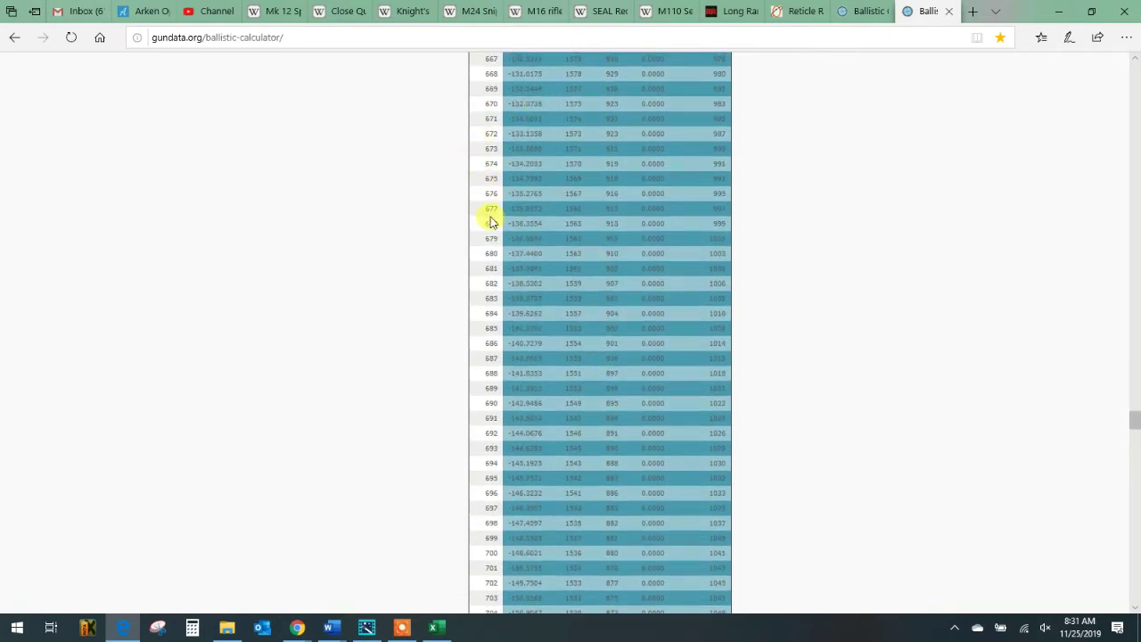
{"action": "scroll", "coordinate": [491, 223], "scroll_direction": "up", "scroll_amount": 1}
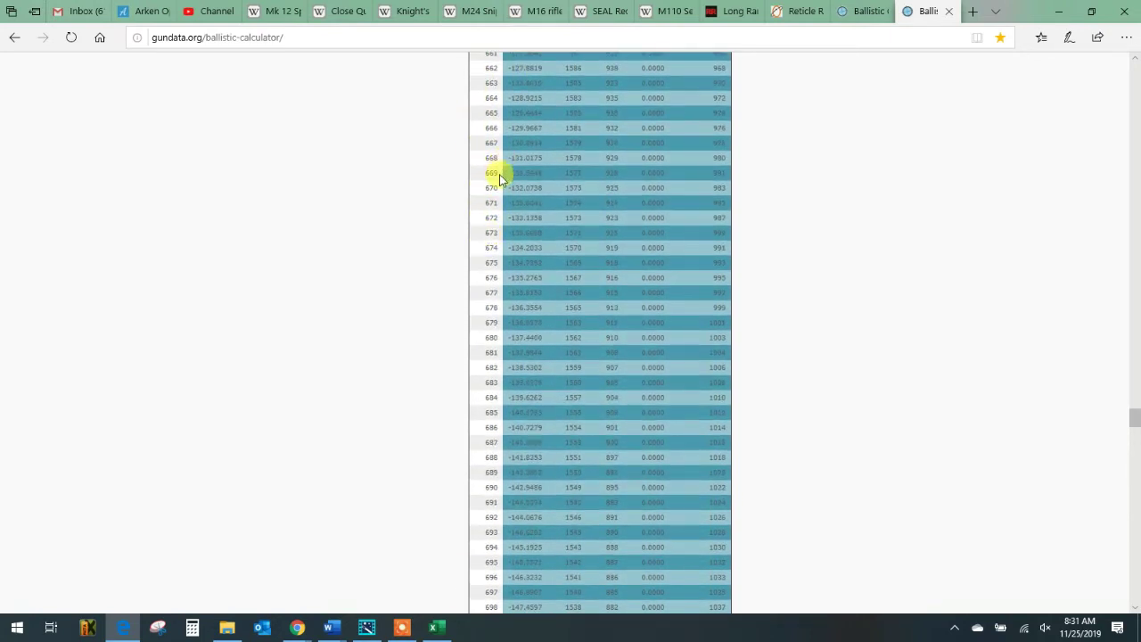
{"action": "left_click_drag", "start_coordinate": [509, 143], "coordinate": [548, 140]}
Step: Return to the Excel workbook and enter 130.49 as the 667-yard bullet drop in cell C8 of the Data sheet
{"action": "left_click", "coordinate": [1058, 11]}
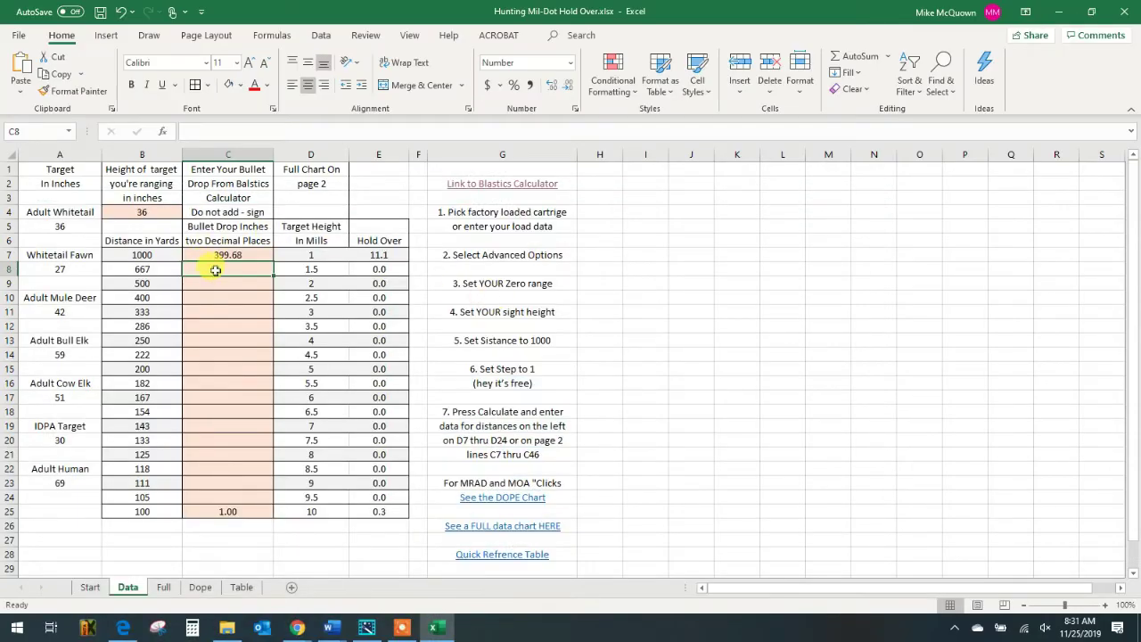
{"action": "type", "text": "130.49"}
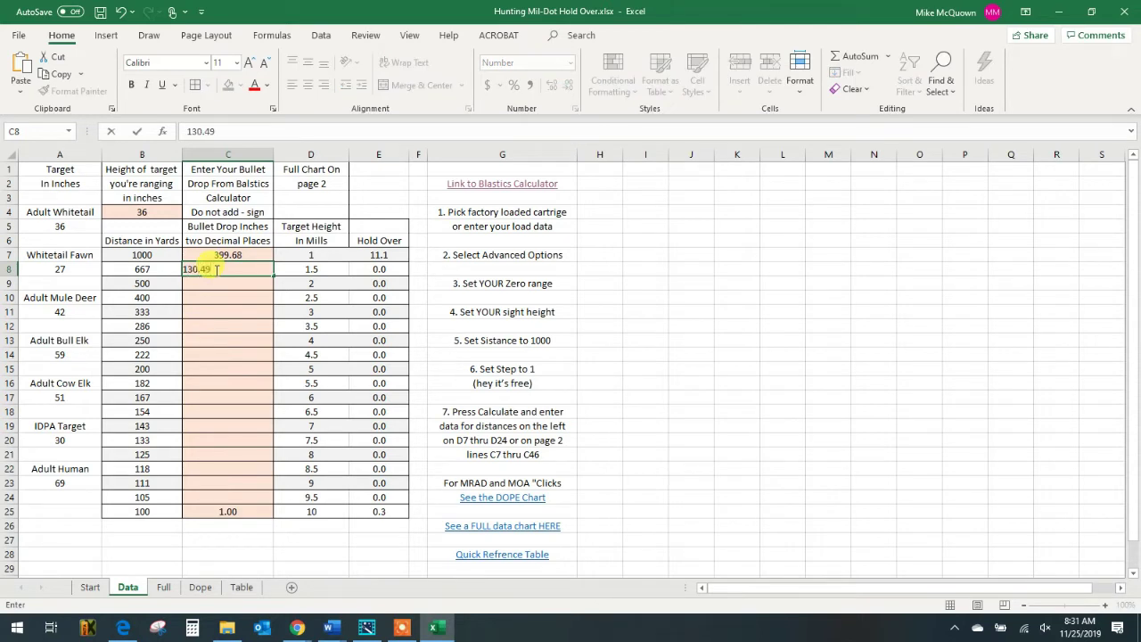
{"action": "key", "text": "Return"}
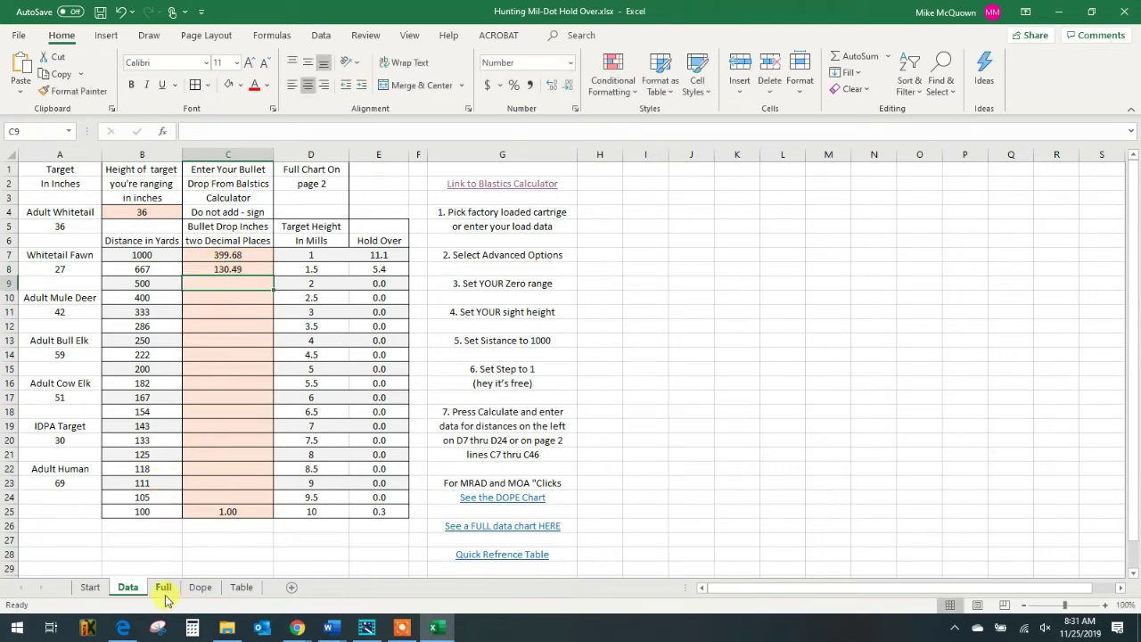
Step: Switch to the browser and look up the bullet drop at 500 yards in the ballistic calculator's trajectory table
{"action": "mouse_move", "coordinate": [127, 632]}
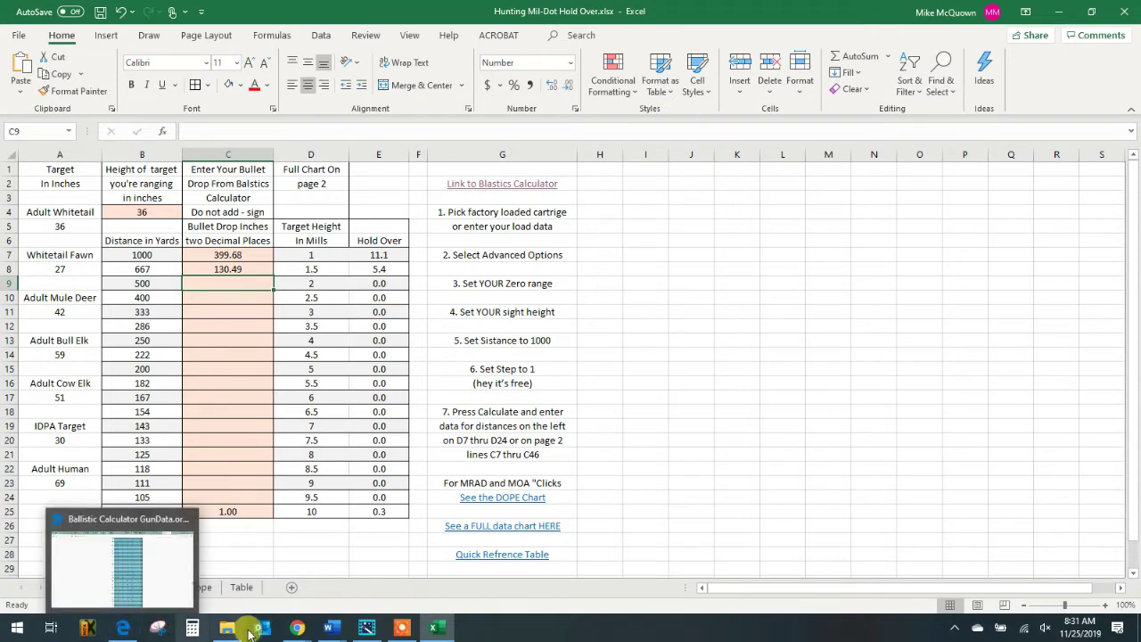
{"action": "left_click", "coordinate": [130, 632]}
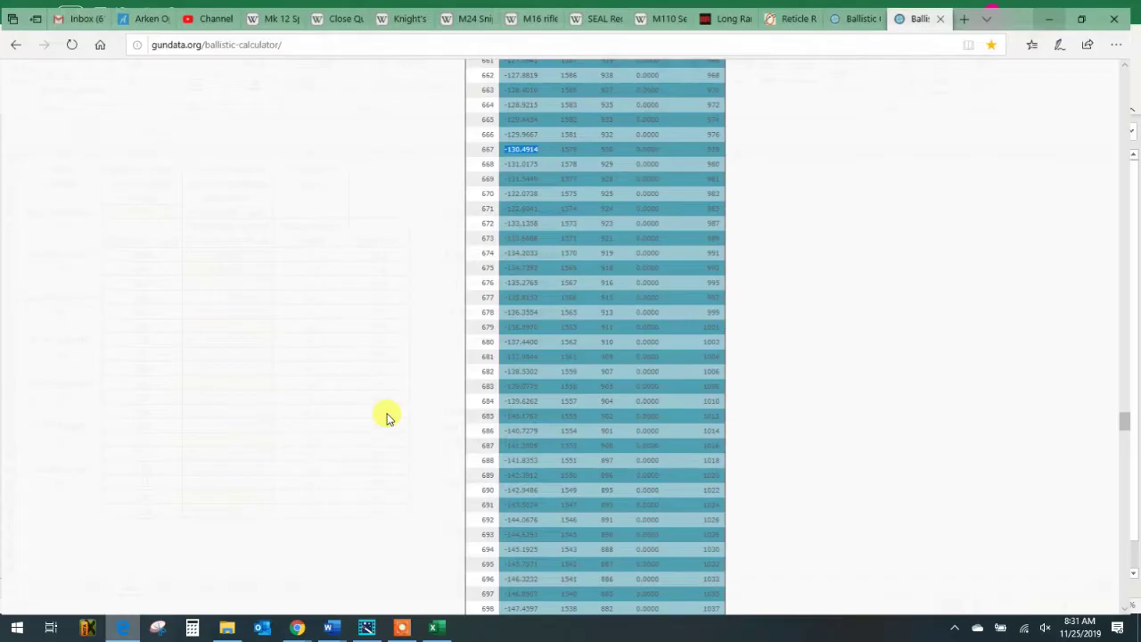
{"action": "scroll", "coordinate": [566, 280], "scroll_direction": "up", "scroll_amount": 10}
{"action": "scroll", "coordinate": [566, 290], "scroll_direction": "up", "scroll_amount": 15}
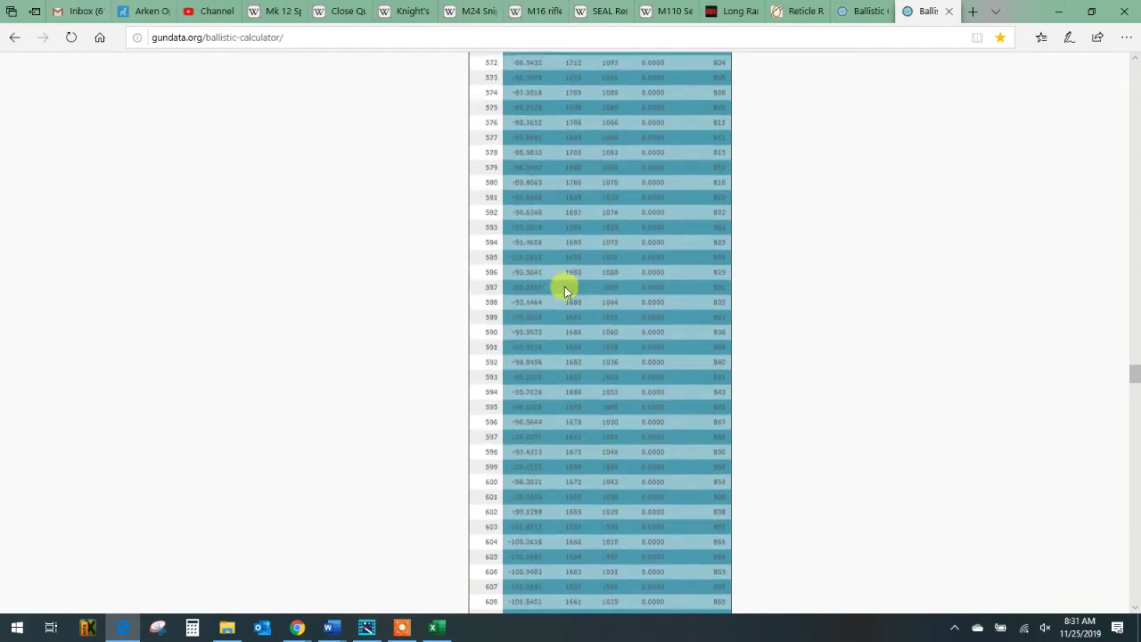
{"action": "scroll", "coordinate": [524, 239], "scroll_direction": "up", "scroll_amount": 5}
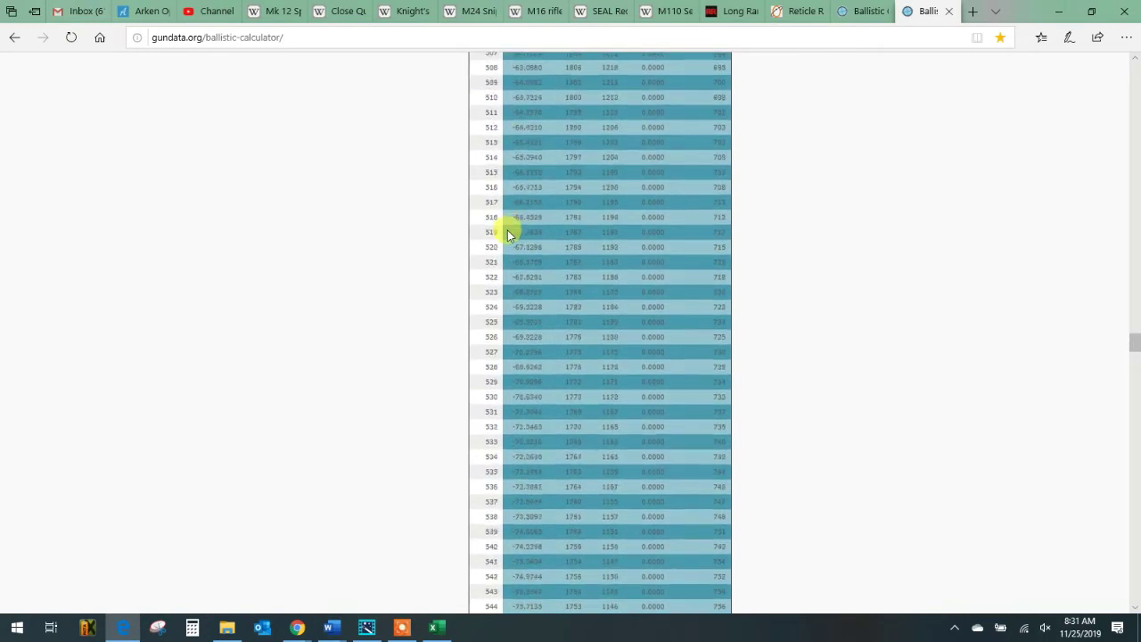
{"action": "scroll", "coordinate": [508, 281], "scroll_direction": "down", "scroll_amount": 1}
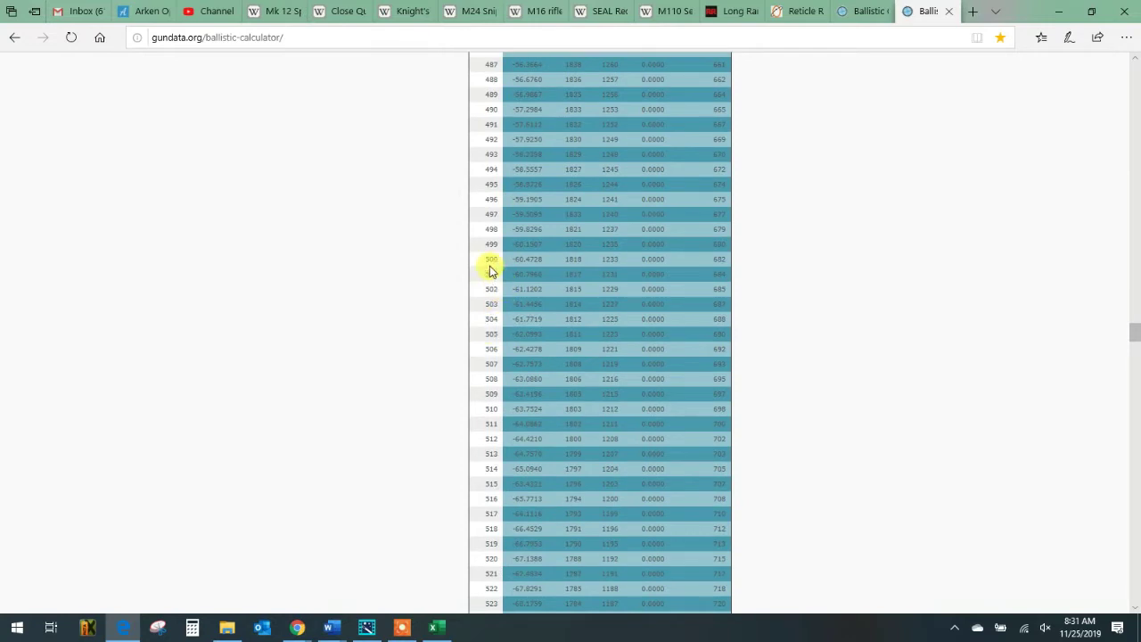
{"action": "left_click_drag", "start_coordinate": [511, 259], "coordinate": [550, 259]}
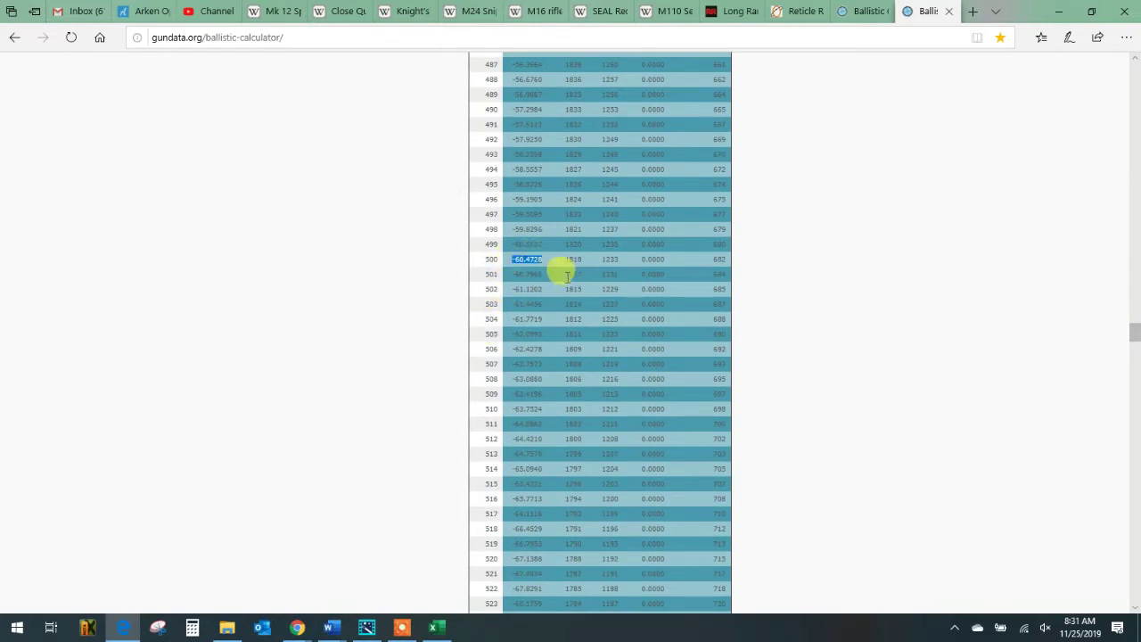
Step: Return to the Excel workbook and enter 60.47 as the 500-yard bullet drop in cell C9 of the Data sheet
{"action": "left_click", "coordinate": [1059, 11]}
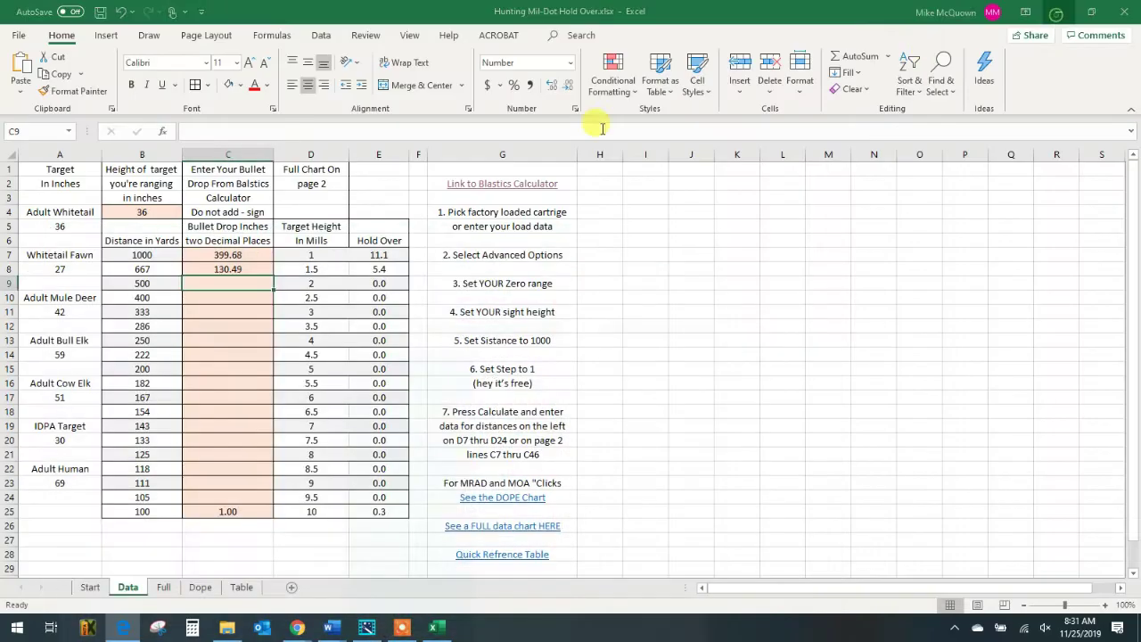
{"action": "type", "text": "60.47"}
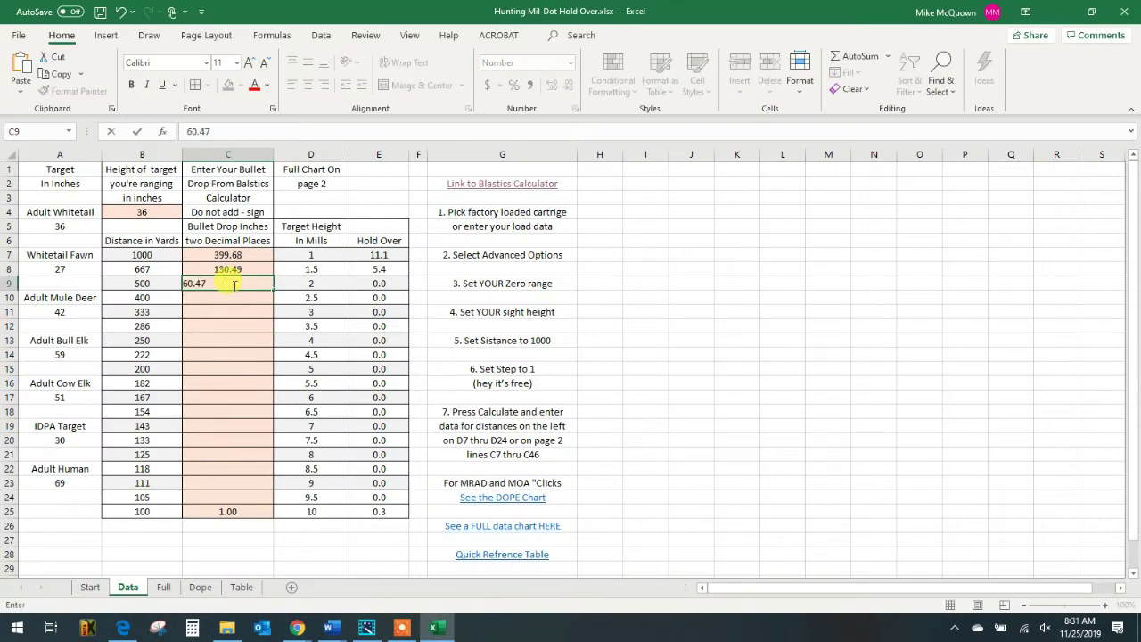
{"action": "key", "text": "Return"}
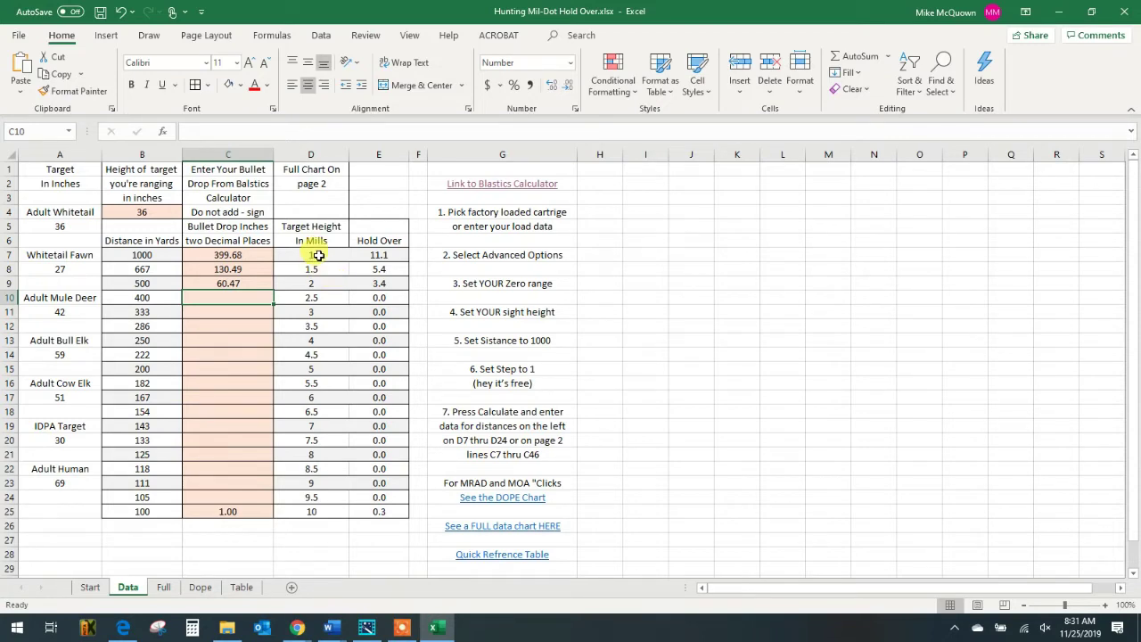
Step: View the Start sheet's reticle picture and focal plane notes, and return to the Data sheet
{"action": "left_click", "coordinate": [90, 587]}
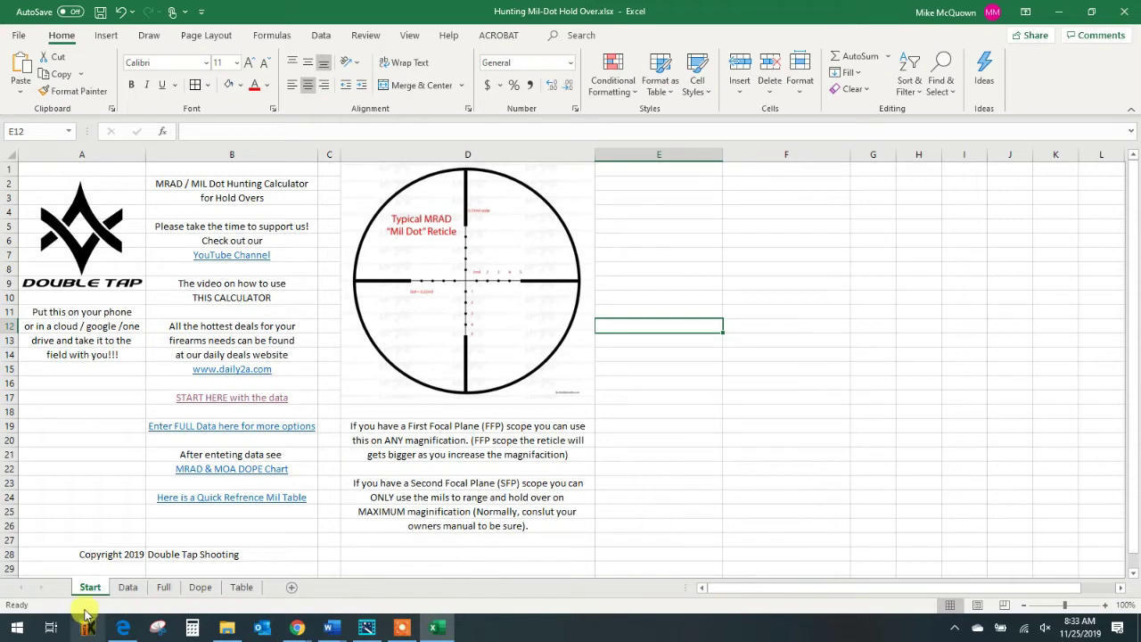
{"action": "left_click", "coordinate": [127, 587]}
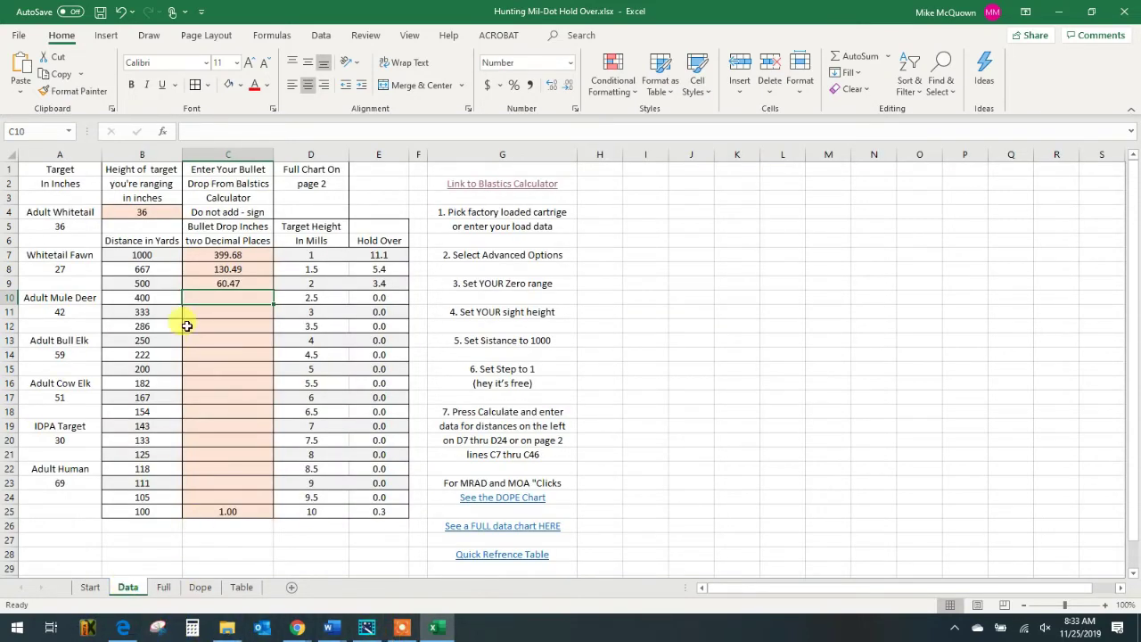
Step: Look up the 400-yard bullet drop in the browser's trajectory table and enter it as 33.19 in cell C10 of the Excel Data sheet
{"action": "left_click", "coordinate": [122, 629]}
{"action": "scroll", "coordinate": [668, 440], "scroll_direction": "up", "scroll_amount": 8}
{"action": "scroll", "coordinate": [552, 313], "scroll_direction": "up", "scroll_amount": 8}
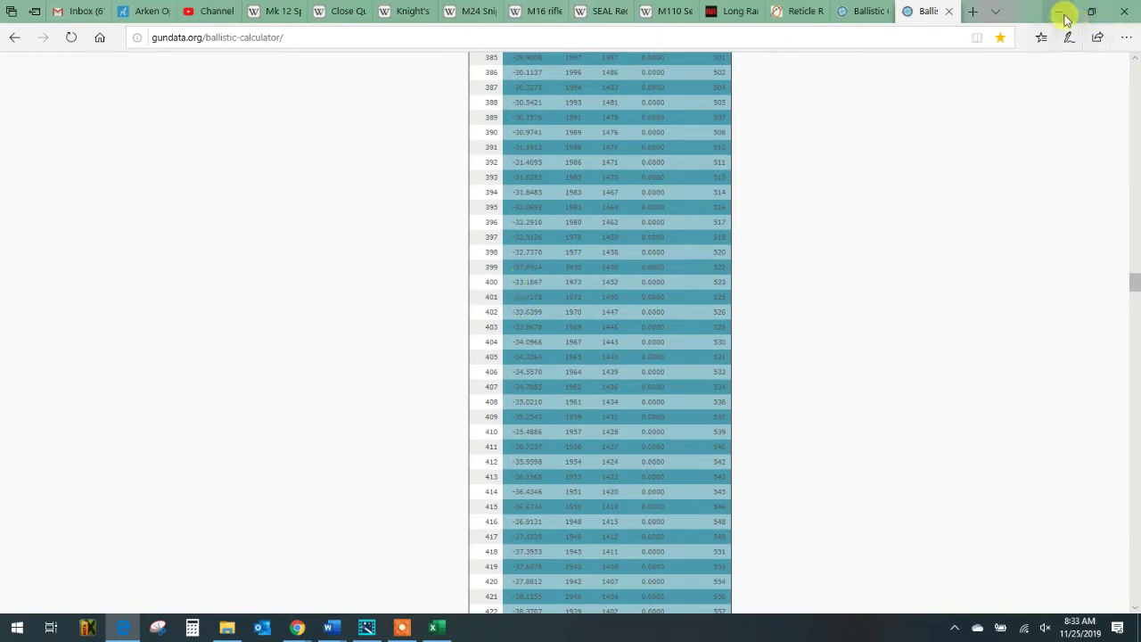
{"action": "left_click", "coordinate": [436, 628]}
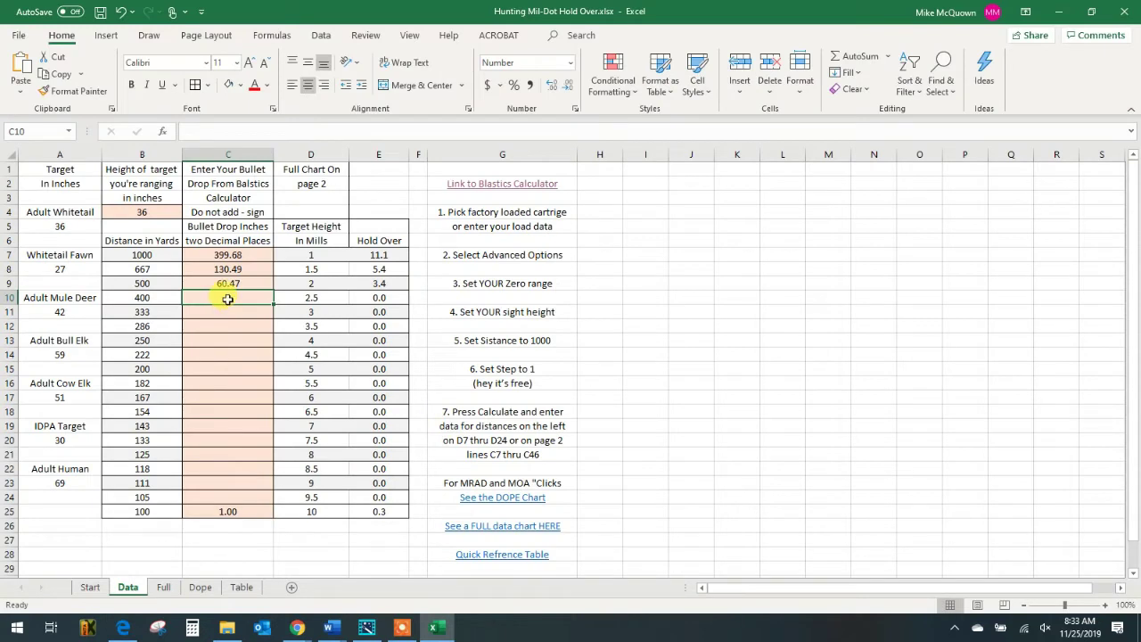
{"action": "type", "text": "33.19"}
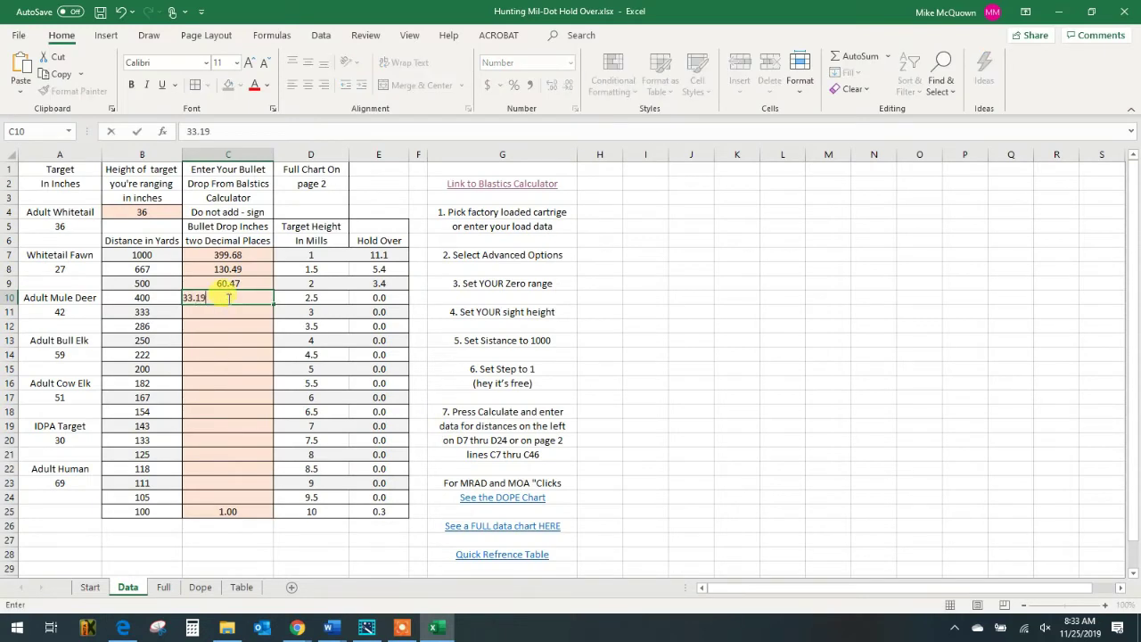
{"action": "key", "text": "Return"}
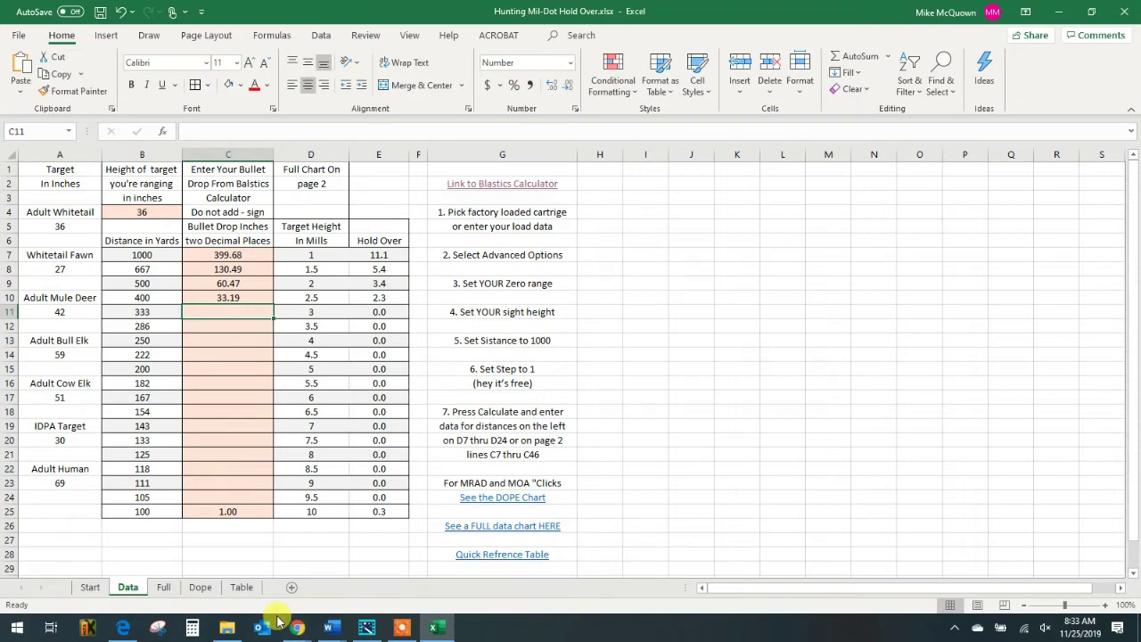
Step: Look up the 333-yard bullet drop in the browser's trajectory table and enter it rounded to 20 in cell C11 of the Excel Data sheet
{"action": "left_click", "coordinate": [123, 628]}
{"action": "scroll", "coordinate": [692, 319], "scroll_direction": "up", "scroll_amount": 8}
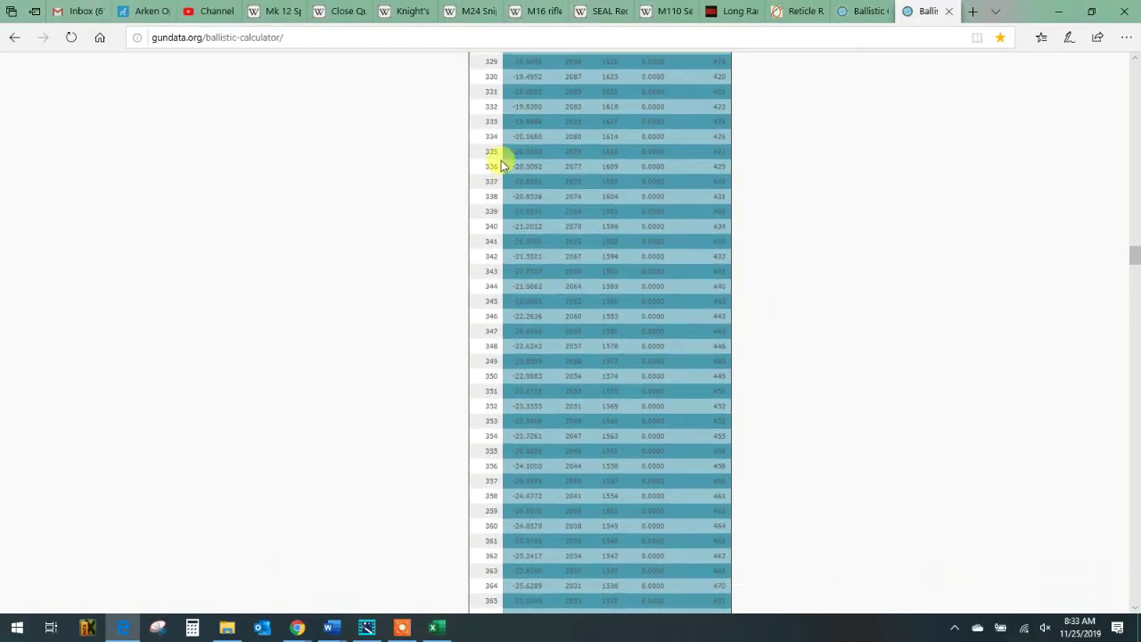
{"action": "left_click_drag", "start_coordinate": [515, 120], "coordinate": [541, 129]}
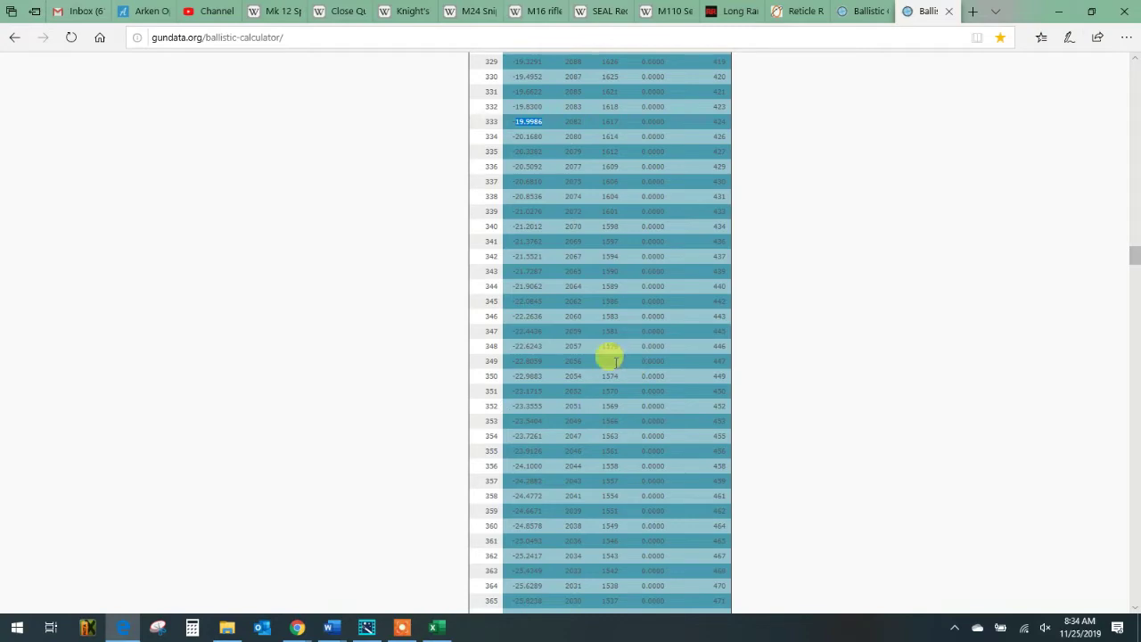
{"action": "left_click", "coordinate": [436, 627]}
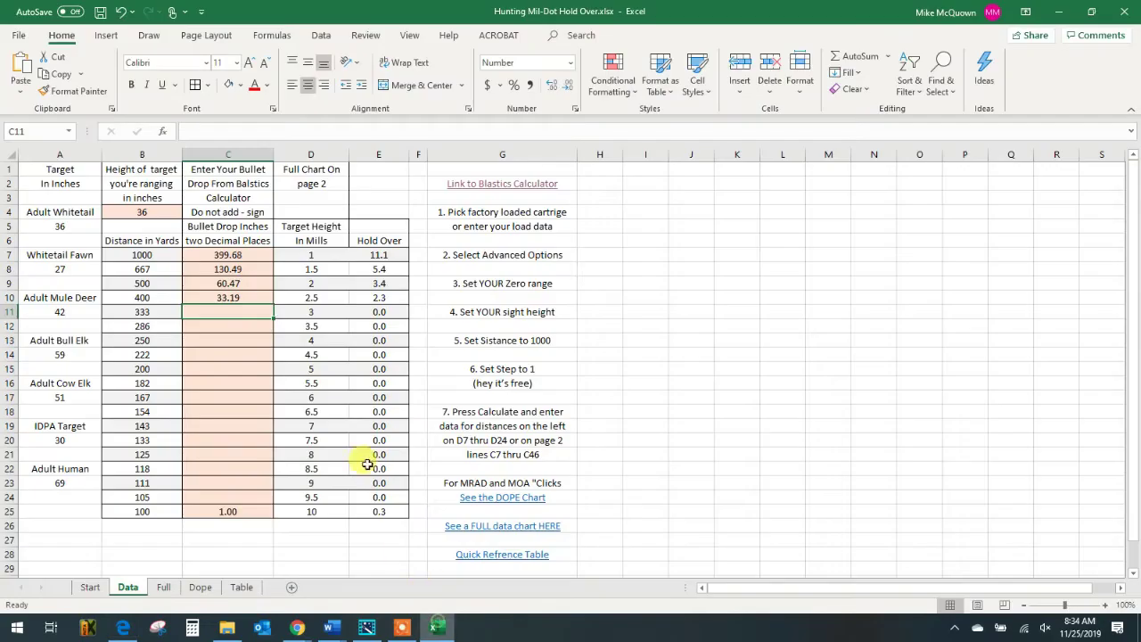
{"action": "type", "text": "20"}
{"action": "key", "text": "Return"}
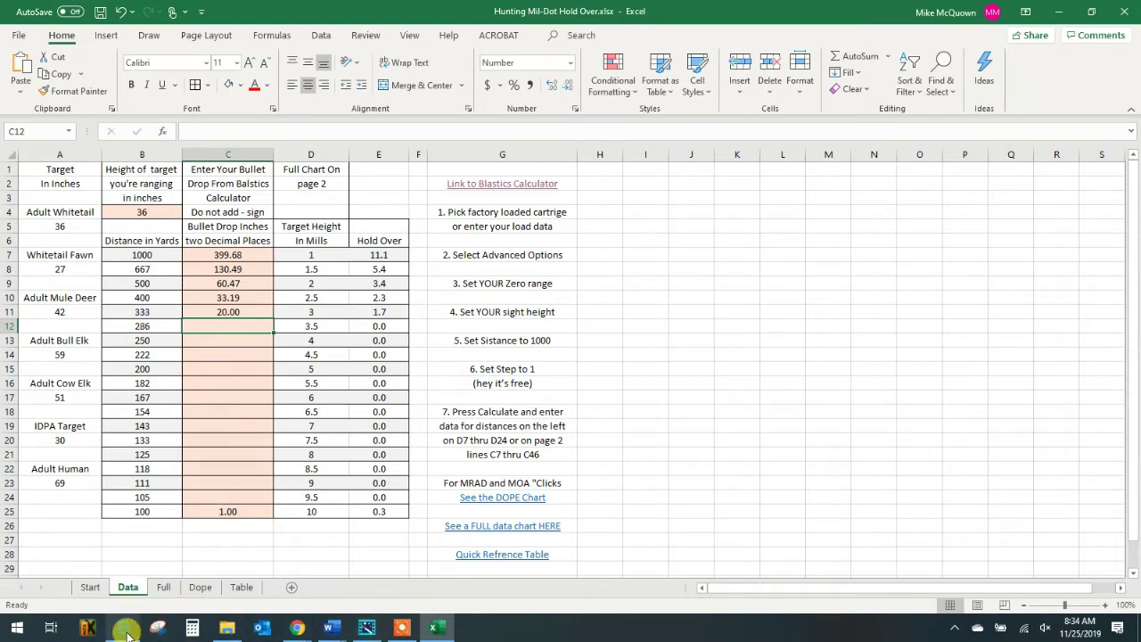
Step: Look up the 286-yard bullet drop in the browser's trajectory table and enter it as 12.92 in cell C12 of the Excel Data sheet
{"action": "left_click", "coordinate": [125, 630]}
{"action": "scroll", "coordinate": [548, 351], "scroll_direction": "up", "scroll_amount": 4}
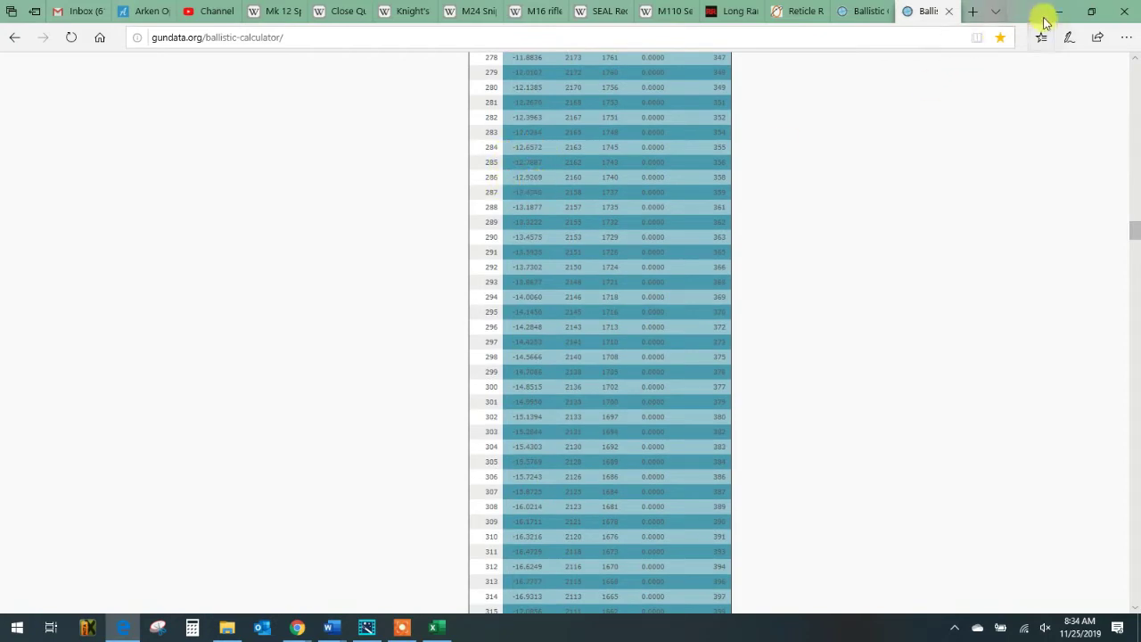
{"action": "left_click", "coordinate": [436, 627]}
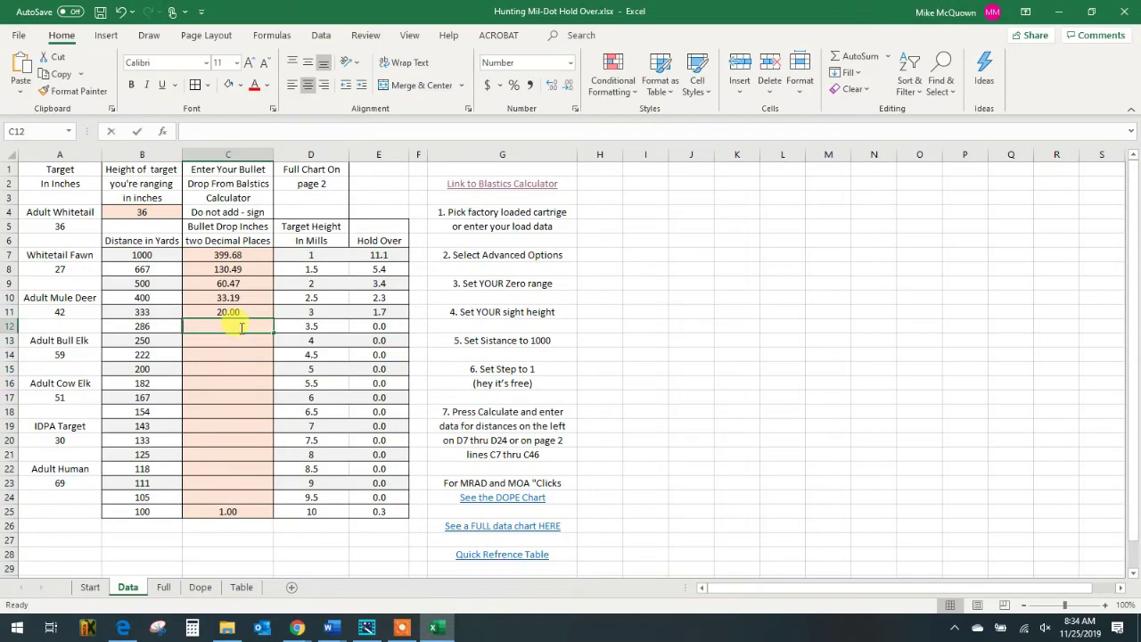
{"action": "type", "text": "12.92"}
{"action": "key", "text": "Return"}
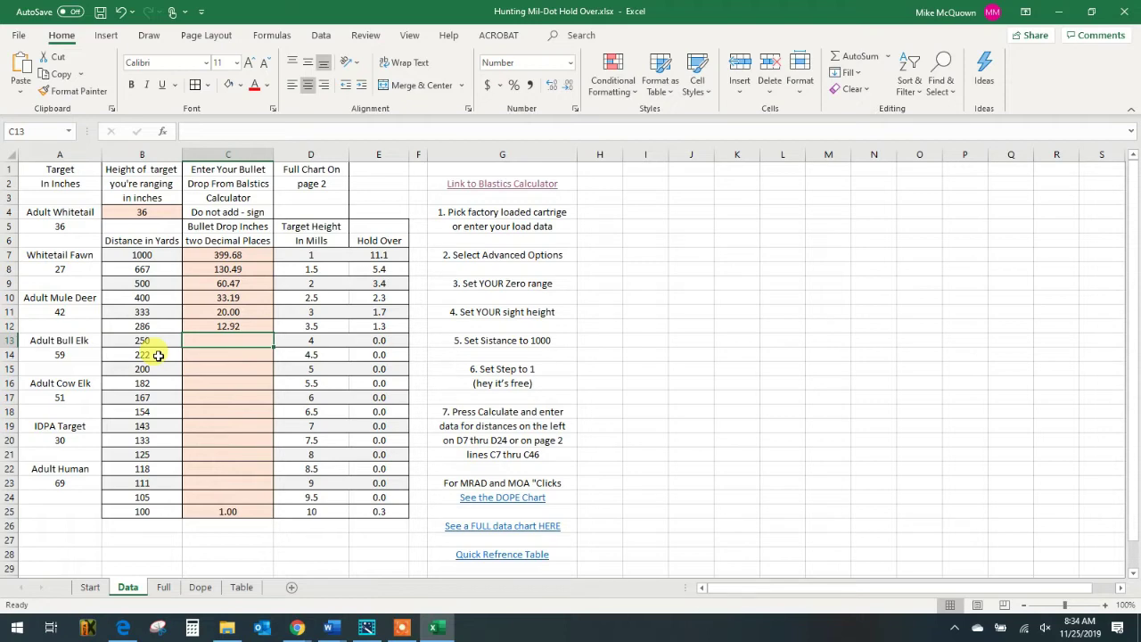
Step: Review the Table sheet's mil values at 100 and 1000 yards, and return to the Data sheet
{"action": "left_click", "coordinate": [241, 586]}
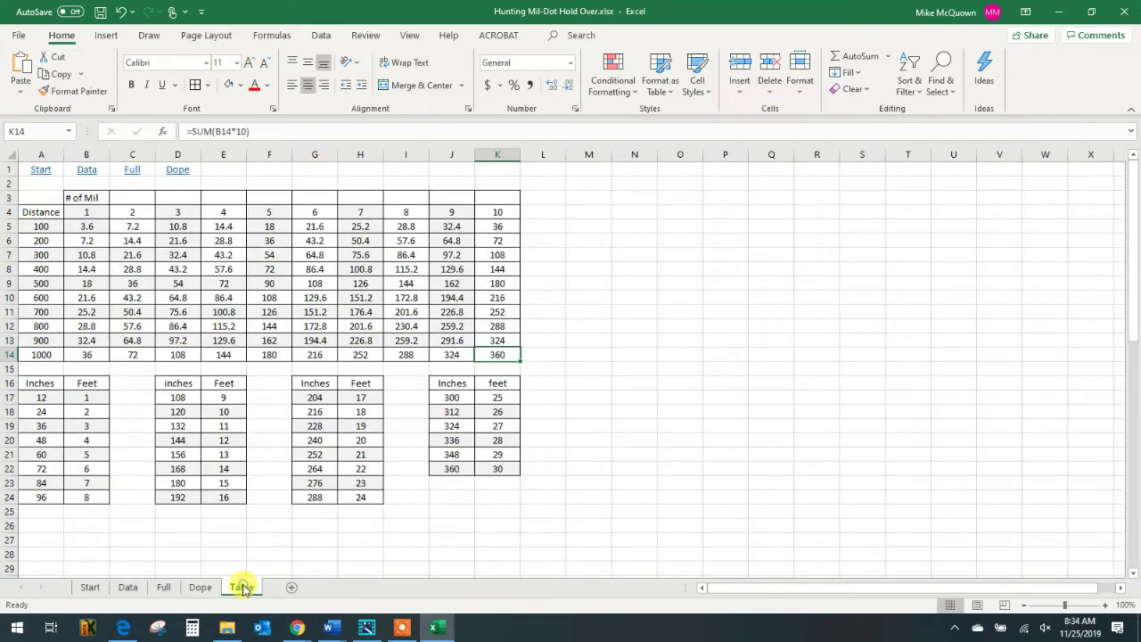
{"action": "left_click", "coordinate": [85, 225]}
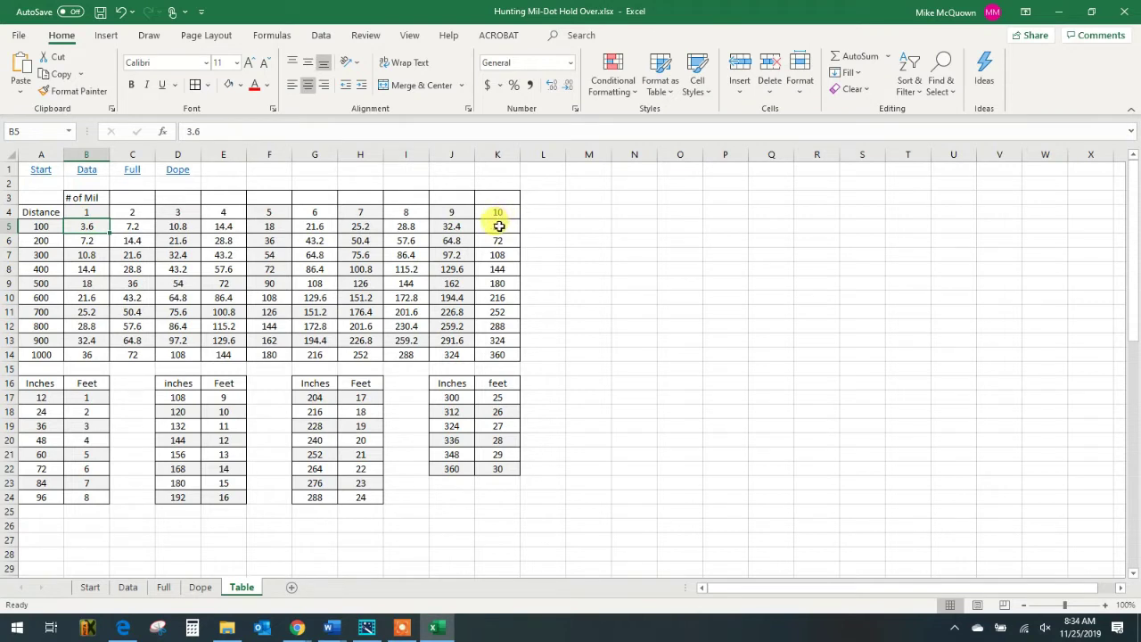
{"action": "left_click", "coordinate": [89, 355]}
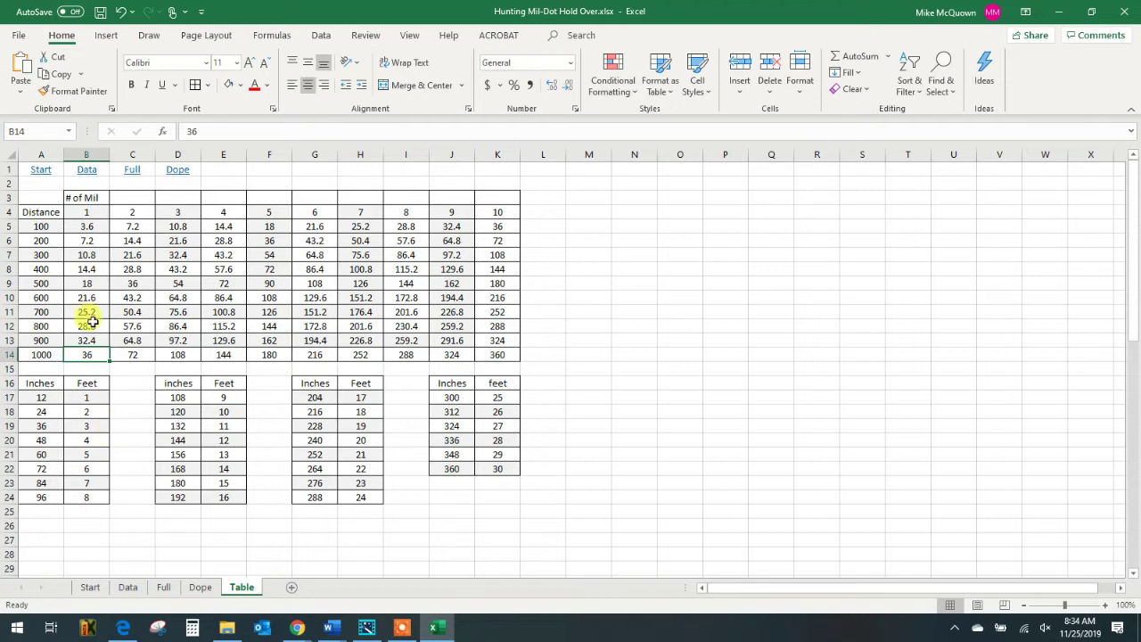
{"action": "left_click", "coordinate": [85, 227]}
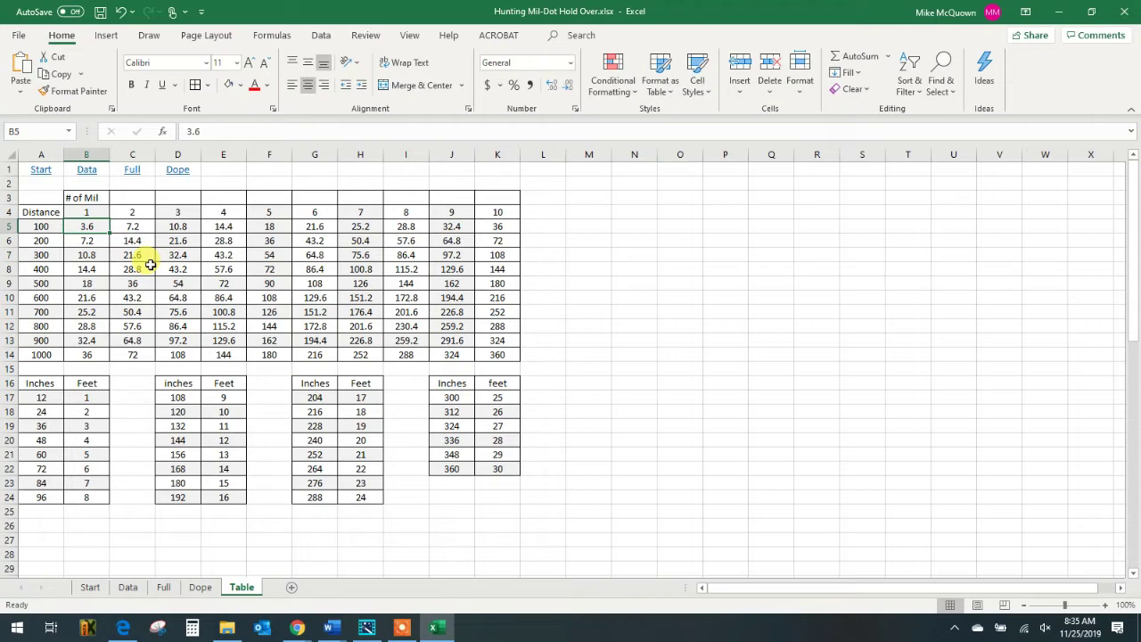
{"action": "left_click", "coordinate": [45, 184]}
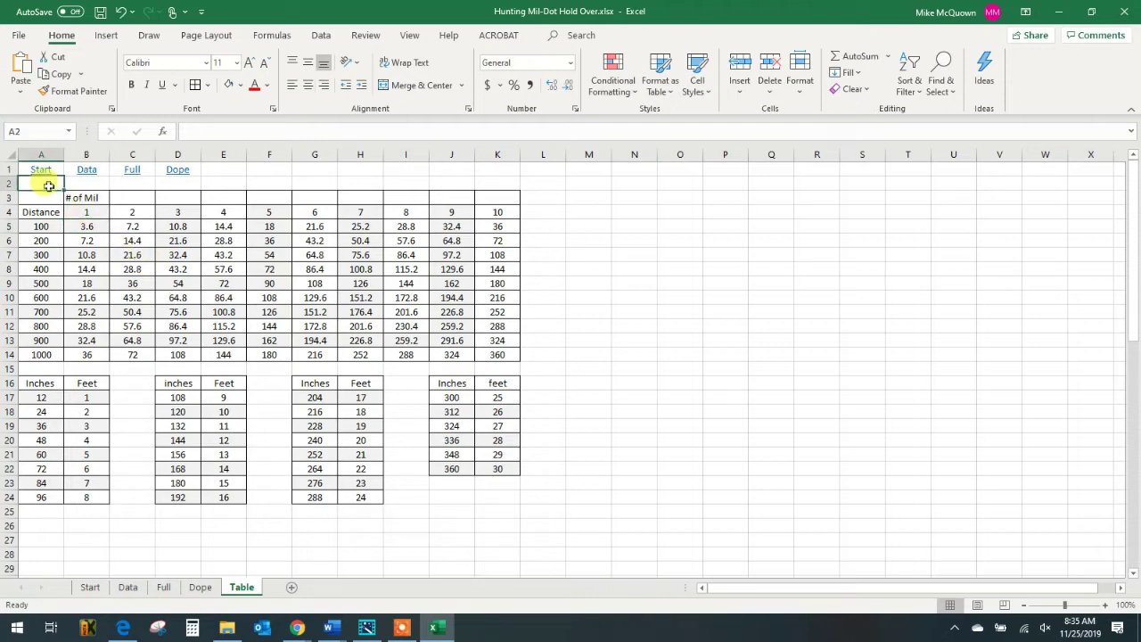
{"action": "left_click", "coordinate": [128, 587]}
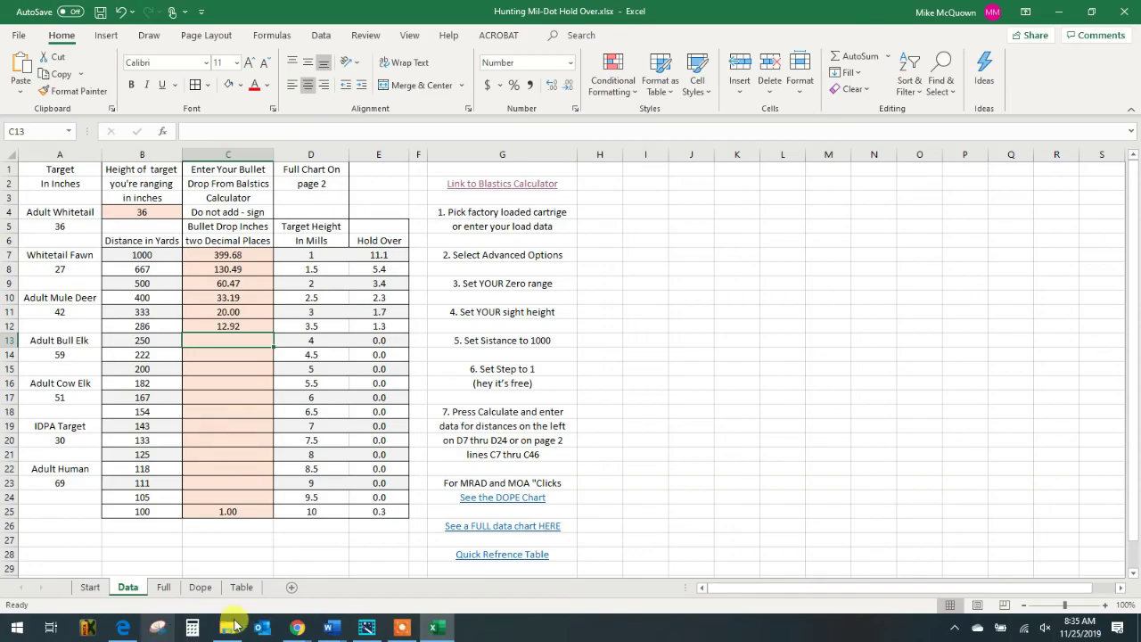
Step: Look up the 250-yard bullet drop in the browser's trajectory table and enter it as 8.62 in cell C13 of the Excel Data sheet
{"action": "left_click", "coordinate": [123, 626]}
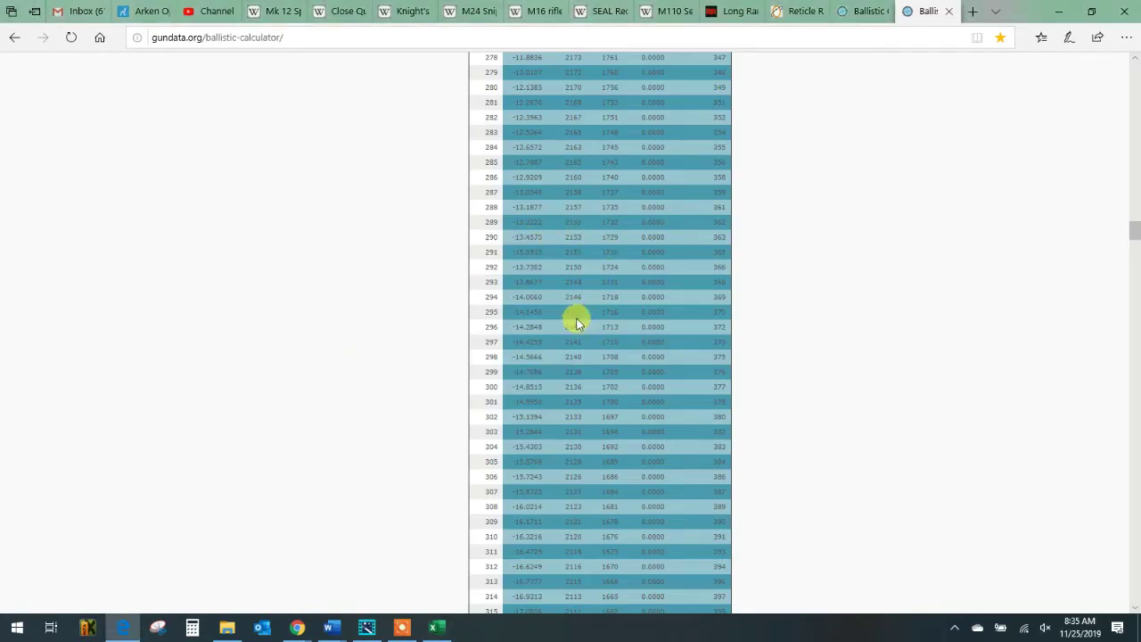
{"action": "scroll", "coordinate": [535, 158], "scroll_direction": "up", "scroll_amount": 5}
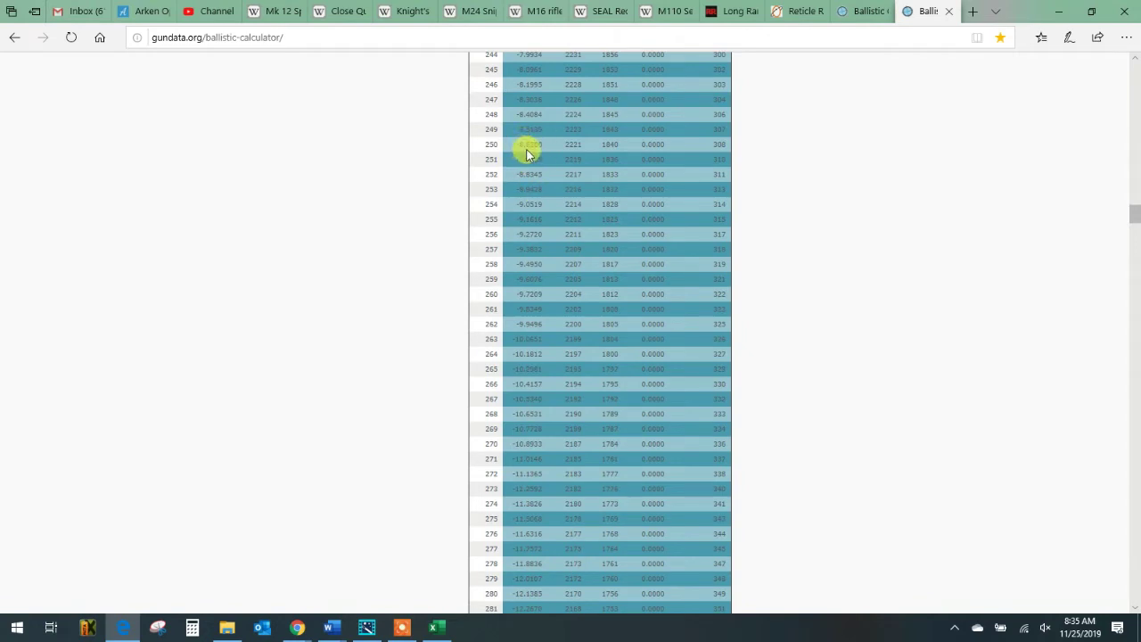
{"action": "left_click", "coordinate": [1058, 18]}
{"action": "type", "text": "8.62"}
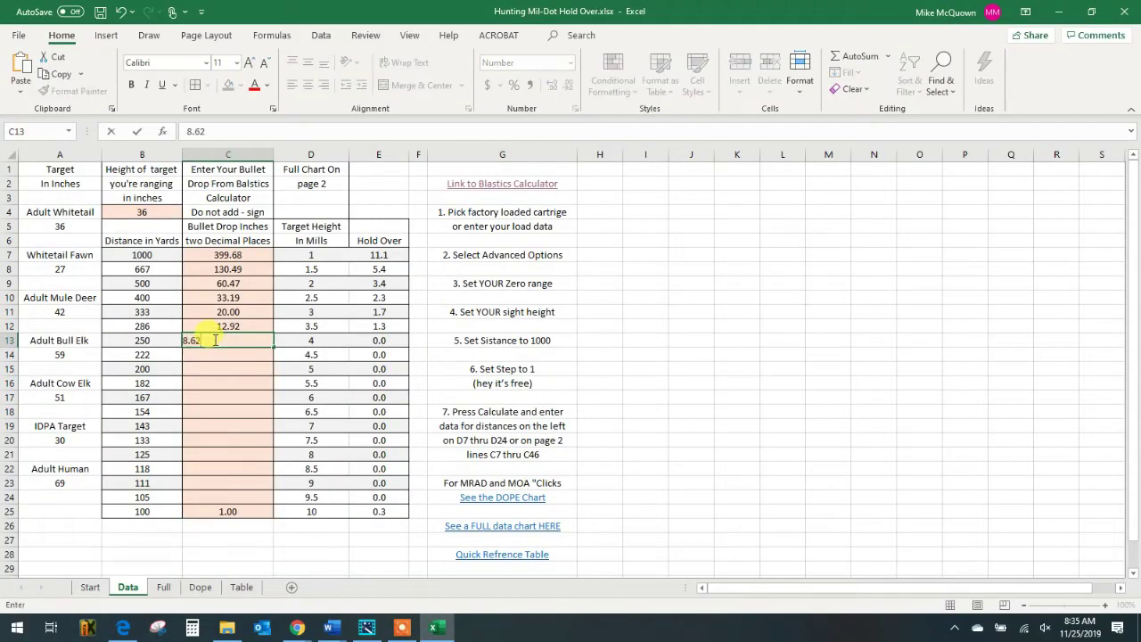
{"action": "key", "text": "Return"}
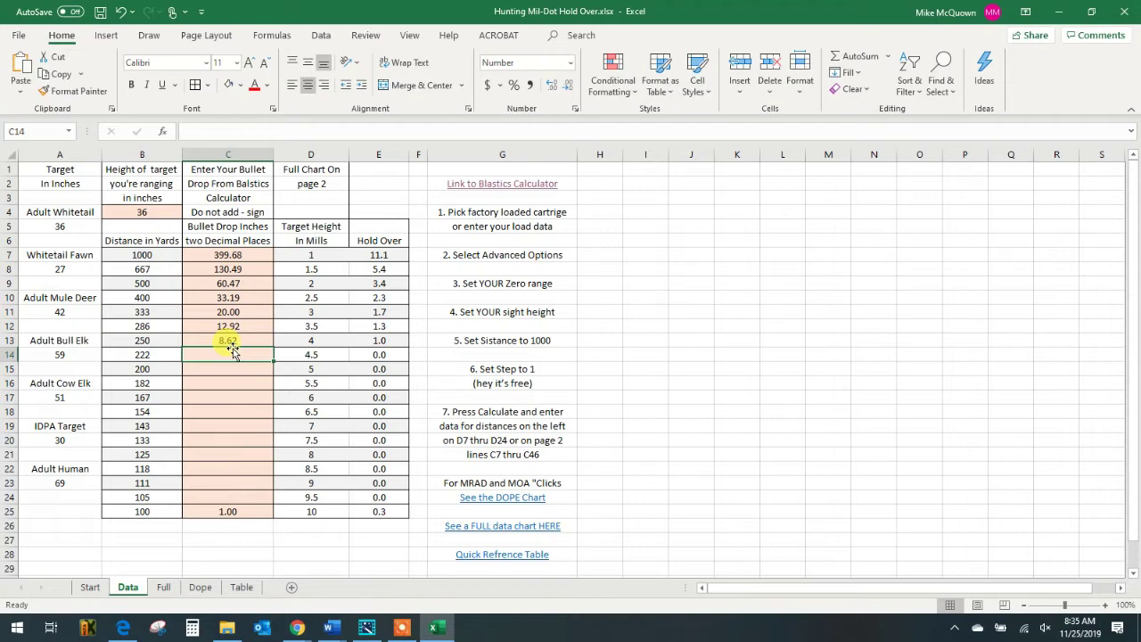
Step: Look up the 222-yard bullet drop in the browser's trajectory table and enter it as 5.9 in cell C14 of the Excel Data sheet
{"action": "scroll", "coordinate": [331, 530], "scroll_direction": "down", "scroll_amount": 3}
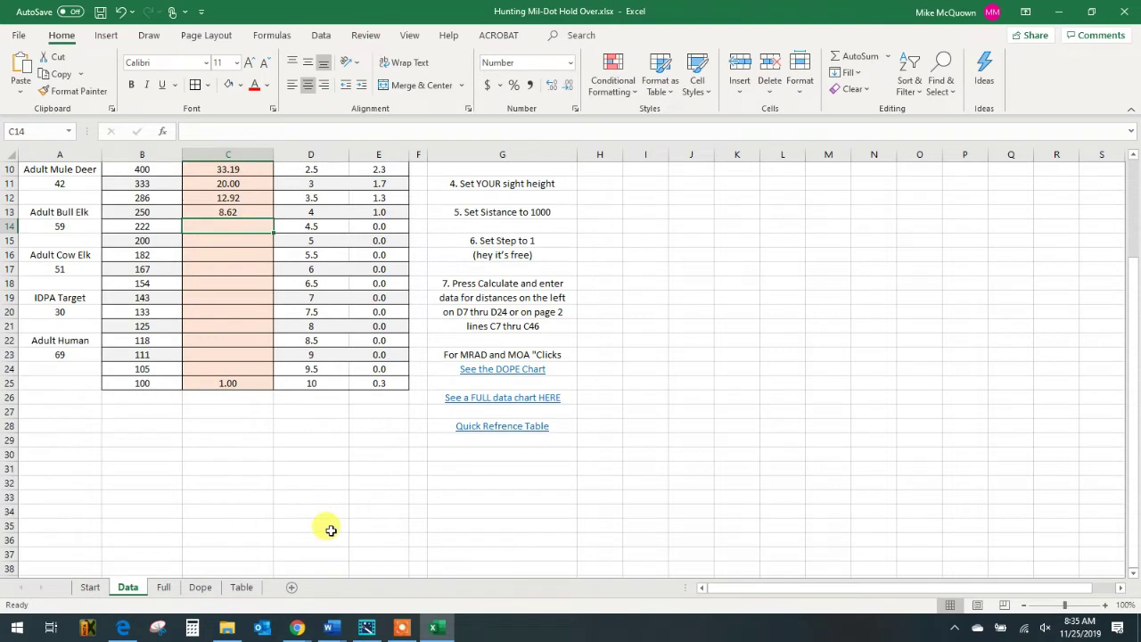
{"action": "scroll", "coordinate": [331, 530], "scroll_direction": "up", "scroll_amount": 2}
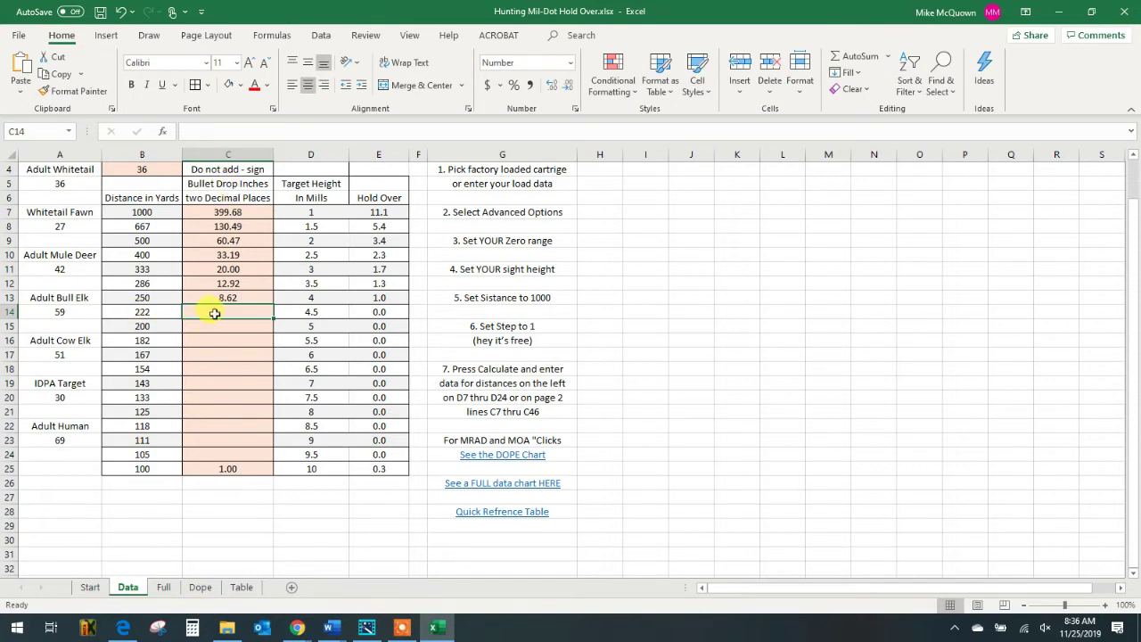
{"action": "left_click", "coordinate": [120, 628]}
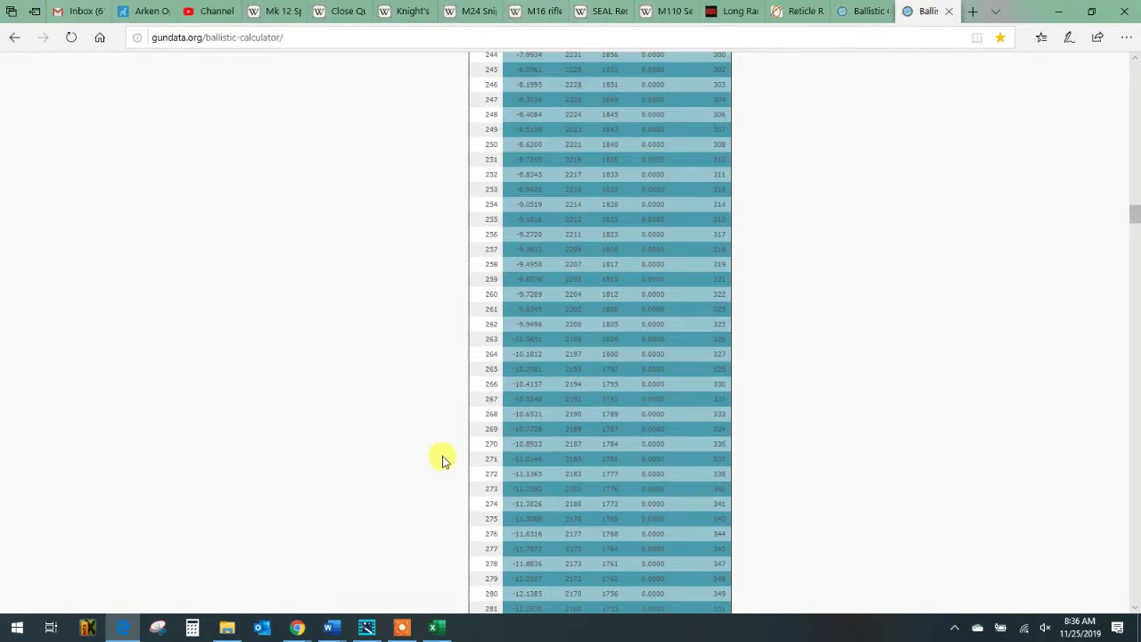
{"action": "scroll", "coordinate": [526, 298], "scroll_direction": "up", "scroll_amount": 3}
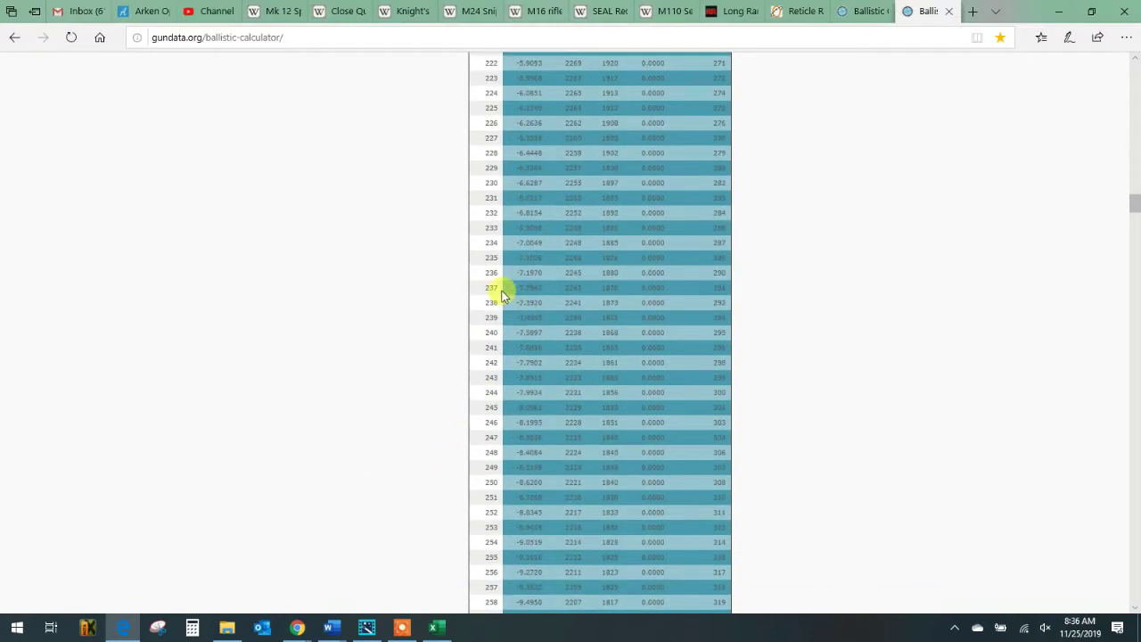
{"action": "scroll", "coordinate": [499, 143], "scroll_direction": "up", "scroll_amount": 1}
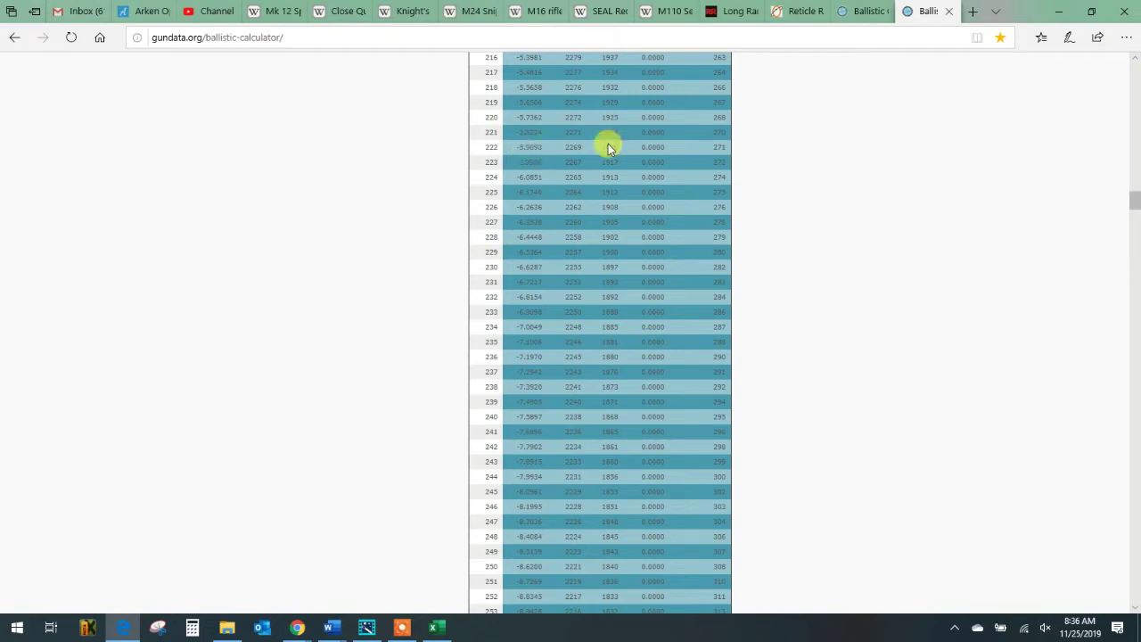
{"action": "left_click", "coordinate": [1058, 11]}
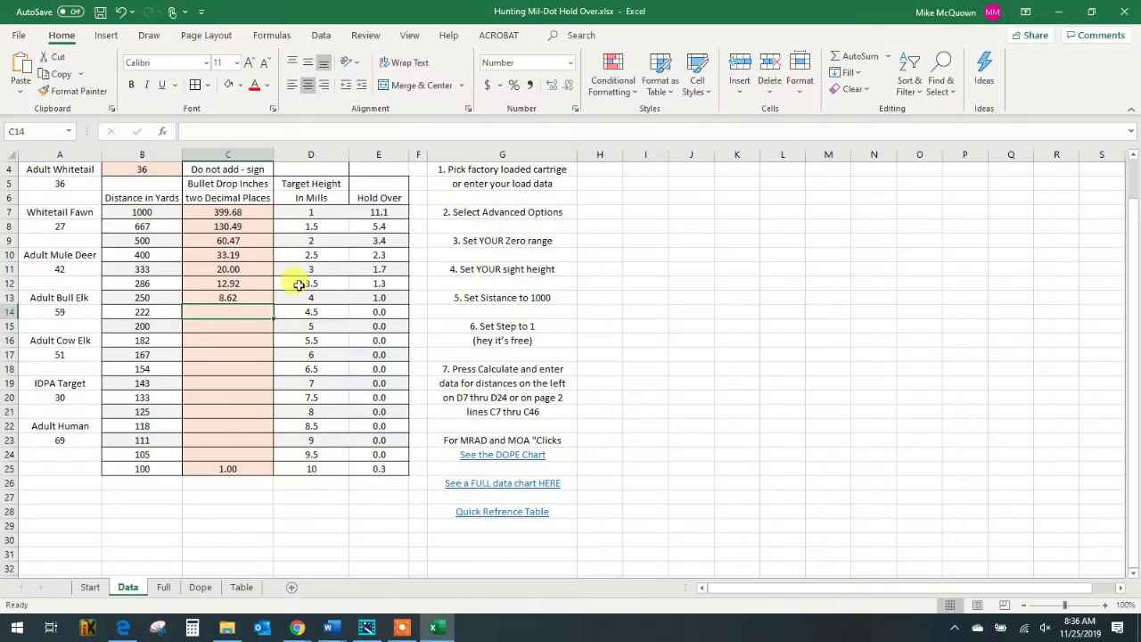
{"action": "type", "text": "5.9"}
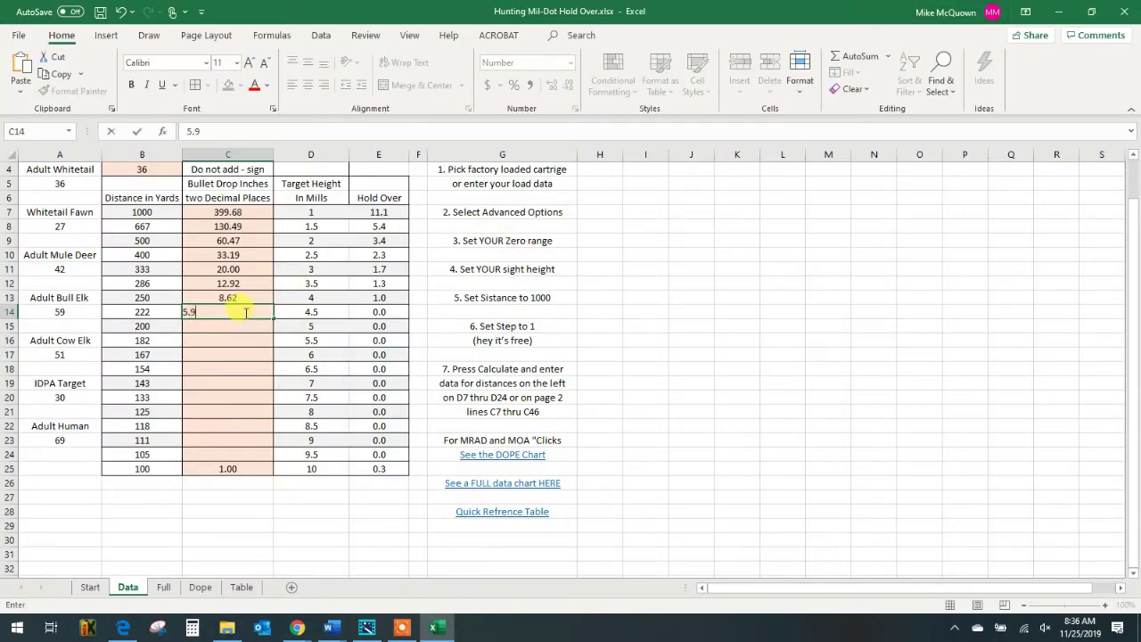
{"action": "key", "text": "Return"}
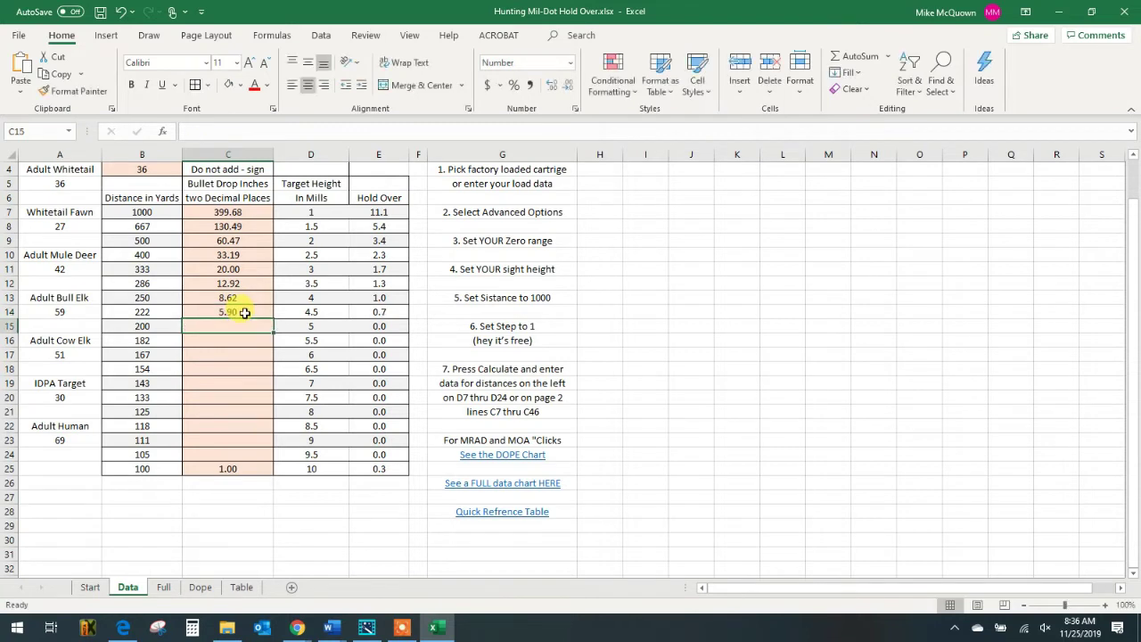
Step: Look up the 200-yard bullet drop in the browser's trajectory table and enter it as 4.15 in cell C15 of the Excel Data sheet
{"action": "left_click", "coordinate": [122, 626]}
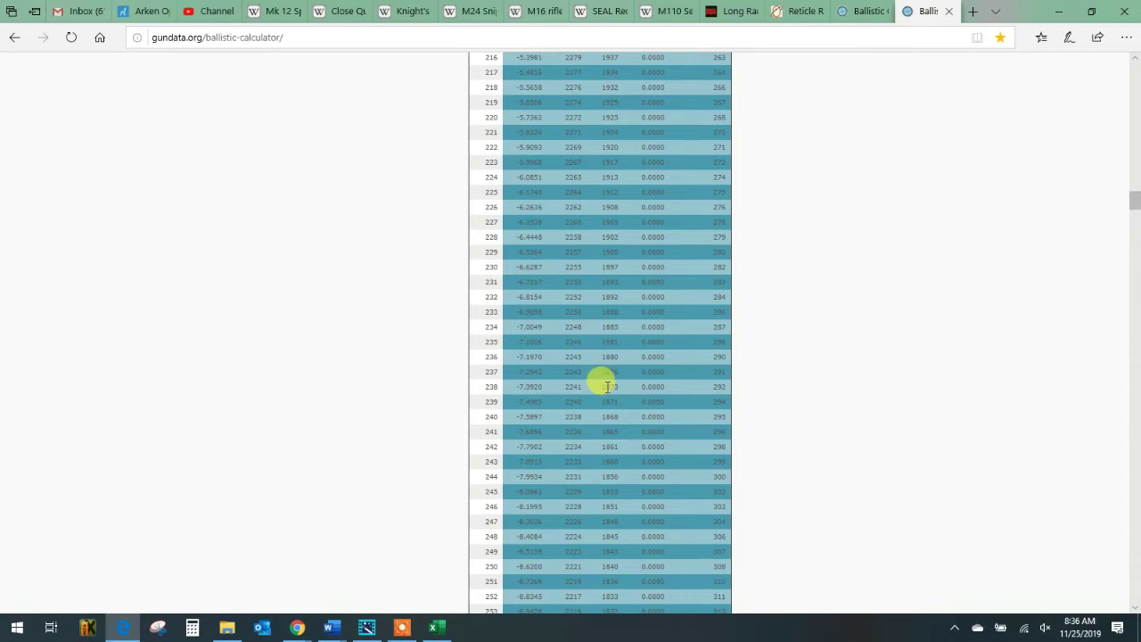
{"action": "scroll", "coordinate": [580, 277], "scroll_direction": "up", "scroll_amount": 3}
{"action": "scroll", "coordinate": [535, 249], "scroll_direction": "up", "scroll_amount": 1}
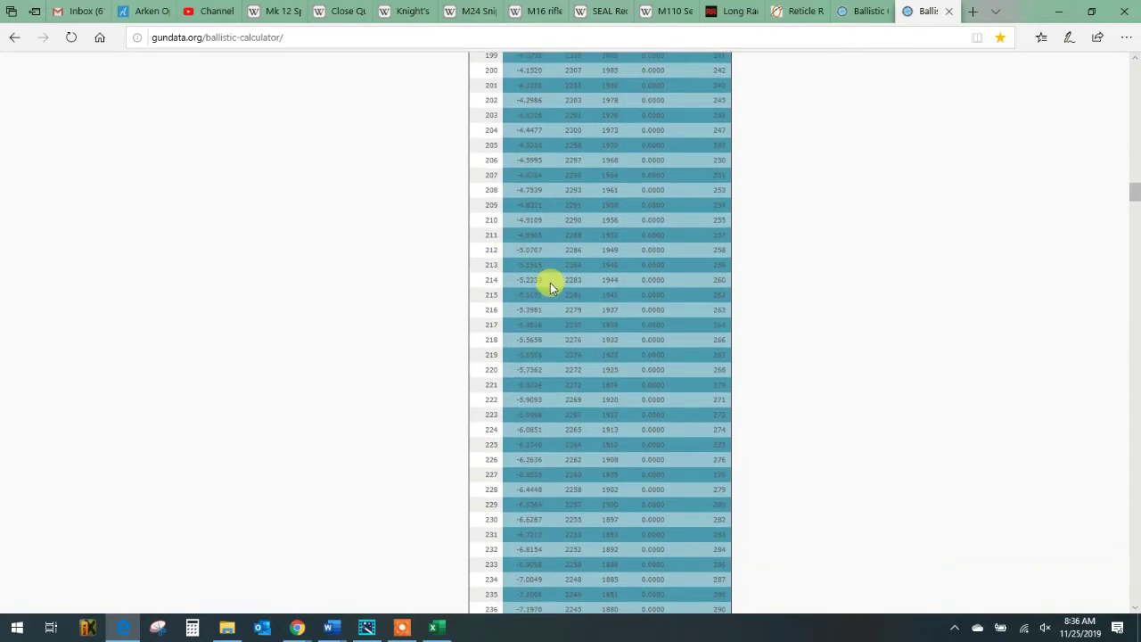
{"action": "scroll", "coordinate": [524, 187], "scroll_direction": "up", "scroll_amount": 1}
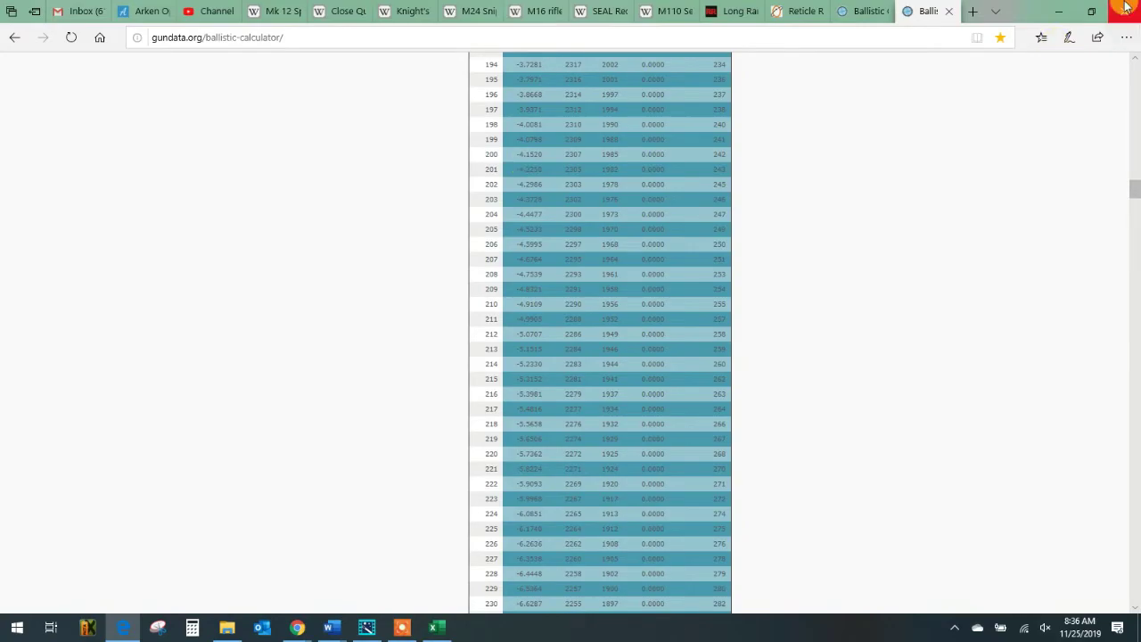
{"action": "left_click", "coordinate": [1058, 11]}
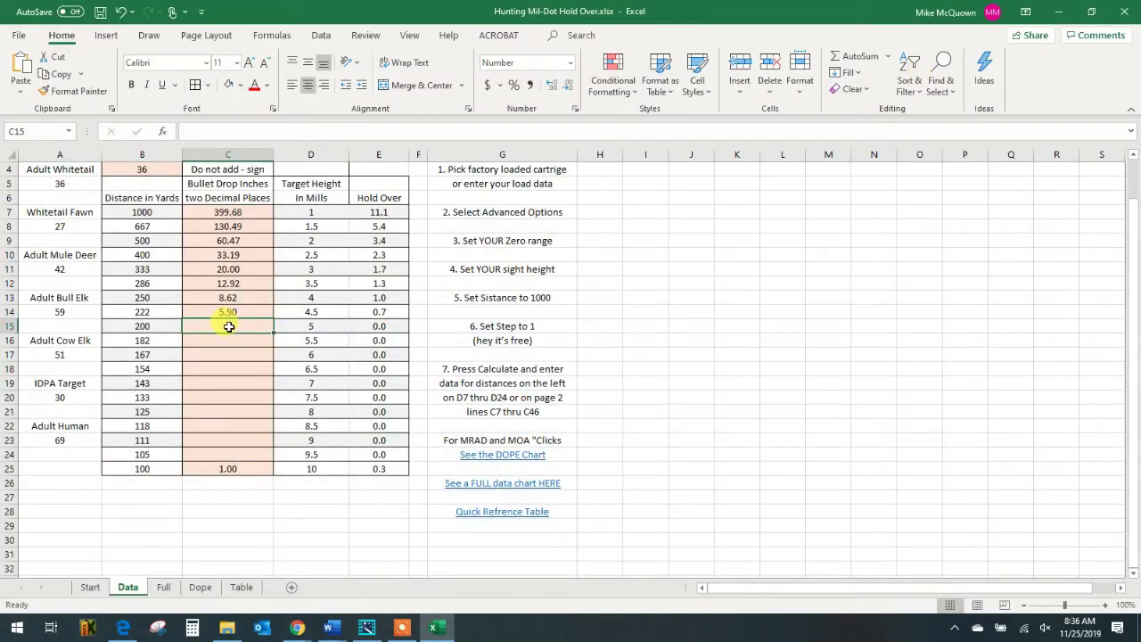
{"action": "type", "text": "4.15"}
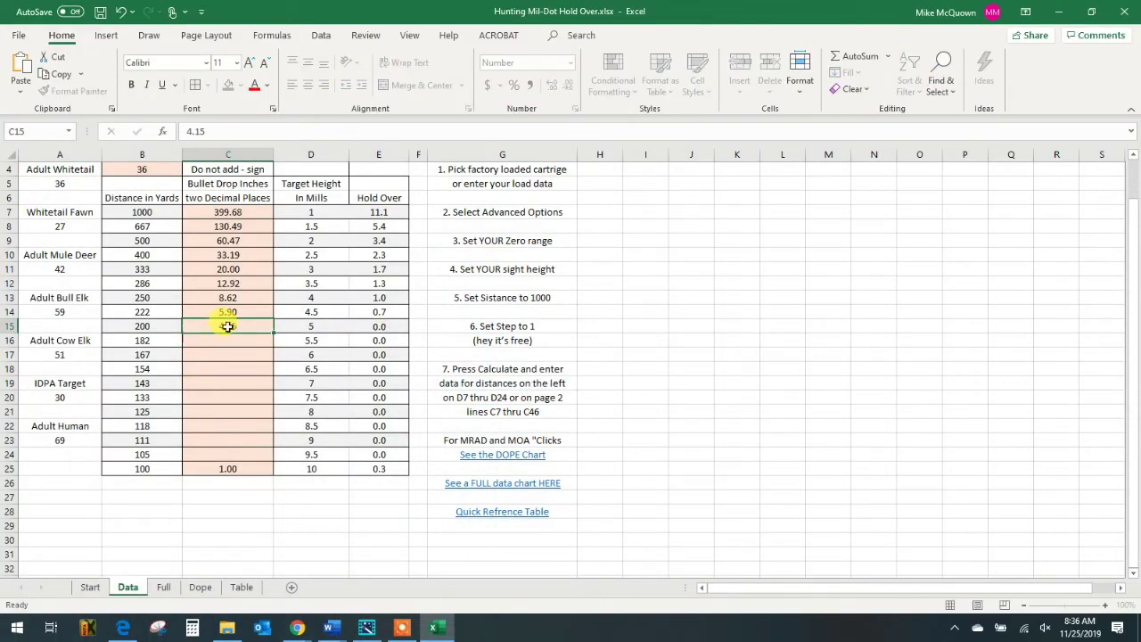
{"action": "key", "text": "Return"}
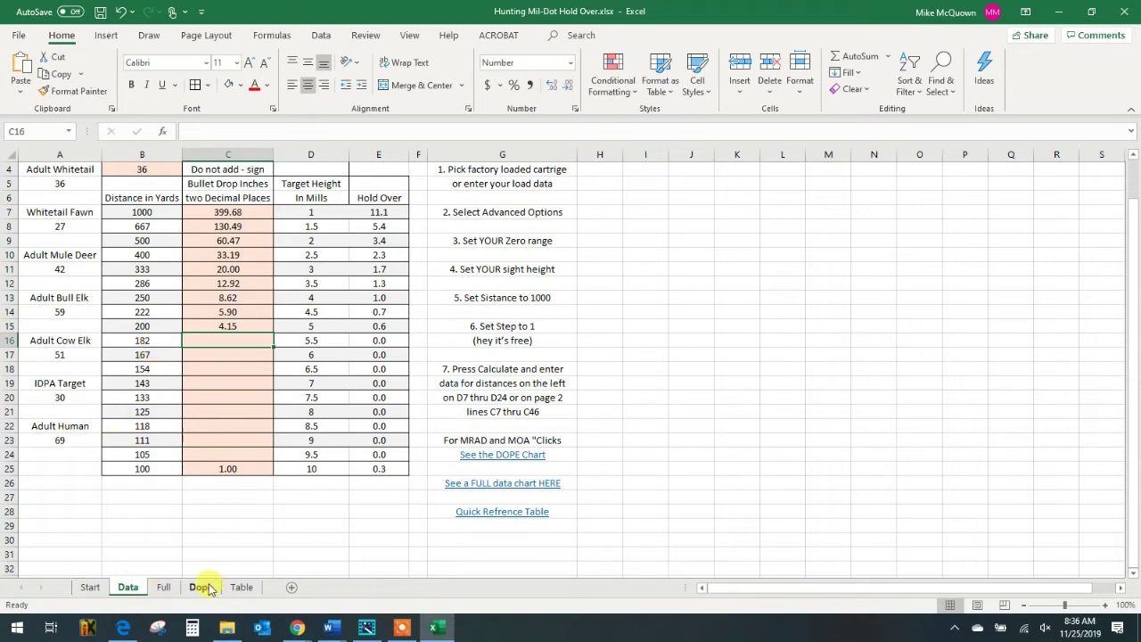
Step: Look up the 182-yard bullet drop in the browser's trajectory table and enter it as 2.95 in cell C16 of the Excel Data sheet
{"action": "left_click", "coordinate": [123, 628]}
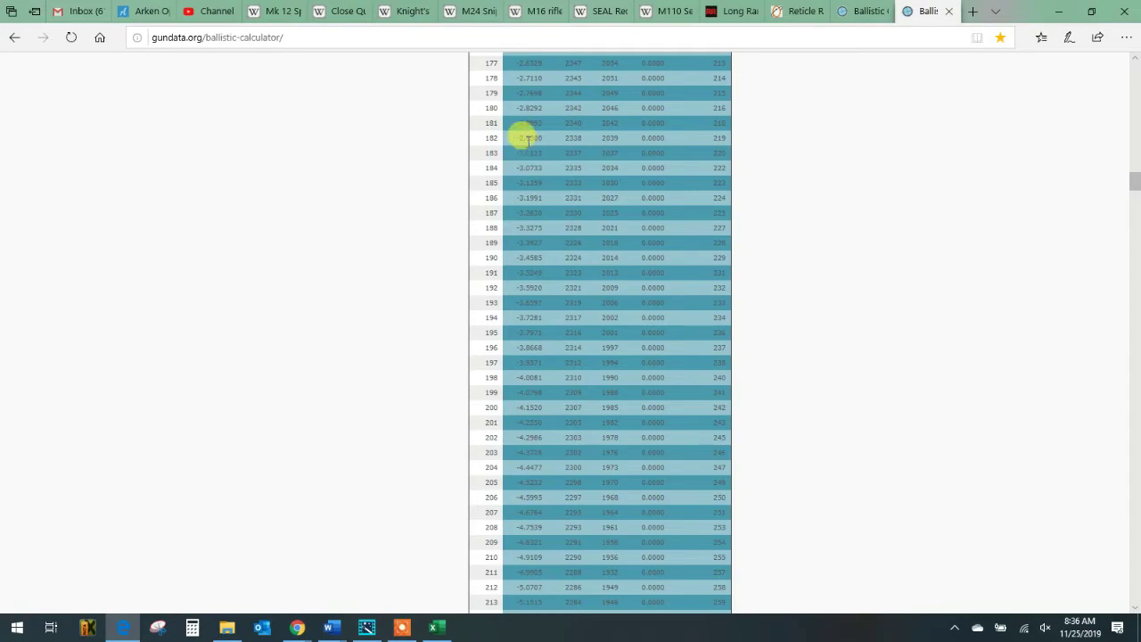
{"action": "left_click", "coordinate": [1059, 11]}
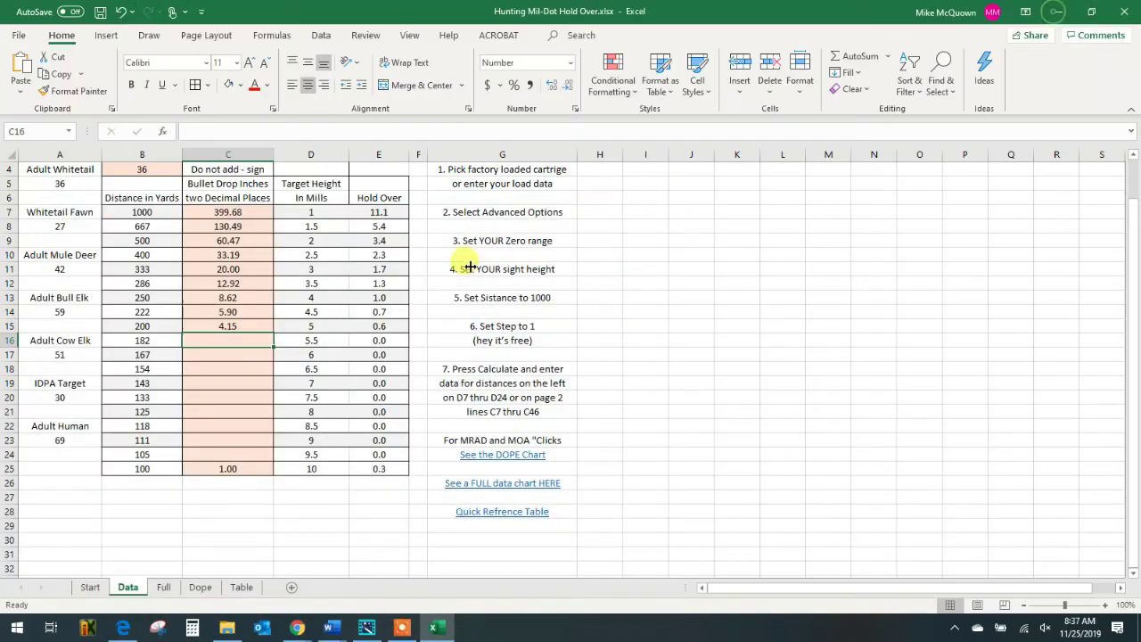
{"action": "type", "text": "2.95"}
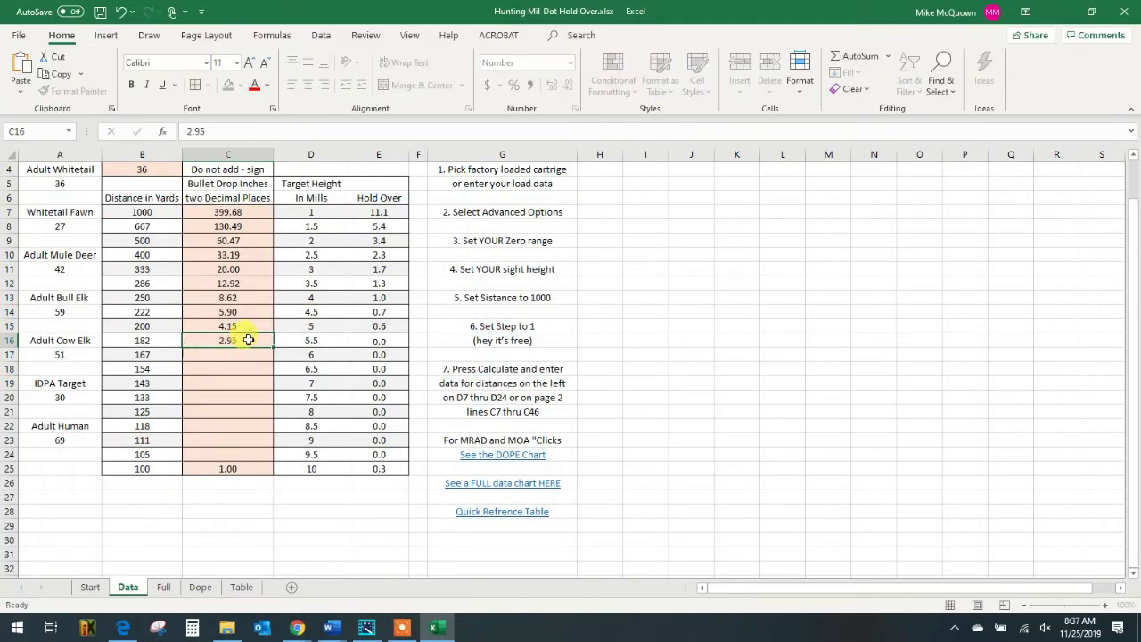
{"action": "key", "text": "Return"}
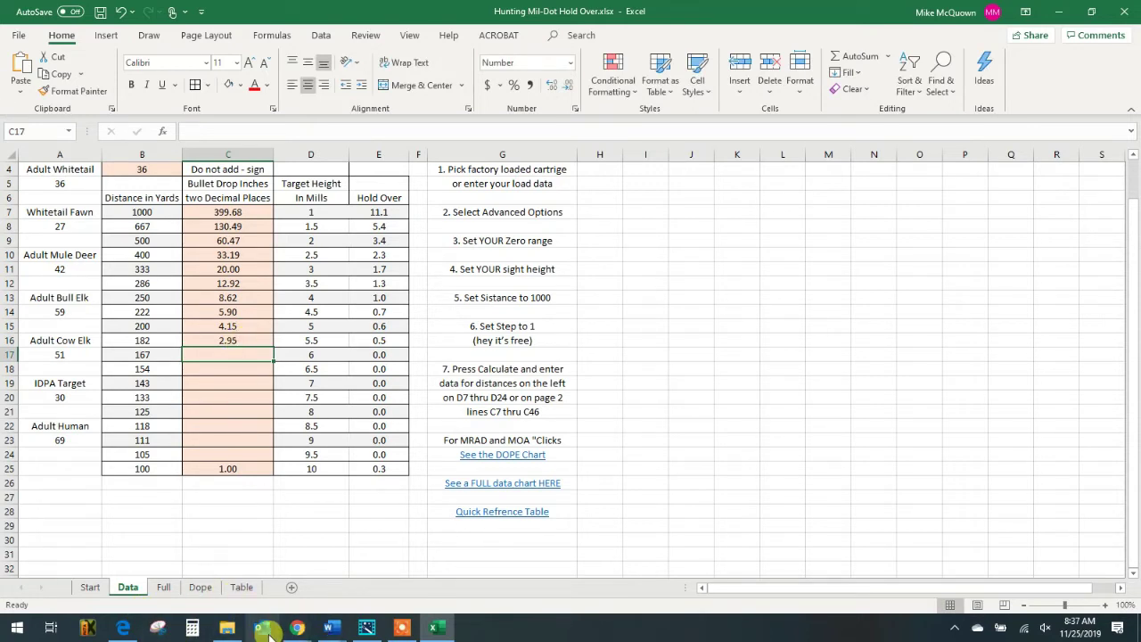
Step: Look up the 167-yard bullet drop in the browser's trajectory table and enter it as 2.10 in cell C17 of the Excel Data sheet
{"action": "mouse_move", "coordinate": [114, 629]}
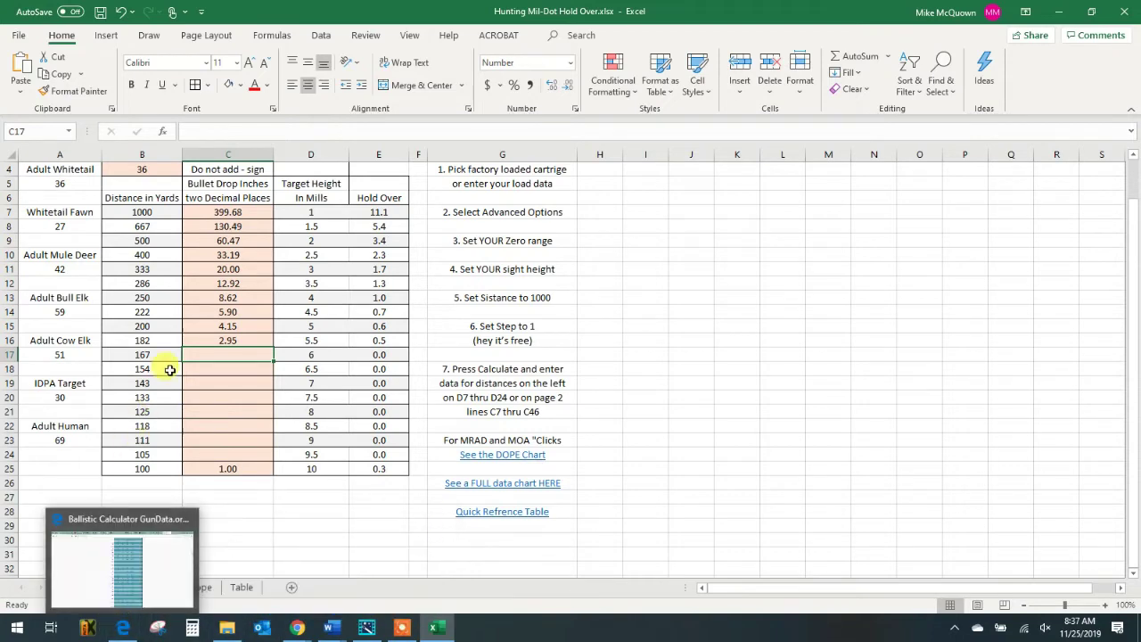
{"action": "left_click", "coordinate": [126, 634]}
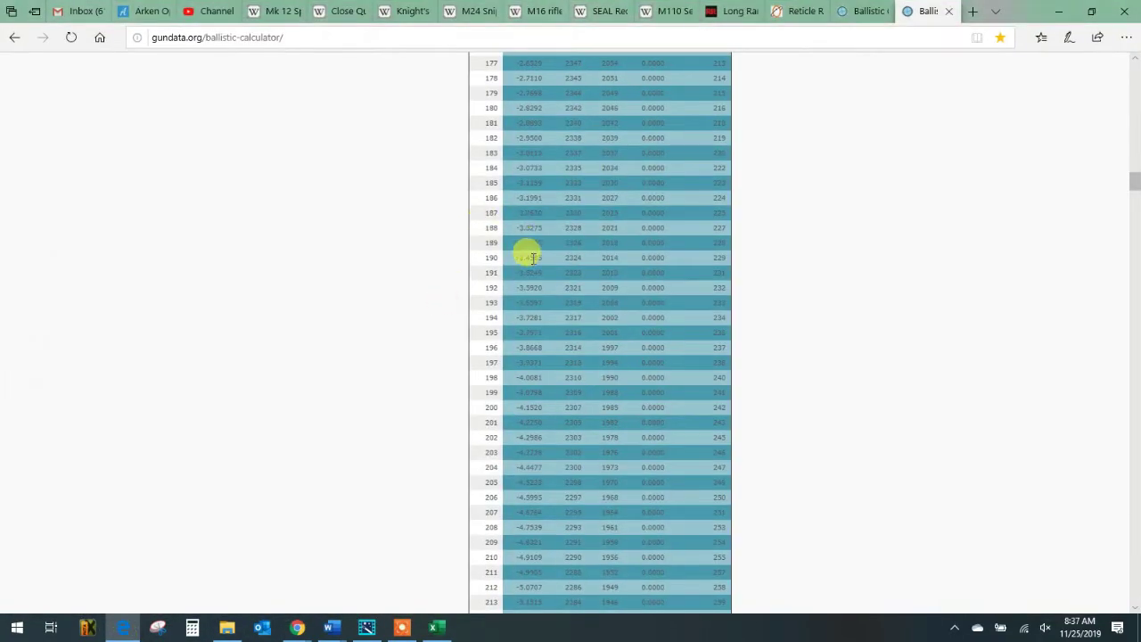
{"action": "scroll", "coordinate": [523, 253], "scroll_direction": "down", "scroll_amount": 2}
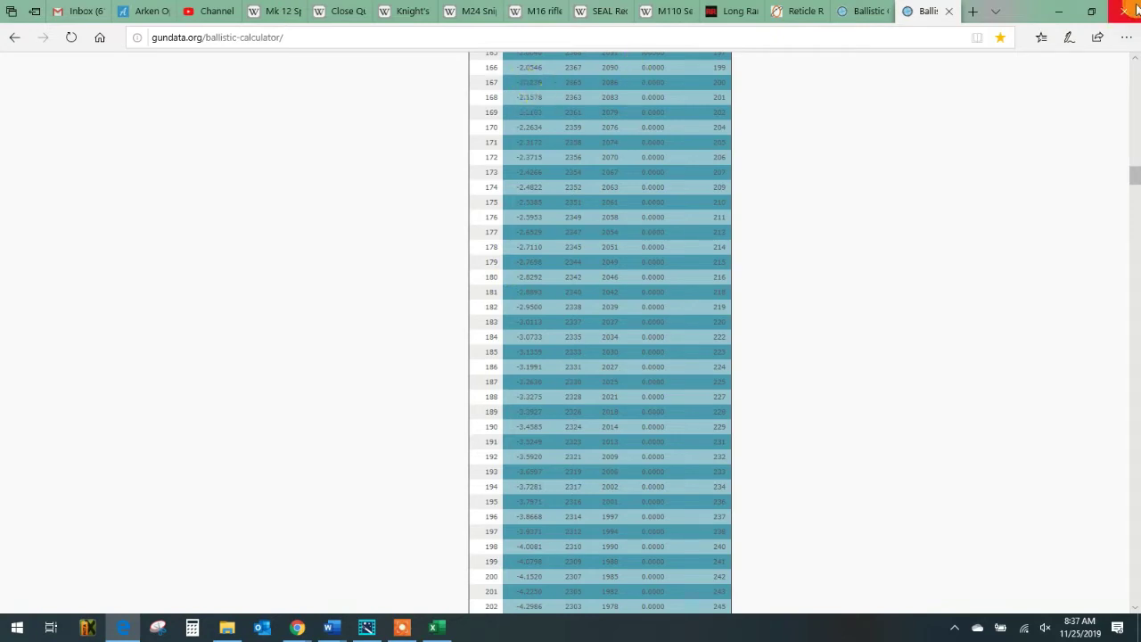
{"action": "left_click", "coordinate": [1058, 11]}
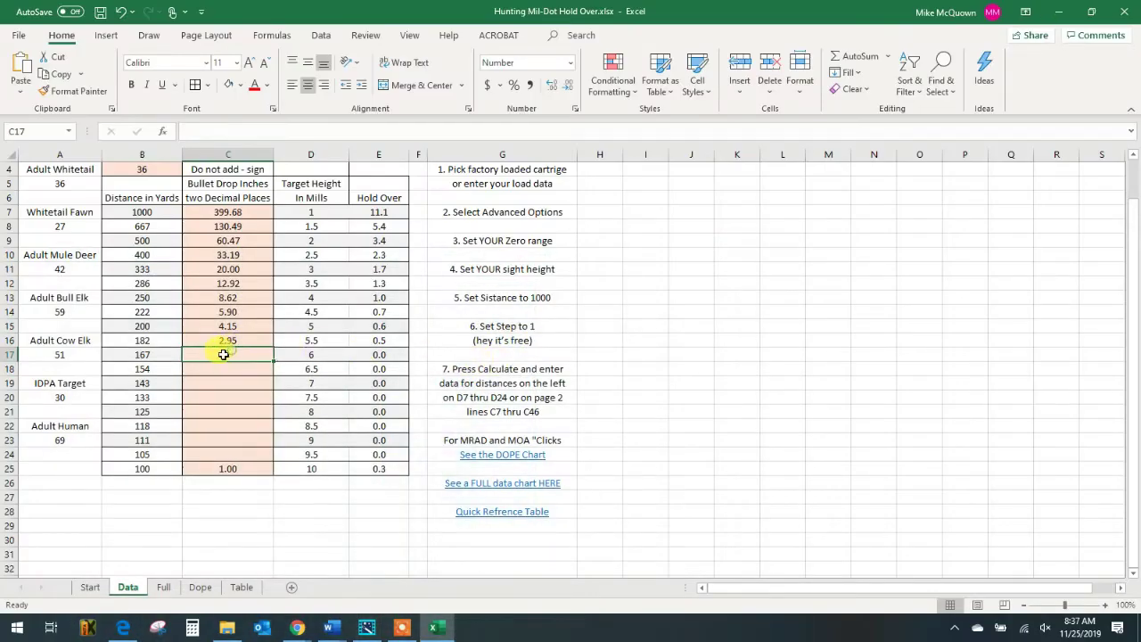
{"action": "type", "text": "2.10"}
{"action": "key", "text": "Return"}
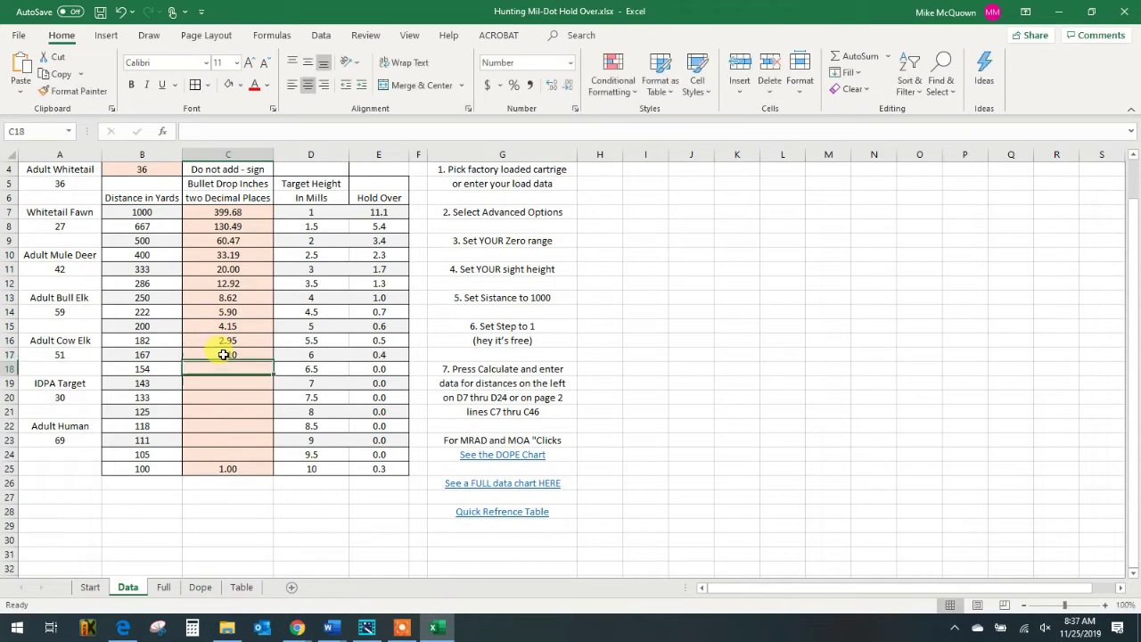
Step: Look up the 154-yard bullet drop in the browser's trajectory table and enter it as 1.49 in cell C18 of the Excel Data sheet
{"action": "left_click", "coordinate": [123, 627]}
{"action": "scroll", "coordinate": [498, 358], "scroll_direction": "up", "scroll_amount": 3}
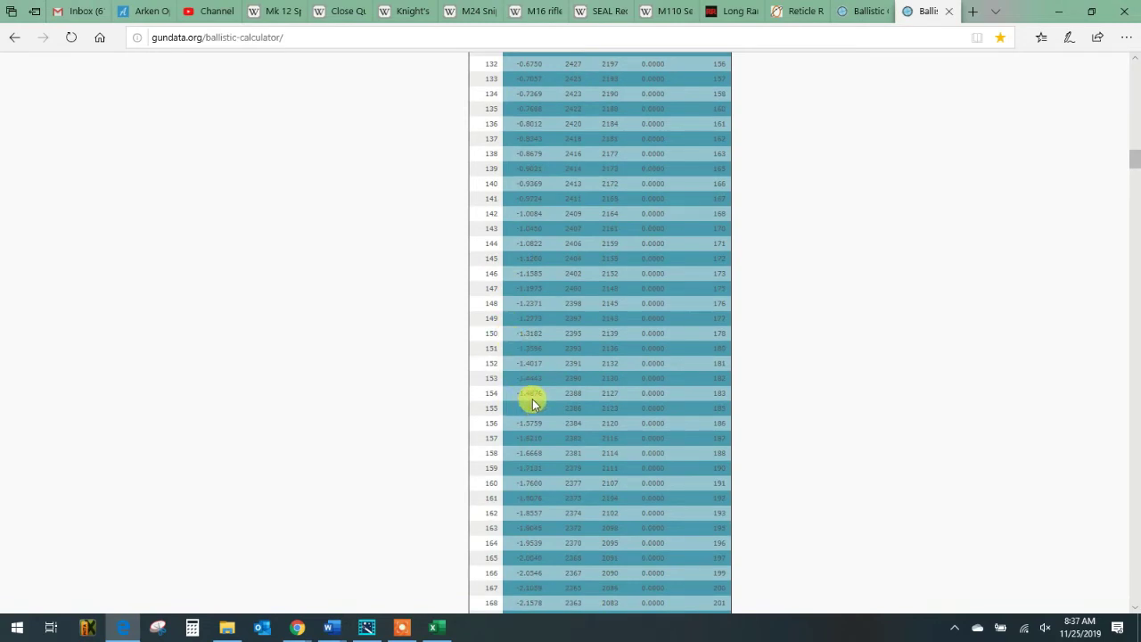
{"action": "left_click", "coordinate": [1059, 10]}
{"action": "type", "text": "1."}
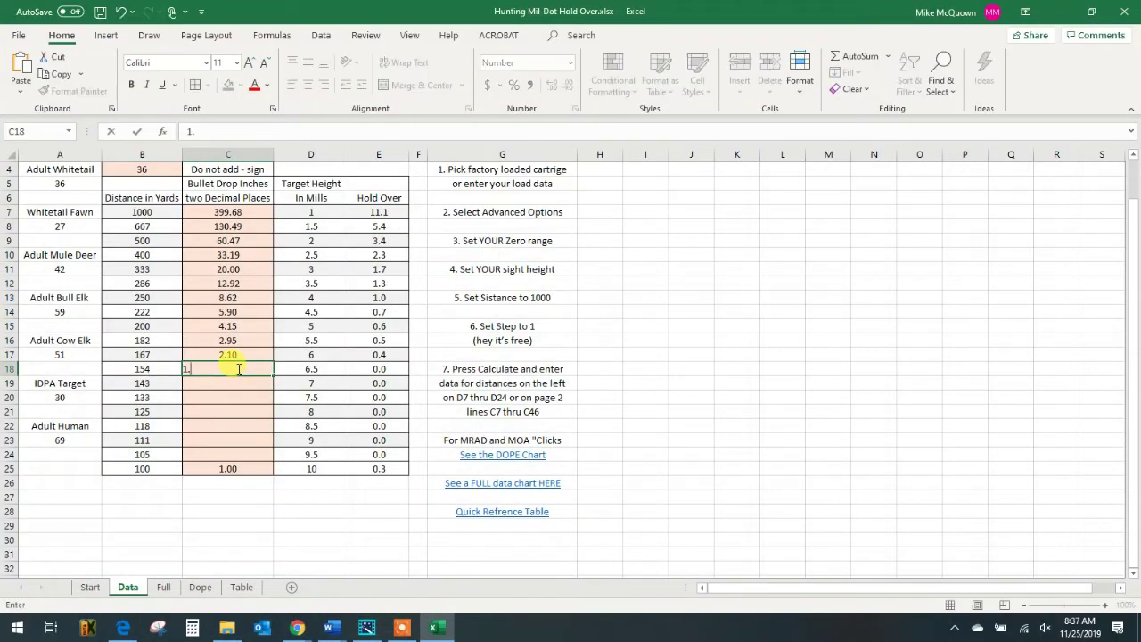
{"action": "type", "text": "45"}
{"action": "key", "text": "Return"}
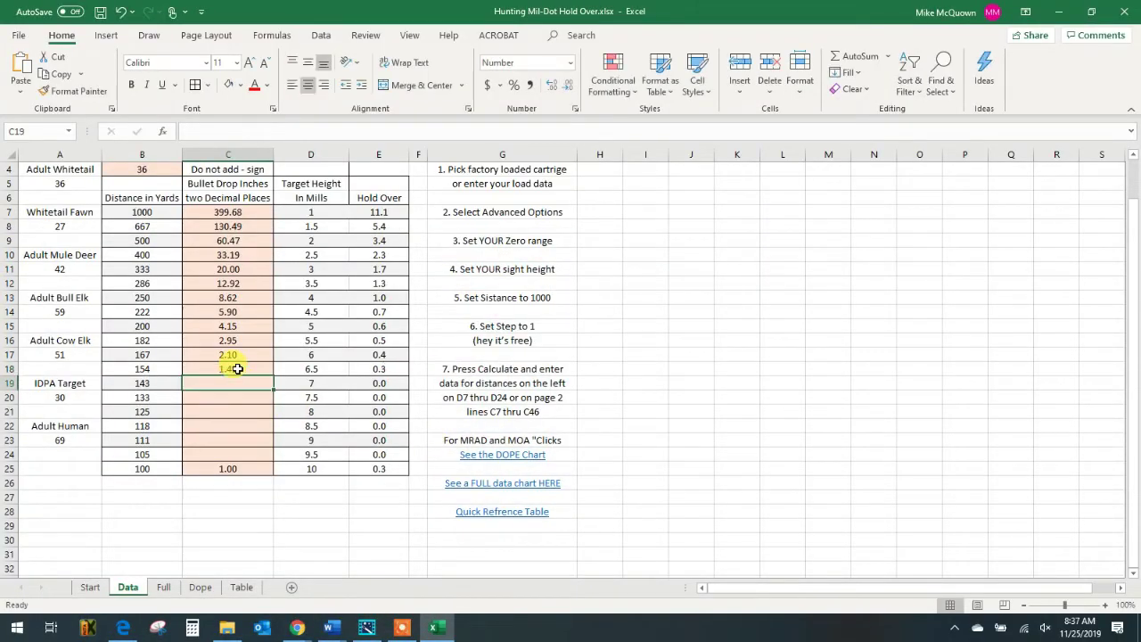
Step: Look up the 143-yard bullet drop in the browser's trajectory table and enter it as 1.05 in cell C19 of the Excel Data sheet
{"action": "left_click", "coordinate": [124, 628]}
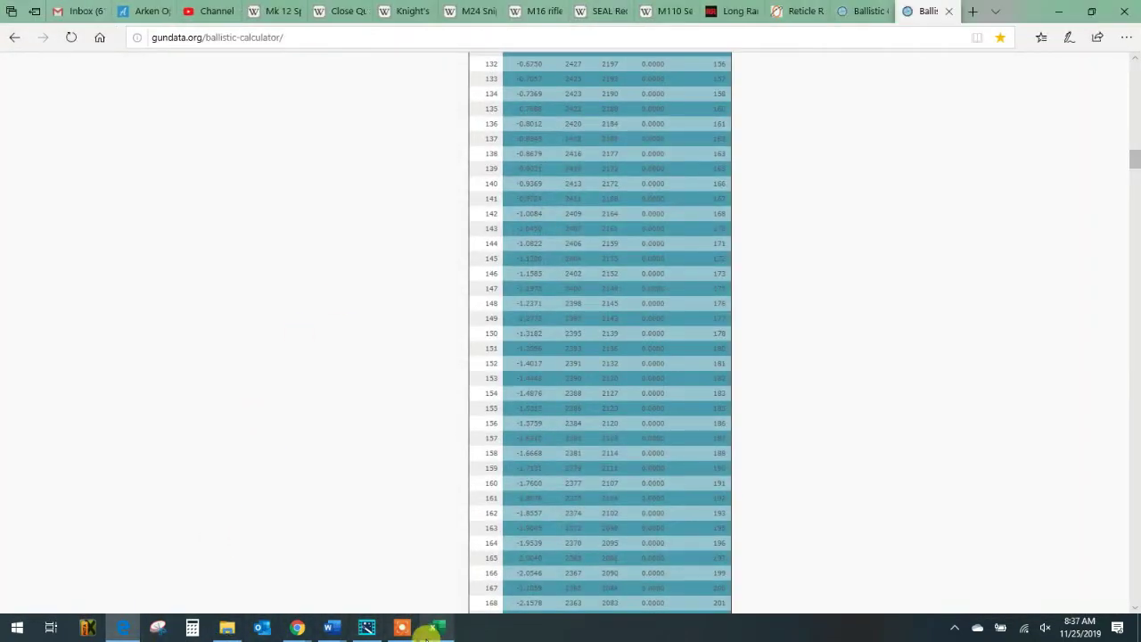
{"action": "left_click", "coordinate": [433, 629]}
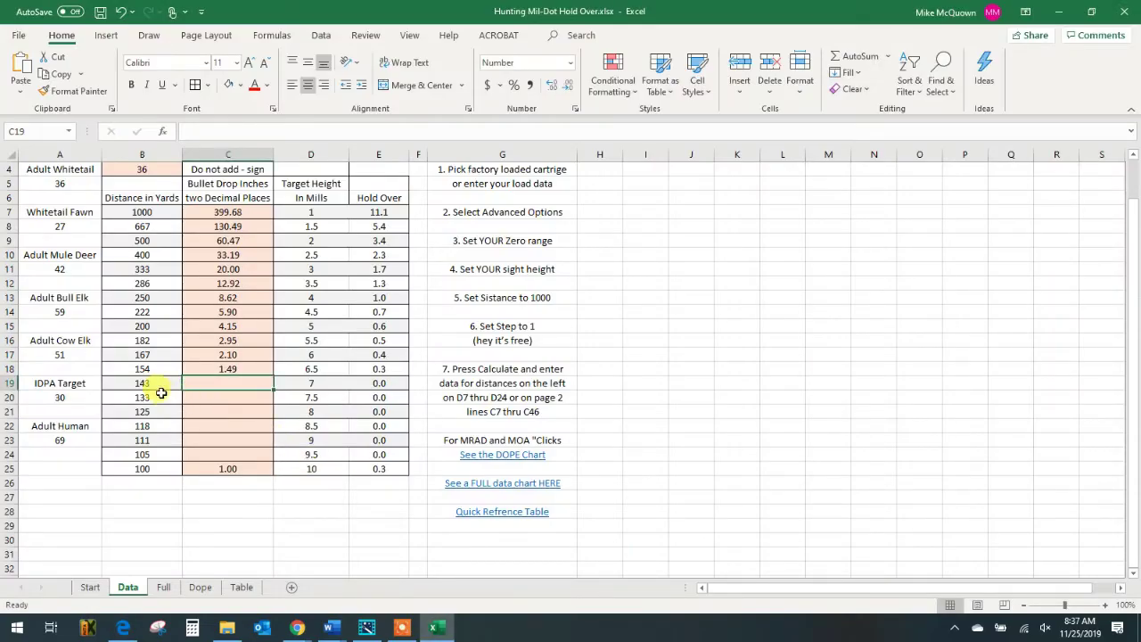
{"action": "left_click", "coordinate": [124, 628]}
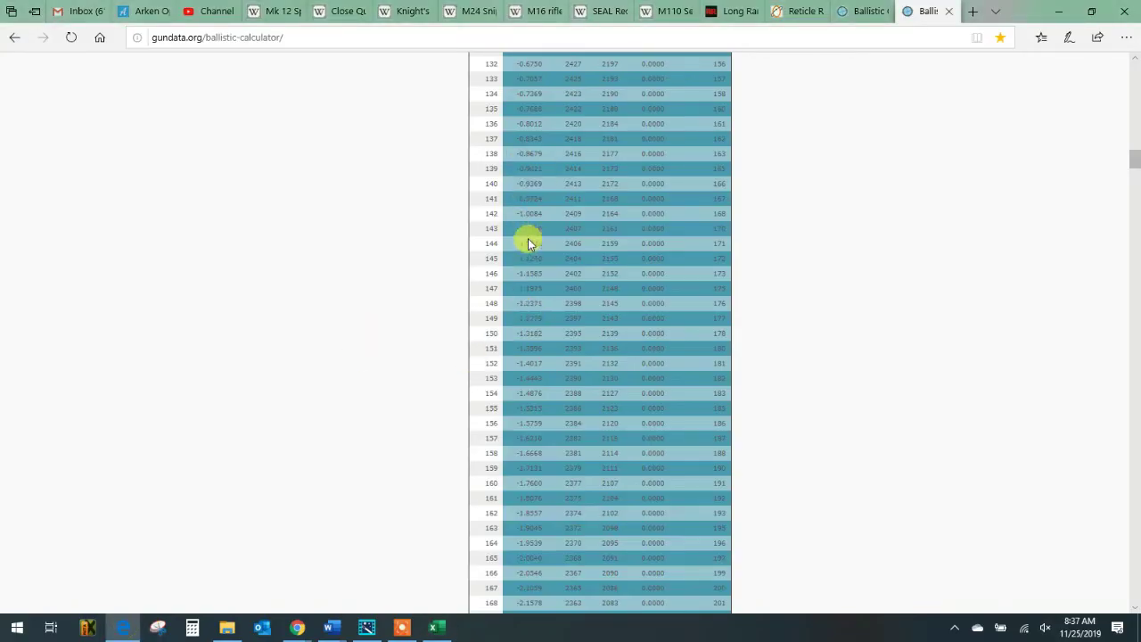
{"action": "left_click", "coordinate": [1059, 11]}
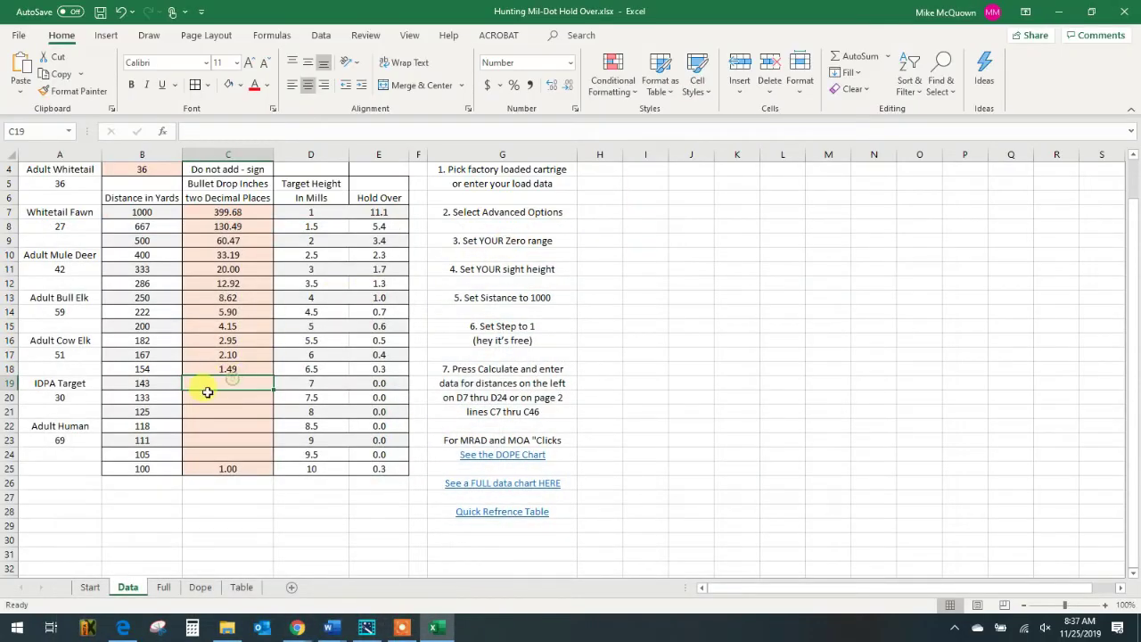
{"action": "type", "text": "1.05"}
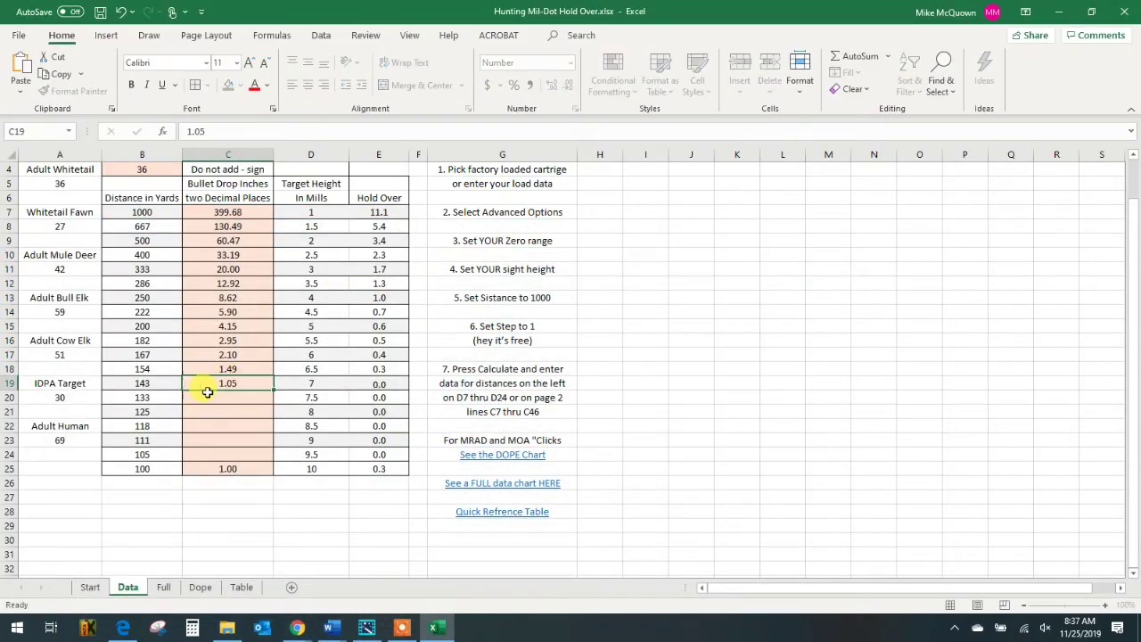
{"action": "key", "text": "Return"}
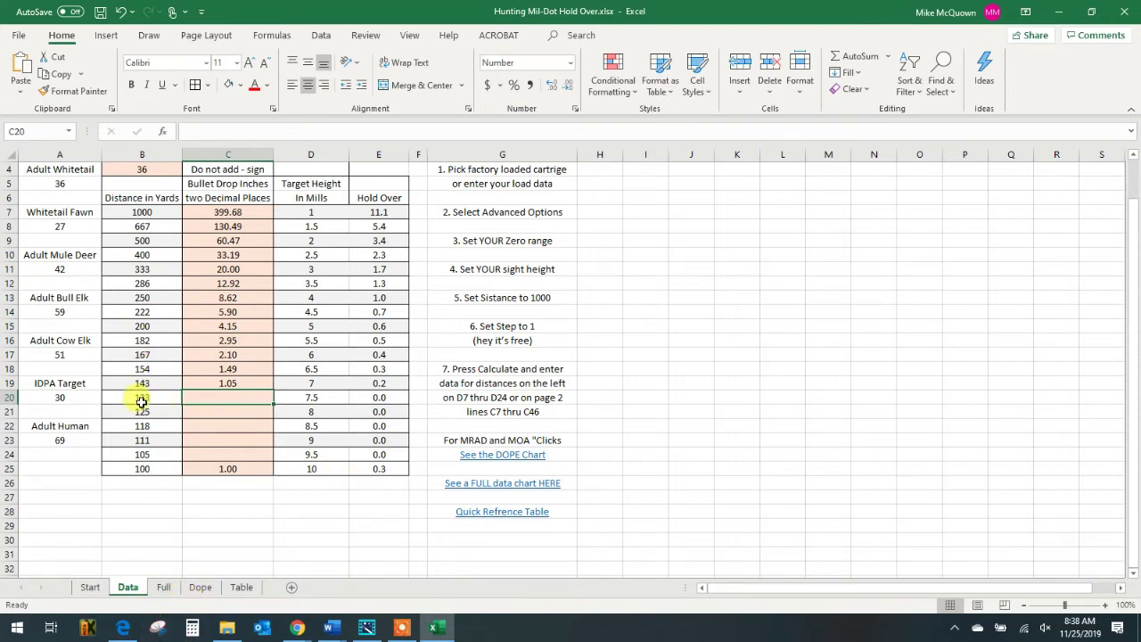
Step: Look up the 133-yard bullet drop in the browser's trajectory table and enter it as .71 in cell C20 of the Excel Data sheet
{"action": "left_click", "coordinate": [122, 628]}
{"action": "scroll", "coordinate": [576, 315], "scroll_direction": "up", "scroll_amount": 4}
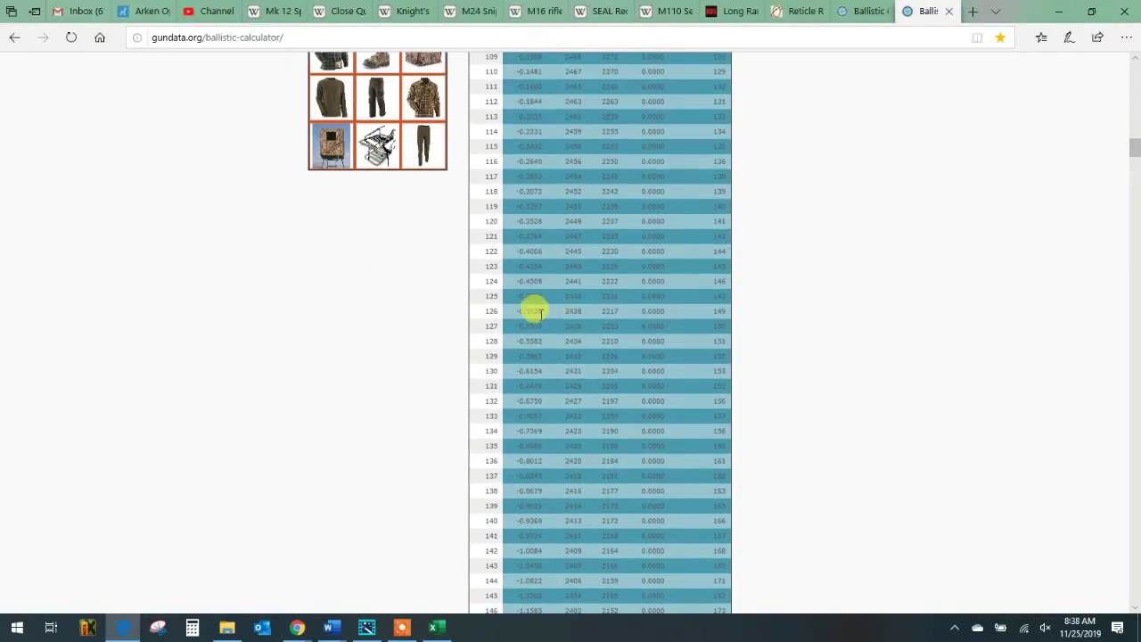
{"action": "scroll", "coordinate": [542, 313], "scroll_direction": "down", "scroll_amount": 1}
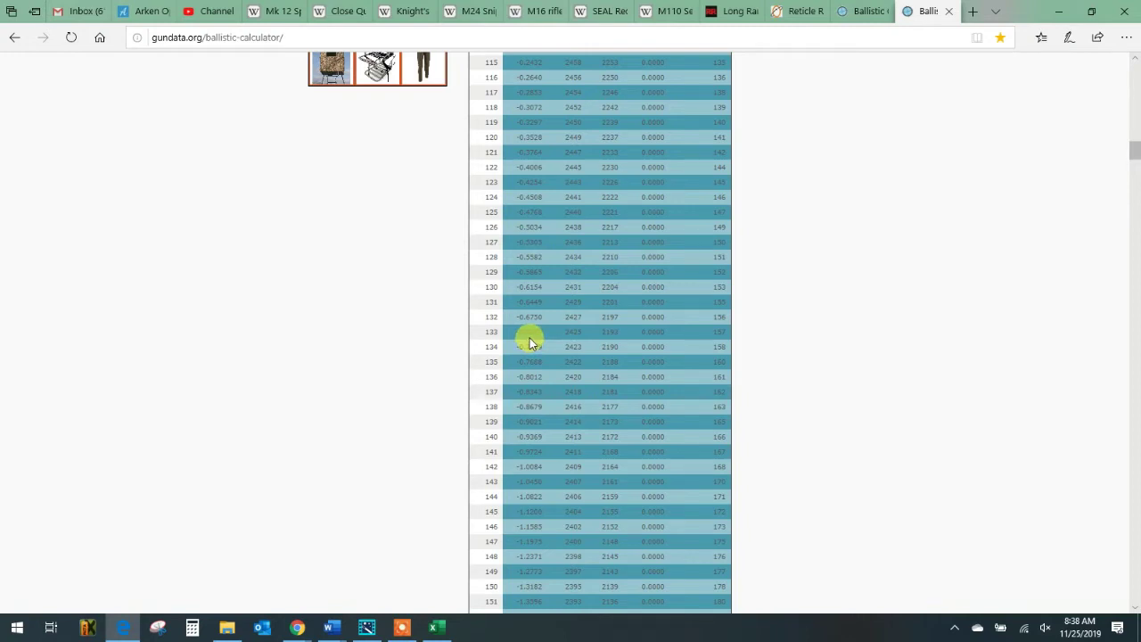
{"action": "left_click", "coordinate": [436, 628]}
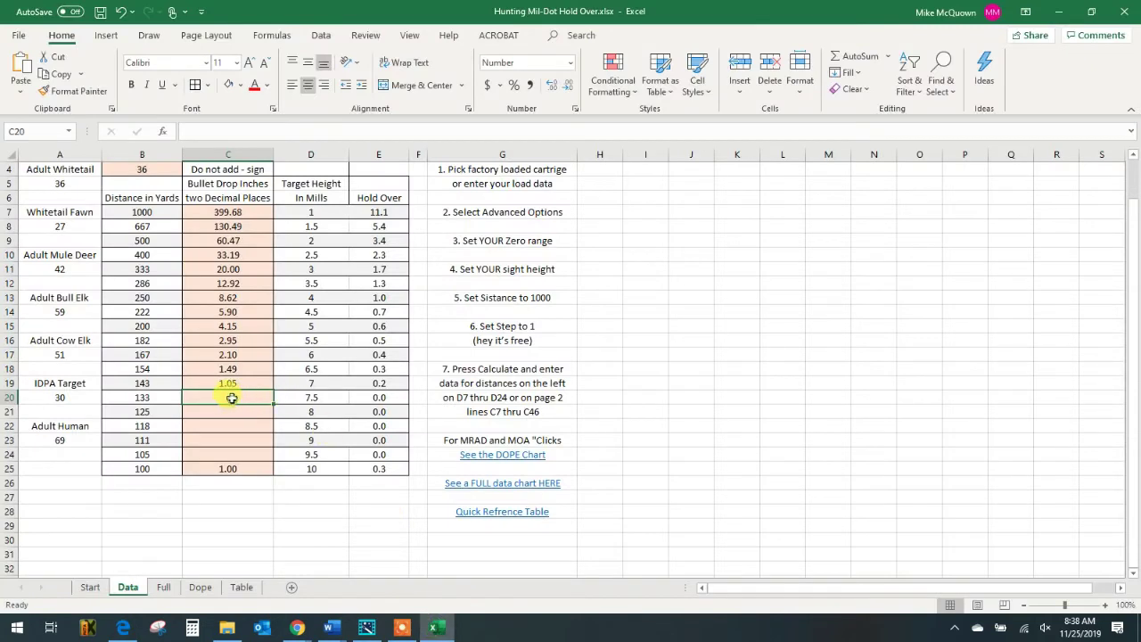
{"action": "type", "text": ".71"}
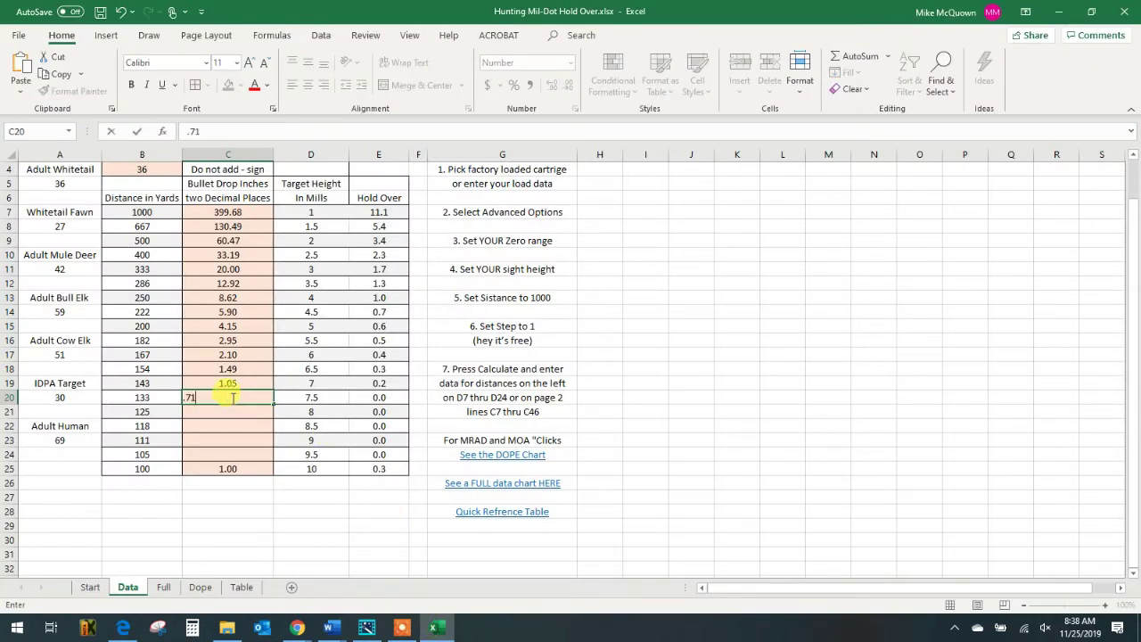
{"action": "key", "text": "Return"}
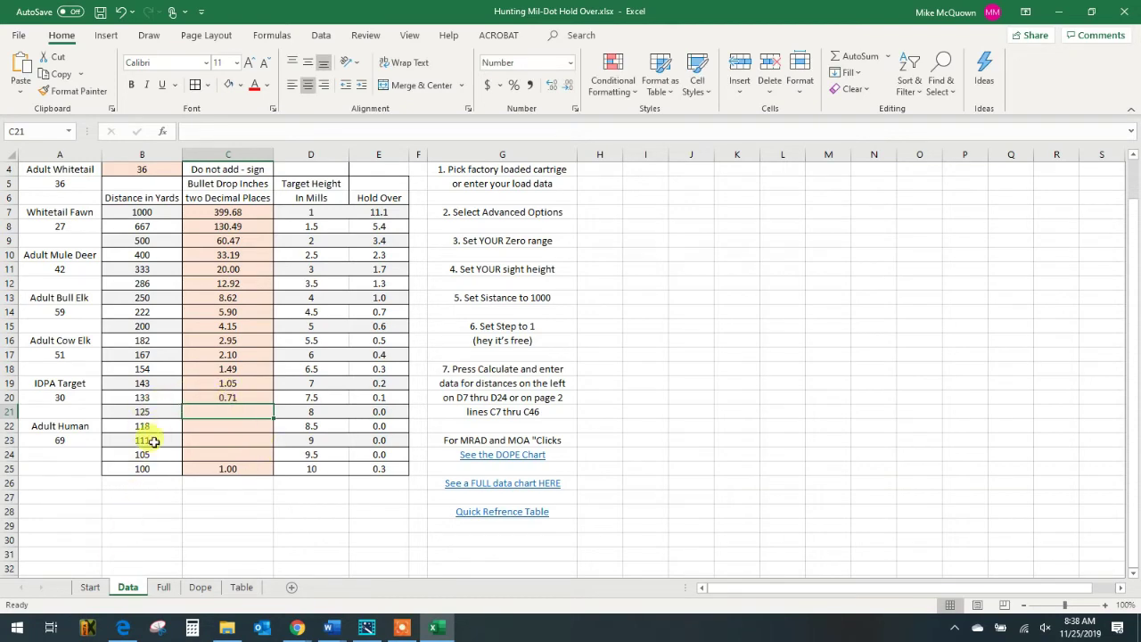
Step: Look up the 125-yard bullet drop in the browser's trajectory table and enter it as .48 in cell C21 of the Excel Data sheet
{"action": "left_click", "coordinate": [126, 629]}
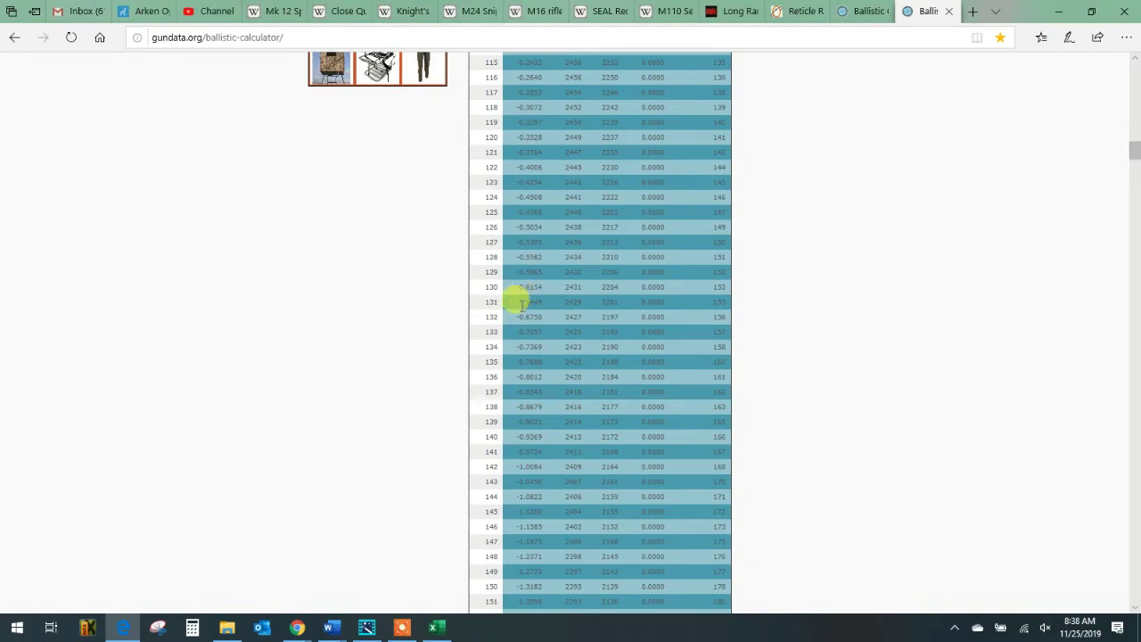
{"action": "left_click", "coordinate": [436, 628]}
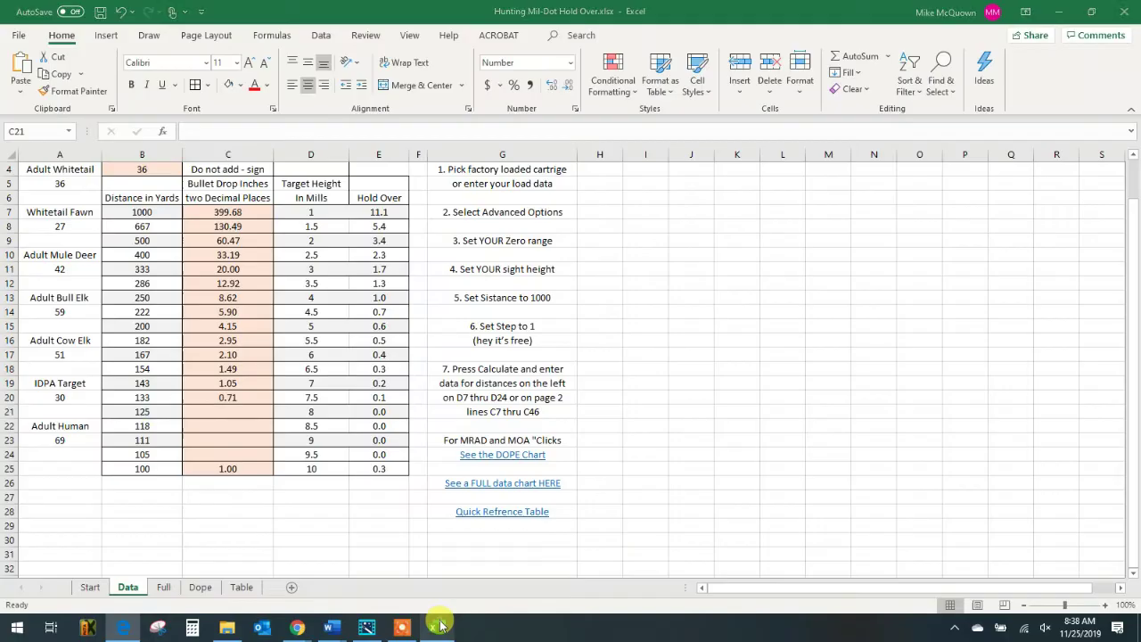
{"action": "left_click", "coordinate": [122, 628]}
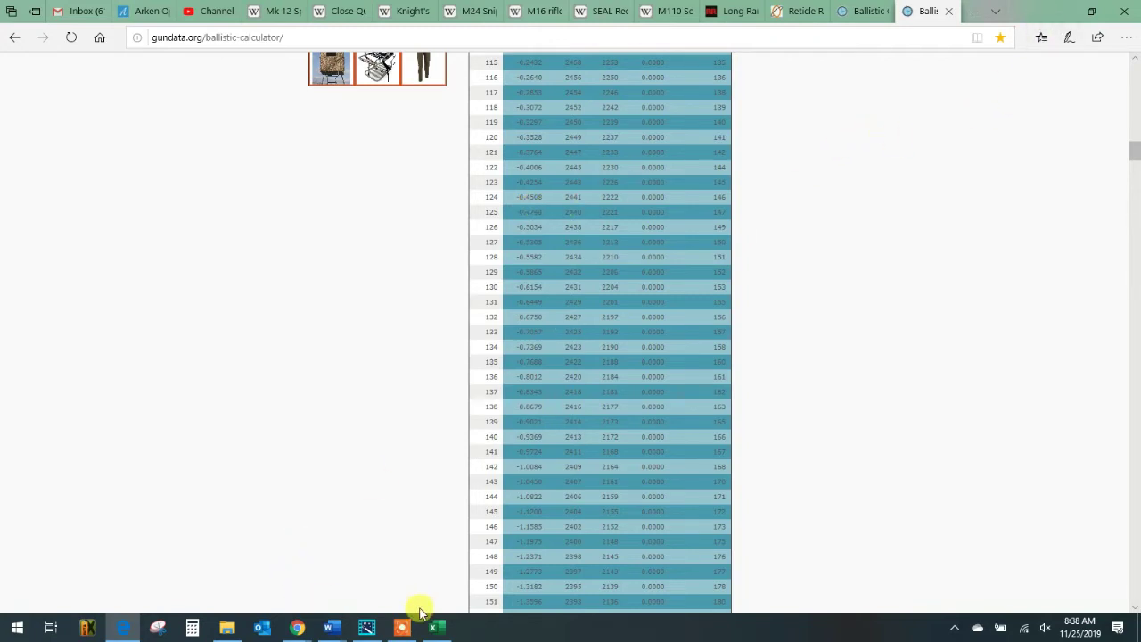
{"action": "left_click", "coordinate": [443, 627]}
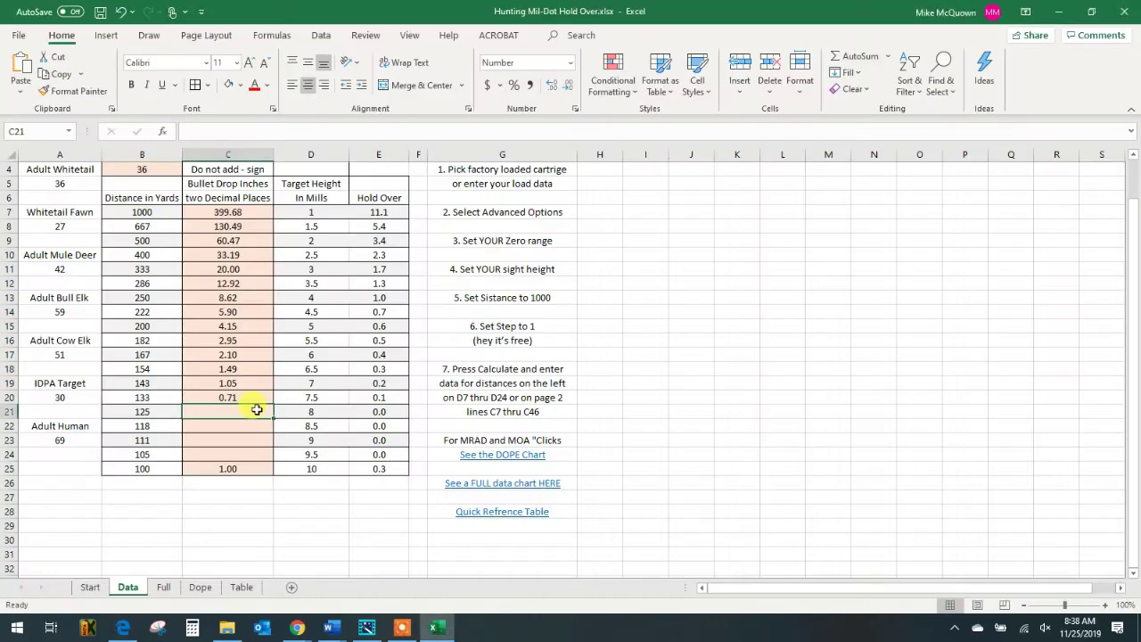
{"action": "type", "text": ".48"}
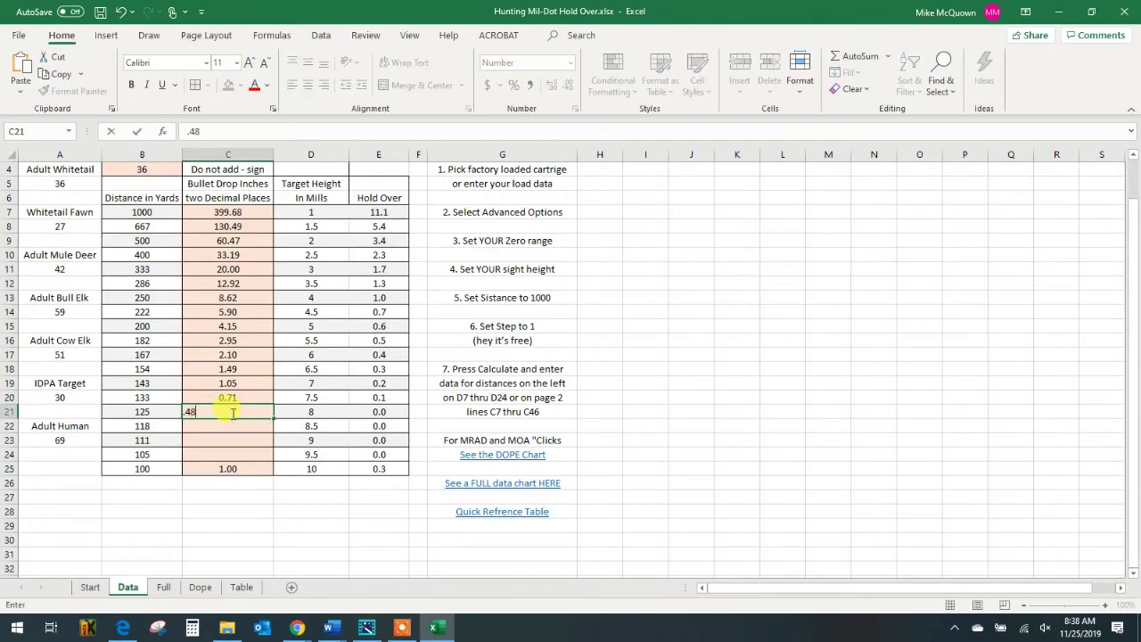
{"action": "key", "text": "Return"}
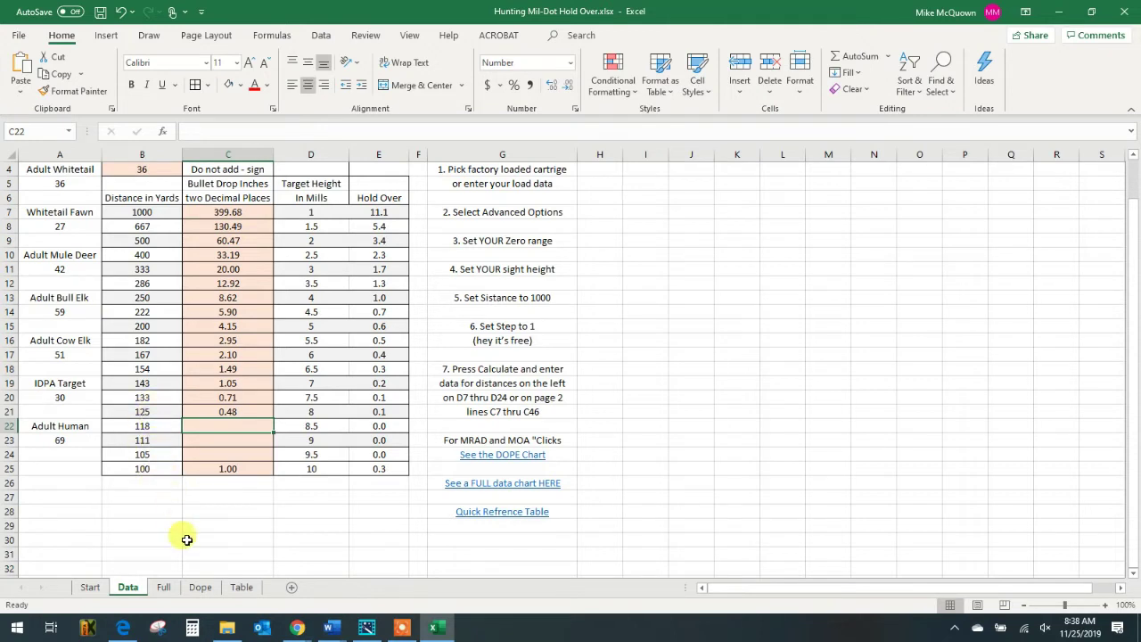
Step: Look up the 111-yard bullet drop in the browser's trajectory table and enter it as .17 in cell C23 of the Excel Data sheet
{"action": "left_click", "coordinate": [228, 440]}
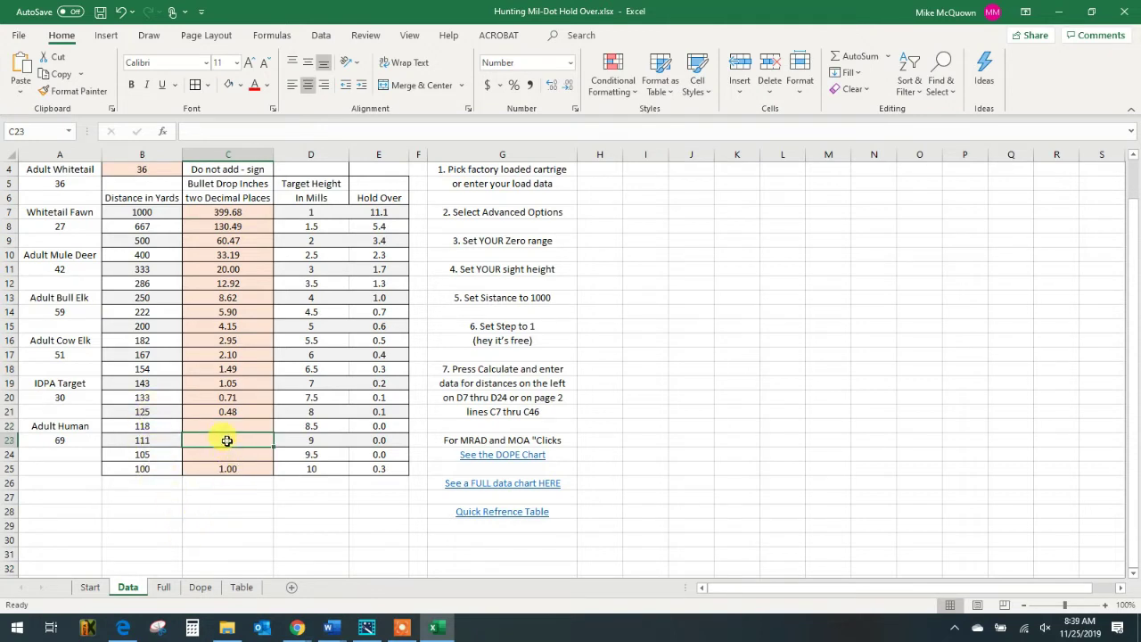
{"action": "left_click", "coordinate": [124, 628]}
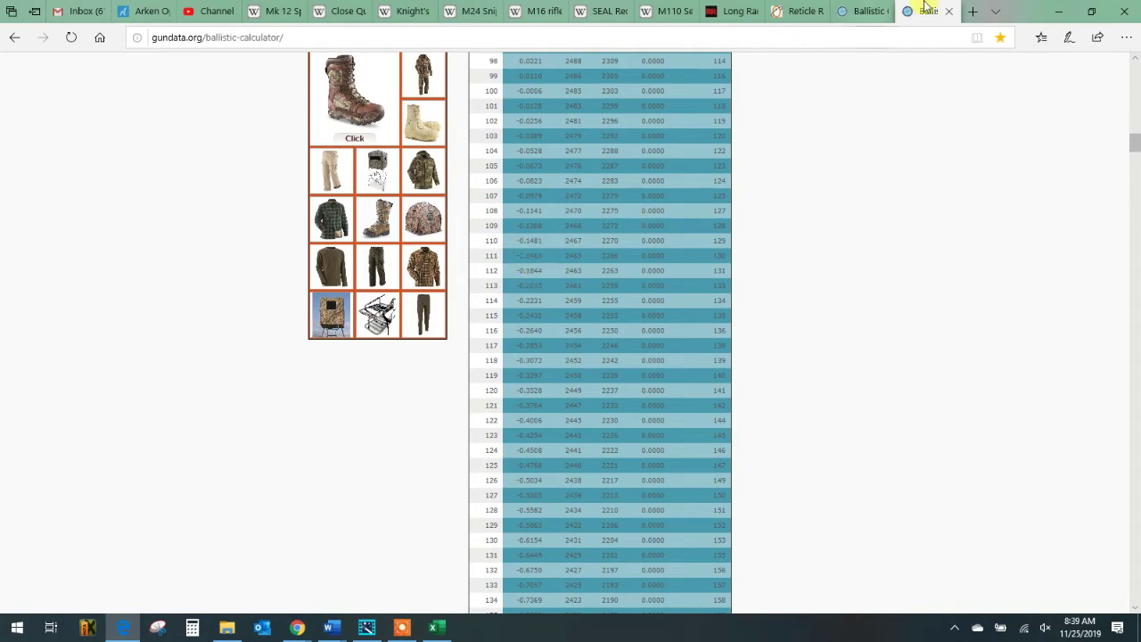
{"action": "left_click", "coordinate": [1058, 11]}
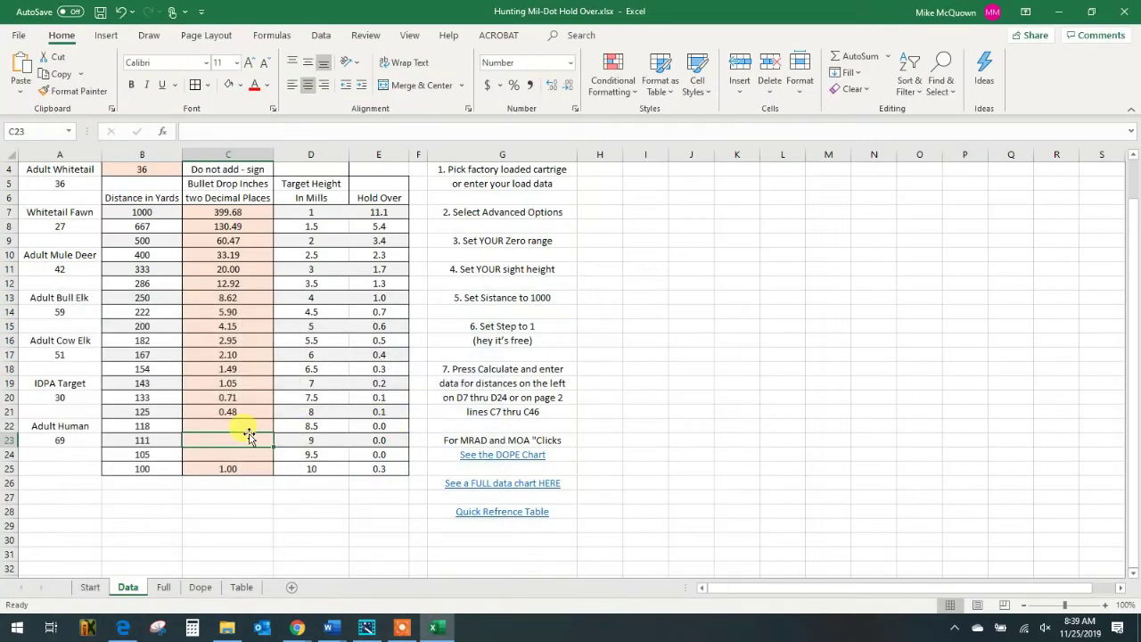
{"action": "type", "text": ".17"}
{"action": "key", "text": "Return"}
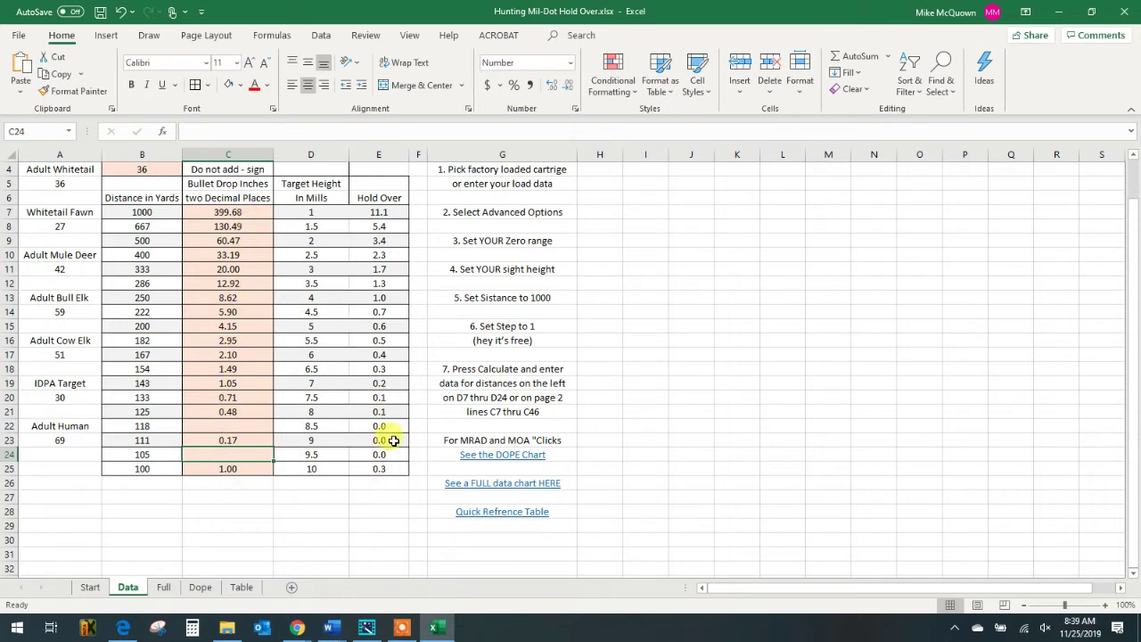
Step: Examine the hold-over values in E7:E11 together with the target height in B4 and the first distance in B7
{"action": "left_click", "coordinate": [395, 211]}
{"action": "left_click", "coordinate": [393, 226]}
{"action": "left_click", "coordinate": [394, 240]}
{"action": "left_click", "coordinate": [395, 254]}
{"action": "left_click", "coordinate": [392, 269]}
{"action": "scroll", "coordinate": [204, 303], "scroll_direction": "up", "scroll_amount": 1}
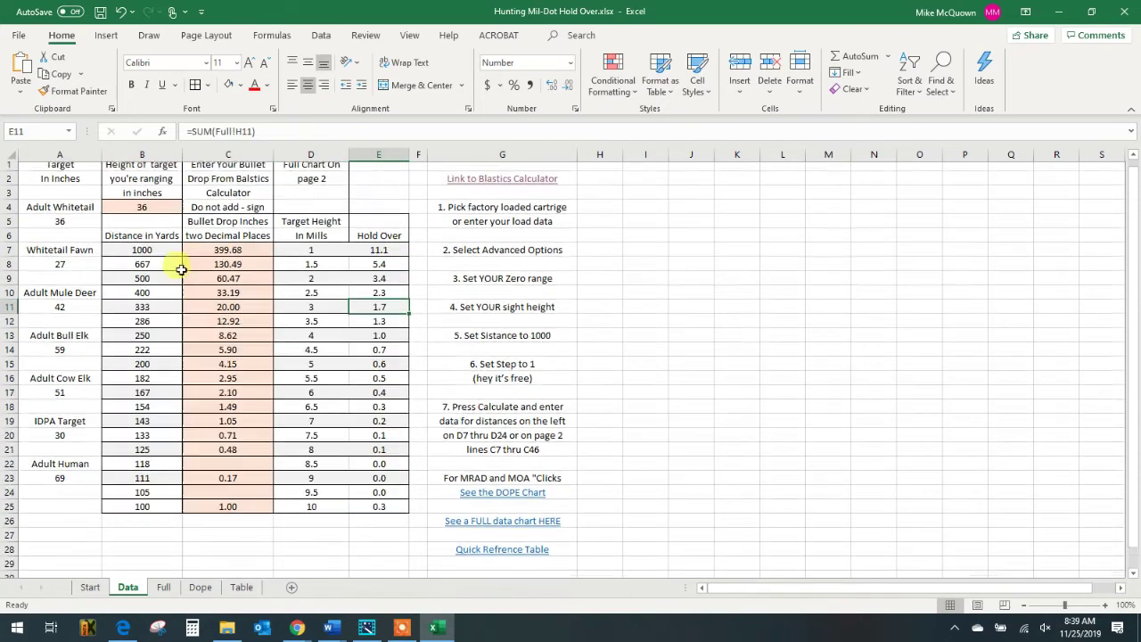
{"action": "left_click", "coordinate": [143, 215]}
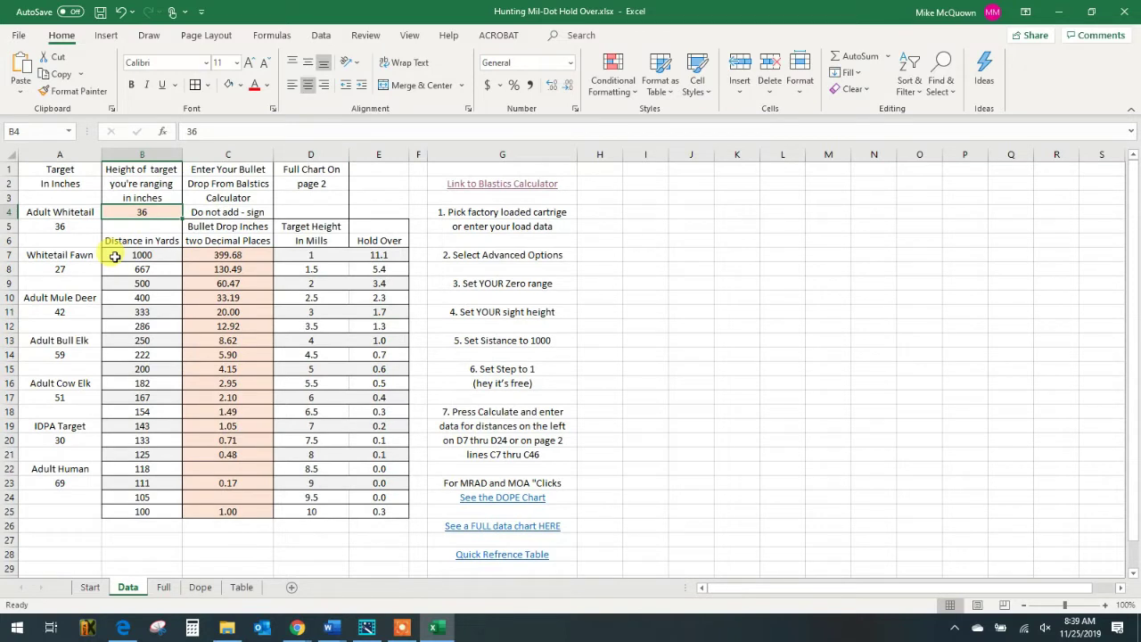
{"action": "left_click", "coordinate": [124, 255]}
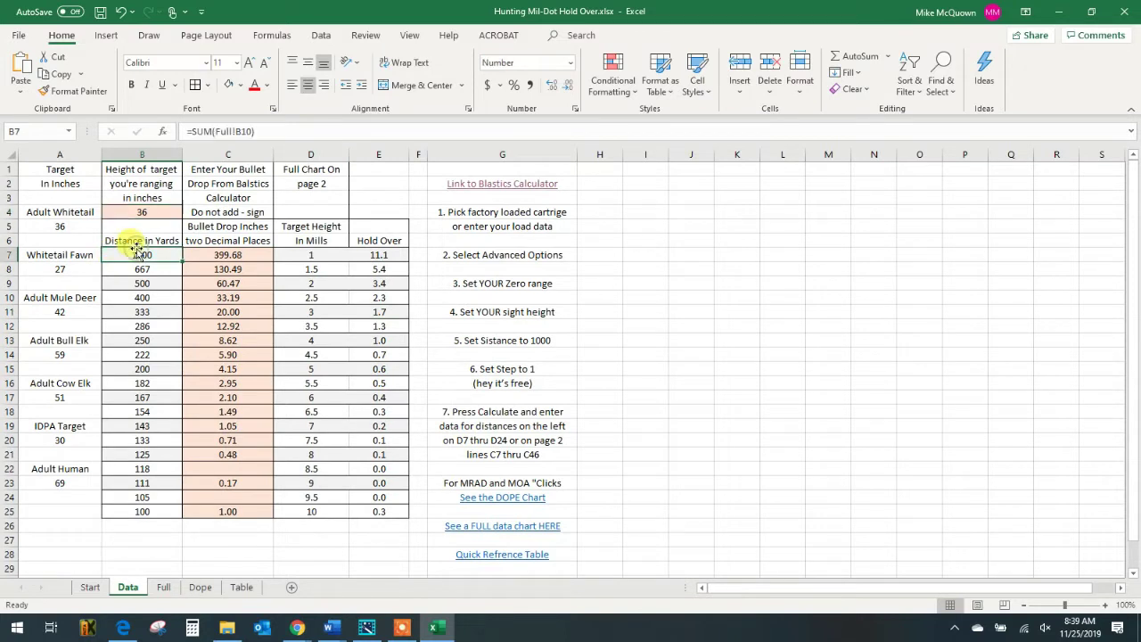
{"action": "left_click", "coordinate": [379, 256]}
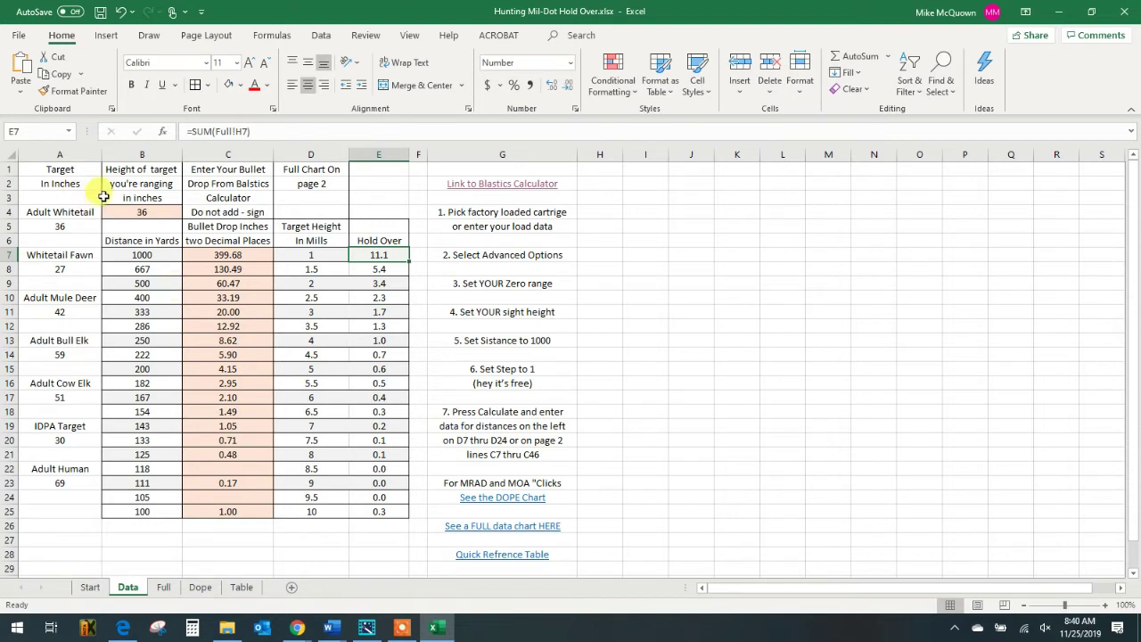
Step: Switch to the browser's ballistic calculator form, expand its advanced options and review the bullet and range parameters
{"action": "left_click", "coordinate": [123, 628]}
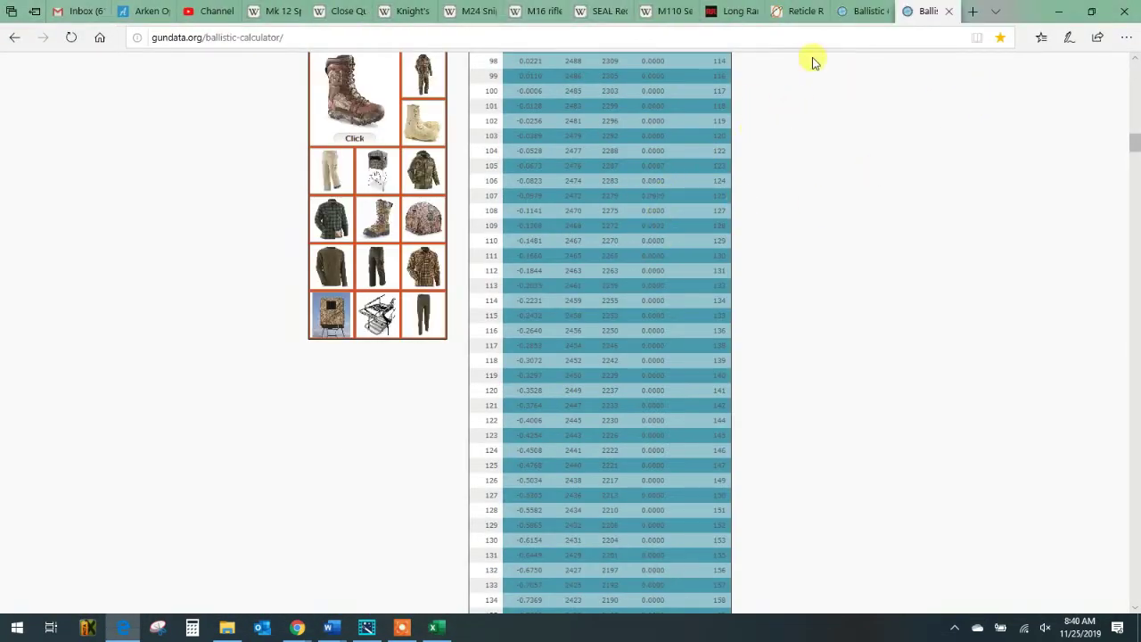
{"action": "left_click", "coordinate": [857, 13]}
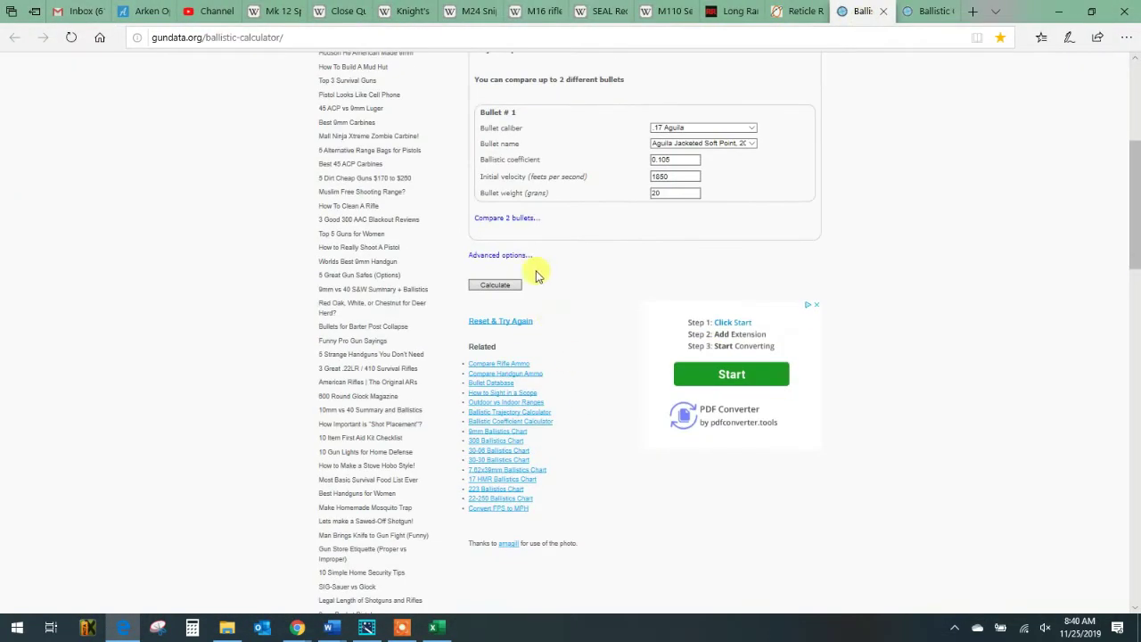
{"action": "left_click", "coordinate": [512, 256]}
{"action": "scroll", "coordinate": [616, 303], "scroll_direction": "down", "scroll_amount": 2}
{"action": "scroll", "coordinate": [622, 311], "scroll_direction": "up", "scroll_amount": 3}
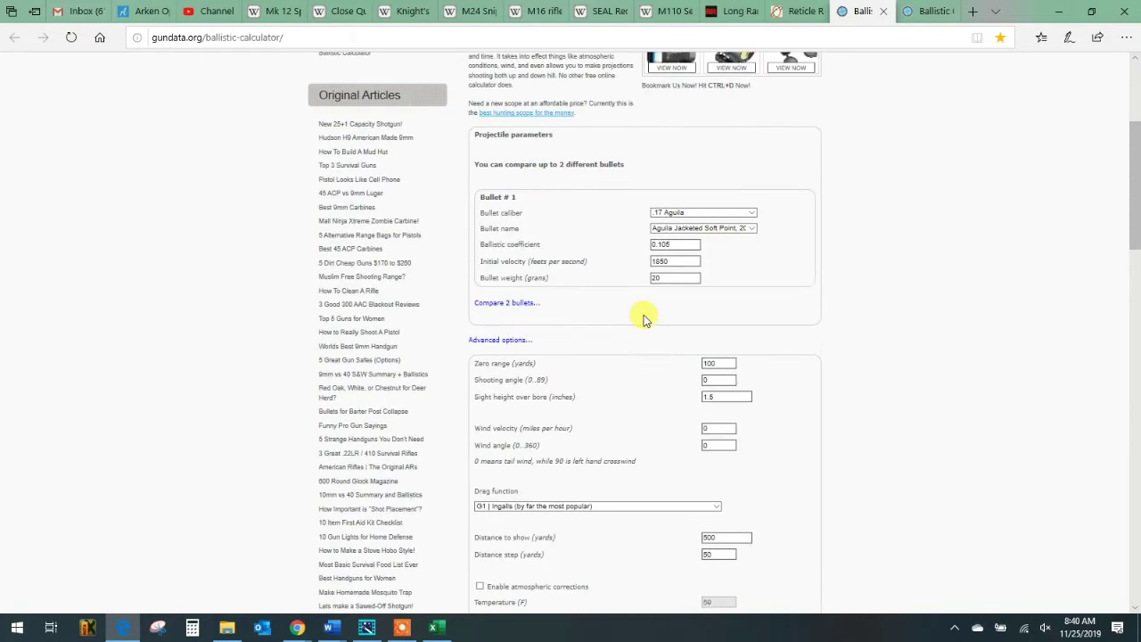
{"action": "left_click", "coordinate": [660, 260]}
Step: Add a second bullet for comparison in the ballistic calculator form and remove it again
{"action": "left_click", "coordinate": [503, 302]}
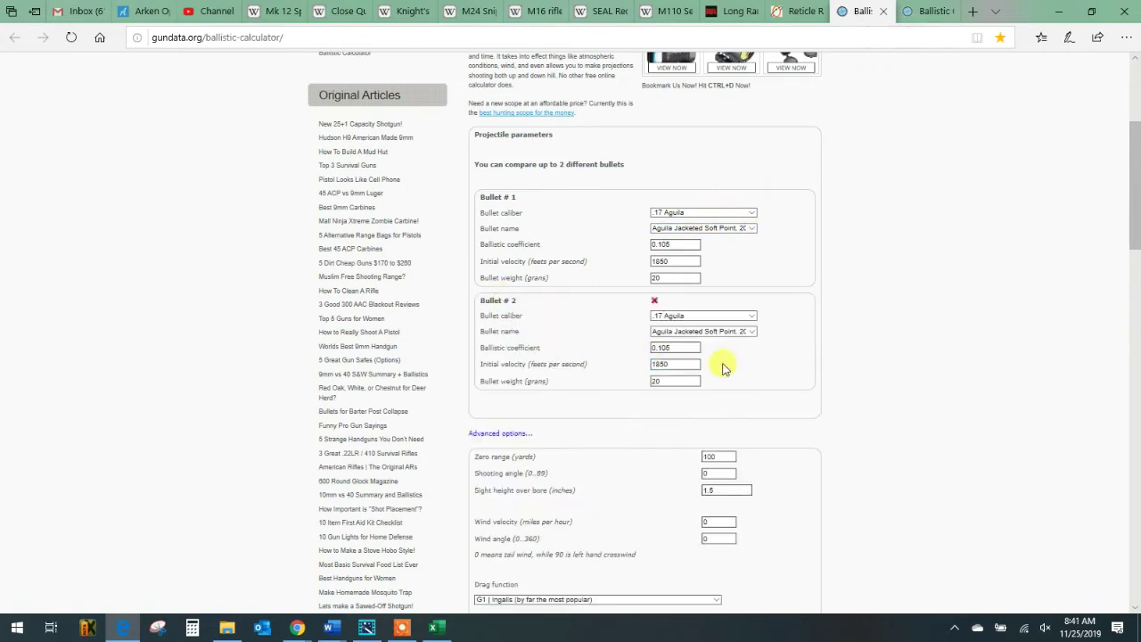
{"action": "left_click", "coordinate": [655, 302]}
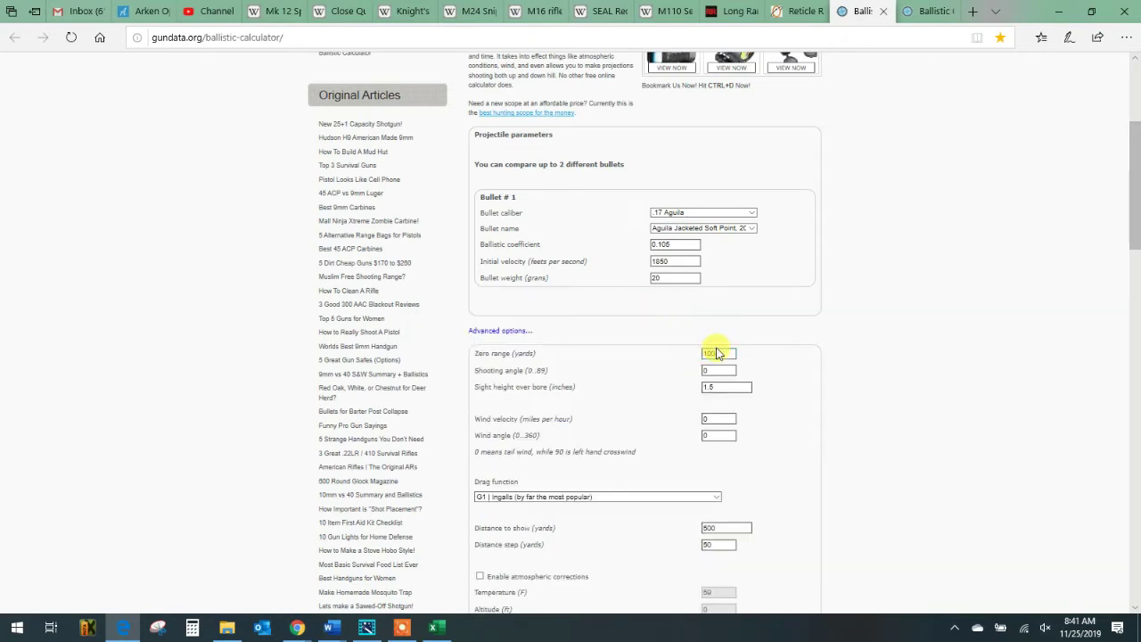
{"action": "key", "text": "Return"}
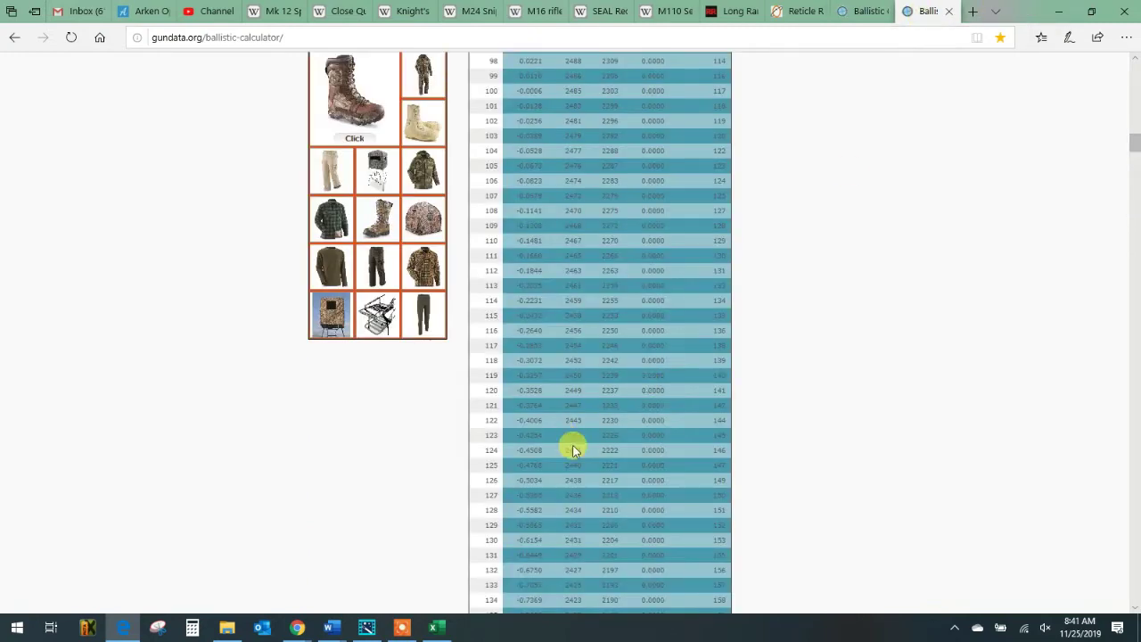
{"action": "left_click", "coordinate": [860, 13]}
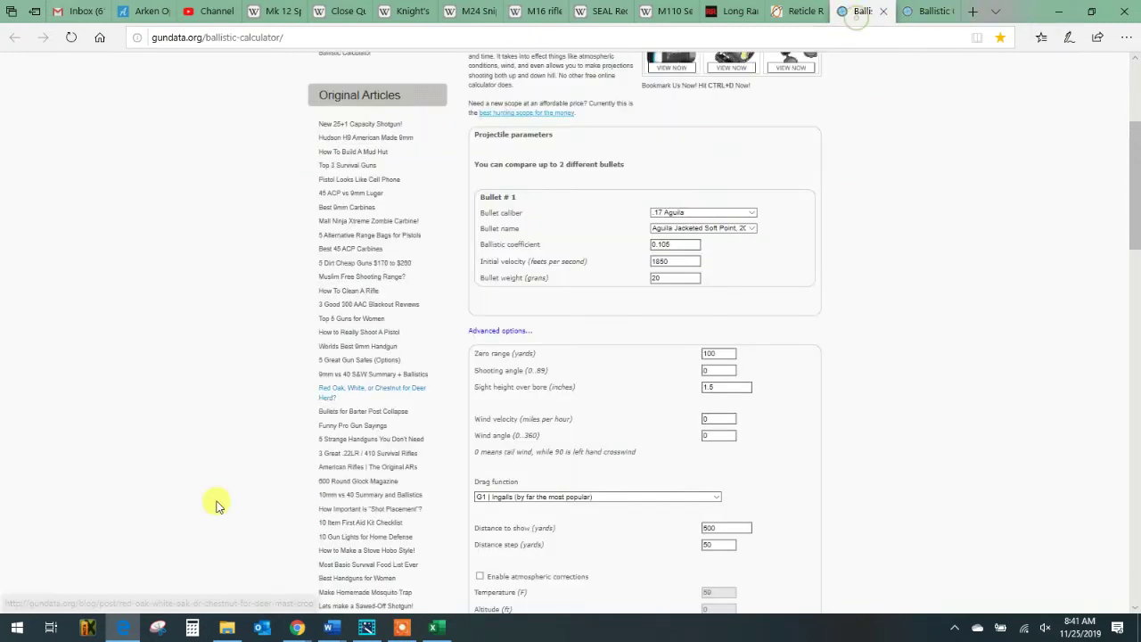
Step: Switch to the Excel workbook, view the reticle on the Start sheet and examine the distance in B12 and hold-over in E12 on the Data sheet
{"action": "left_click", "coordinate": [435, 628]}
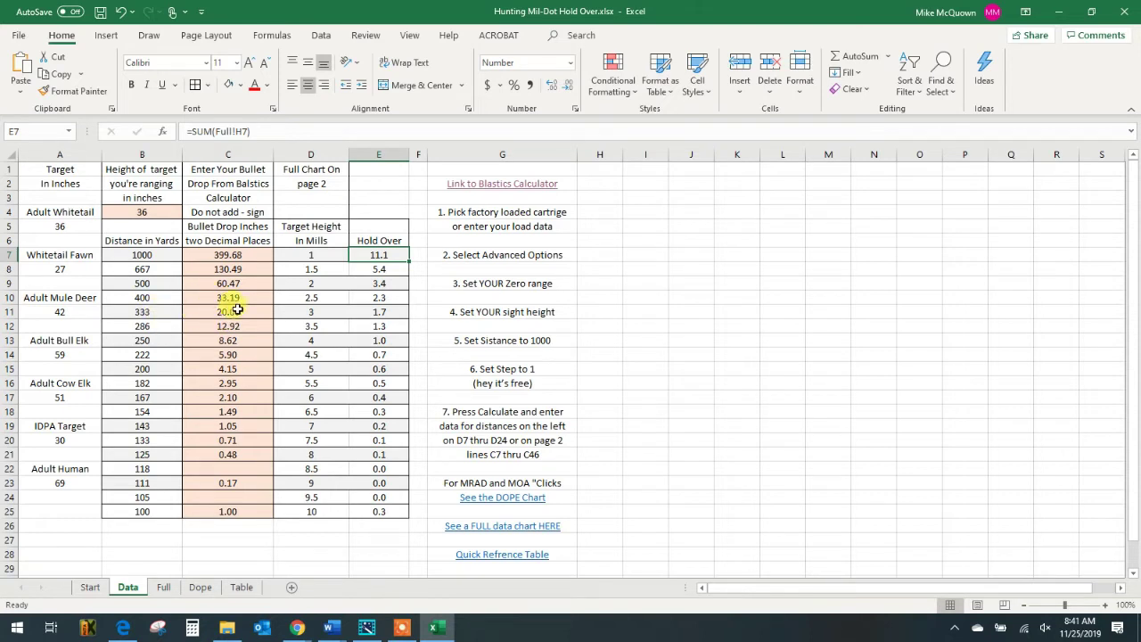
{"action": "left_click", "coordinate": [90, 588]}
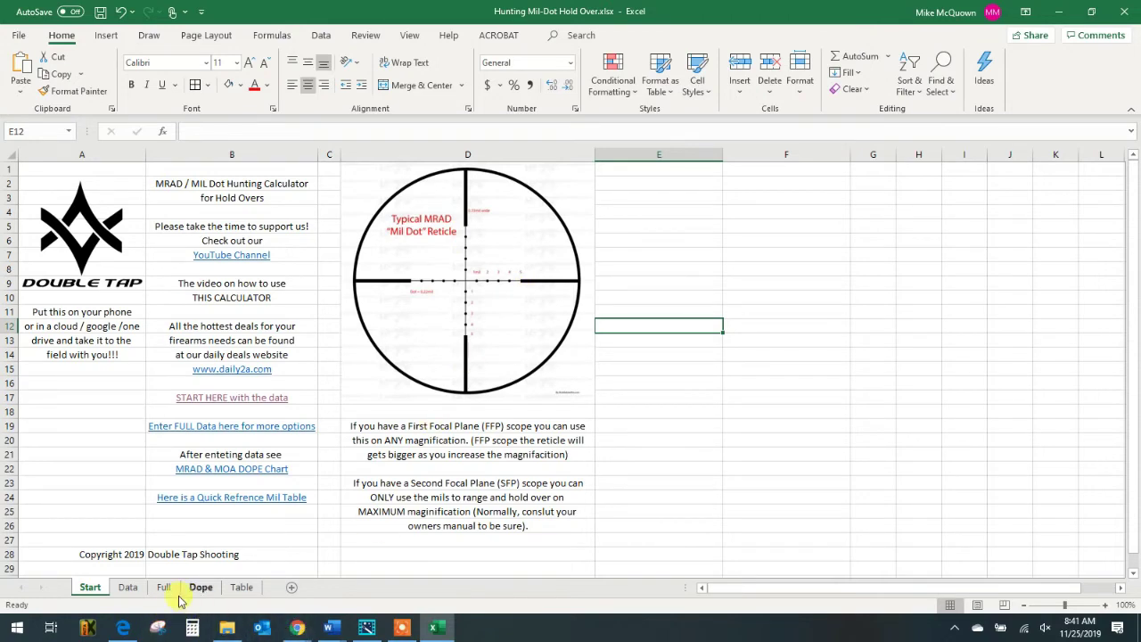
{"action": "left_click", "coordinate": [128, 587]}
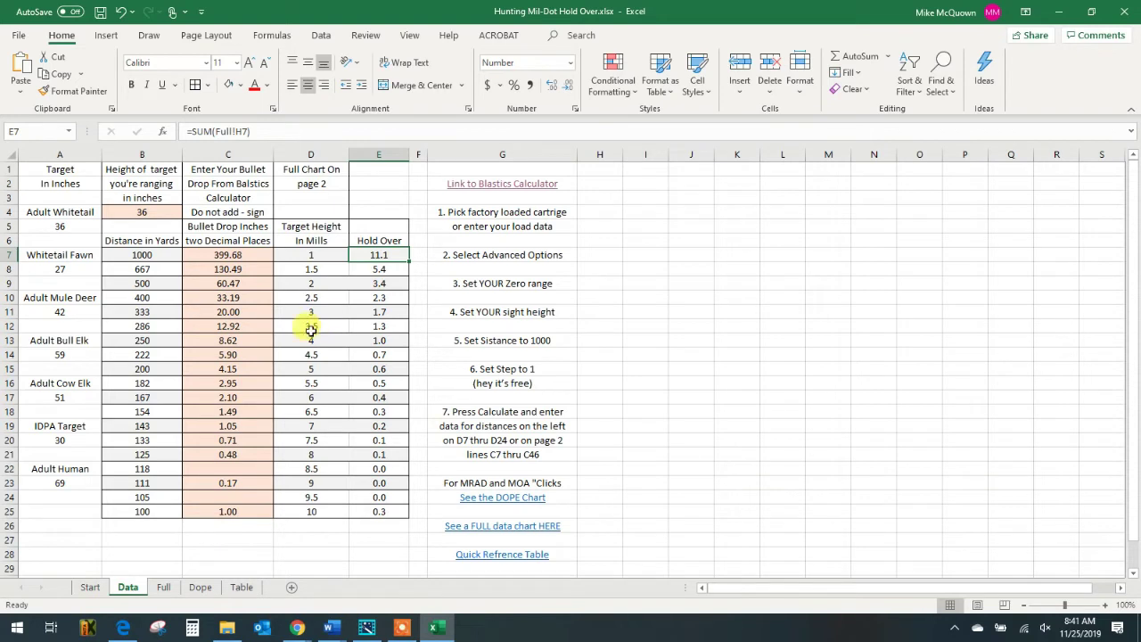
{"action": "left_click", "coordinate": [149, 327]}
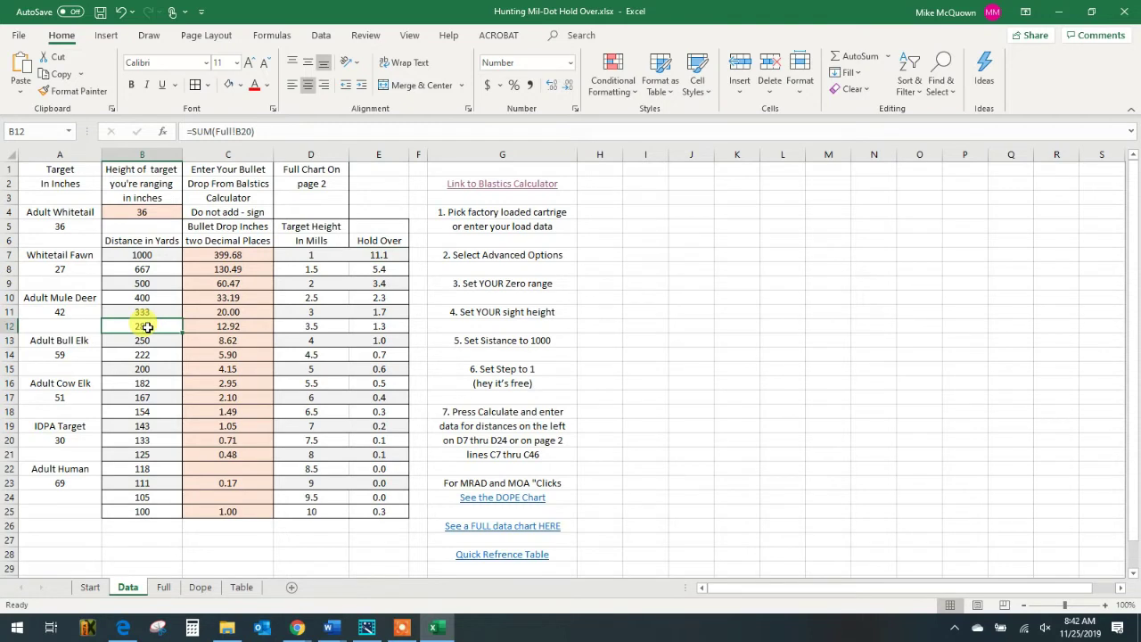
{"action": "left_click", "coordinate": [377, 328]}
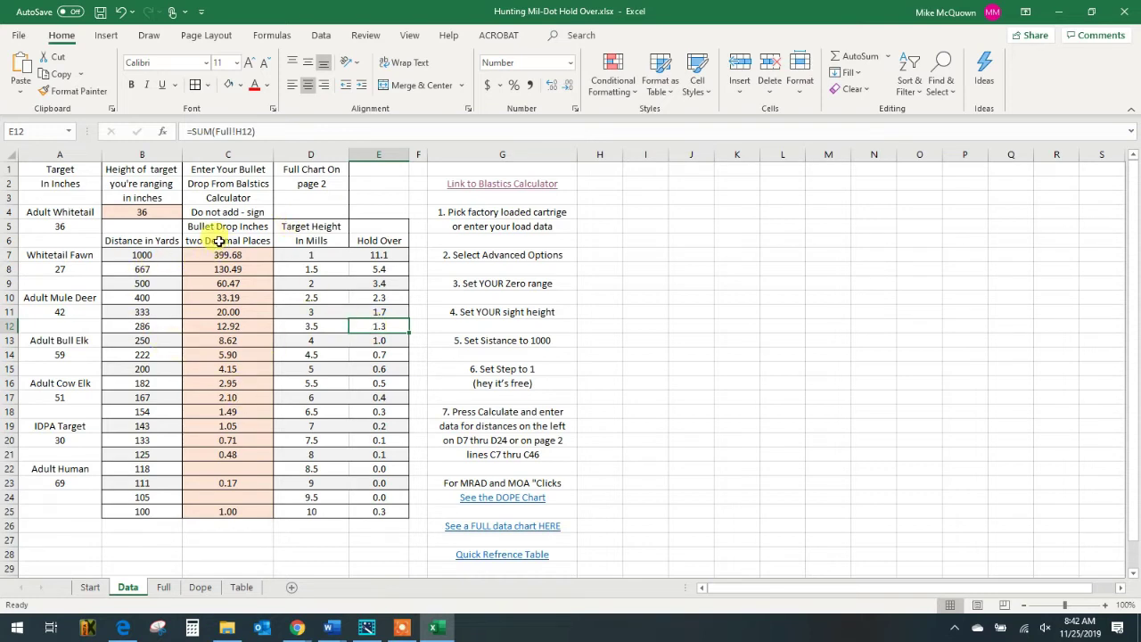
Step: Review the target height in B4 and the bullet-drop entries from C7 down to C19 on the Data sheet
{"action": "left_click", "coordinate": [142, 212]}
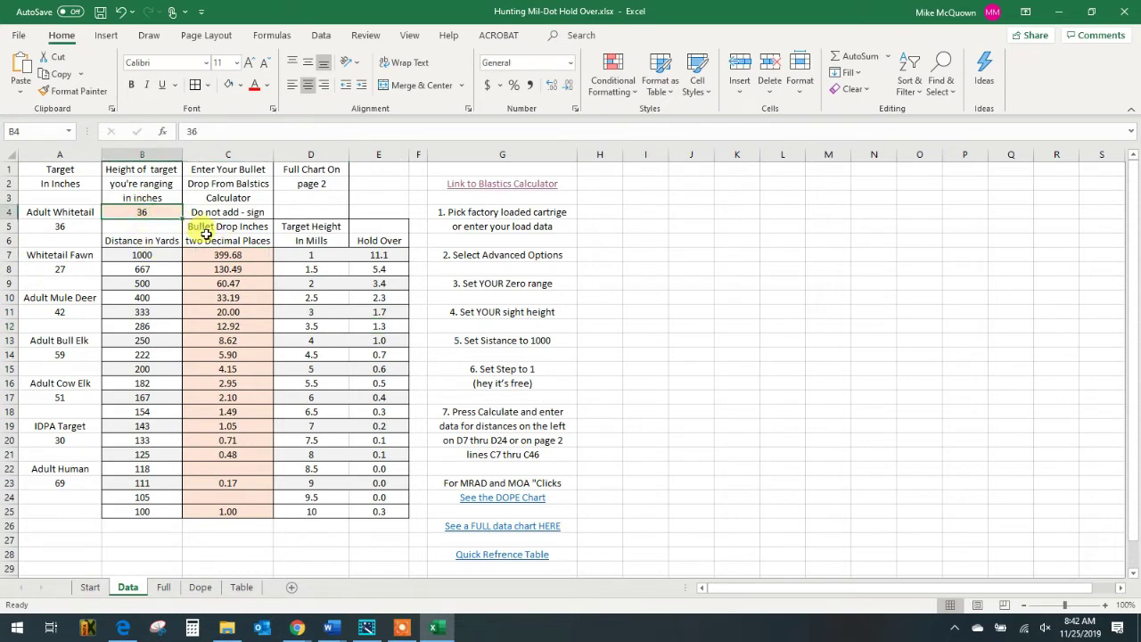
{"action": "left_click", "coordinate": [235, 257]}
{"action": "left_click", "coordinate": [240, 272]}
{"action": "left_click", "coordinate": [244, 298]}
{"action": "left_click", "coordinate": [246, 326]}
{"action": "left_click", "coordinate": [249, 369]}
{"action": "left_click", "coordinate": [253, 427]}
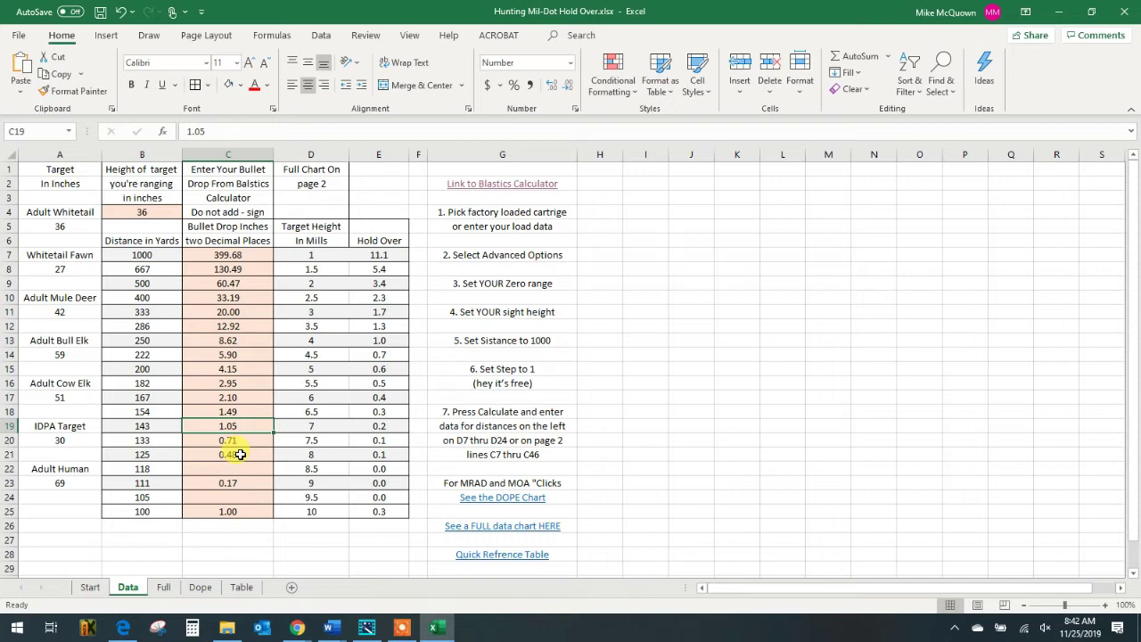
Step: Examine the 5-mil target height in D15 with its distance in B15 and hold-over in E15
{"action": "left_click", "coordinate": [325, 372]}
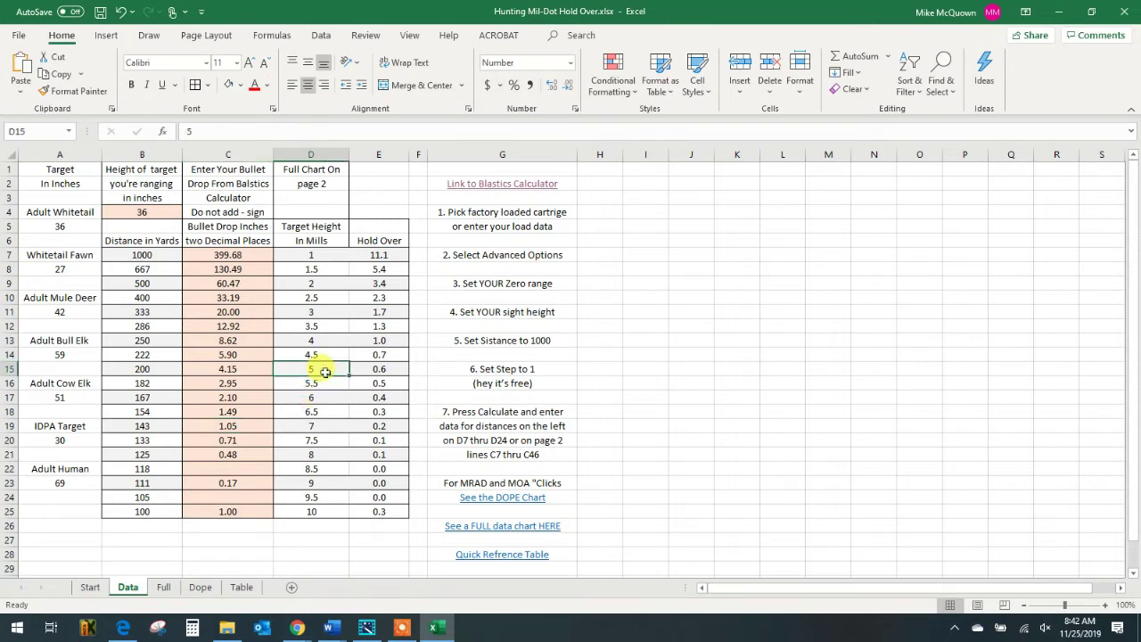
{"action": "left_click", "coordinate": [152, 367]}
{"action": "left_click", "coordinate": [397, 369]}
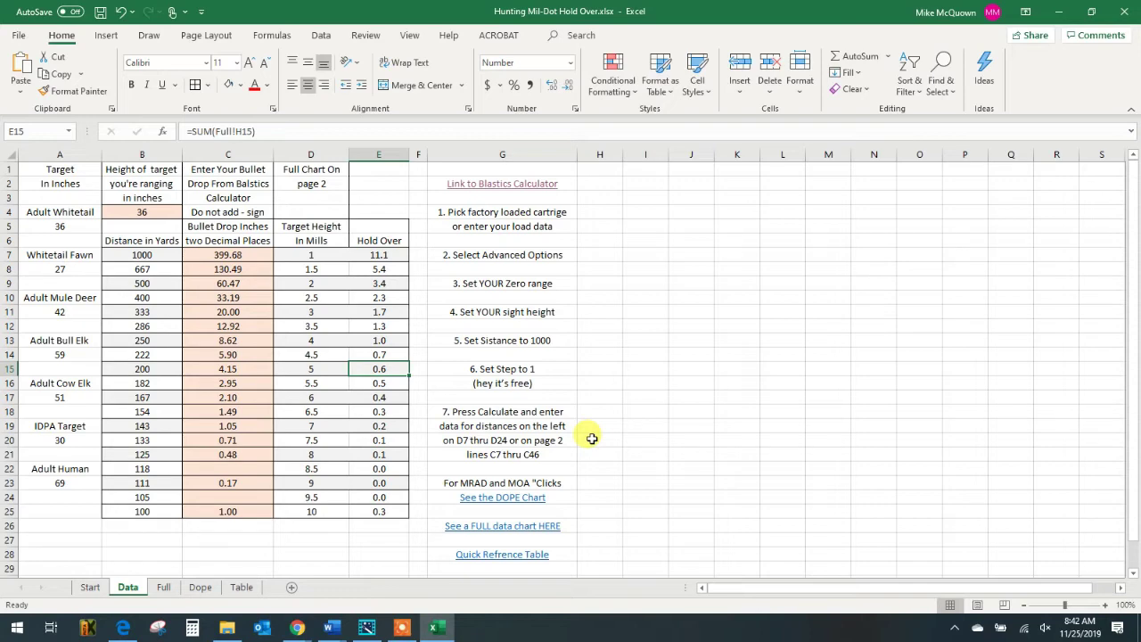
Step: View the reticle on the Start sheet and check the 2-mil row's distance in B9 and hold-over in E9 on the Data sheet
{"action": "left_click", "coordinate": [91, 588]}
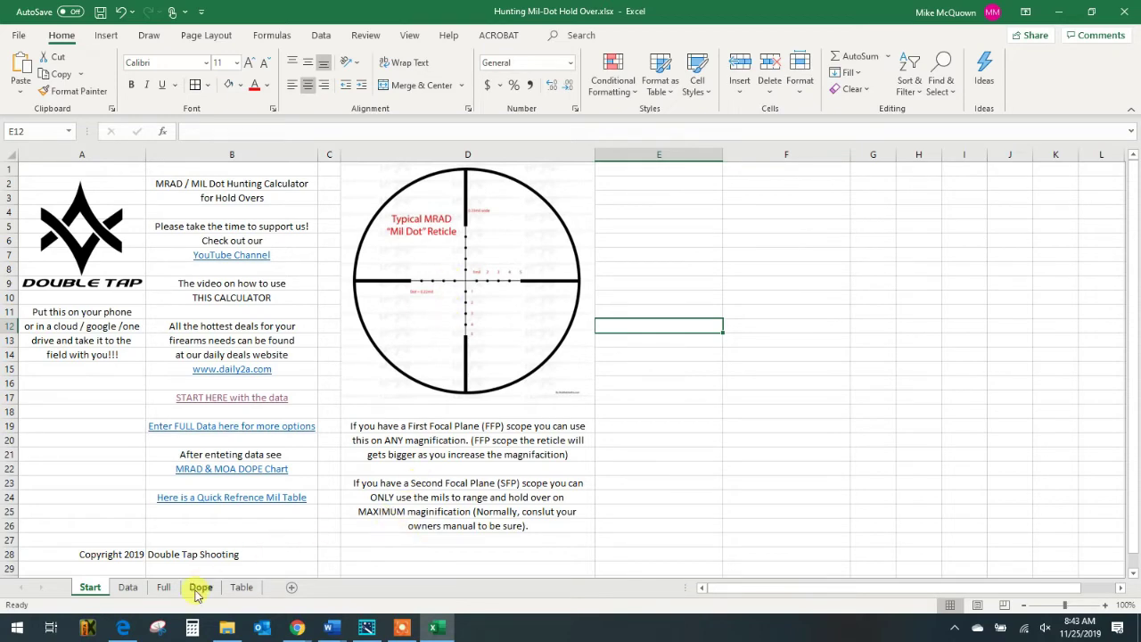
{"action": "left_click", "coordinate": [128, 587]}
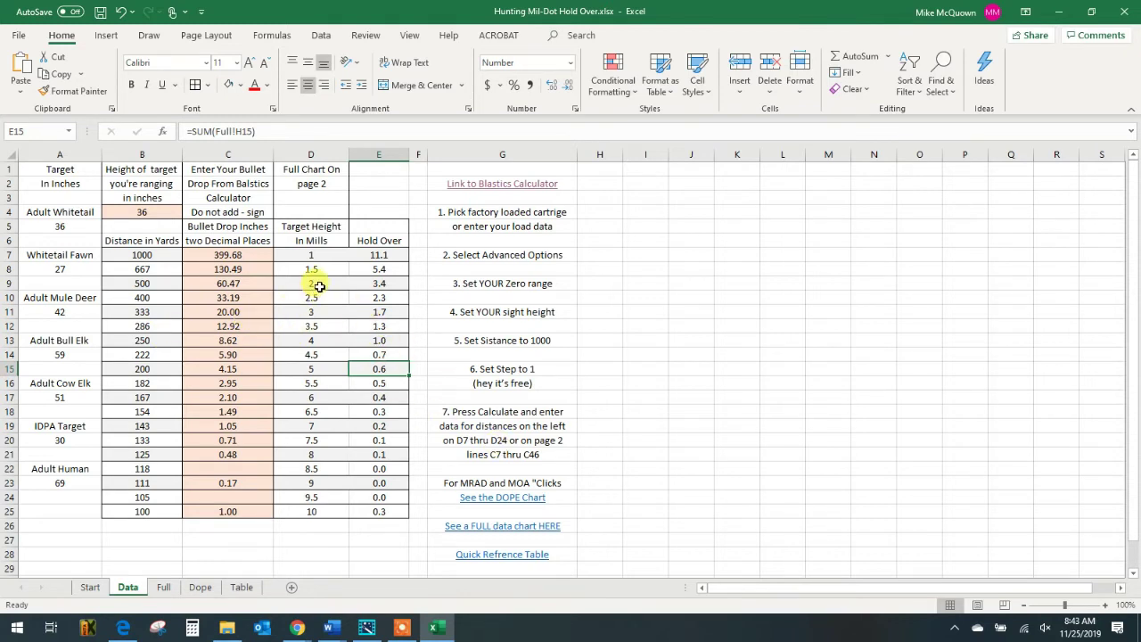
{"action": "left_click", "coordinate": [143, 285]}
{"action": "left_click", "coordinate": [373, 285]}
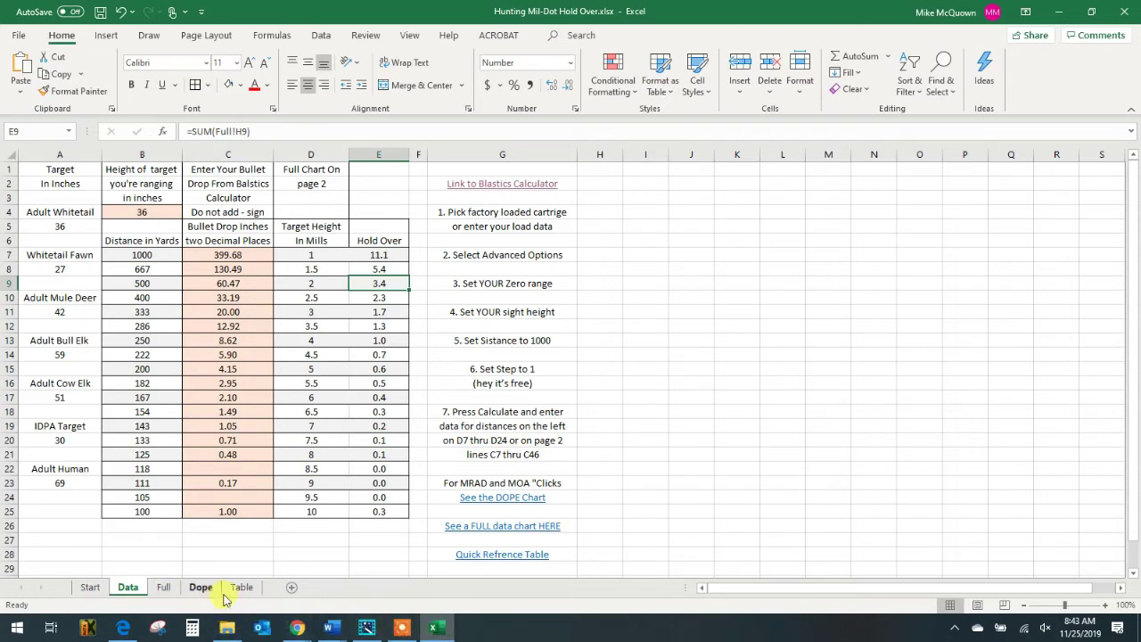
Step: Compare the Full sheet and the Start sheet's reticle with the Data sheet, checking the distance in B13 and hold-over in E15
{"action": "left_click", "coordinate": [165, 588]}
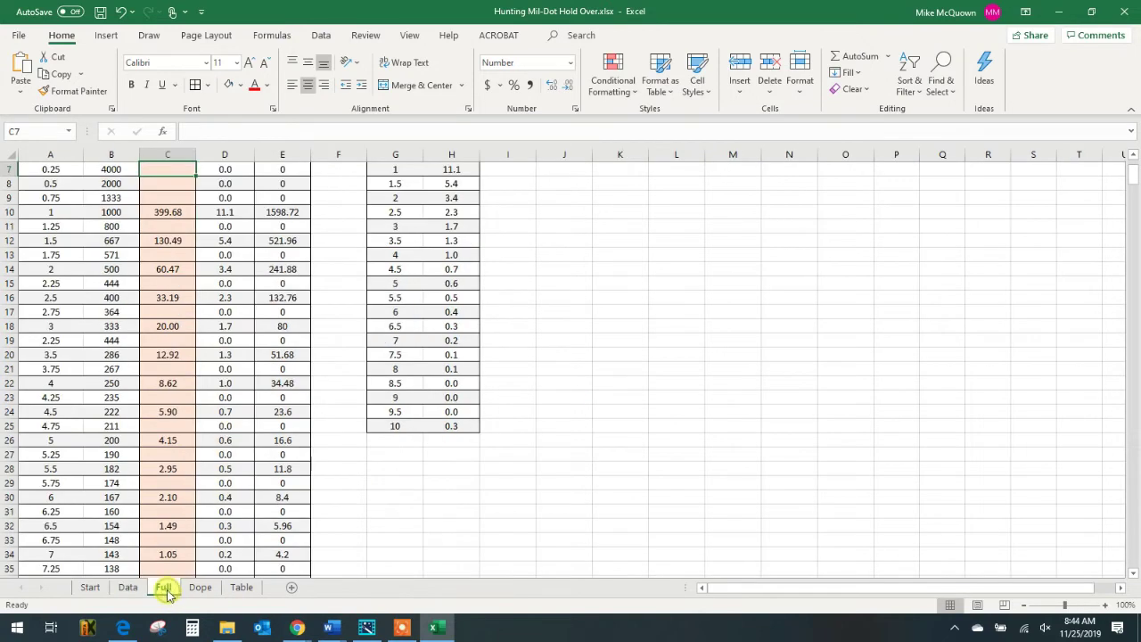
{"action": "left_click", "coordinate": [90, 588]}
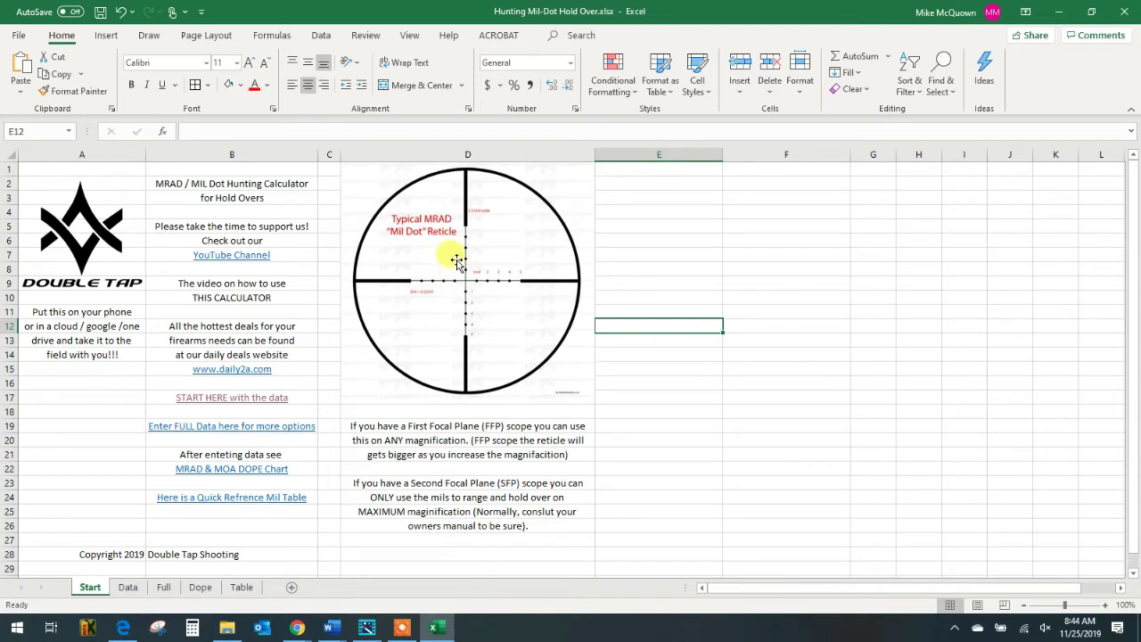
{"action": "left_click", "coordinate": [163, 587]}
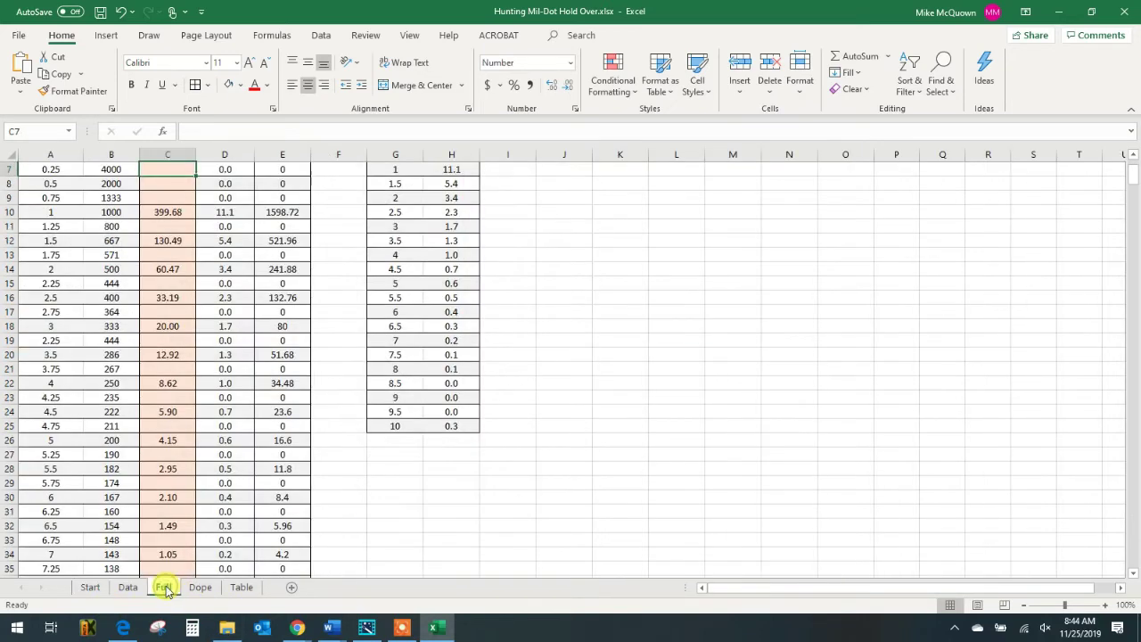
{"action": "left_click", "coordinate": [129, 589]}
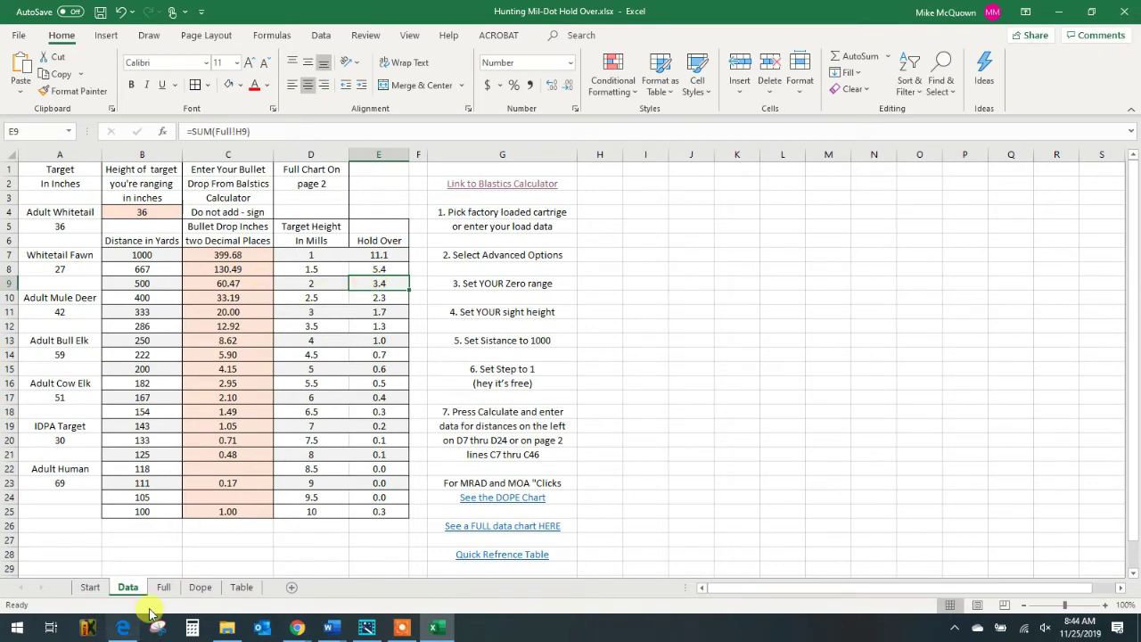
{"action": "left_click", "coordinate": [90, 588]}
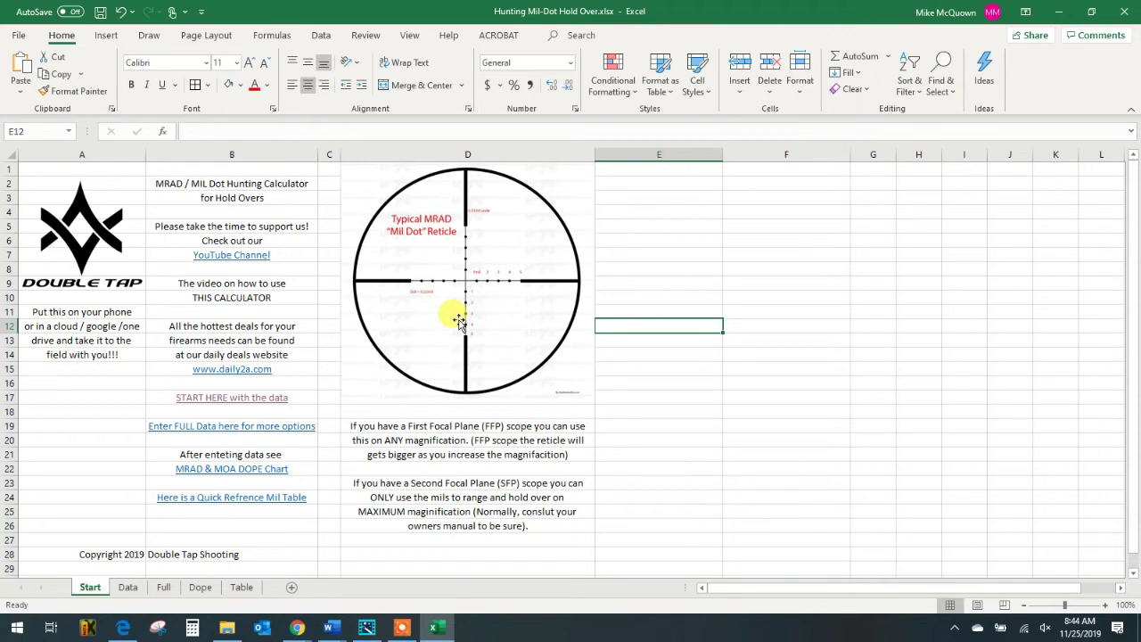
{"action": "left_click", "coordinate": [127, 588]}
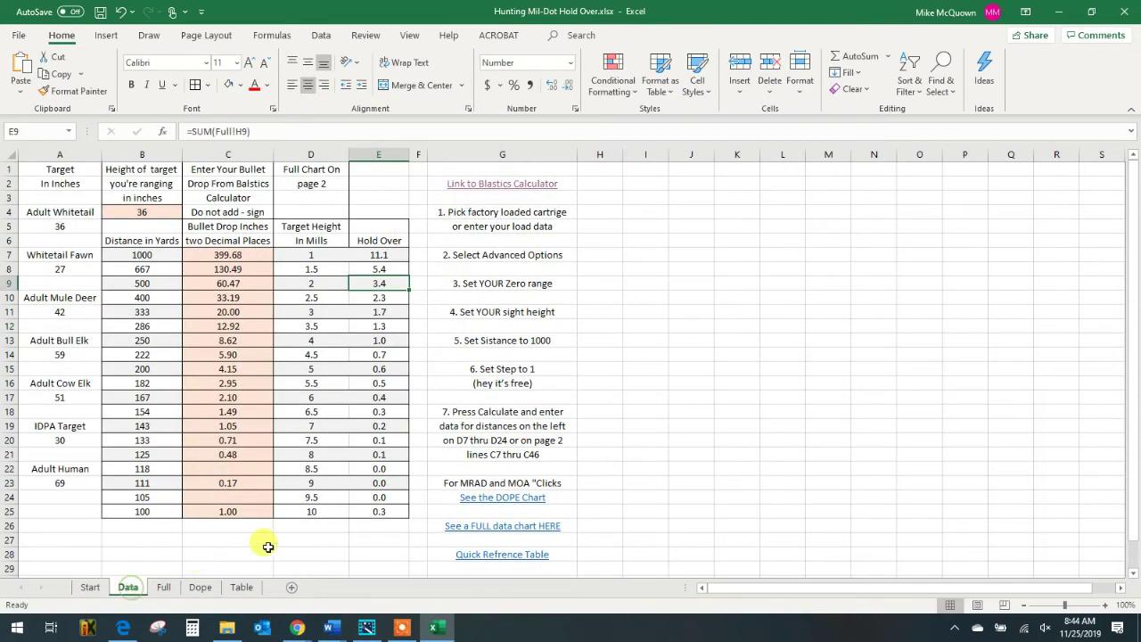
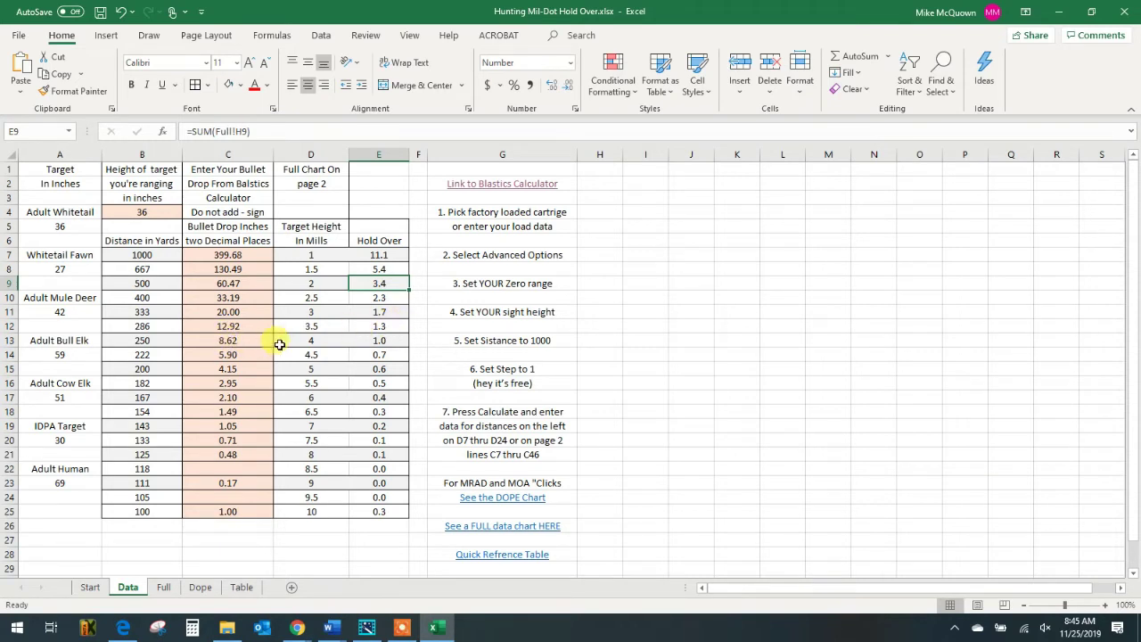
{"action": "left_click", "coordinate": [150, 343]}
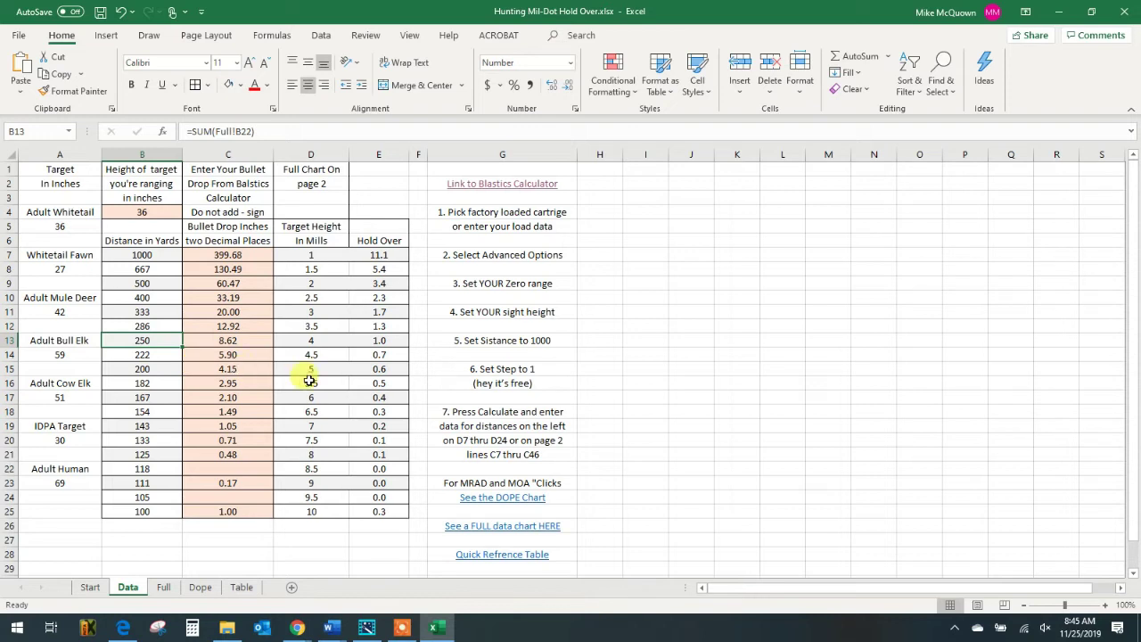
{"action": "left_click", "coordinate": [369, 370]}
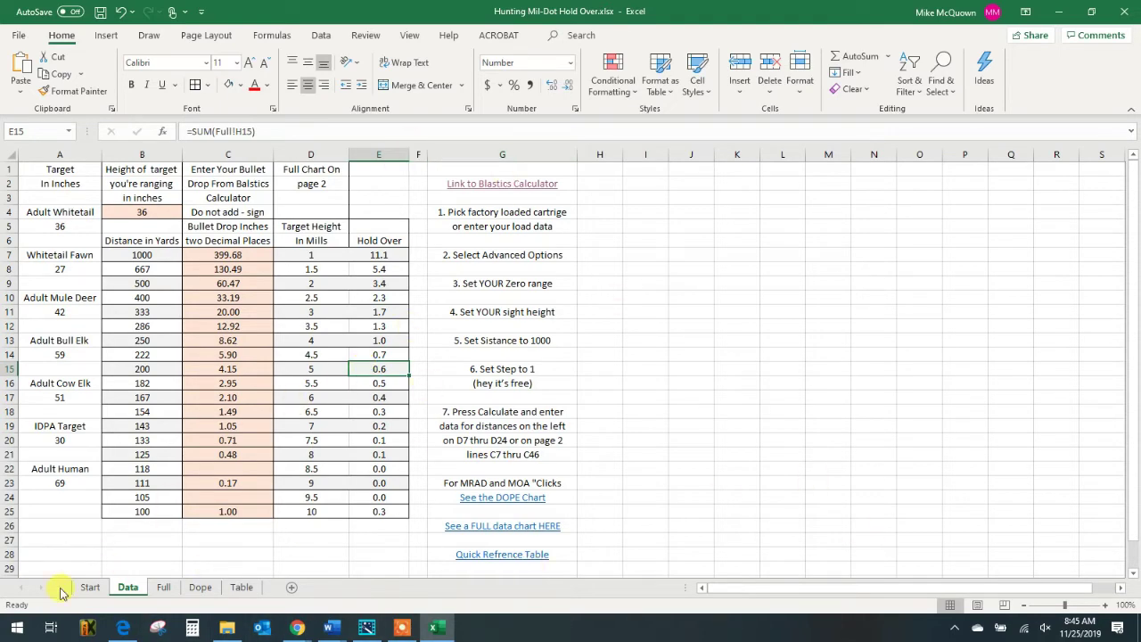
Step: Open the Full sheet and review its quarter-mil height, distance and bullet-drop columns from start to end
{"action": "left_click", "coordinate": [161, 589]}
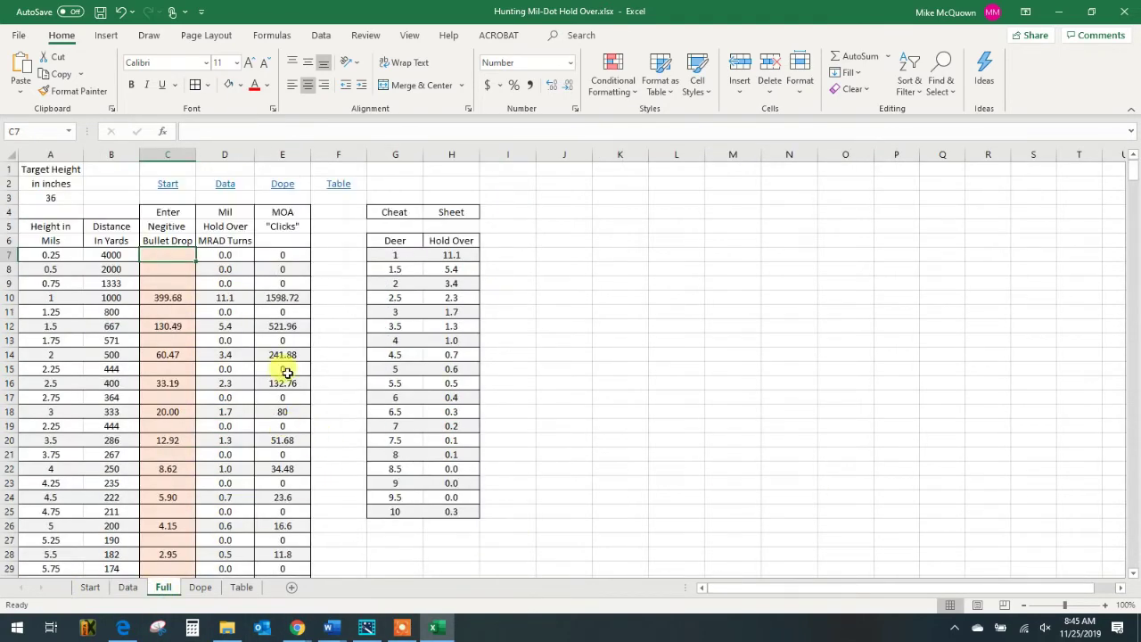
{"action": "scroll", "coordinate": [179, 330], "scroll_direction": "down", "scroll_amount": 10}
{"action": "scroll", "coordinate": [172, 458], "scroll_direction": "up", "scroll_amount": 10}
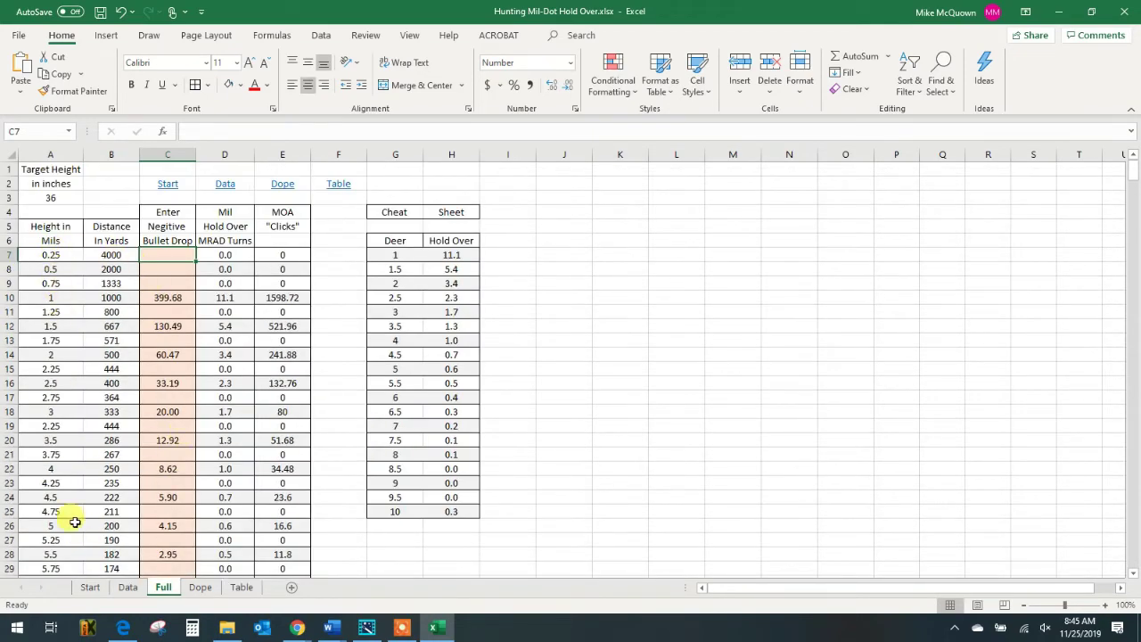
{"action": "scroll", "coordinate": [81, 523], "scroll_direction": "down", "scroll_amount": 6}
{"action": "scroll", "coordinate": [103, 532], "scroll_direction": "up", "scroll_amount": 5}
{"action": "scroll", "coordinate": [116, 524], "scroll_direction": "up", "scroll_amount": 1}
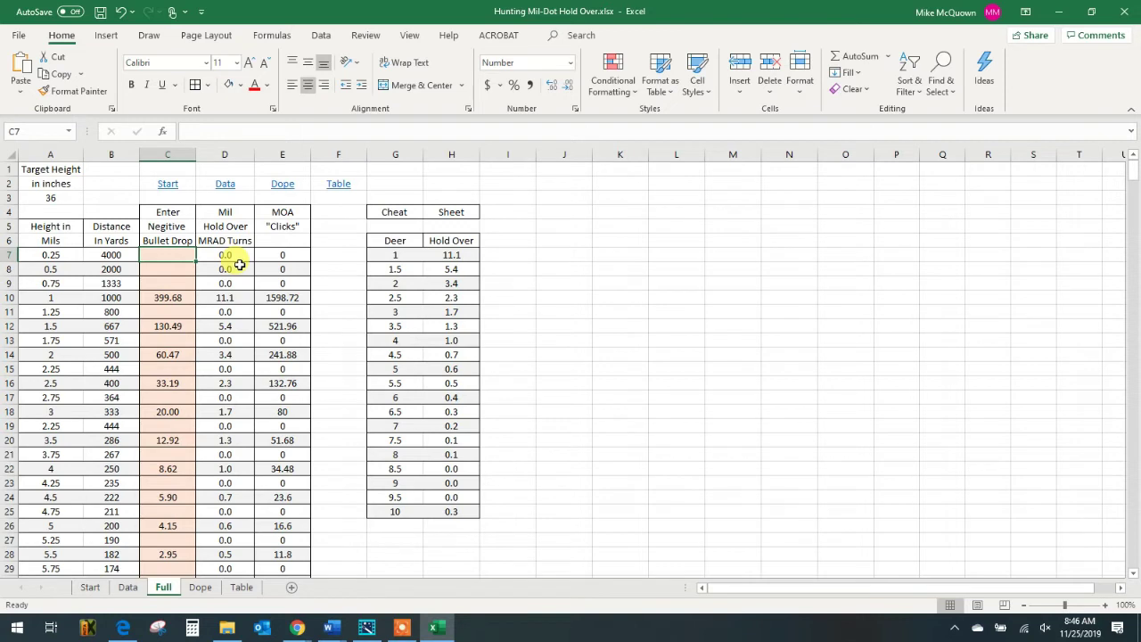
Step: Examine the mil hold-over in D10 and review the MRAD and MOA clicks columns of the Full sheet
{"action": "left_click", "coordinate": [224, 297]}
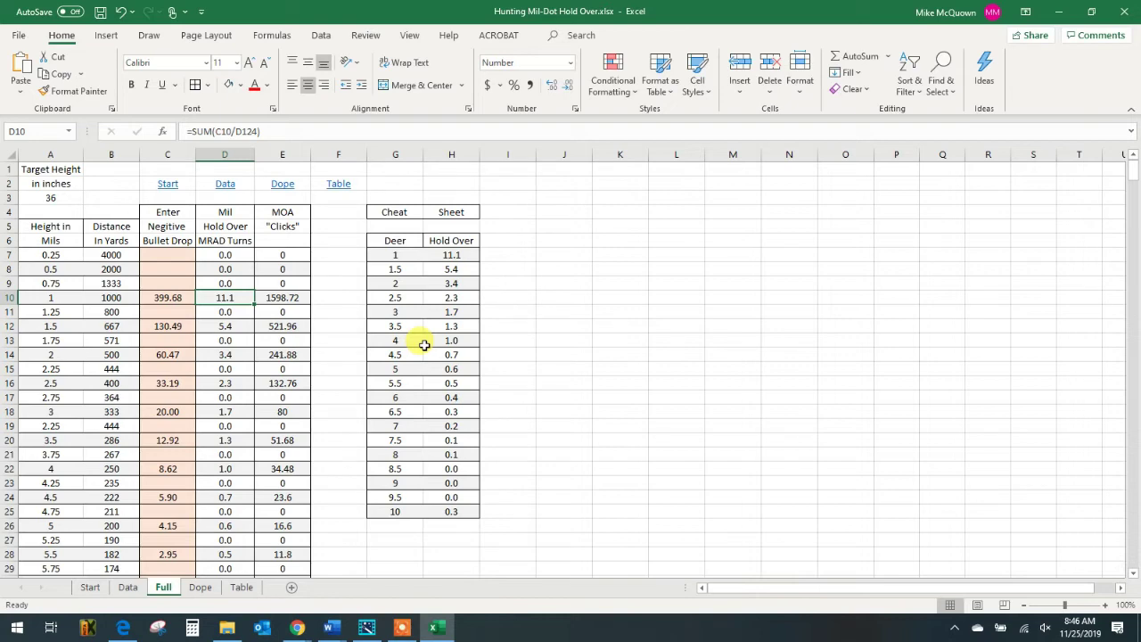
{"action": "scroll", "coordinate": [425, 345], "scroll_direction": "down", "scroll_amount": 9}
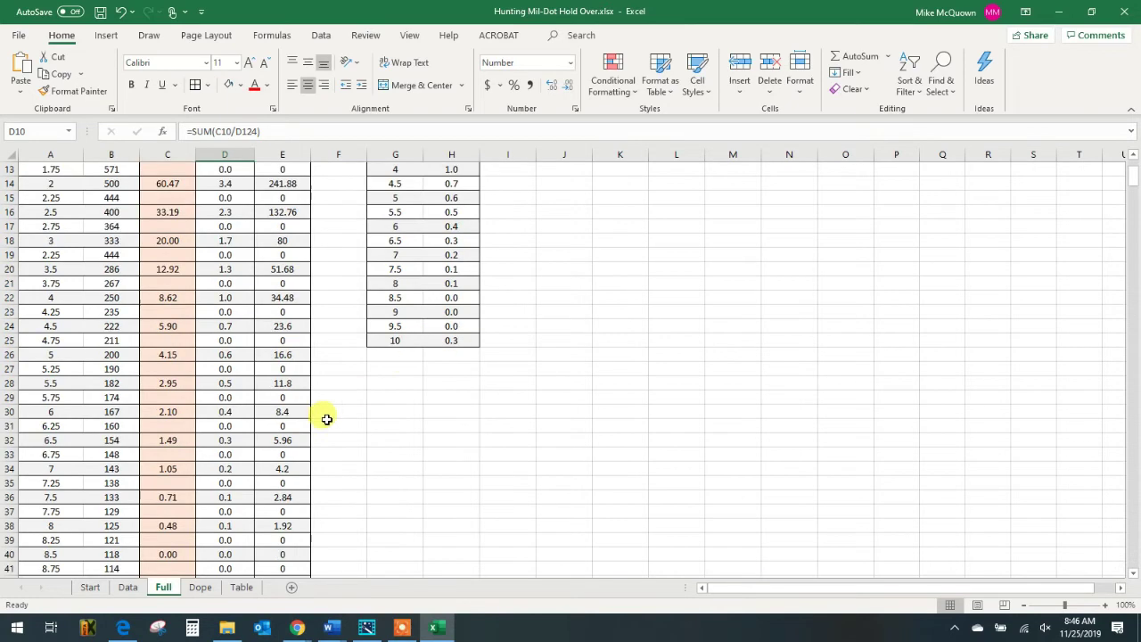
{"action": "scroll", "coordinate": [315, 445], "scroll_direction": "up", "scroll_amount": 2}
{"action": "scroll", "coordinate": [314, 445], "scroll_direction": "up", "scroll_amount": 6}
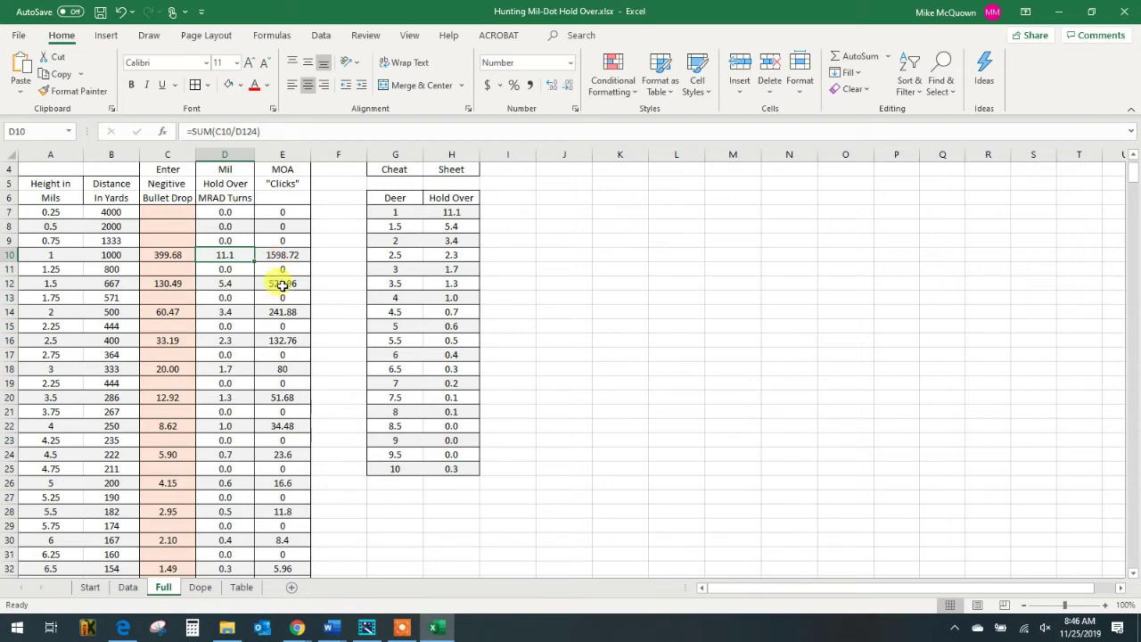
{"action": "scroll", "coordinate": [280, 295], "scroll_direction": "down", "scroll_amount": 8}
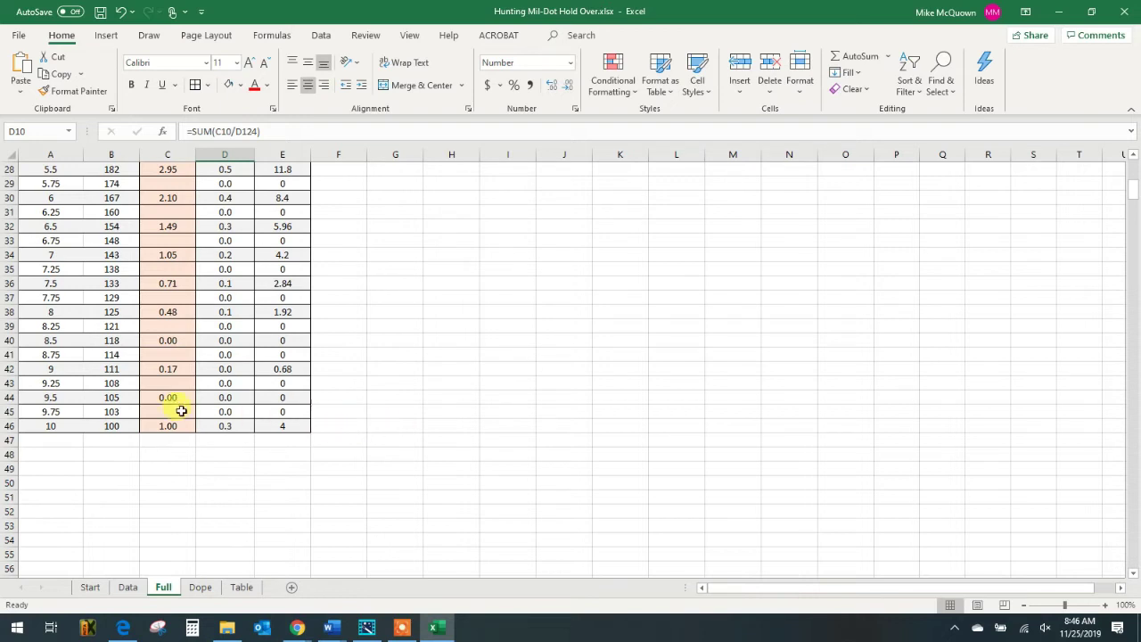
{"action": "scroll", "coordinate": [255, 478], "scroll_direction": "up", "scroll_amount": 8}
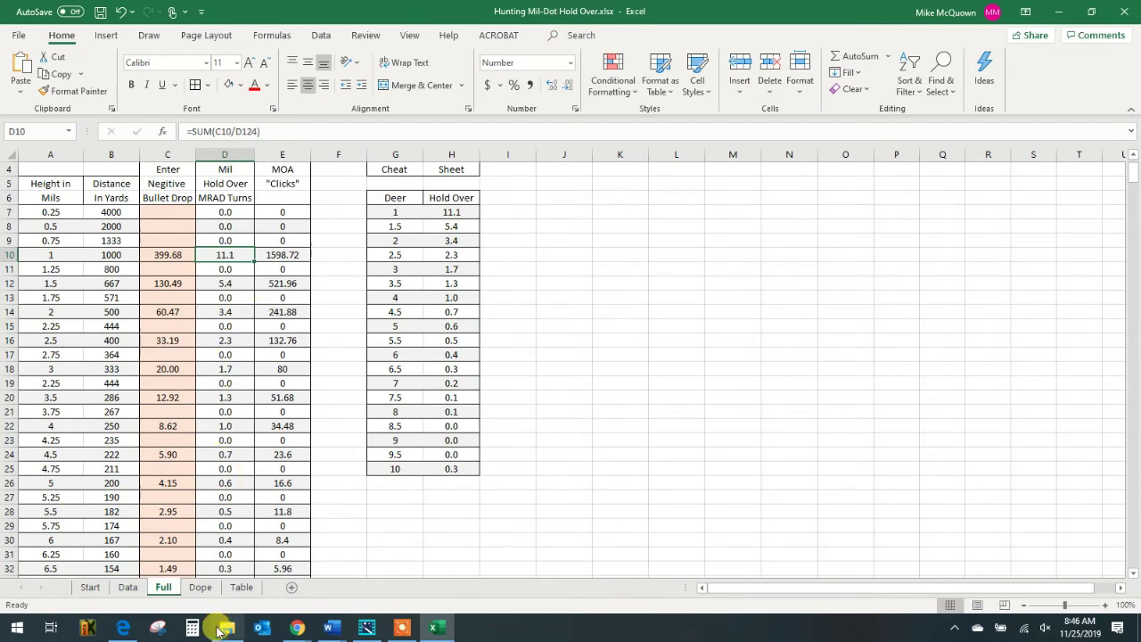
Step: Compare the Data sheet's hold-over column with the Full sheet and inspect the 100-yard bullet drop in C46
{"action": "left_click", "coordinate": [128, 588]}
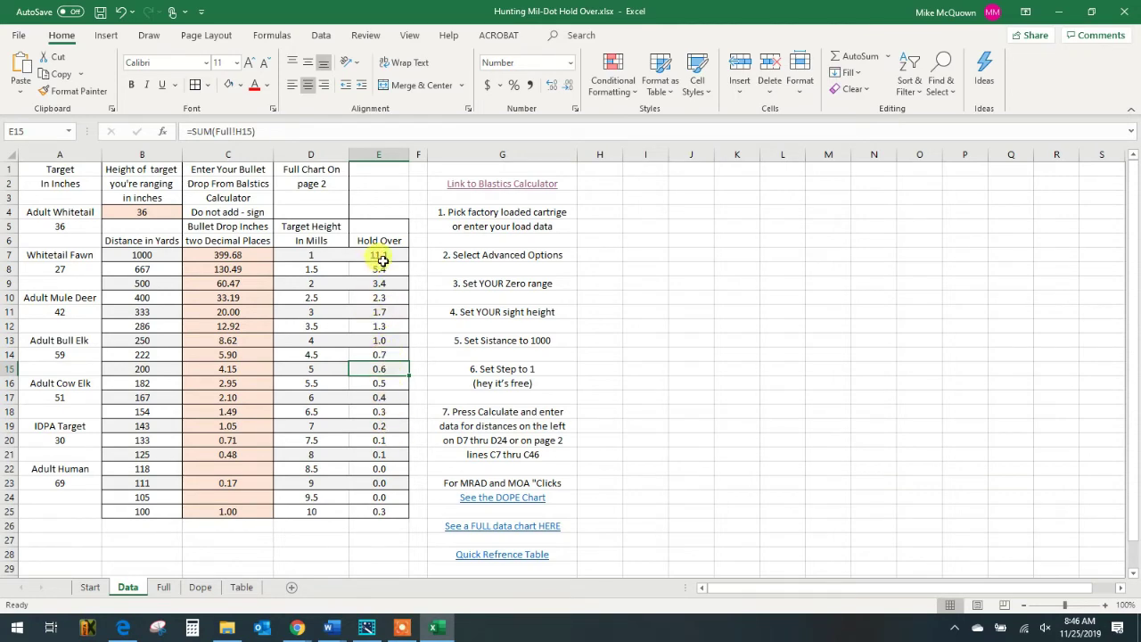
{"action": "left_click", "coordinate": [164, 587]}
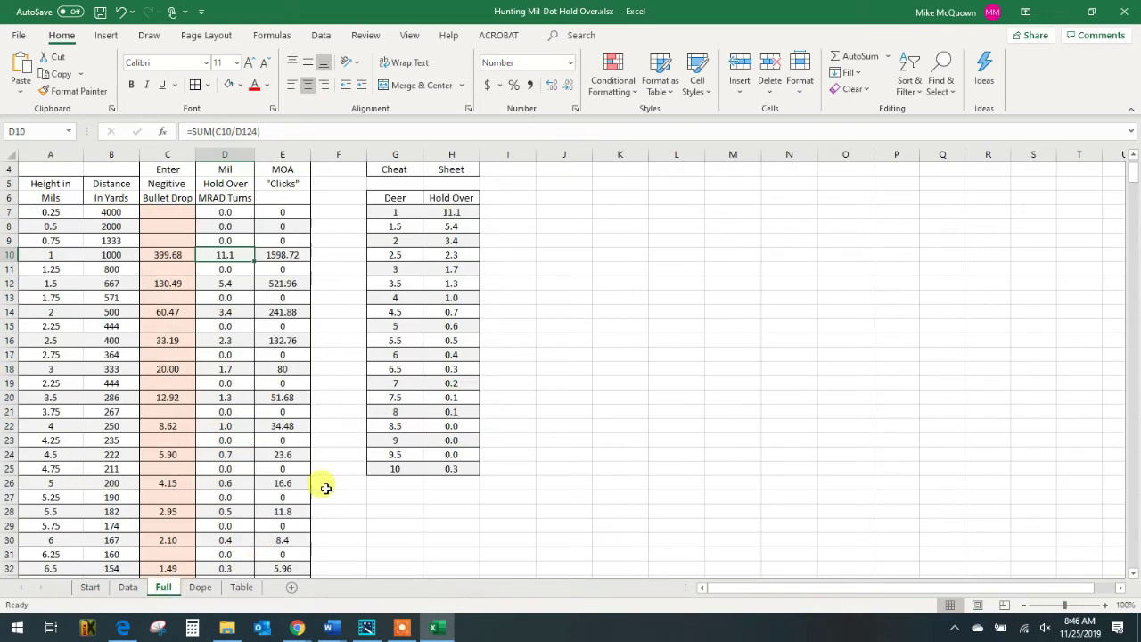
{"action": "scroll", "coordinate": [314, 486], "scroll_direction": "down", "scroll_amount": 7}
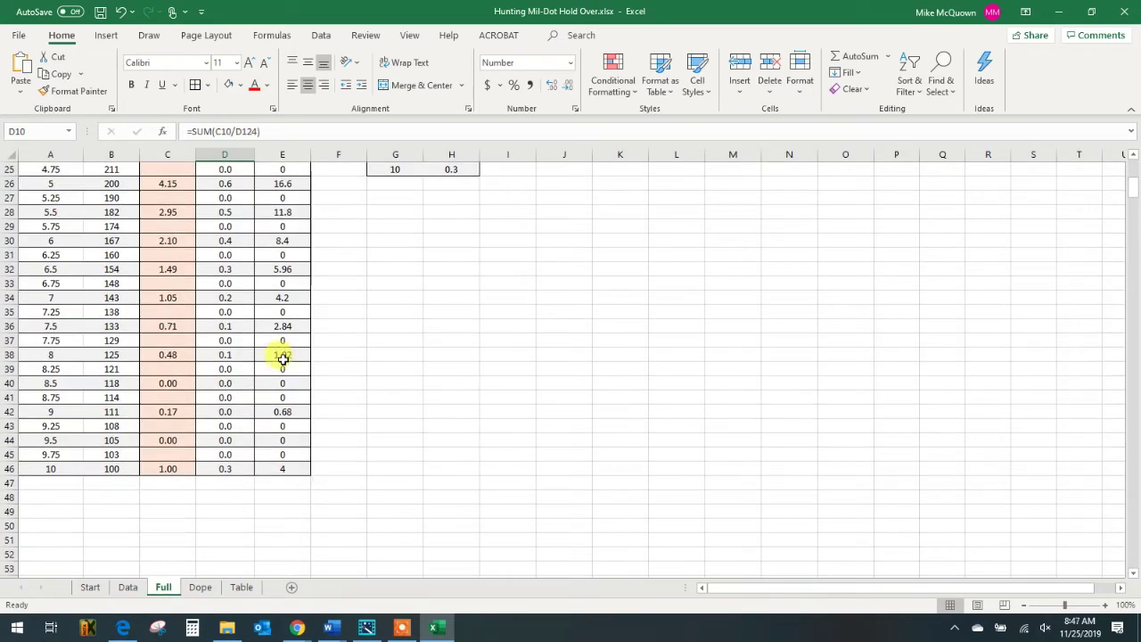
{"action": "scroll", "coordinate": [289, 391], "scroll_direction": "up", "scroll_amount": 1}
{"action": "scroll", "coordinate": [289, 391], "scroll_direction": "up", "scroll_amount": 8}
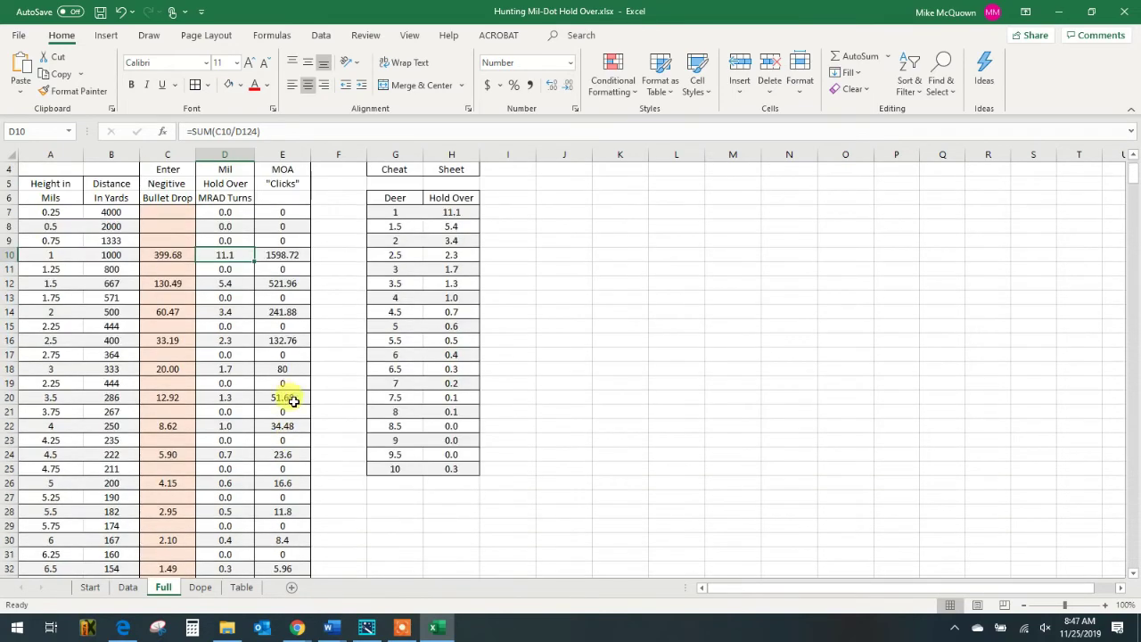
{"action": "scroll", "coordinate": [275, 258], "scroll_direction": "down", "scroll_amount": 8}
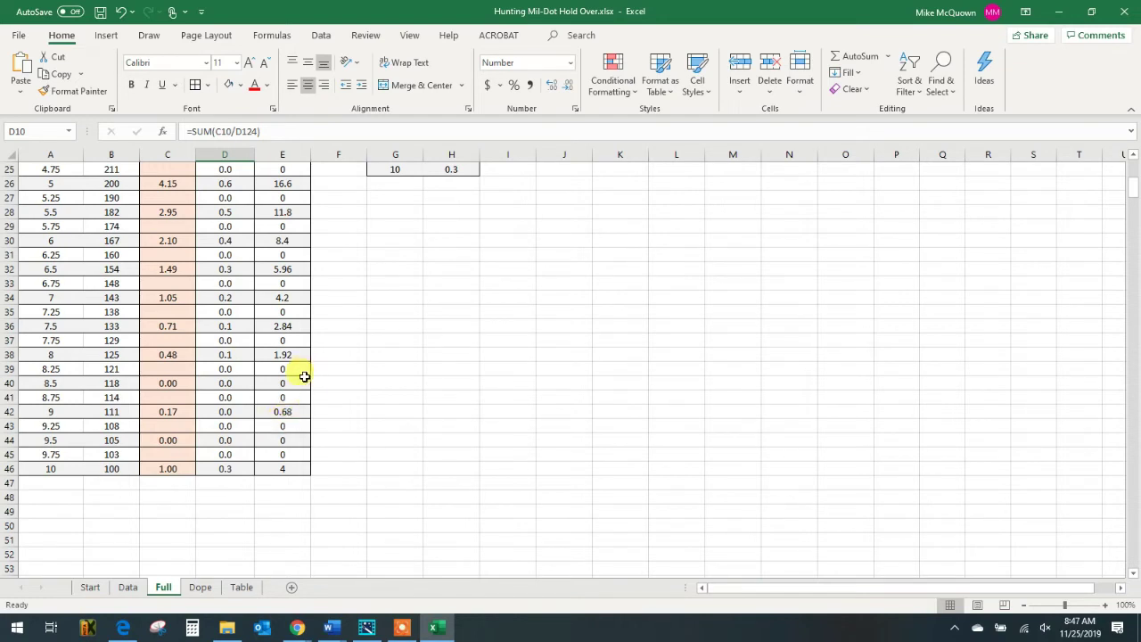
{"action": "left_click", "coordinate": [175, 472]}
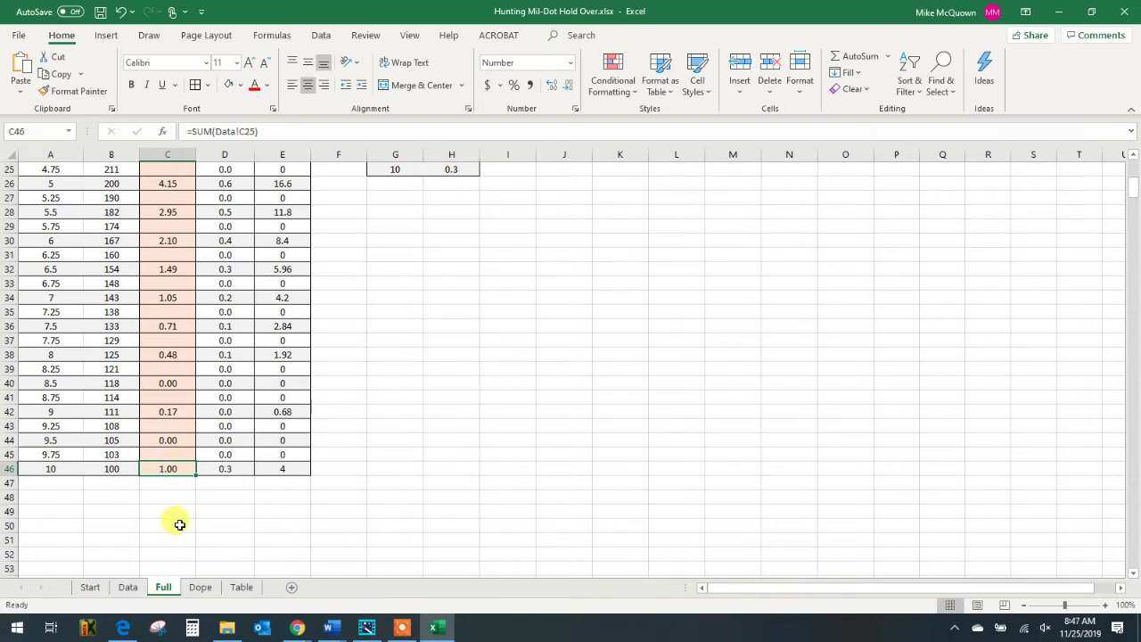
Step: Set the 100-yard bullet drop in C25 of the Data sheet to 0
{"action": "left_click", "coordinate": [129, 590]}
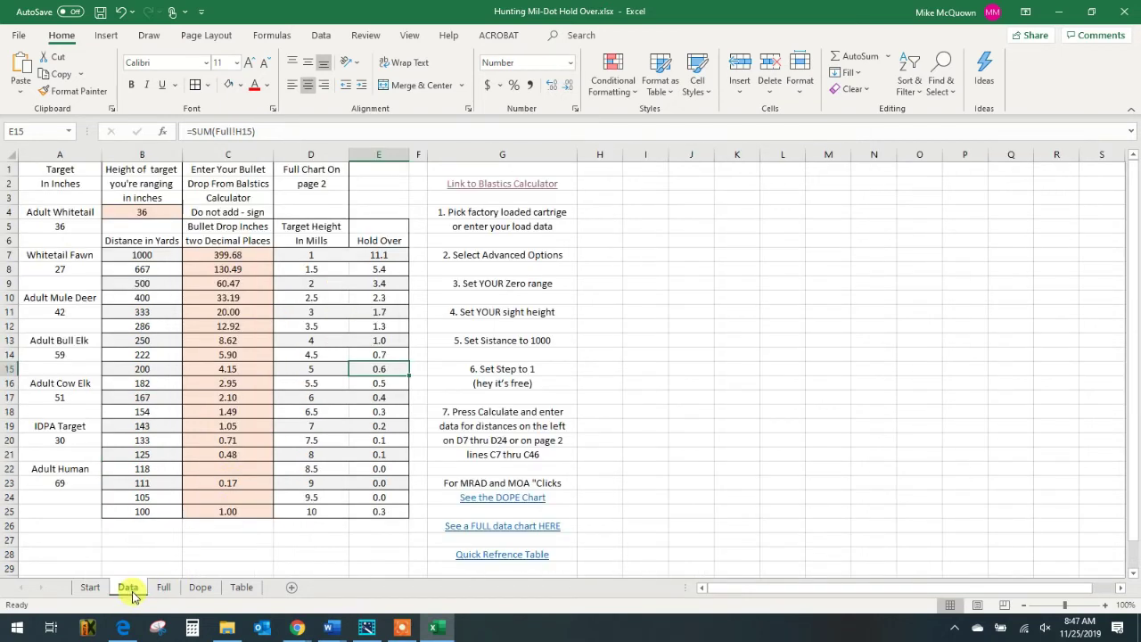
{"action": "left_click", "coordinate": [217, 514]}
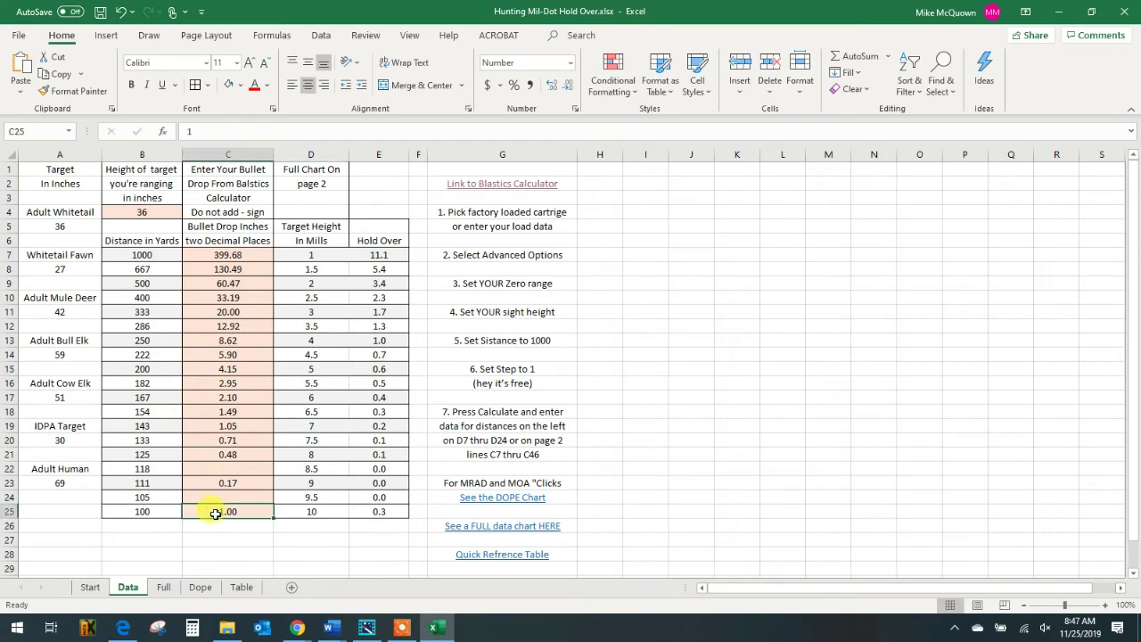
{"action": "left_click", "coordinate": [221, 485]}
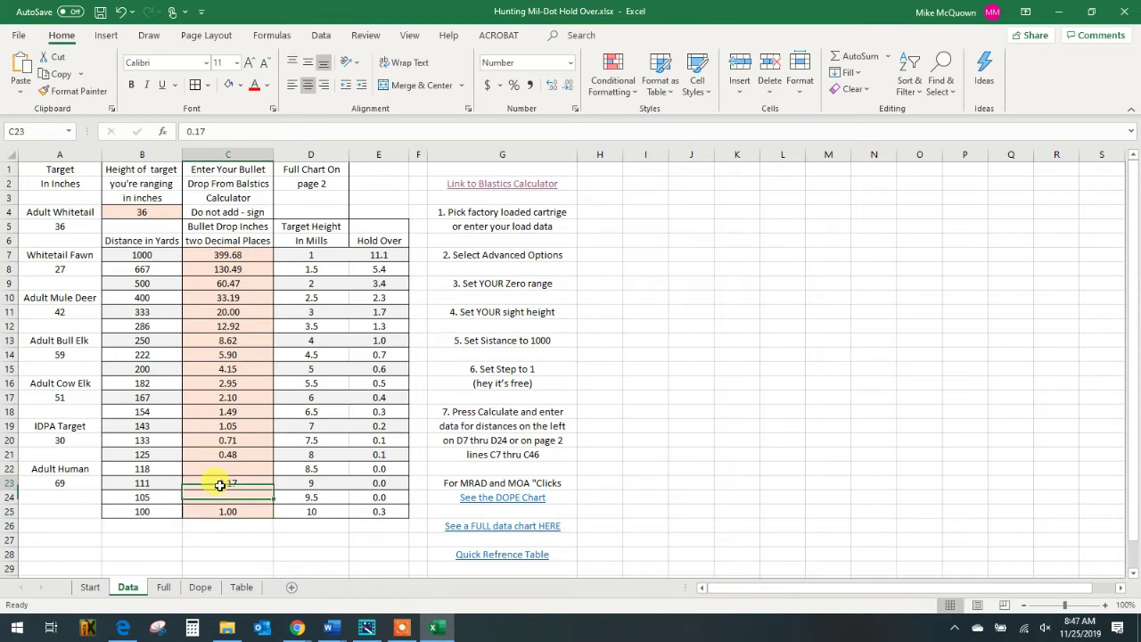
{"action": "left_click", "coordinate": [222, 499]}
{"action": "left_click", "coordinate": [228, 512]}
{"action": "type", "text": "0"}
{"action": "key", "text": "Return"}
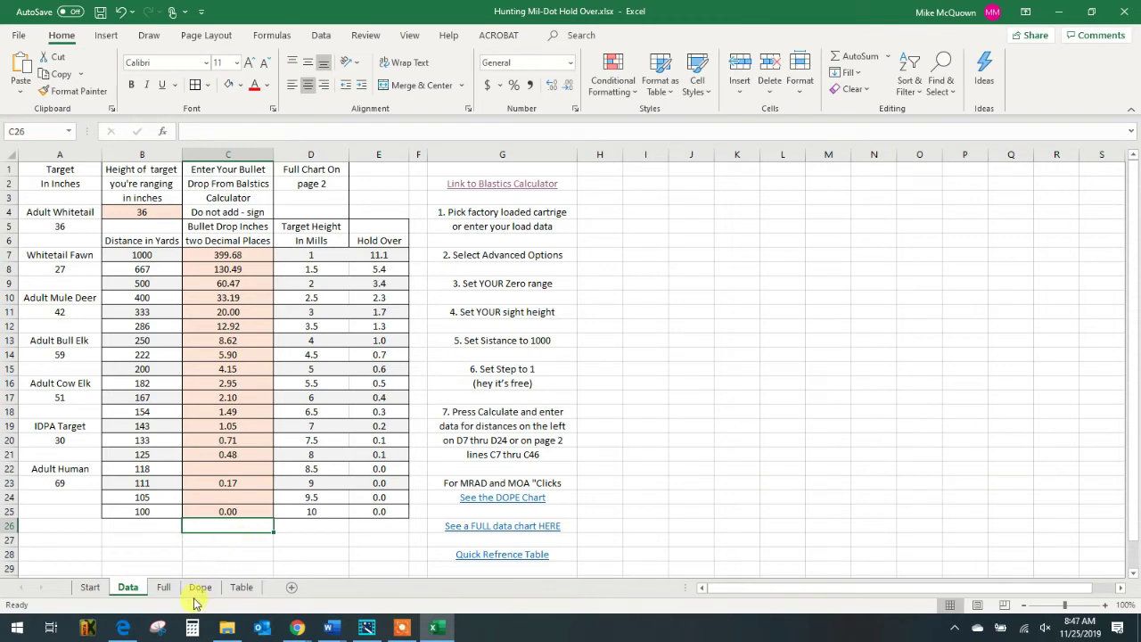
Step: Compare the 100-yard row across the Dope, Full and Data sheets
{"action": "left_click", "coordinate": [202, 589]}
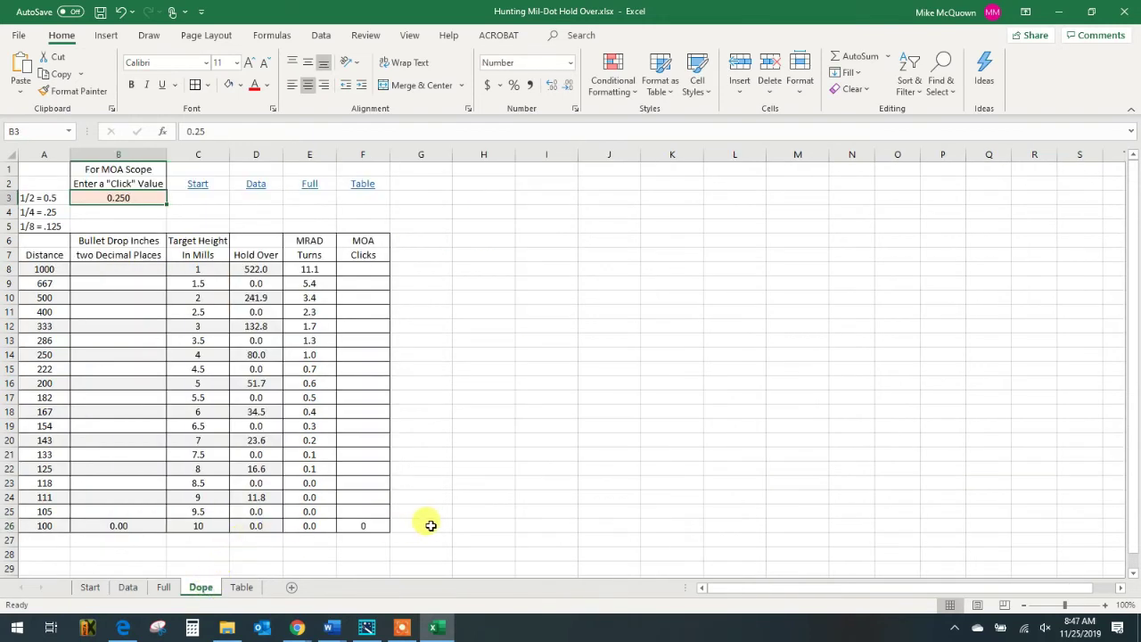
{"action": "left_click", "coordinate": [163, 588]}
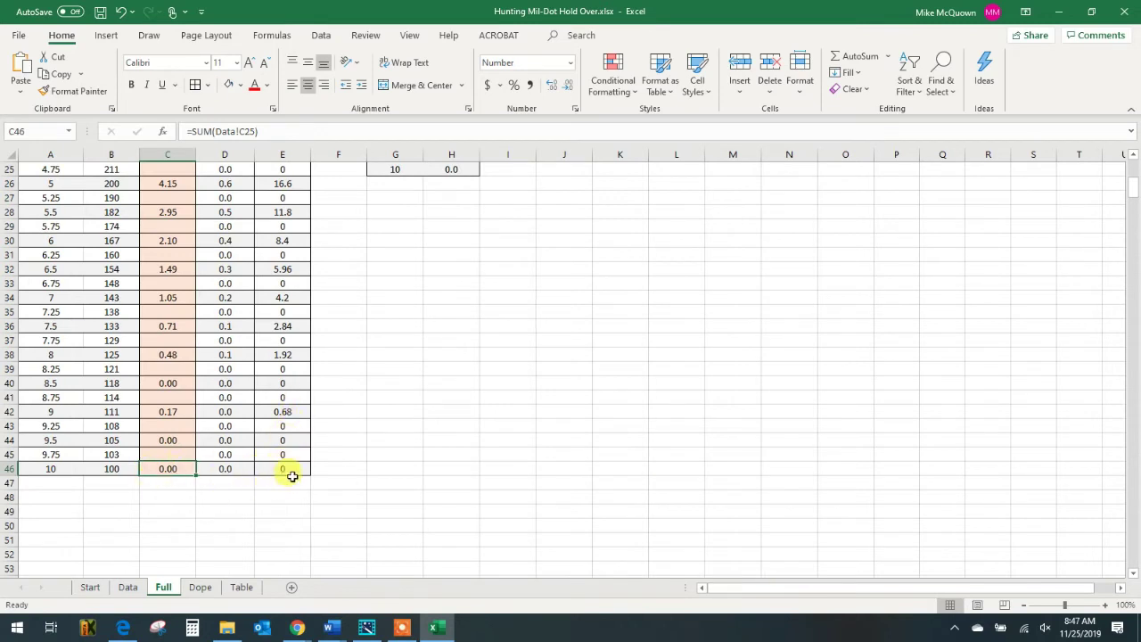
{"action": "left_click", "coordinate": [128, 588]}
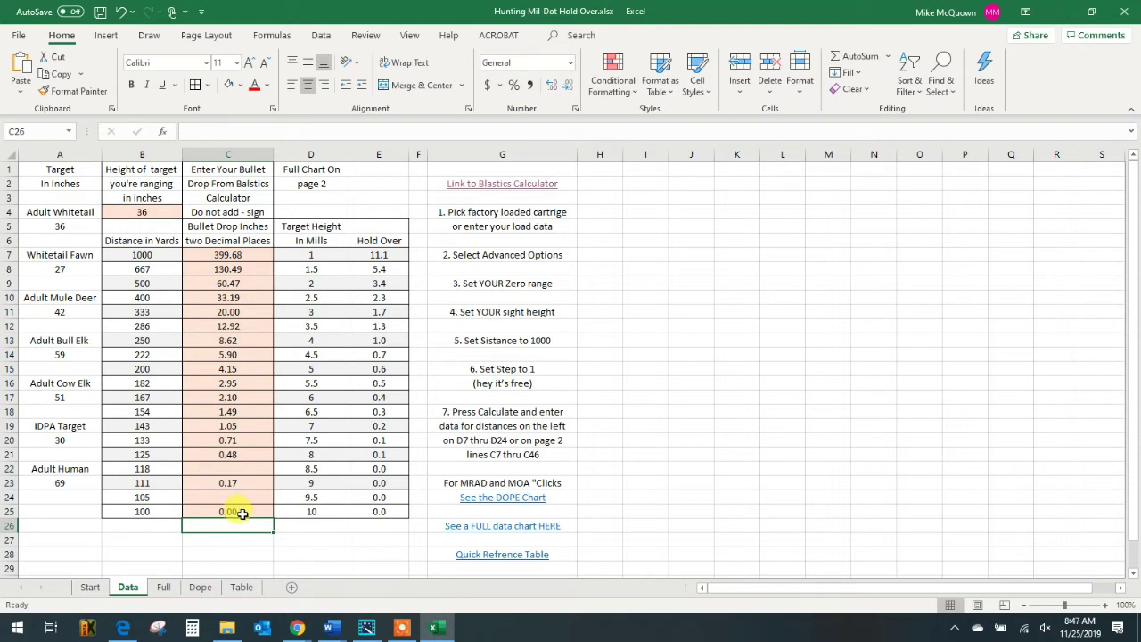
{"action": "left_click", "coordinate": [200, 587]}
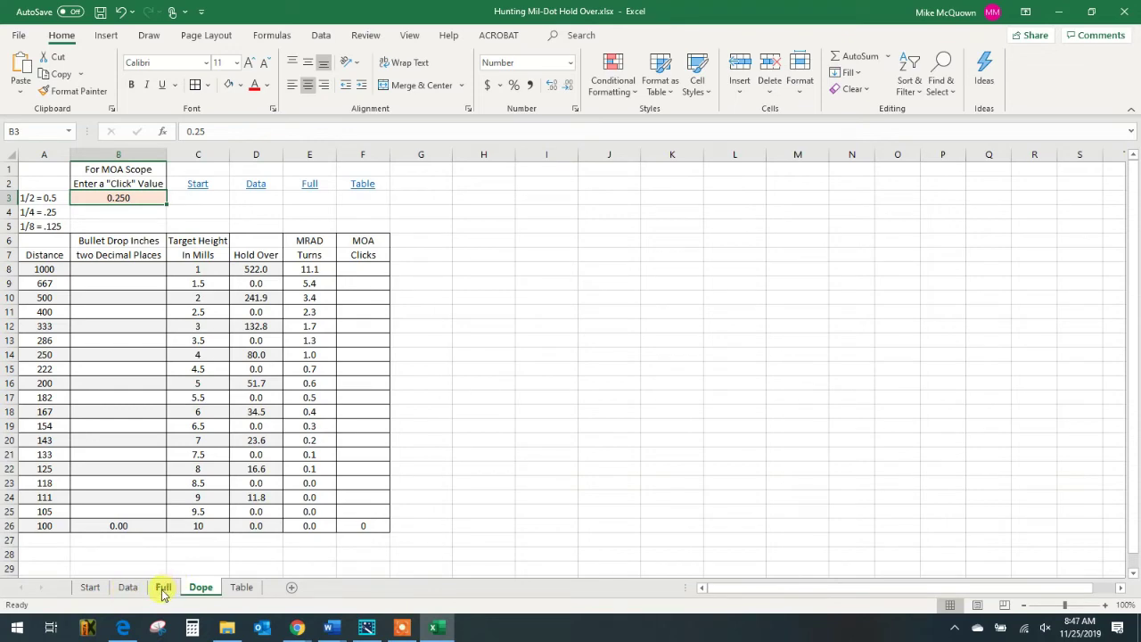
Step: Review the Full sheet's distance, bullet-drop, mil hold-over and MOA clicks columns from the first row to the 100-yard row
{"action": "left_click", "coordinate": [163, 588]}
{"action": "scroll", "coordinate": [226, 561], "scroll_direction": "up", "scroll_amount": 3}
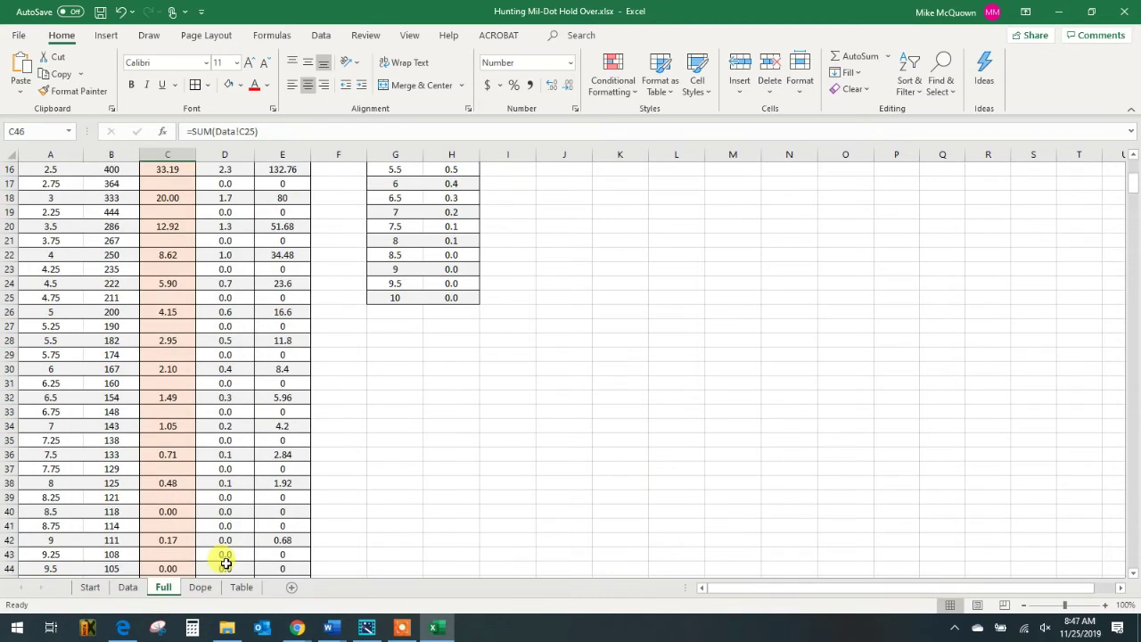
{"action": "scroll", "coordinate": [224, 562], "scroll_direction": "up", "scroll_amount": 5}
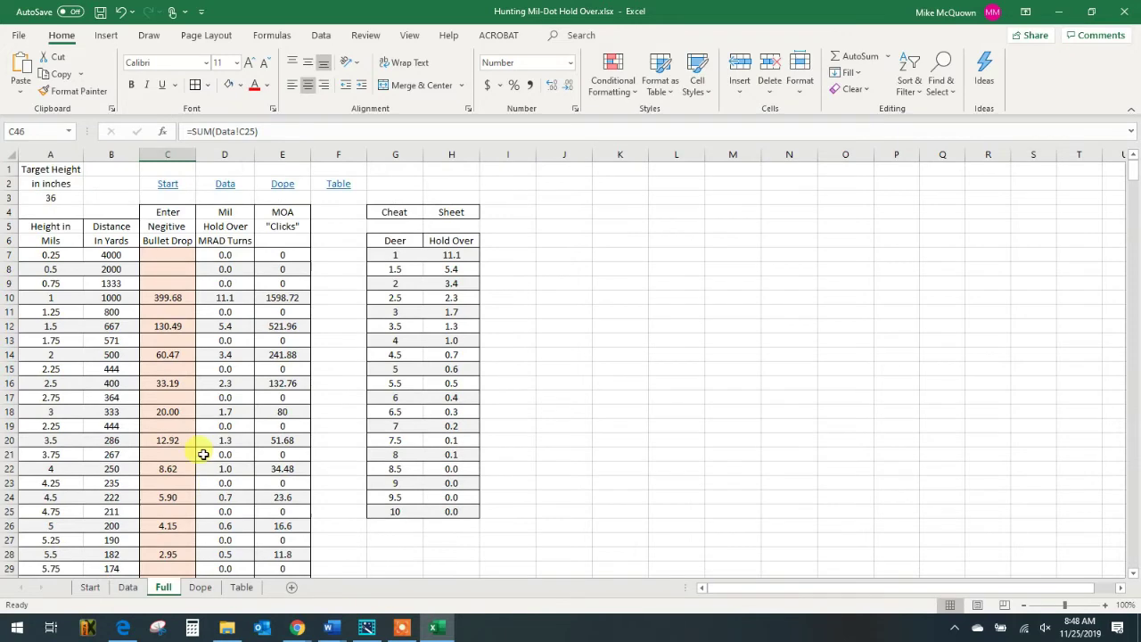
{"action": "scroll", "coordinate": [272, 375], "scroll_direction": "down", "scroll_amount": 8}
{"action": "scroll", "coordinate": [256, 489], "scroll_direction": "up", "scroll_amount": 4}
{"action": "scroll", "coordinate": [295, 481], "scroll_direction": "up", "scroll_amount": 4}
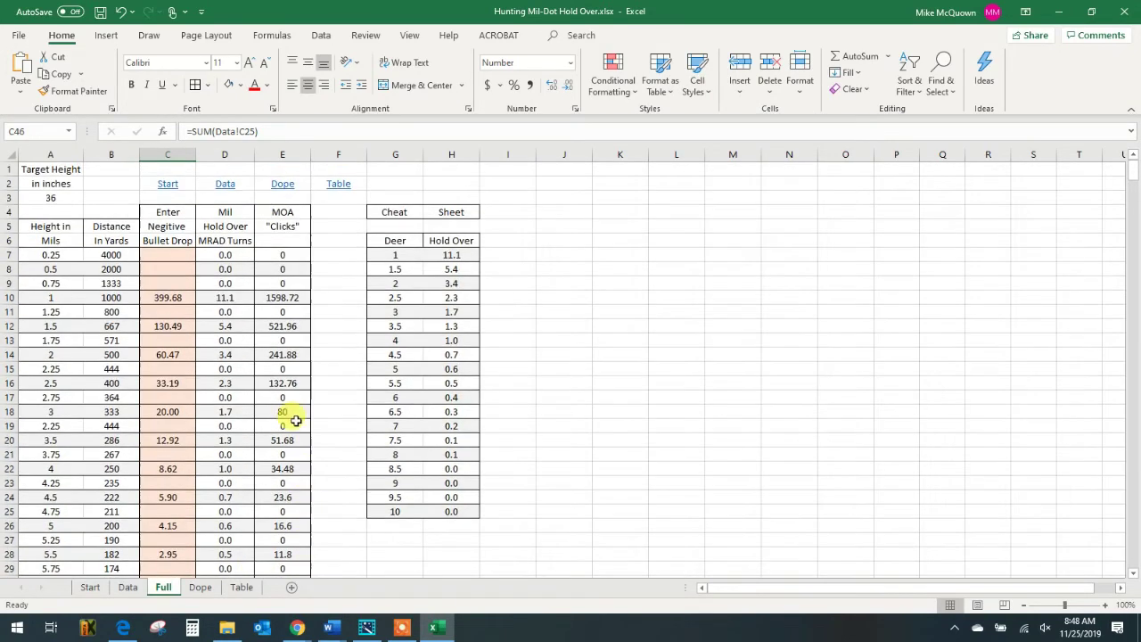
{"action": "scroll", "coordinate": [239, 309], "scroll_direction": "down", "scroll_amount": 7}
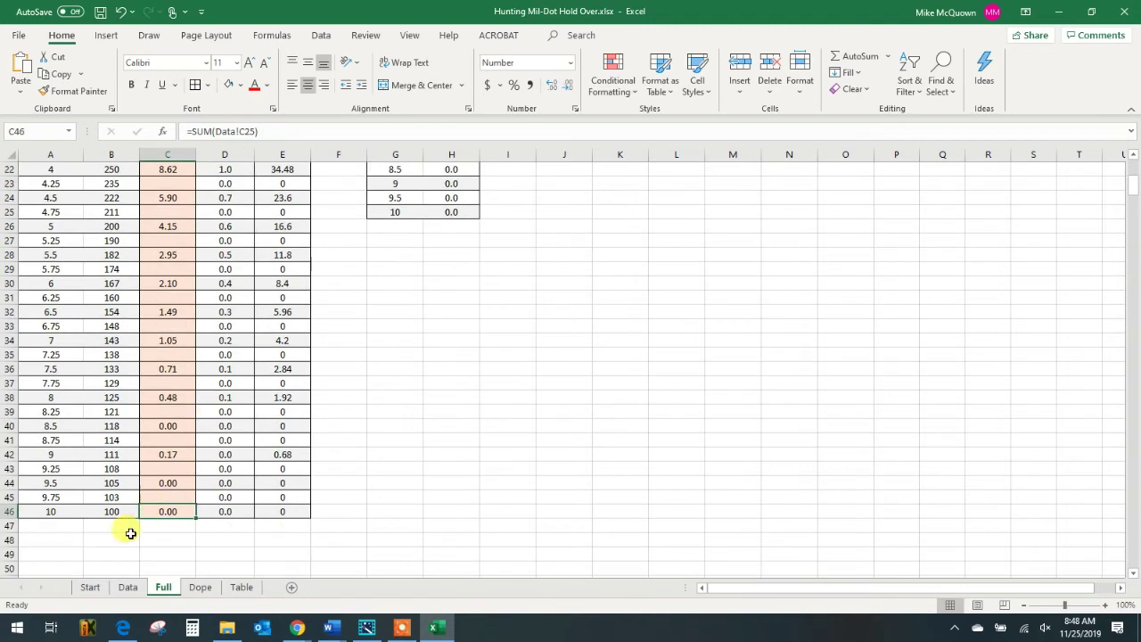
{"action": "scroll", "coordinate": [112, 509], "scroll_direction": "up", "scroll_amount": 3}
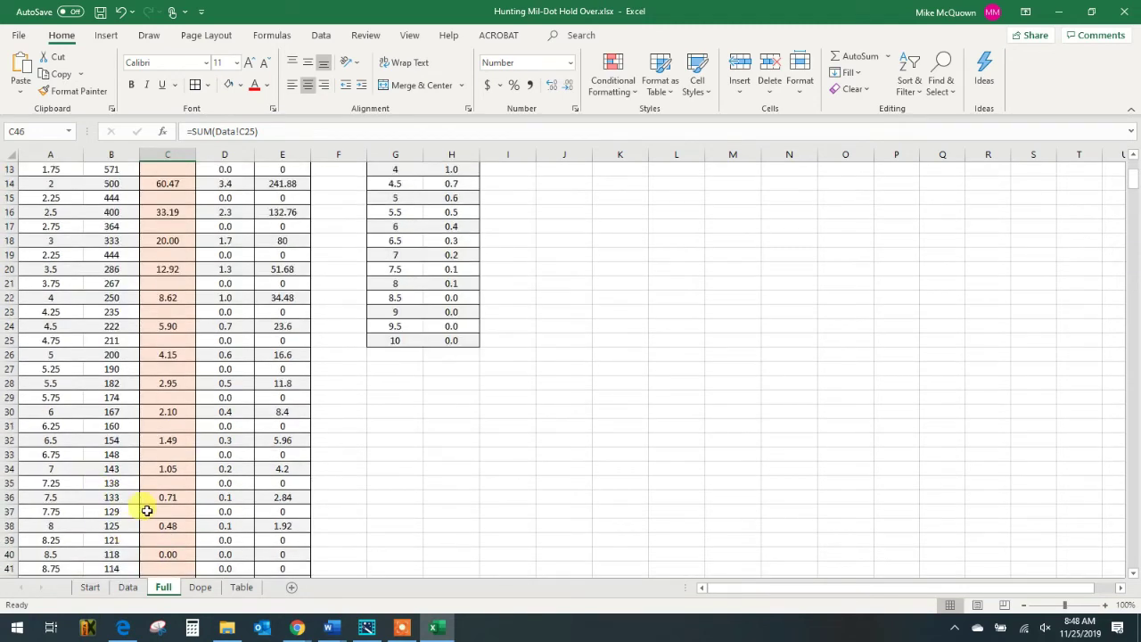
{"action": "scroll", "coordinate": [128, 510], "scroll_direction": "up", "scroll_amount": 4}
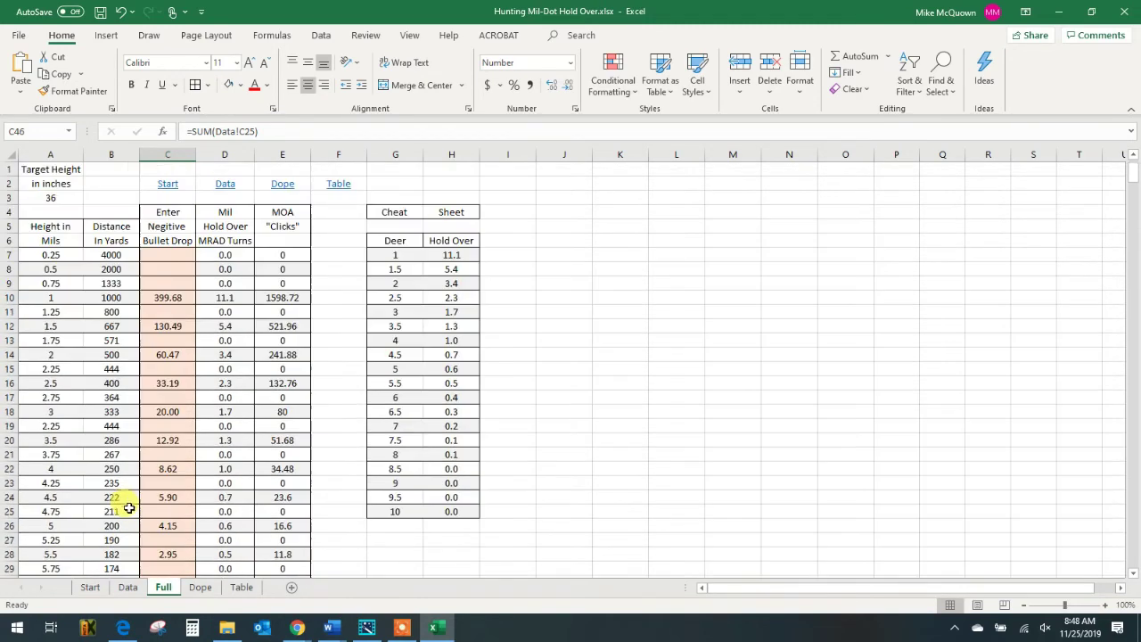
Step: Inspect the 333-yard MRAD turns in D18 and MOA clicks in E18 of the Full sheet
{"action": "scroll", "coordinate": [226, 379], "scroll_direction": "down", "scroll_amount": 2}
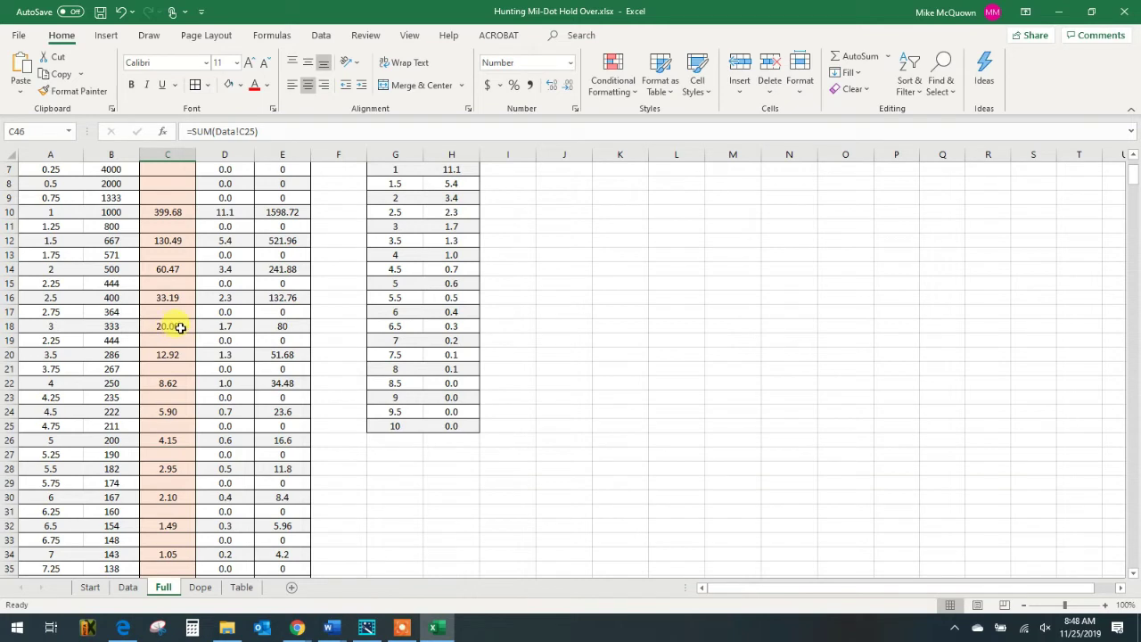
{"action": "left_click", "coordinate": [224, 327]}
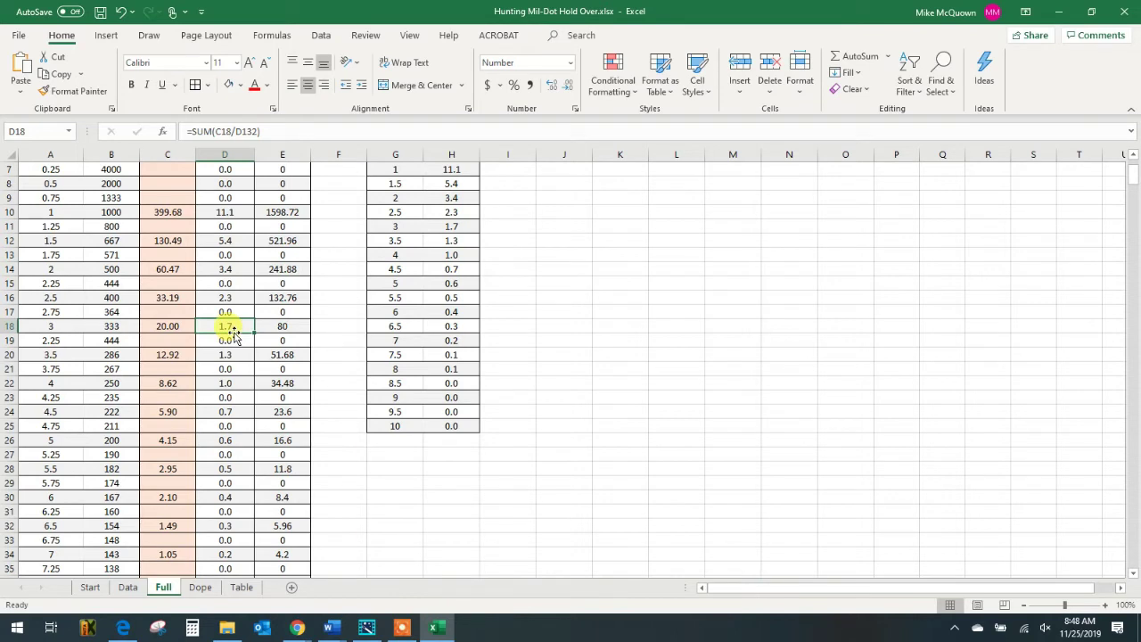
{"action": "left_click", "coordinate": [285, 328]}
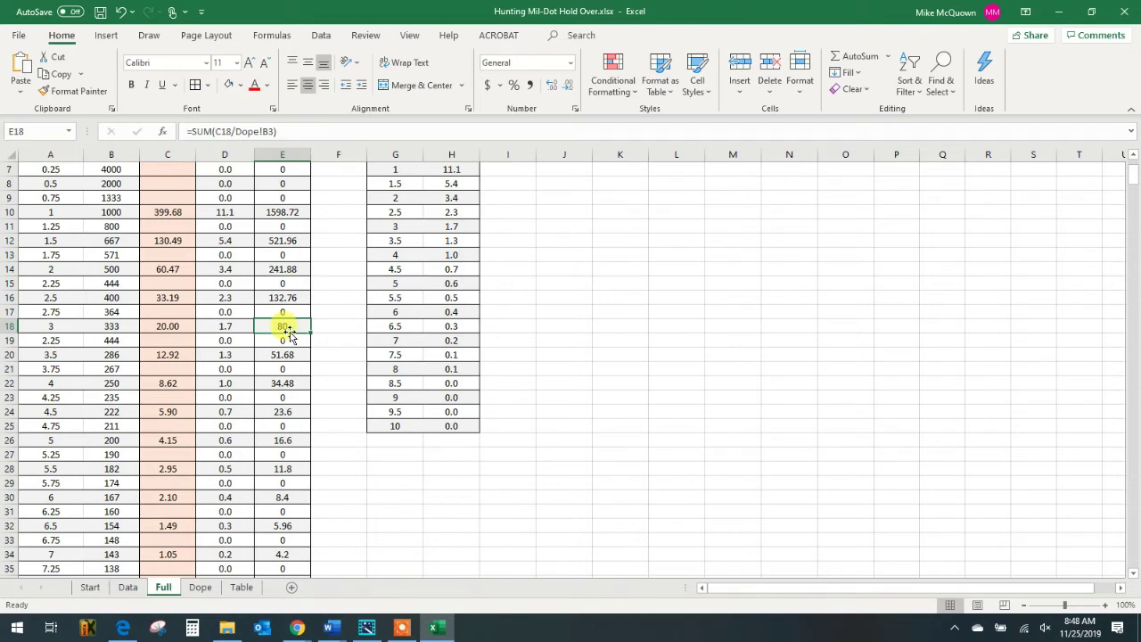
{"action": "scroll", "coordinate": [258, 331], "scroll_direction": "up", "scroll_amount": 2}
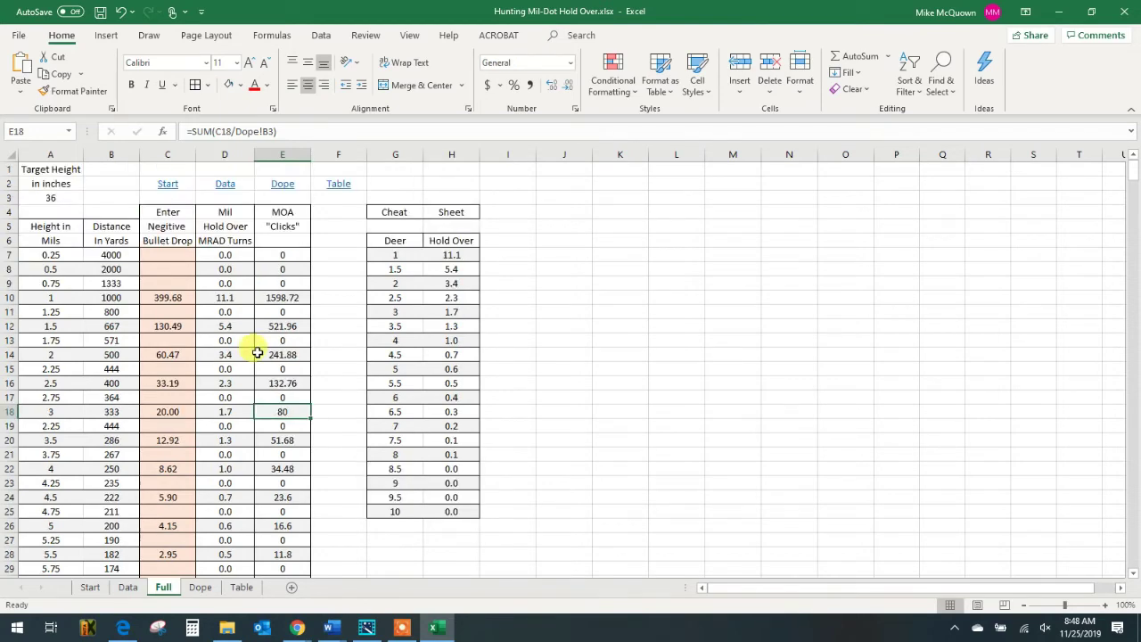
Step: Open the Dope sheet and inspect the bullet-drop cells B8, B10, B11, B15 and B18 for missing data
{"action": "left_click", "coordinate": [200, 586]}
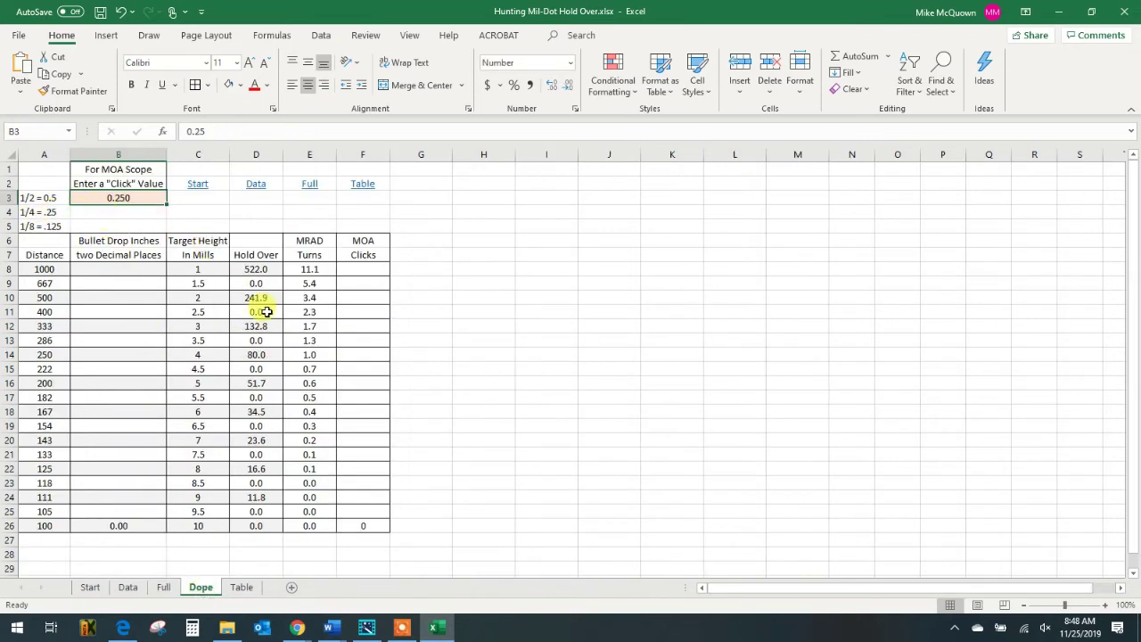
{"action": "left_click", "coordinate": [117, 269]}
{"action": "left_click", "coordinate": [119, 298]}
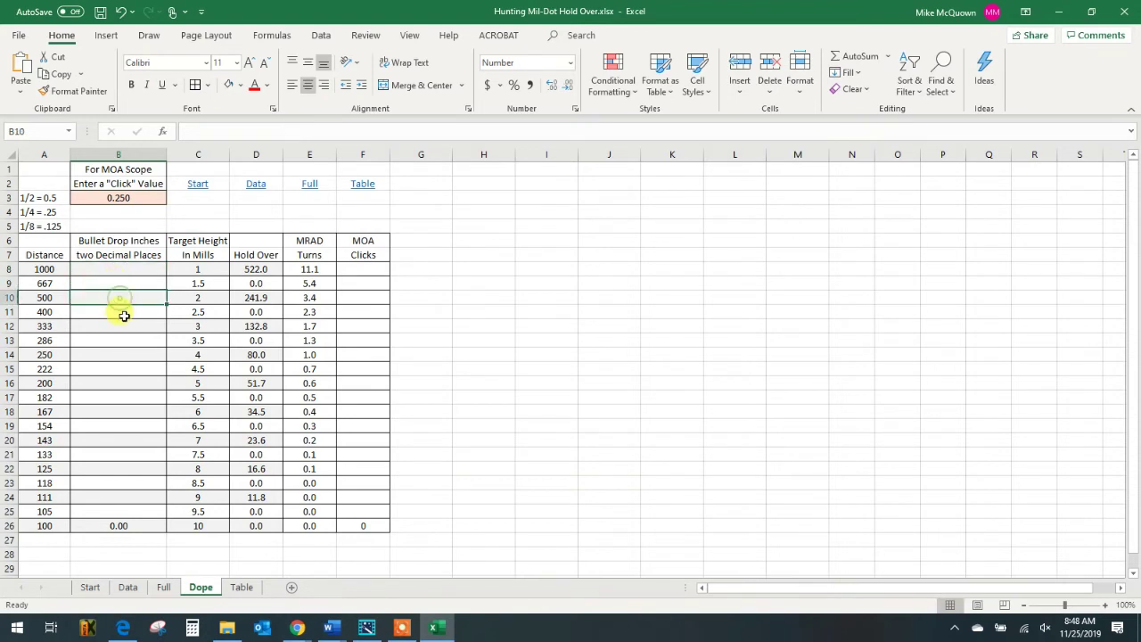
{"action": "left_click", "coordinate": [120, 312]}
{"action": "left_click", "coordinate": [112, 369]}
{"action": "left_click", "coordinate": [117, 412]}
{"action": "left_click", "coordinate": [125, 269]}
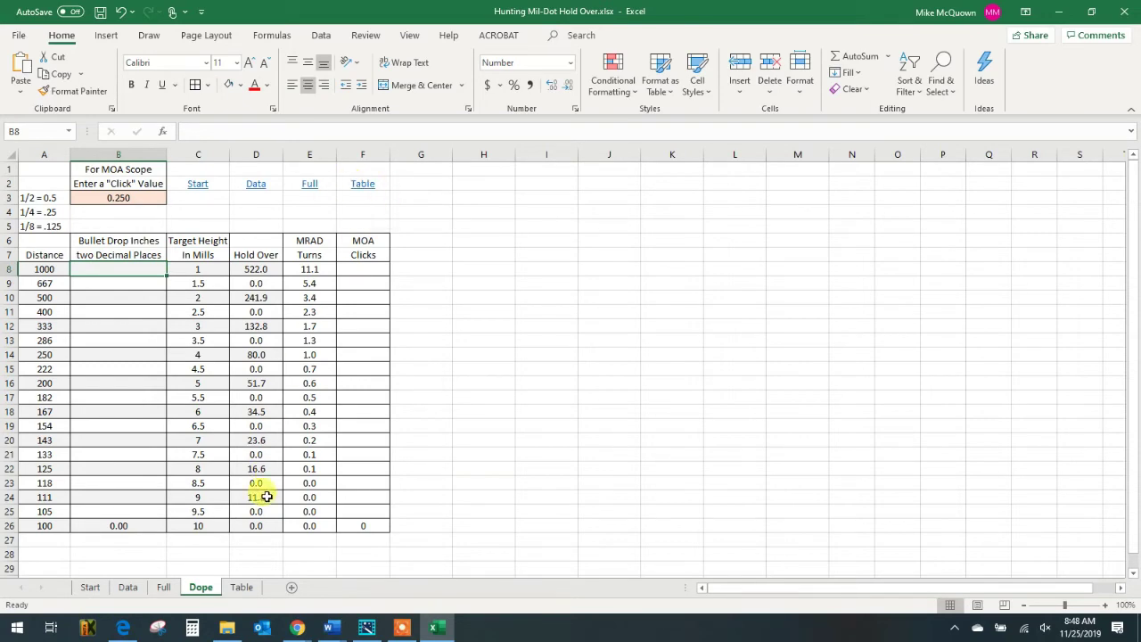
Step: Compare the Data sheet's bullet drops with the Dope sheet and check the MOA click value in B3
{"action": "left_click", "coordinate": [128, 588]}
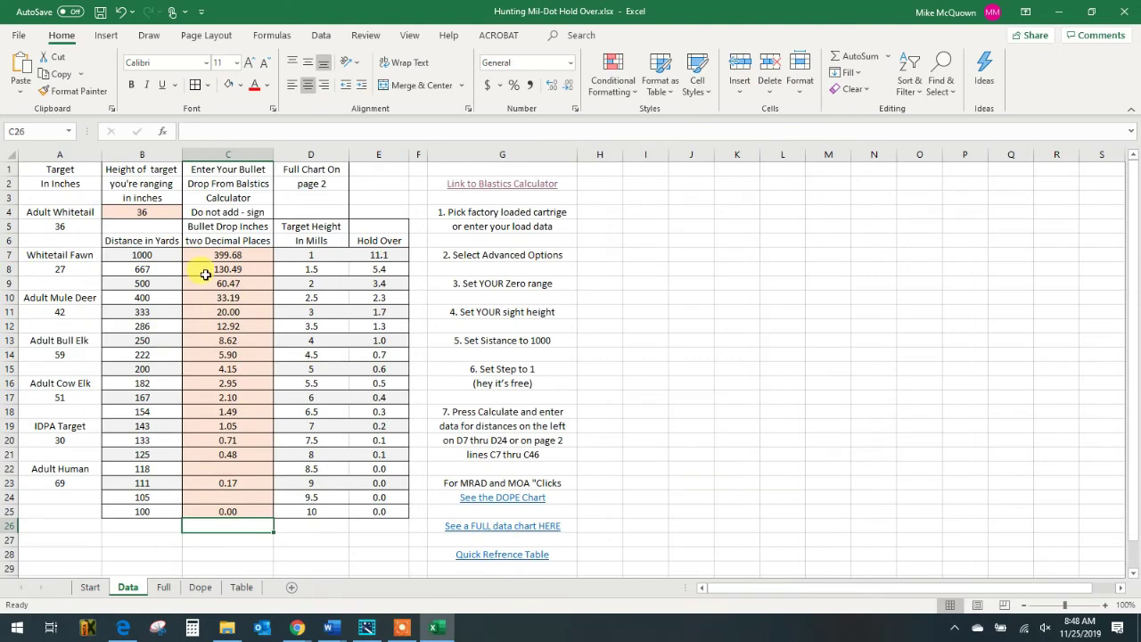
{"action": "left_click", "coordinate": [201, 588]}
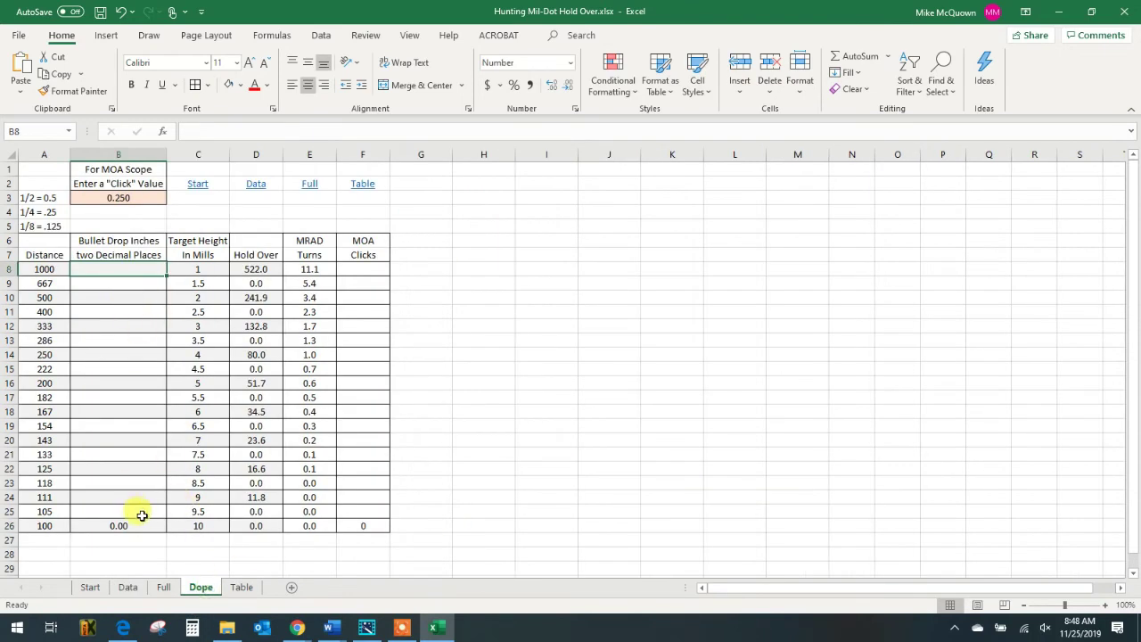
{"action": "left_click", "coordinate": [123, 284]}
{"action": "left_click", "coordinate": [116, 198]}
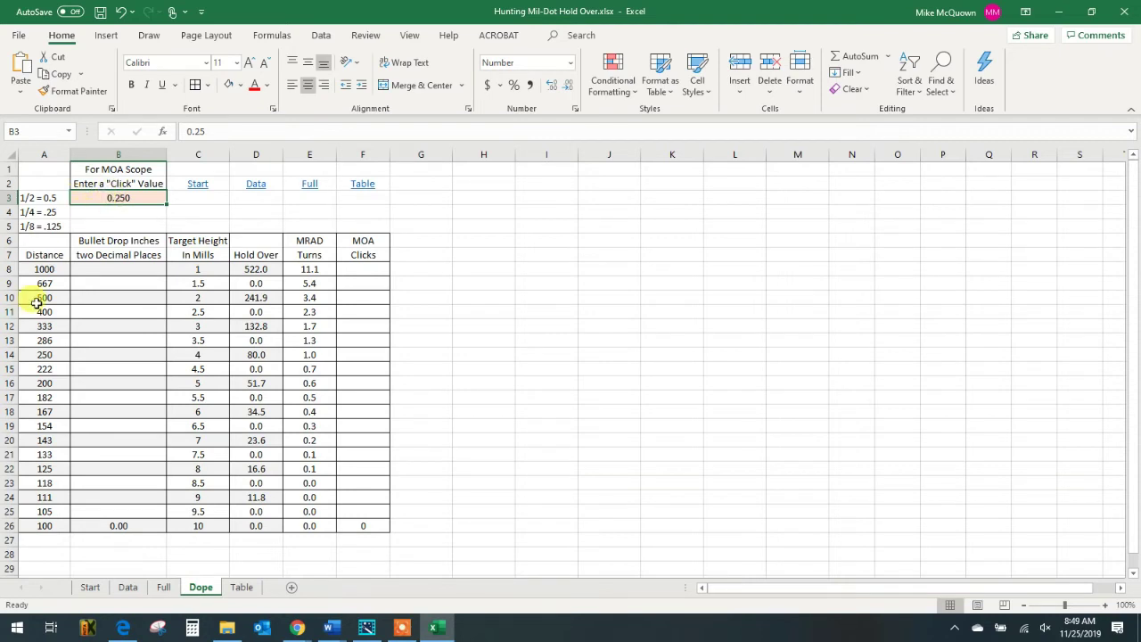
Step: Fill the Dope sheet's 500-yard bullet drop in B10 with a SUM formula referencing C14 on the Full sheet
{"action": "left_click", "coordinate": [103, 298]}
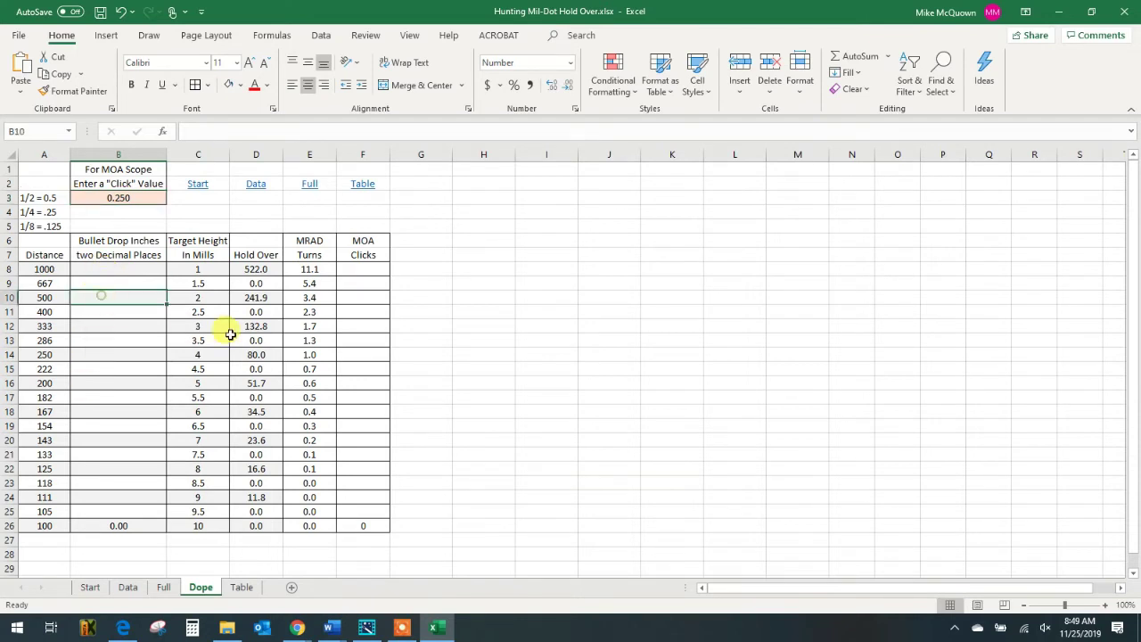
{"action": "left_click", "coordinate": [854, 56]}
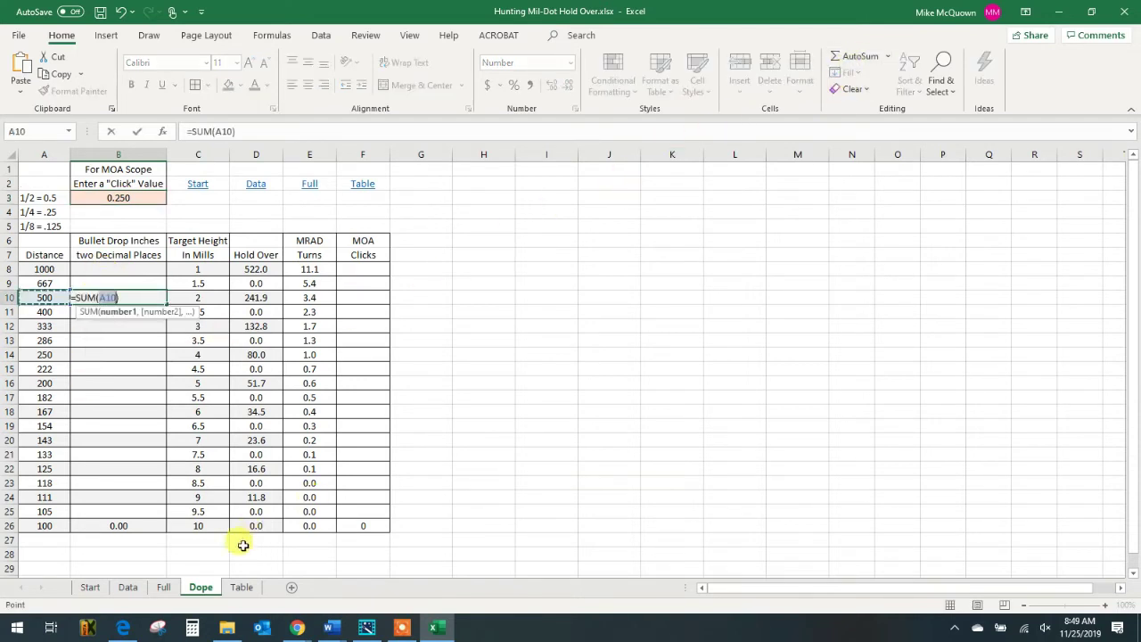
{"action": "left_click", "coordinate": [164, 587]}
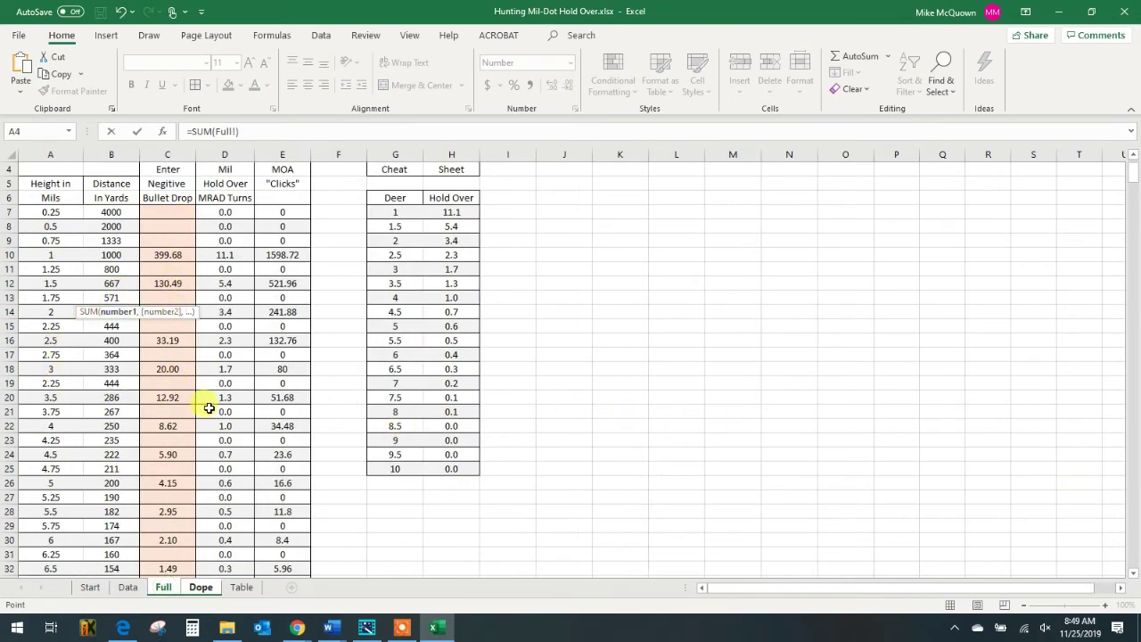
{"action": "left_click", "coordinate": [153, 299]}
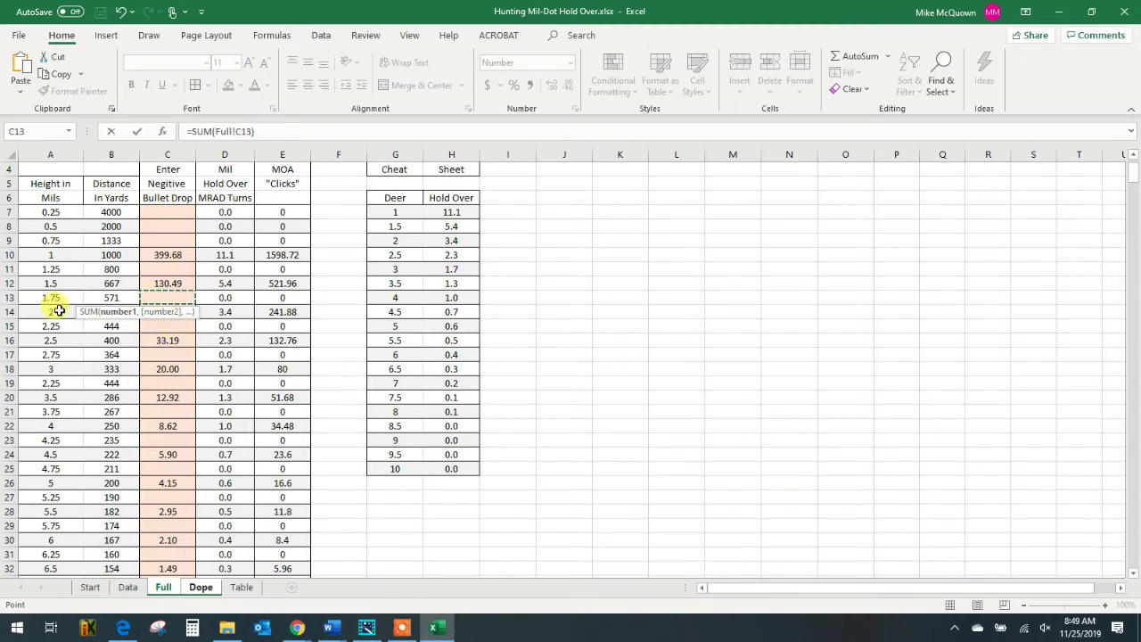
{"action": "key", "text": "Down"}
{"action": "key", "text": "Return"}
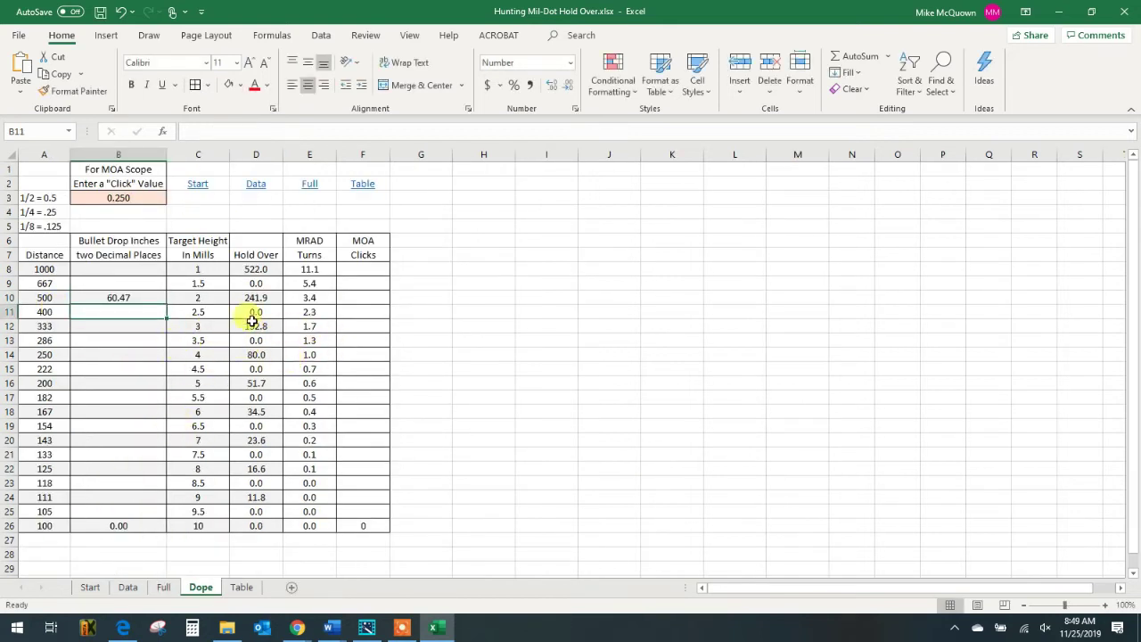
Step: Inspect the Dope sheet's MOA clicks column, checking the formula in F26 against cells F8, F11 and F14
{"action": "left_click", "coordinate": [366, 525]}
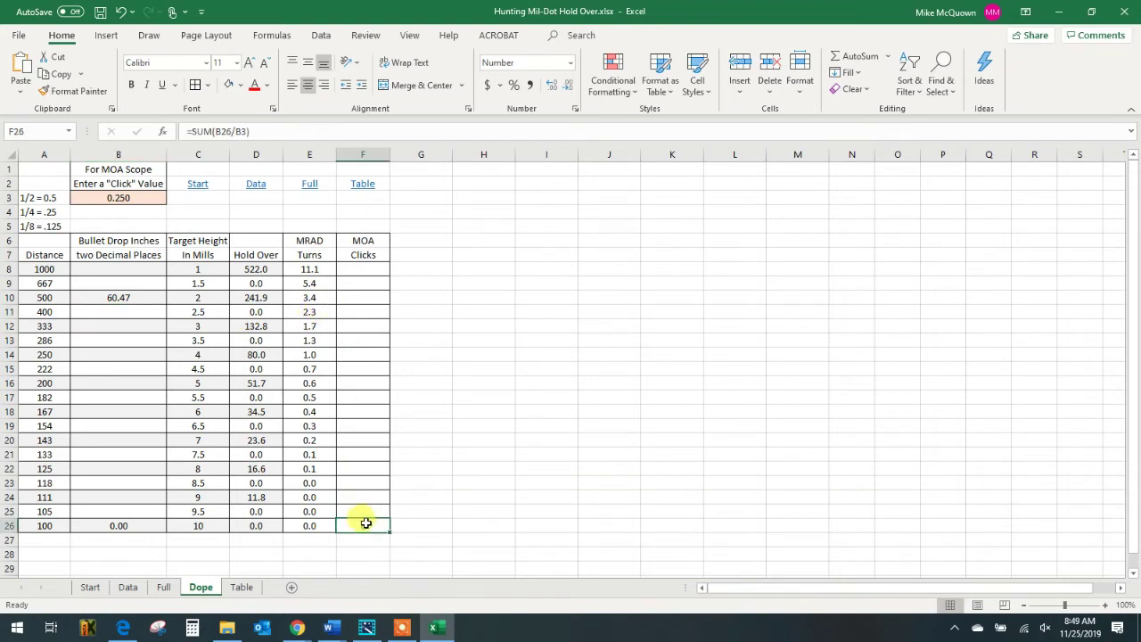
{"action": "left_click", "coordinate": [364, 270]}
{"action": "left_click", "coordinate": [365, 313]}
{"action": "left_click", "coordinate": [349, 354]}
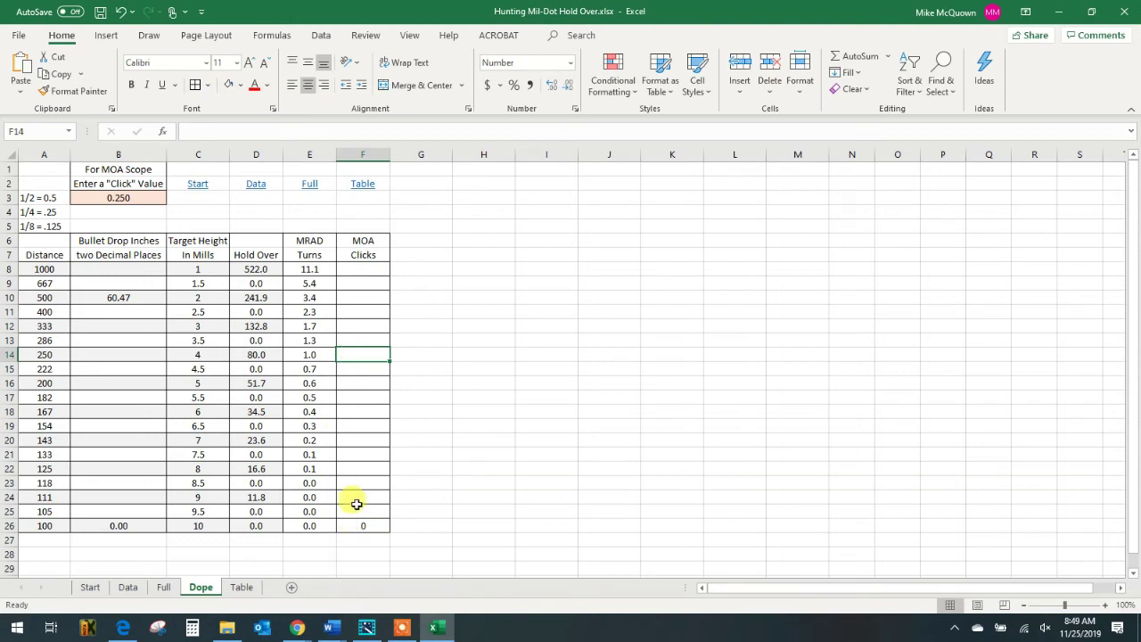
{"action": "left_click", "coordinate": [354, 270]}
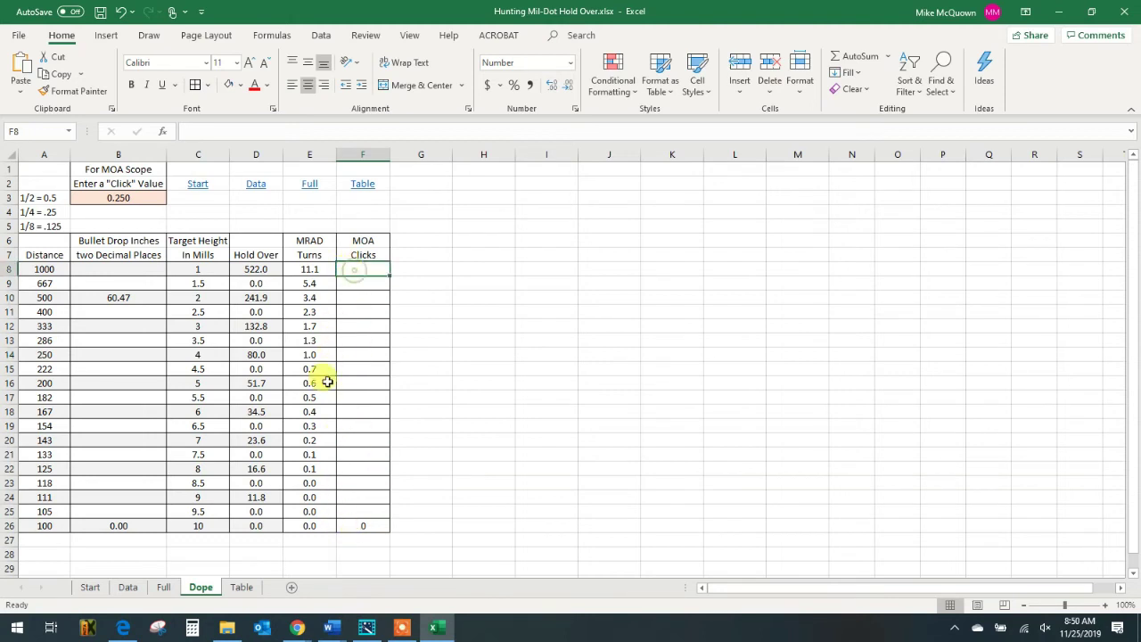
Step: Open the Full sheet and inspect the 500-yard bullet-drop formula in C14
{"action": "left_click", "coordinate": [166, 581]}
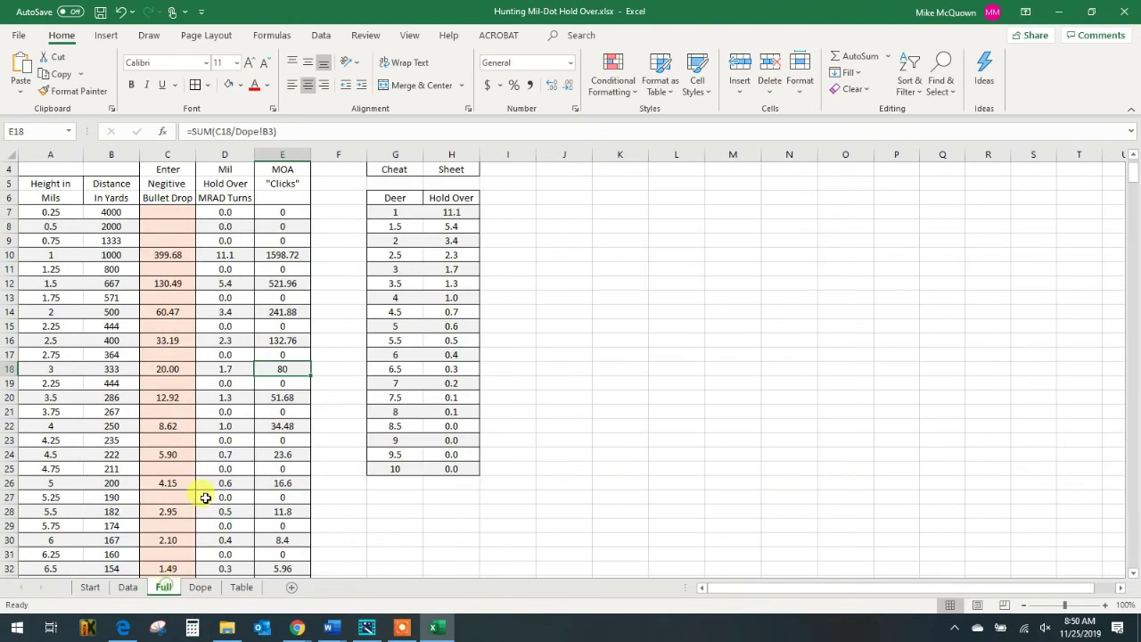
{"action": "scroll", "coordinate": [298, 370], "scroll_direction": "up", "scroll_amount": 1}
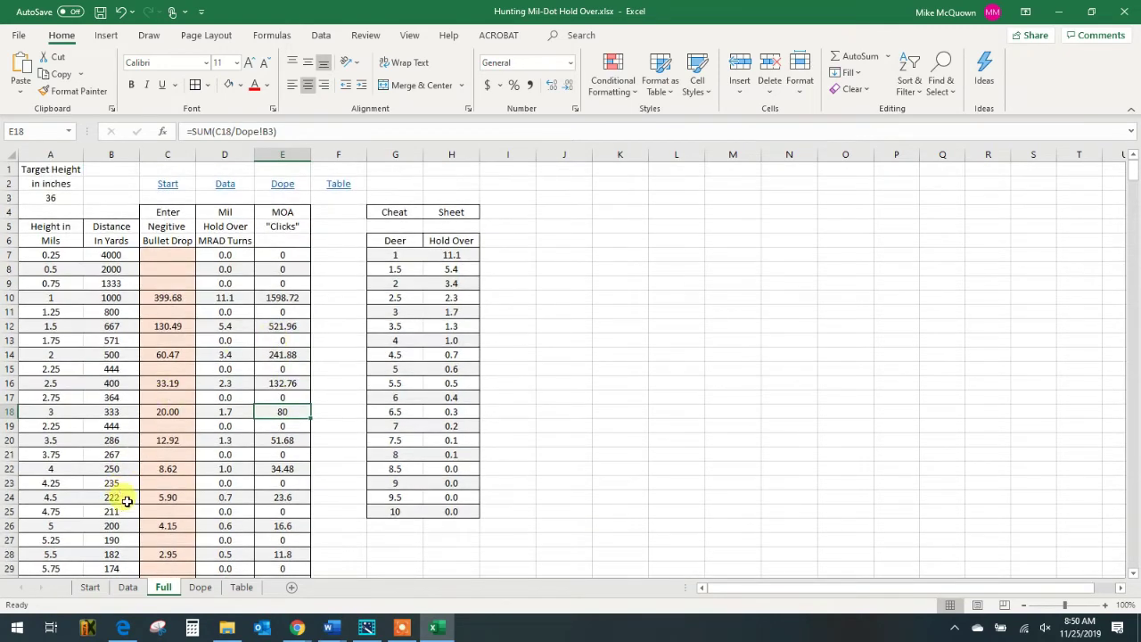
{"action": "left_click", "coordinate": [169, 357]}
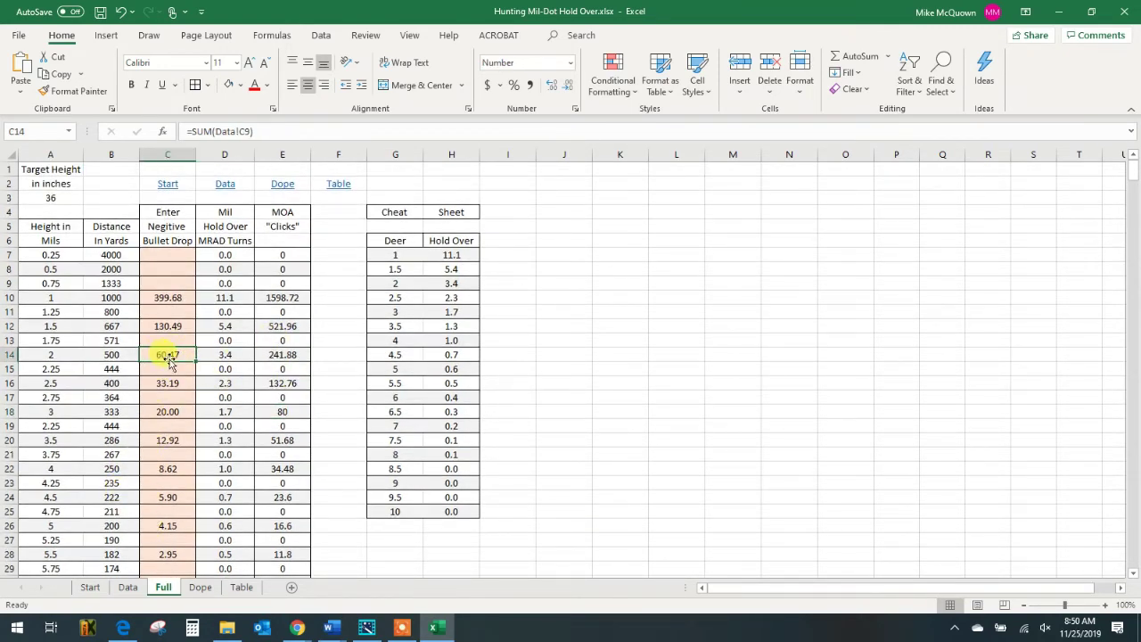
Step: Inspect the Dope sheet's bullet-drop column, checking the 500-yard formula in B10 and the distance formula in A11
{"action": "left_click", "coordinate": [200, 587]}
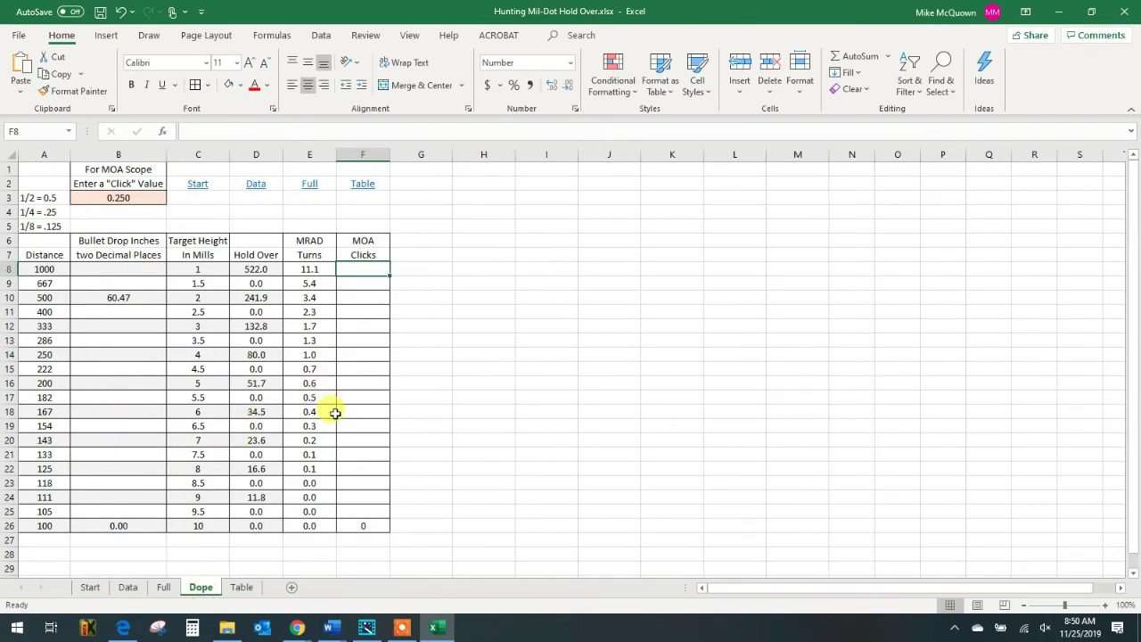
{"action": "scroll", "coordinate": [330, 419], "scroll_direction": "down", "scroll_amount": 4}
{"action": "scroll", "coordinate": [316, 438], "scroll_direction": "up", "scroll_amount": 4}
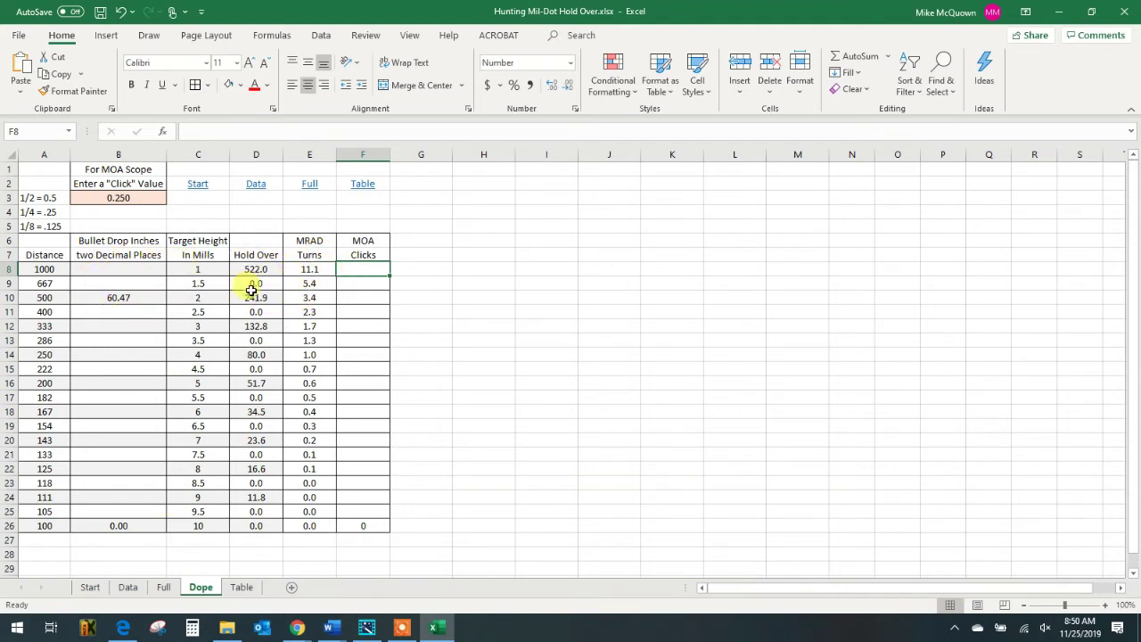
{"action": "left_click", "coordinate": [127, 283]}
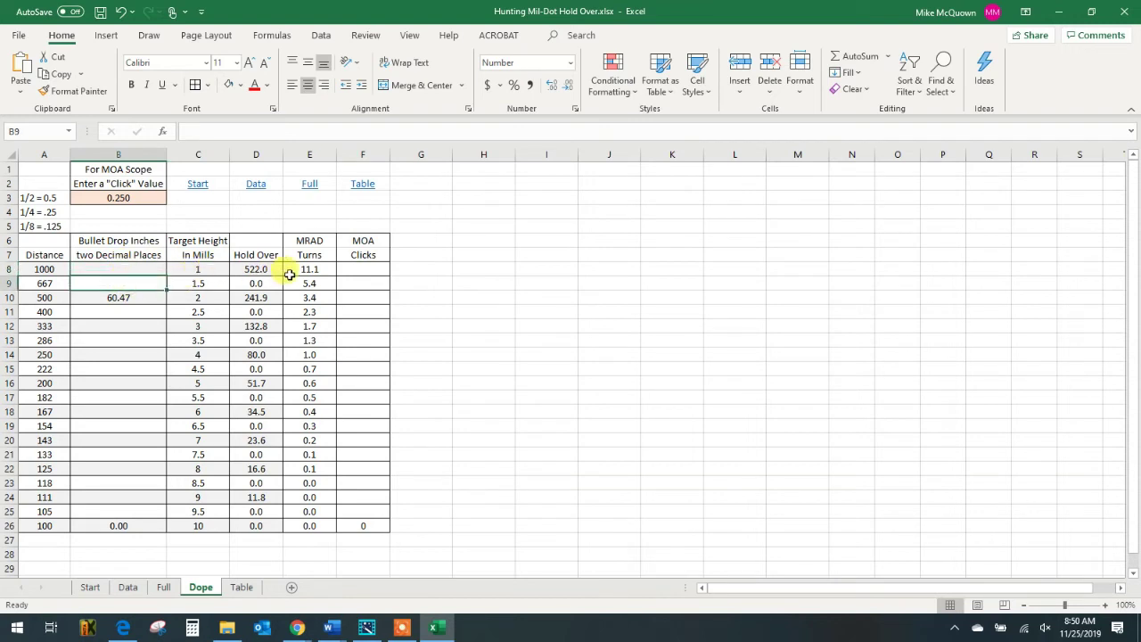
{"action": "left_click", "coordinate": [134, 313]}
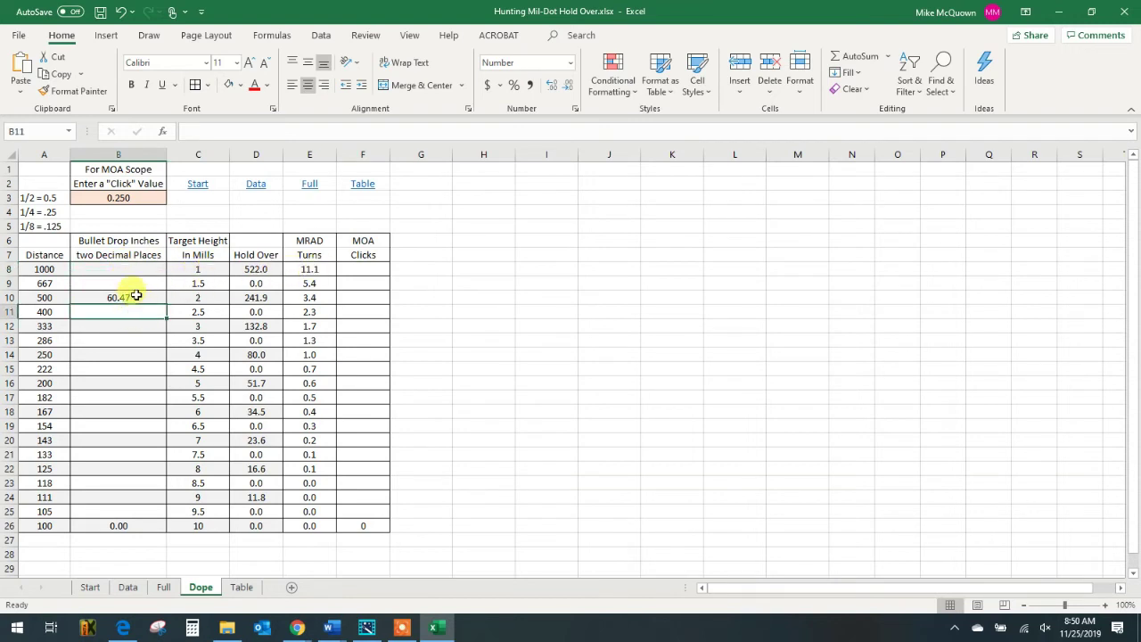
{"action": "left_click", "coordinate": [136, 296]}
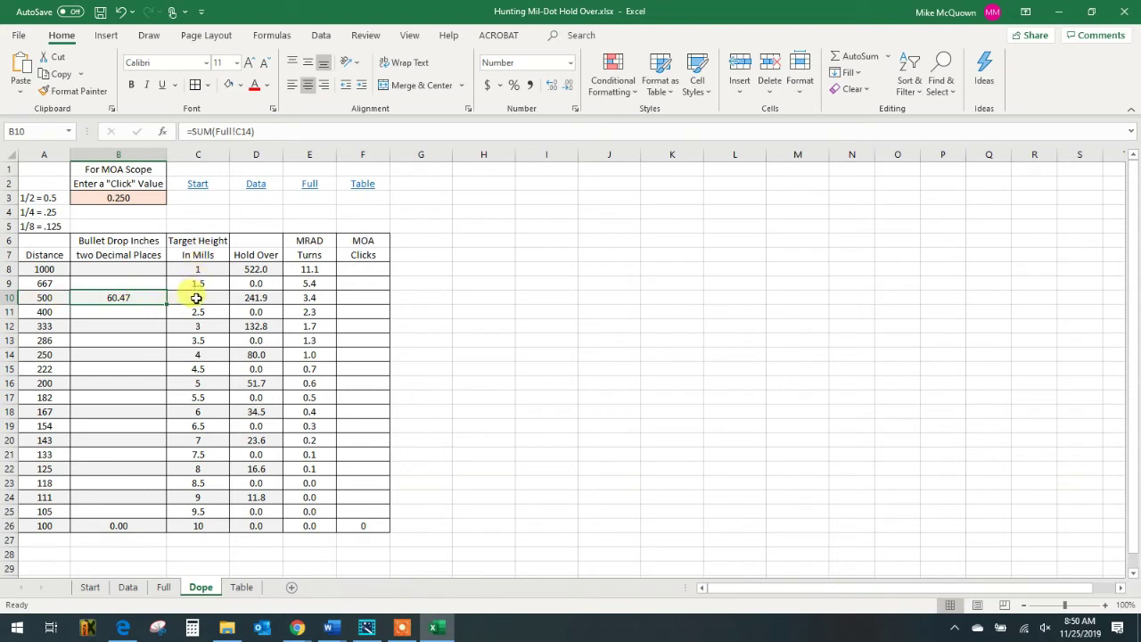
{"action": "left_click", "coordinate": [43, 298]}
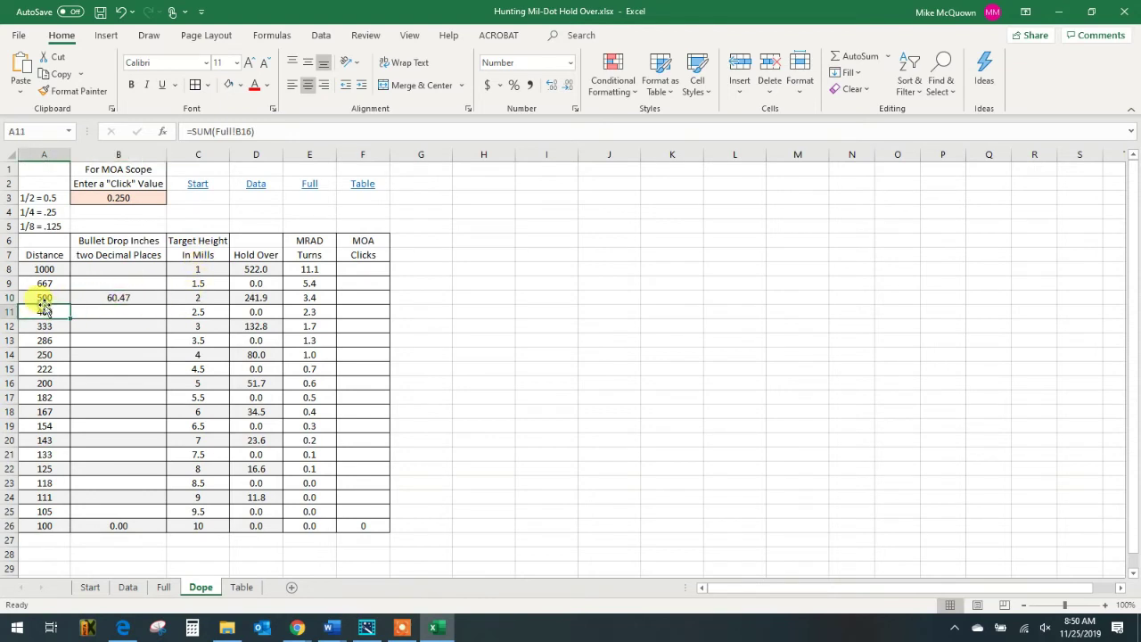
{"action": "left_click", "coordinate": [123, 297]}
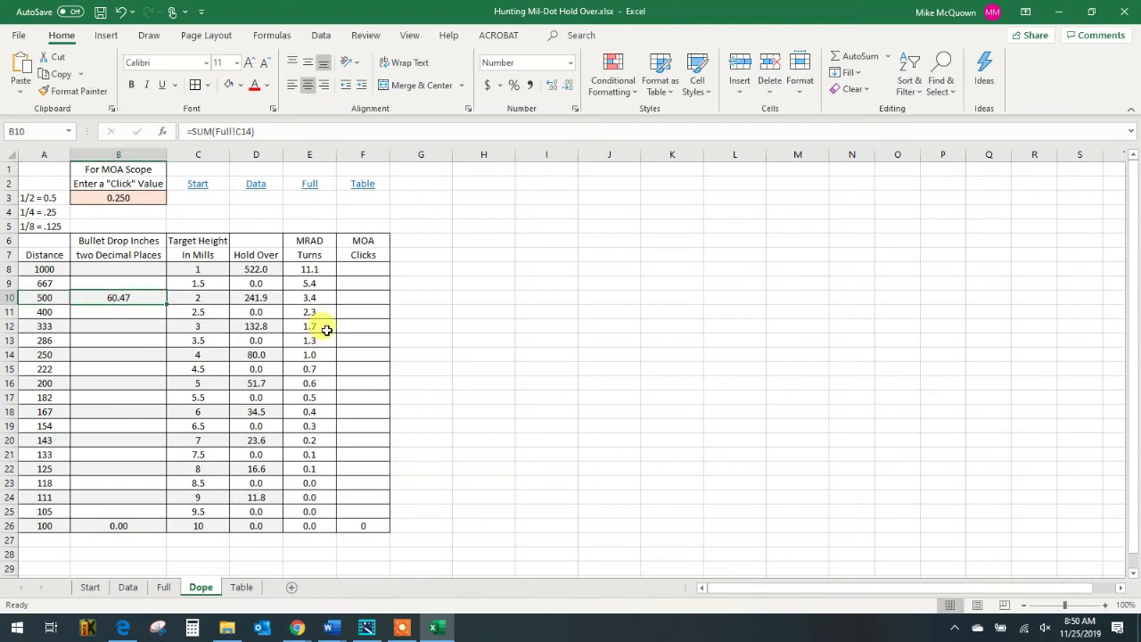
Step: Check the Dope sheet's Hold Over formulas in cells D8, D9 and D18
{"action": "left_click", "coordinate": [258, 297]}
{"action": "left_click", "coordinate": [255, 270]}
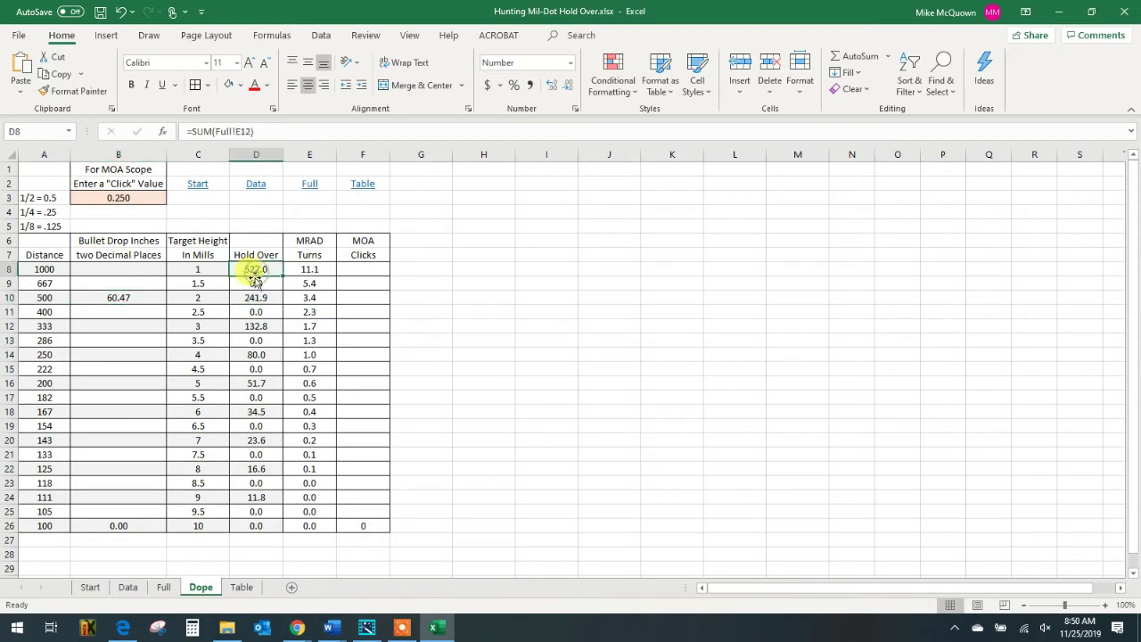
{"action": "left_click_drag", "start_coordinate": [257, 411], "coordinate": [257, 425]}
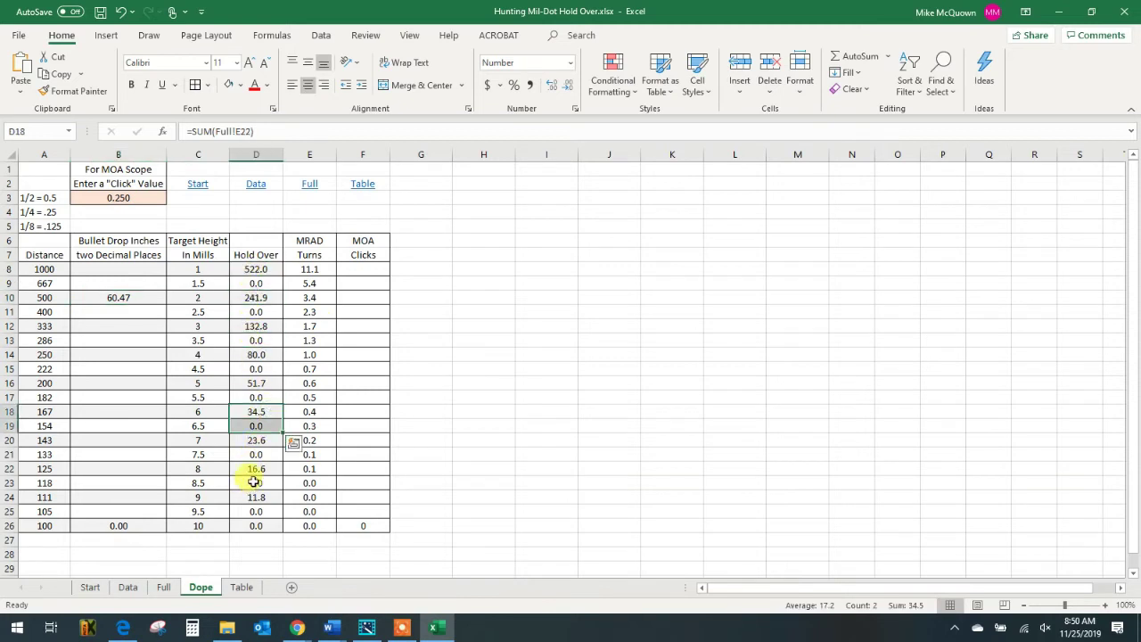
{"action": "left_click", "coordinate": [256, 283]}
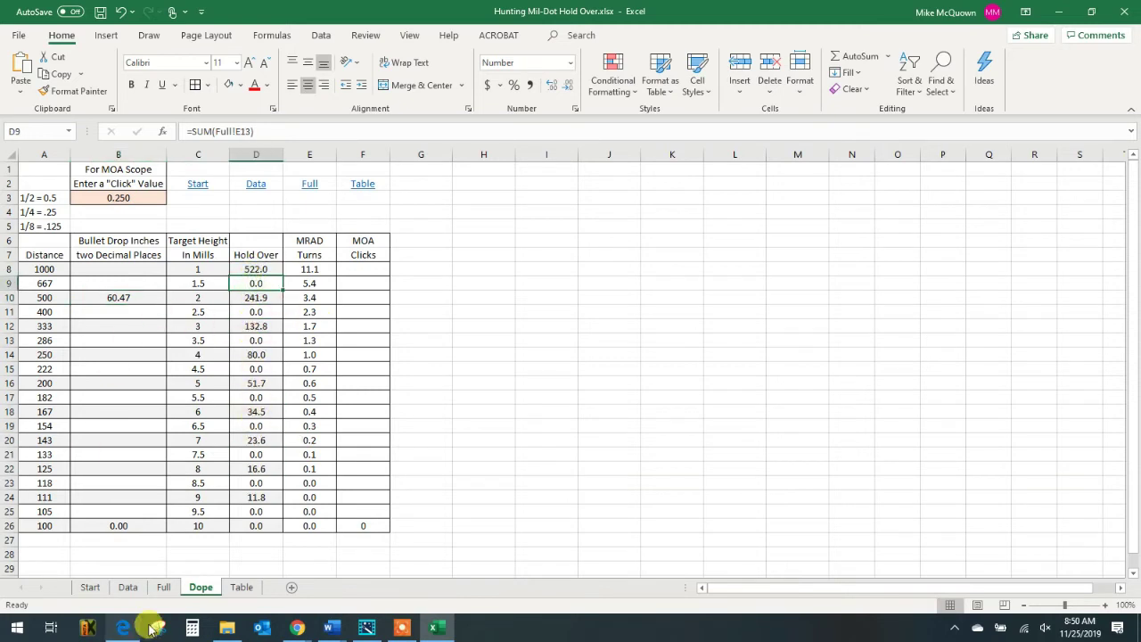
Step: Compare the Full sheet's MOA clicks with the Dope sheet's 500-yard Hold Over formula in D10
{"action": "left_click", "coordinate": [162, 585]}
{"action": "scroll", "coordinate": [219, 364], "scroll_direction": "down", "scroll_amount": 3}
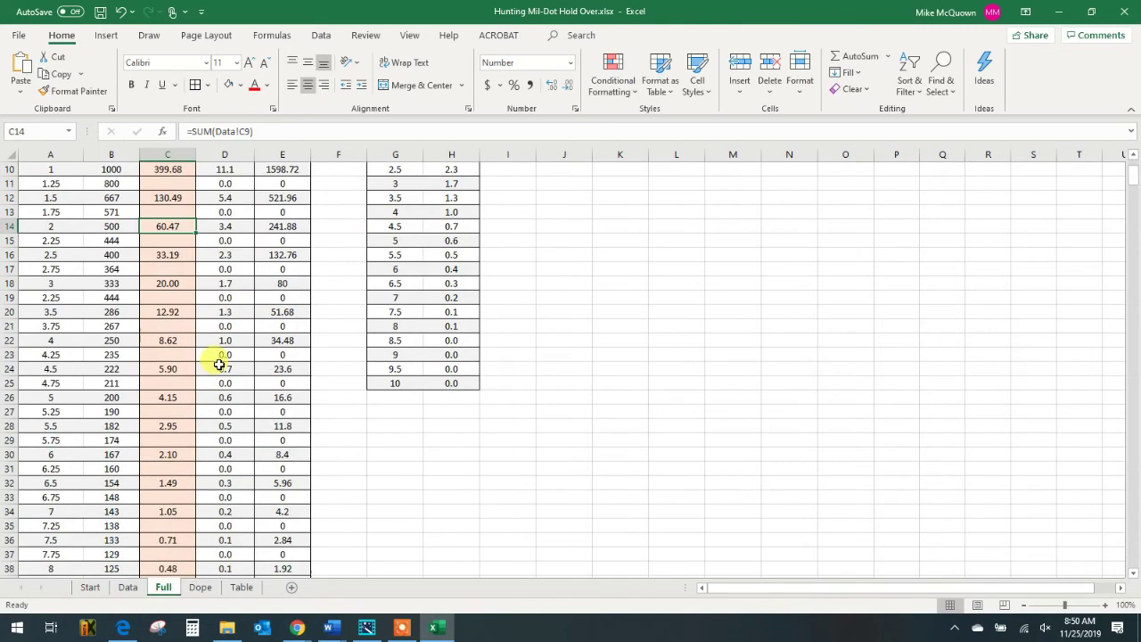
{"action": "scroll", "coordinate": [220, 364], "scroll_direction": "up", "scroll_amount": 2}
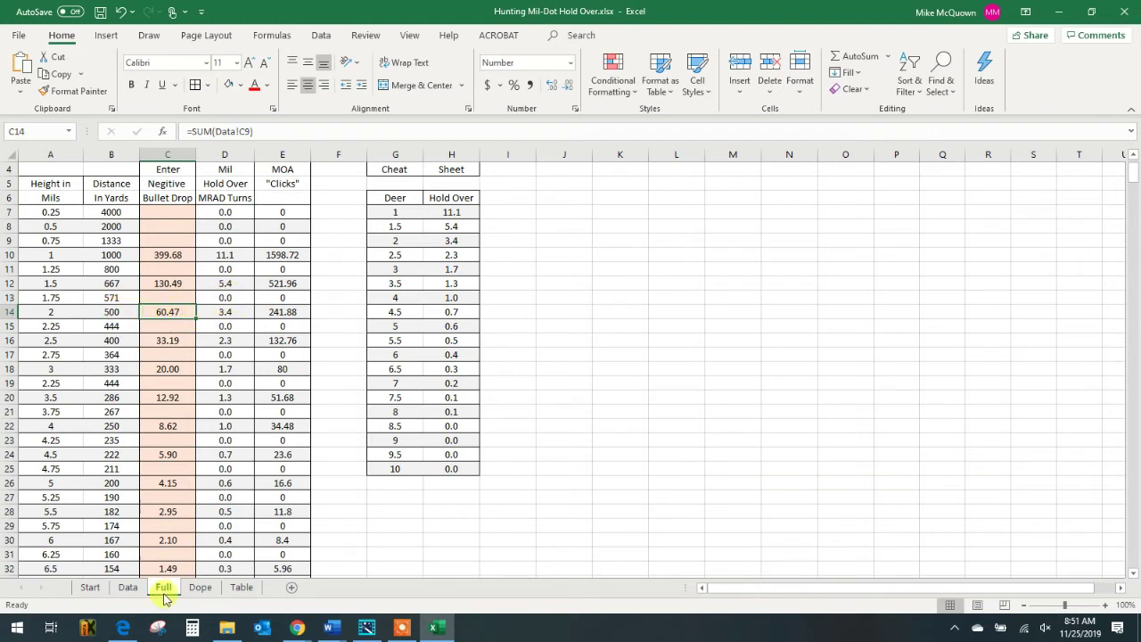
{"action": "left_click", "coordinate": [199, 586]}
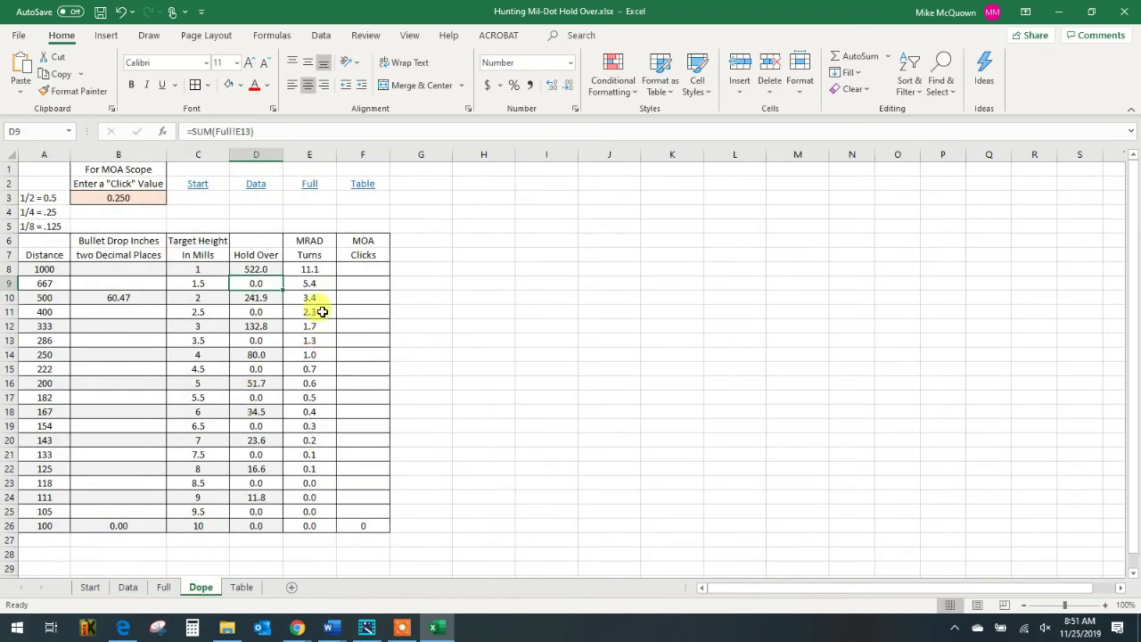
{"action": "left_click", "coordinate": [268, 299]}
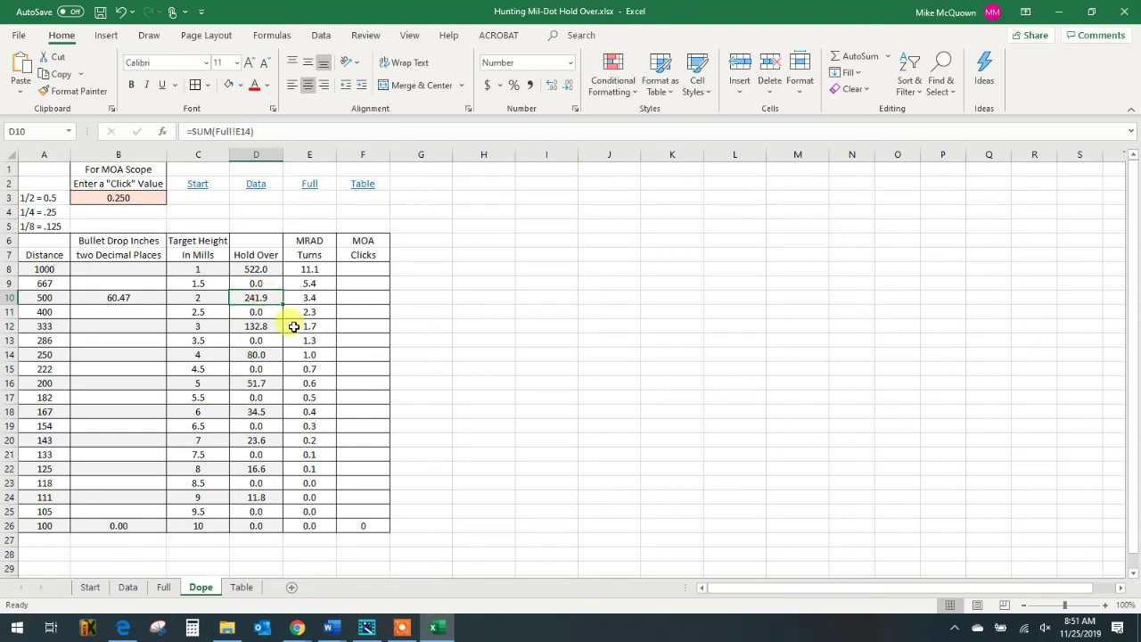
{"action": "left_click", "coordinate": [165, 589]}
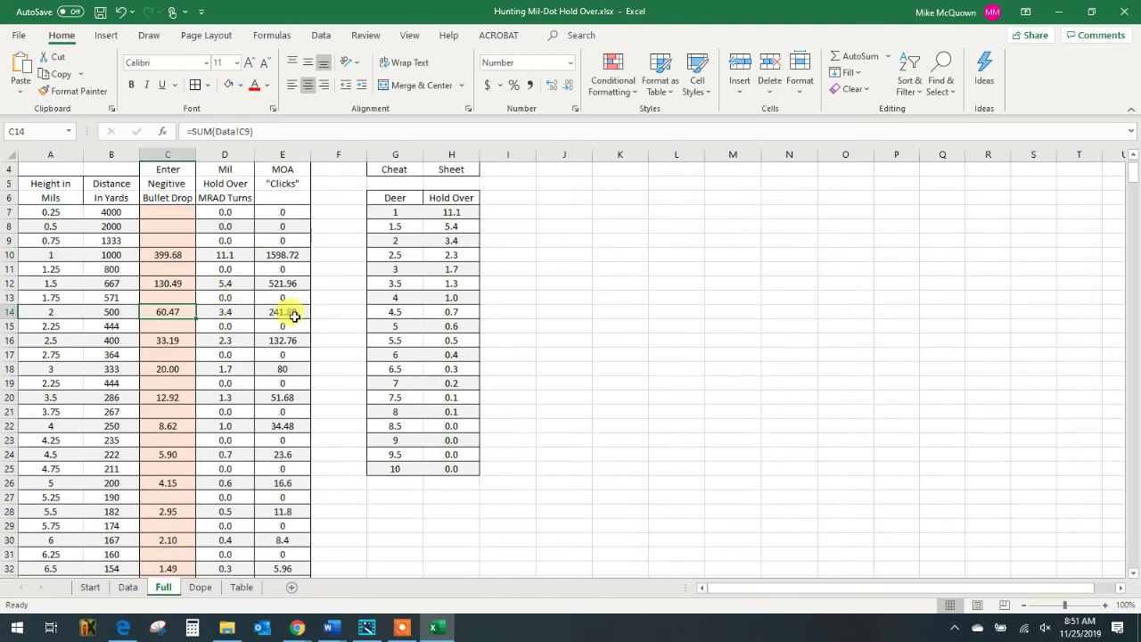
Step: View the Table sheet and review the Dope sheet's Hold Over column against the Full sheet's bullet-drop rows
{"action": "left_click", "coordinate": [241, 588]}
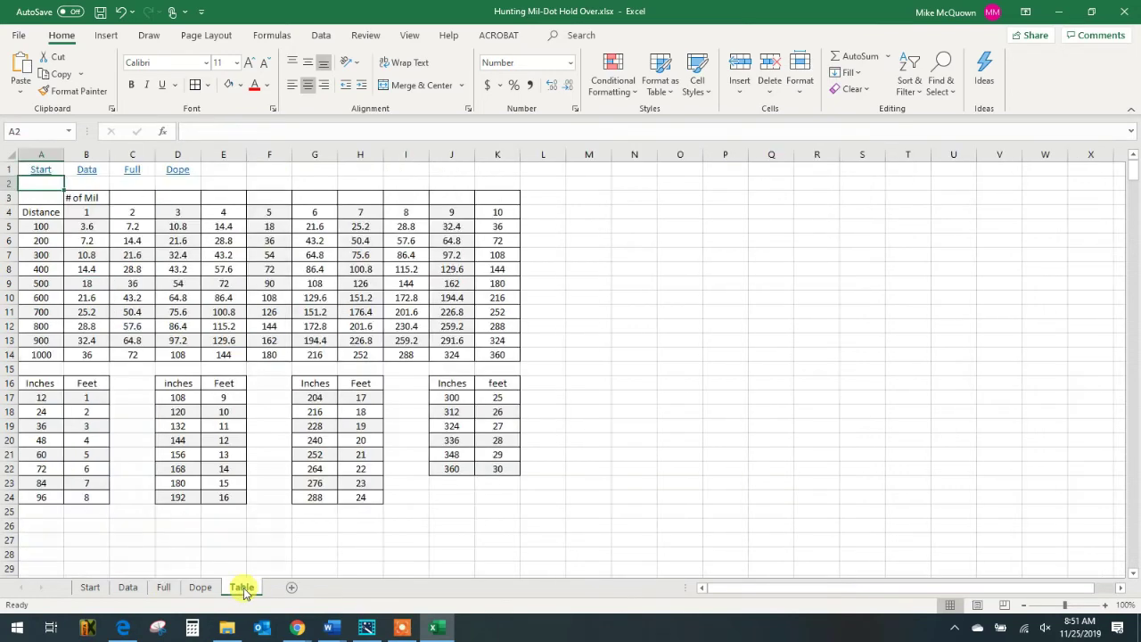
{"action": "left_click", "coordinate": [201, 587]}
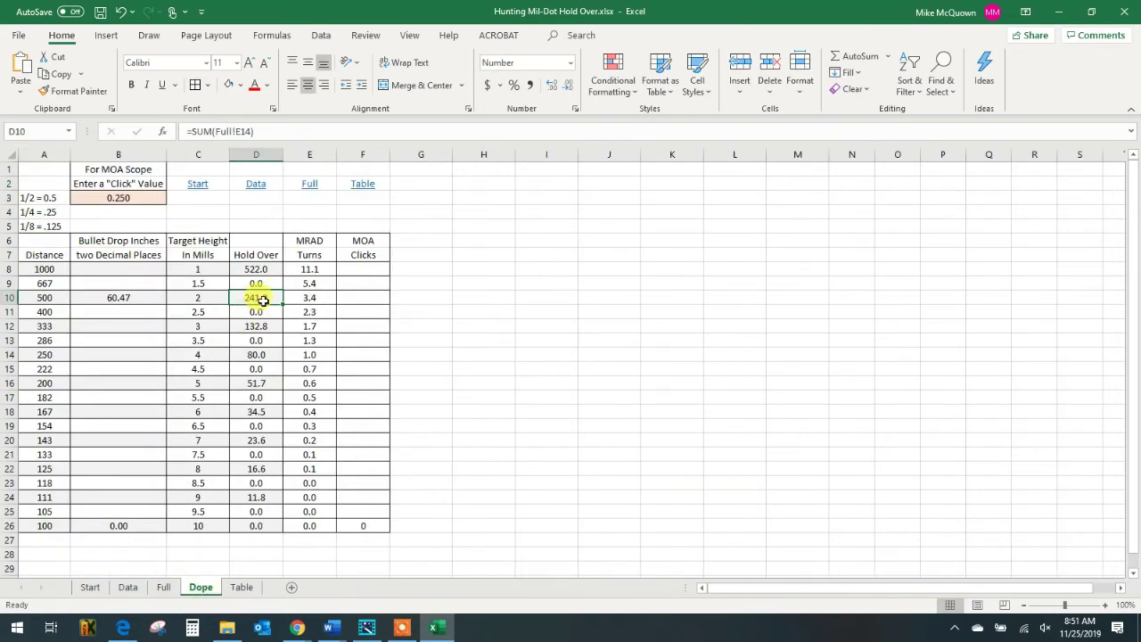
{"action": "left_click", "coordinate": [256, 240]}
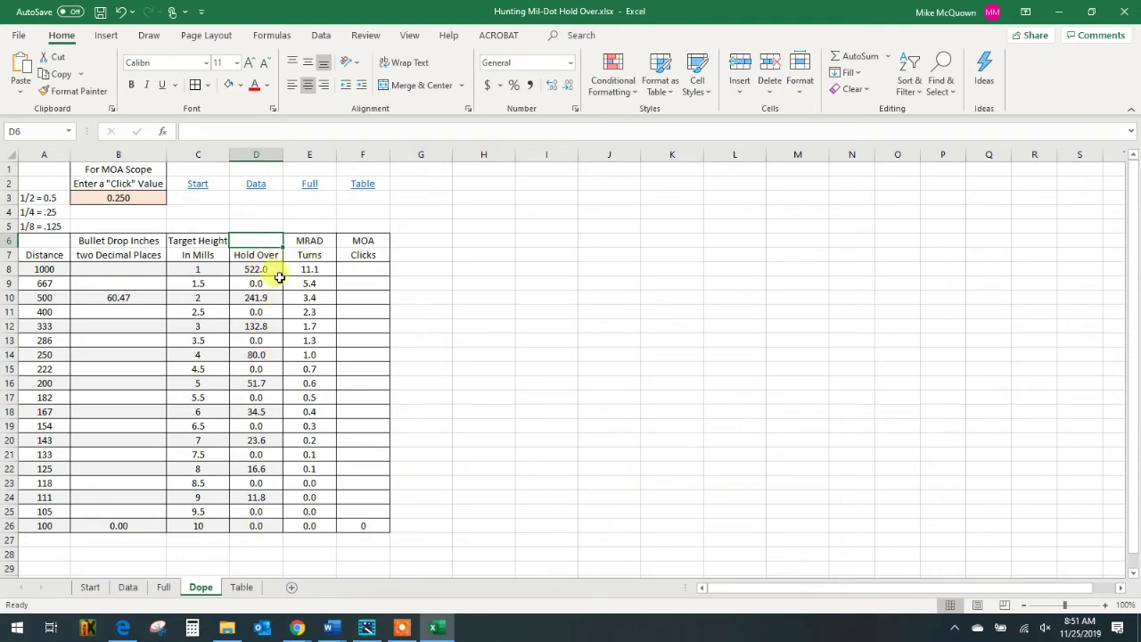
{"action": "left_click", "coordinate": [164, 588]}
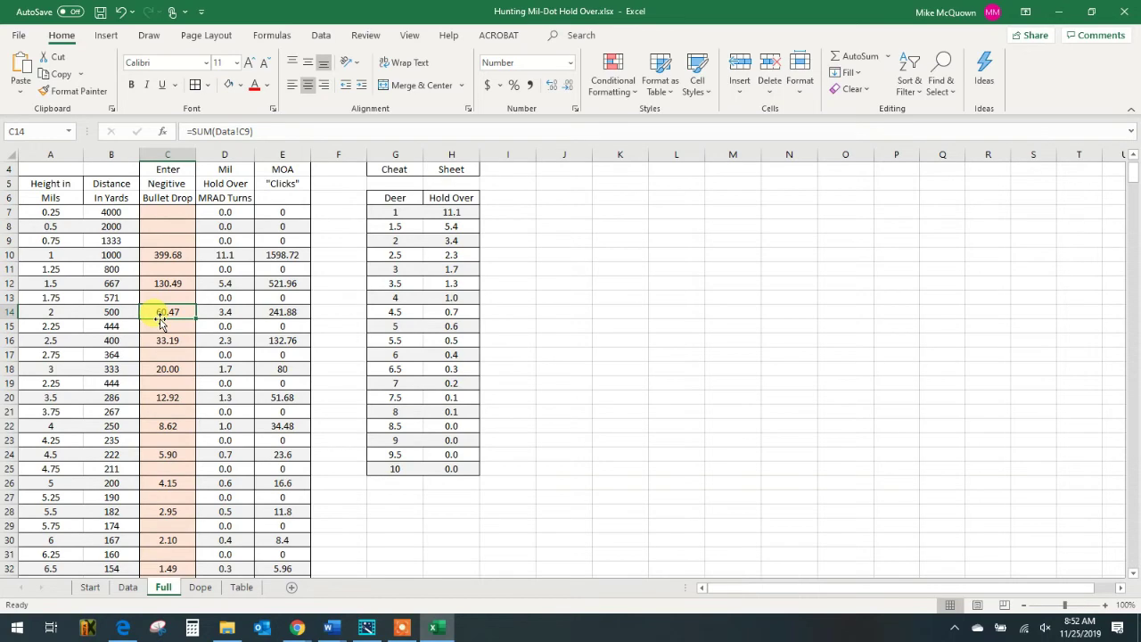
{"action": "left_click", "coordinate": [200, 587]}
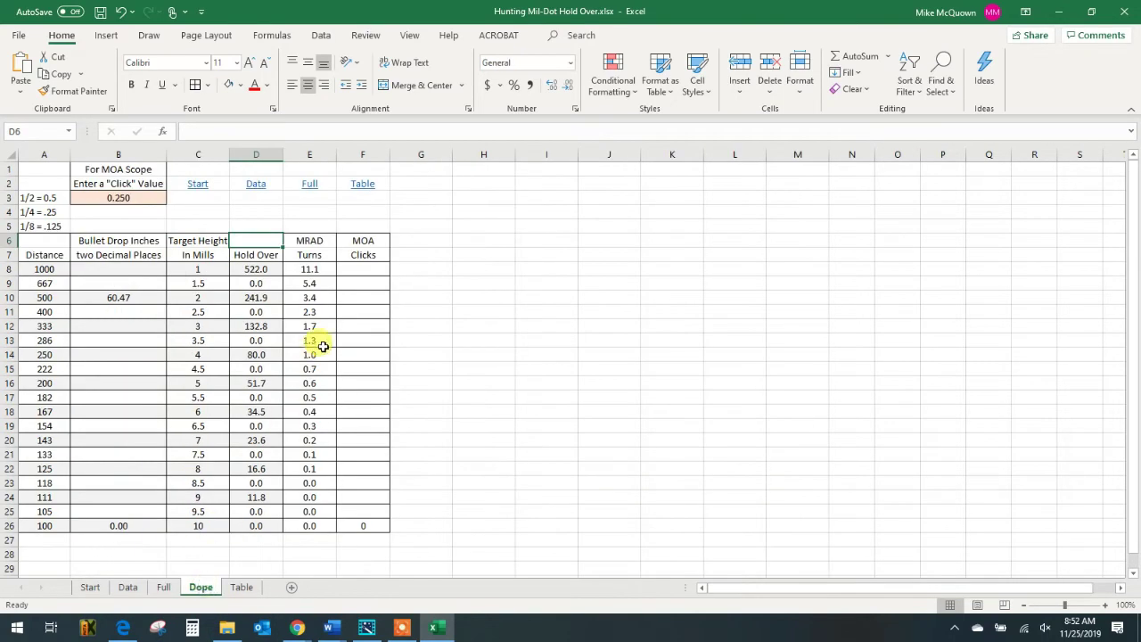
{"action": "scroll", "coordinate": [210, 321], "scroll_direction": "down", "scroll_amount": 2}
{"action": "scroll", "coordinate": [214, 352], "scroll_direction": "up", "scroll_amount": 2}
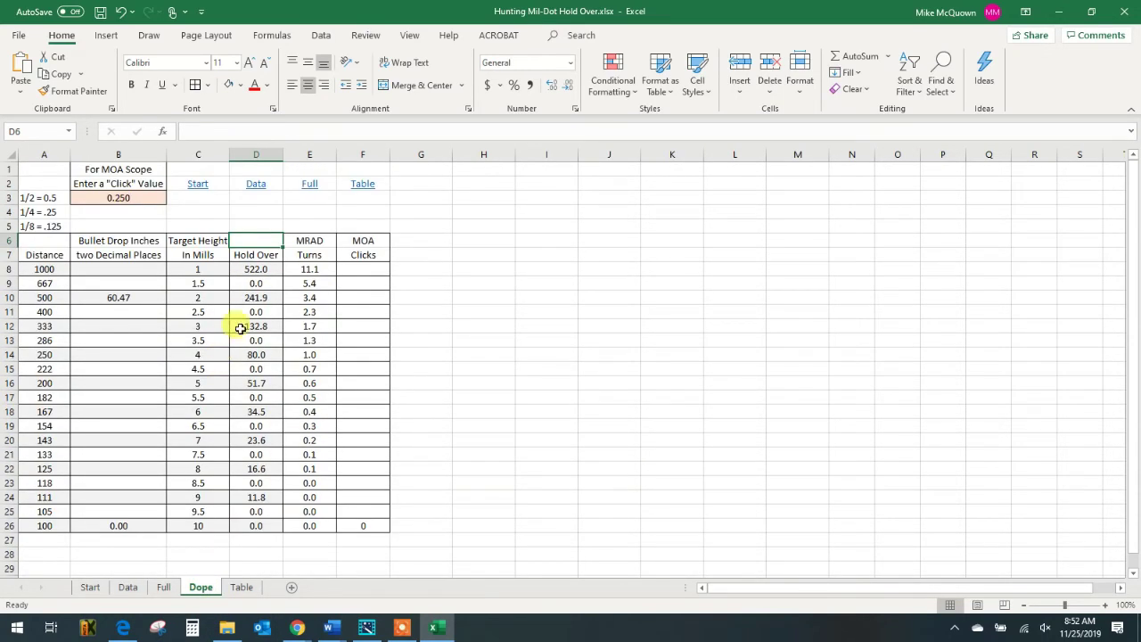
Step: Read the Start sheet's note in A11:A14 about taking the calculator along on a phone or cloud drive
{"action": "left_click", "coordinate": [90, 587]}
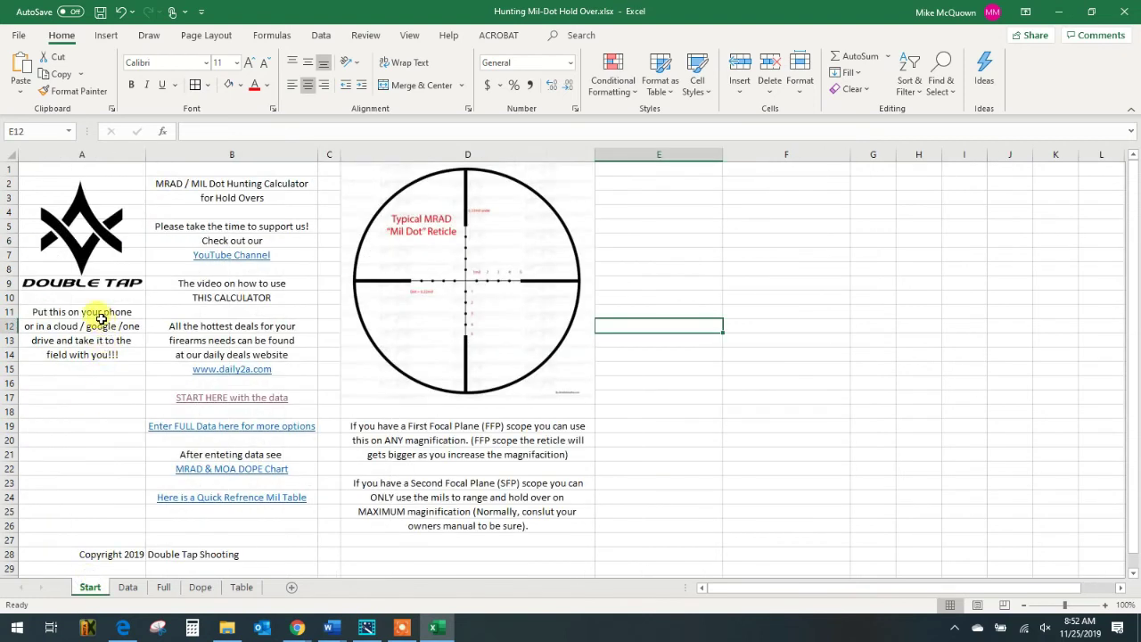
{"action": "left_click", "coordinate": [51, 311]}
{"action": "left_click", "coordinate": [56, 328]}
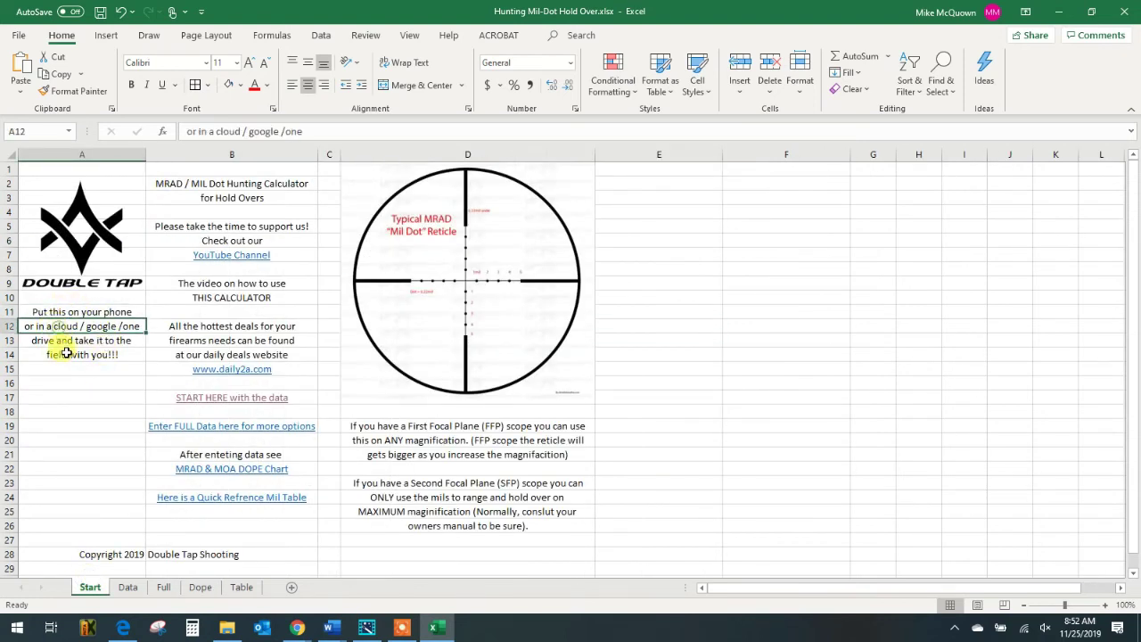
Step: View the Dope chart and look over the mil and inches-to-feet reference tables on the Table sheet
{"action": "left_click", "coordinate": [201, 586]}
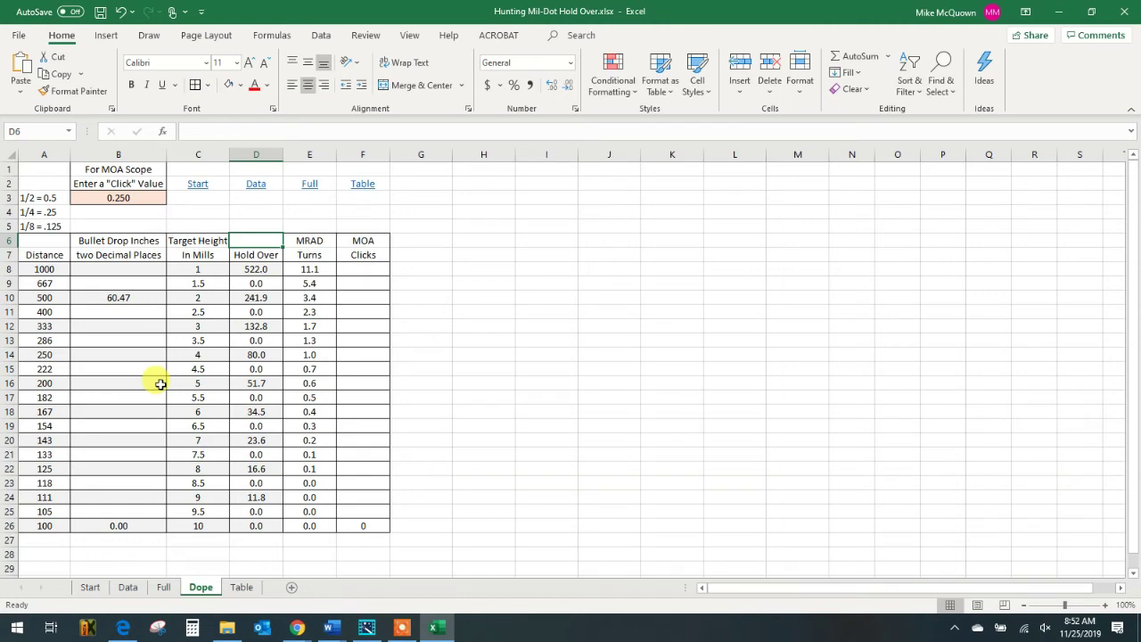
{"action": "left_click", "coordinate": [243, 587]}
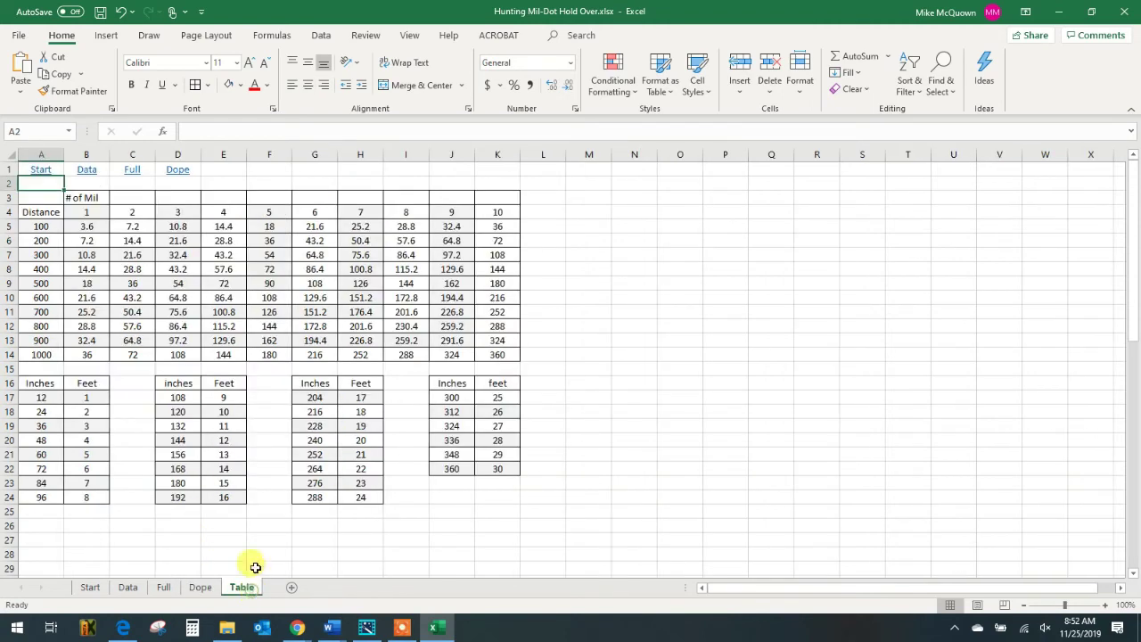
{"action": "scroll", "coordinate": [98, 357], "scroll_direction": "down", "scroll_amount": 5}
{"action": "scroll", "coordinate": [122, 407], "scroll_direction": "up", "scroll_amount": 5}
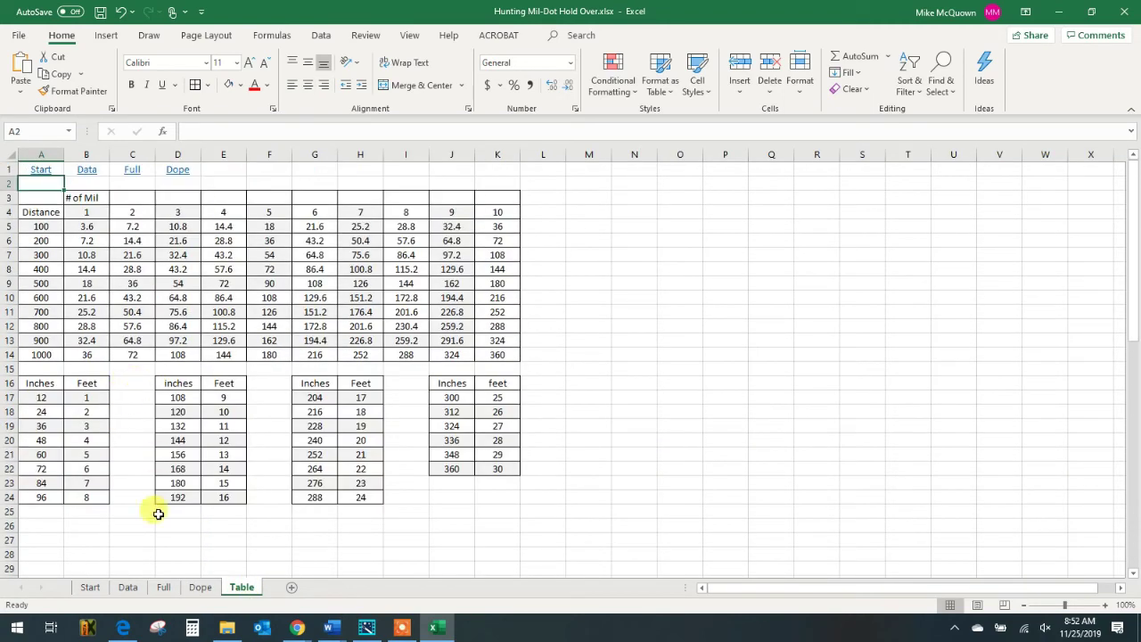
{"action": "left_click", "coordinate": [90, 588]}
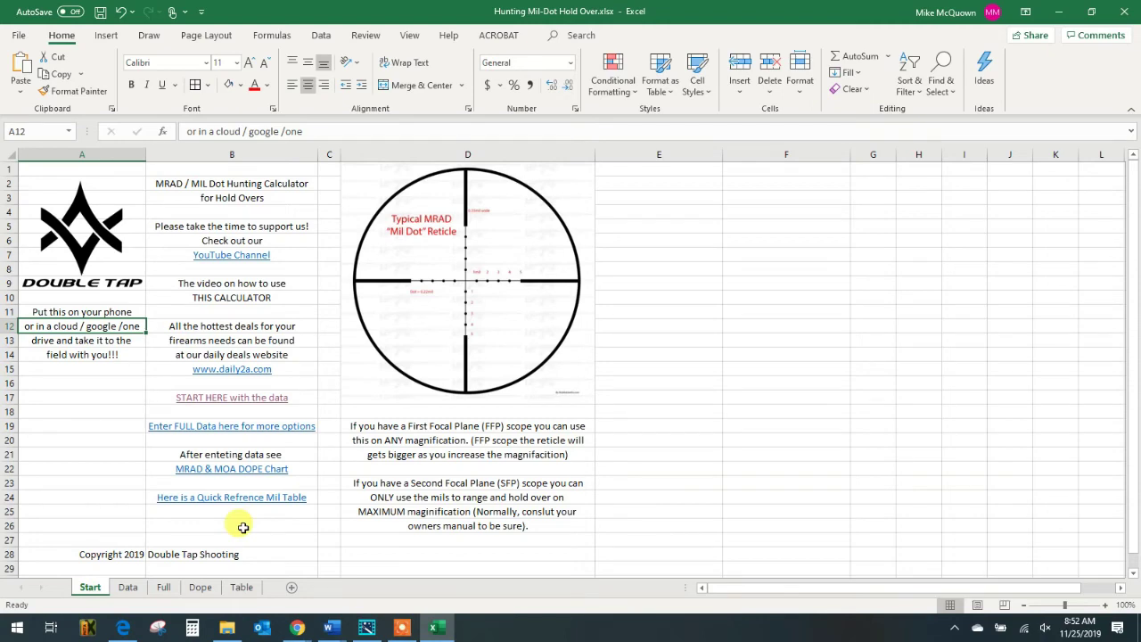
{"action": "left_click", "coordinate": [200, 588]}
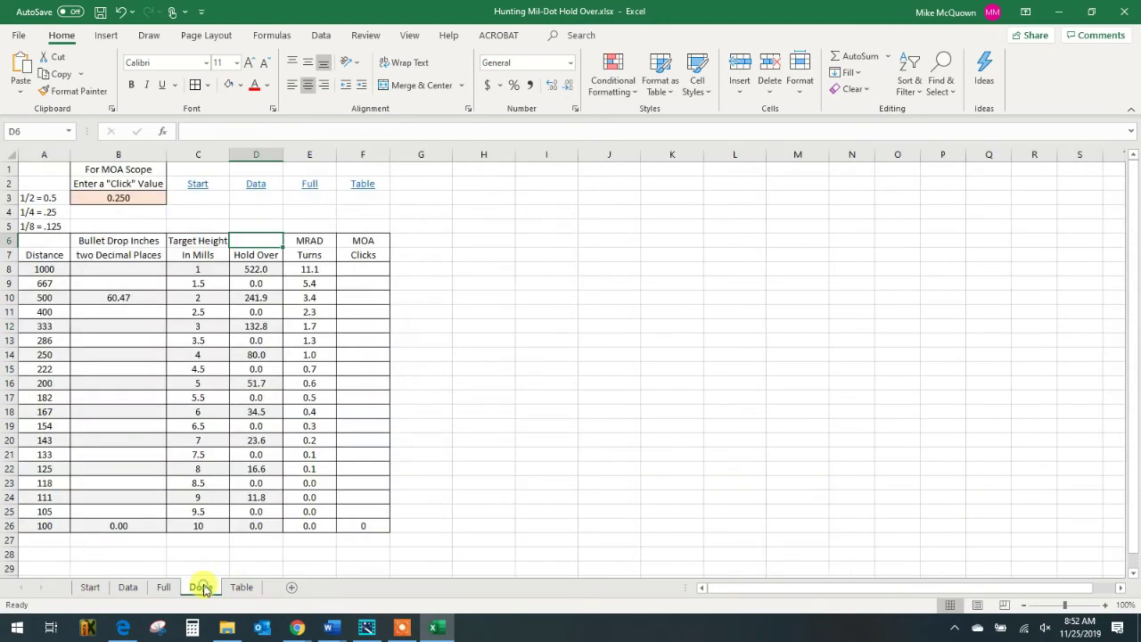
{"action": "left_click", "coordinate": [90, 588]}
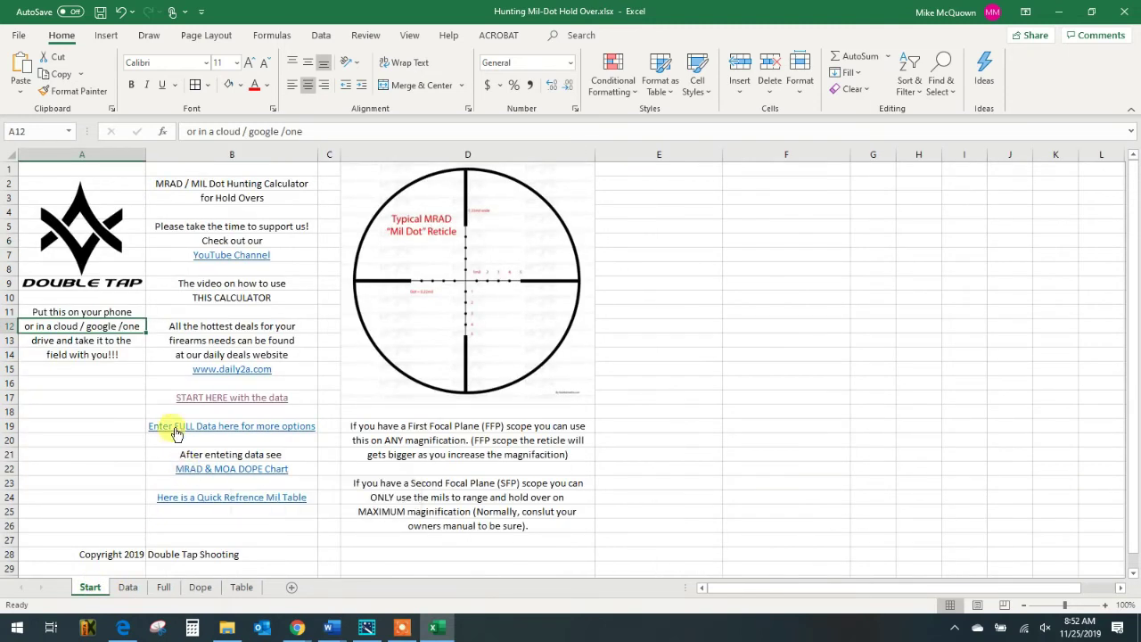
{"action": "left_click", "coordinate": [168, 369]}
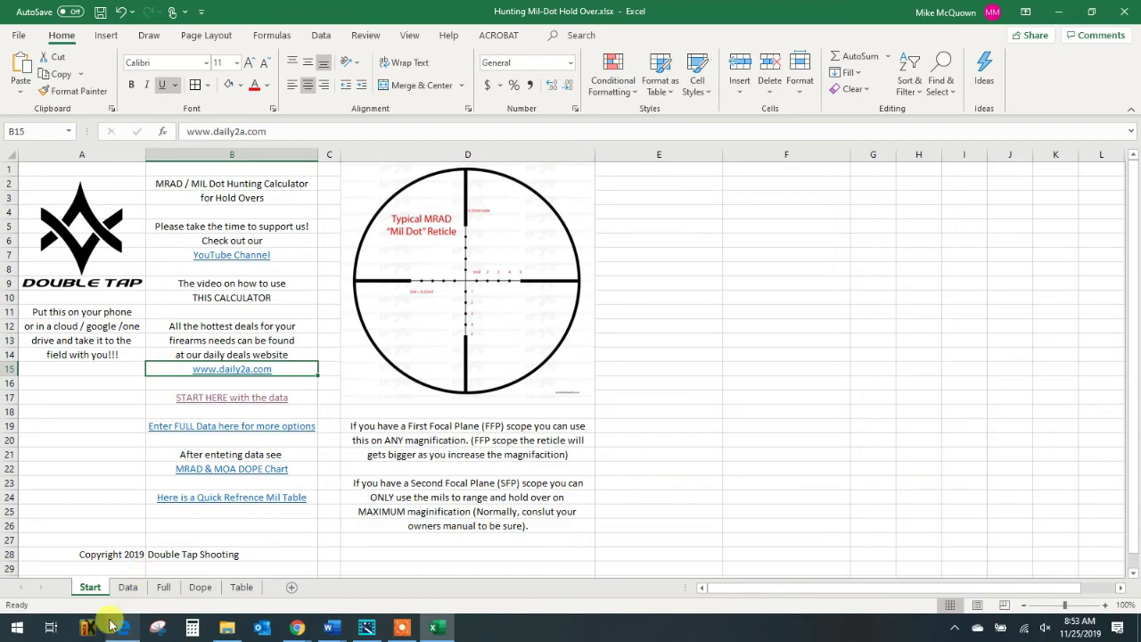
Step: Examine the Data sheet's 286-yard row and select the target heights and hold-overs in D7:E25
{"action": "left_click", "coordinate": [126, 588]}
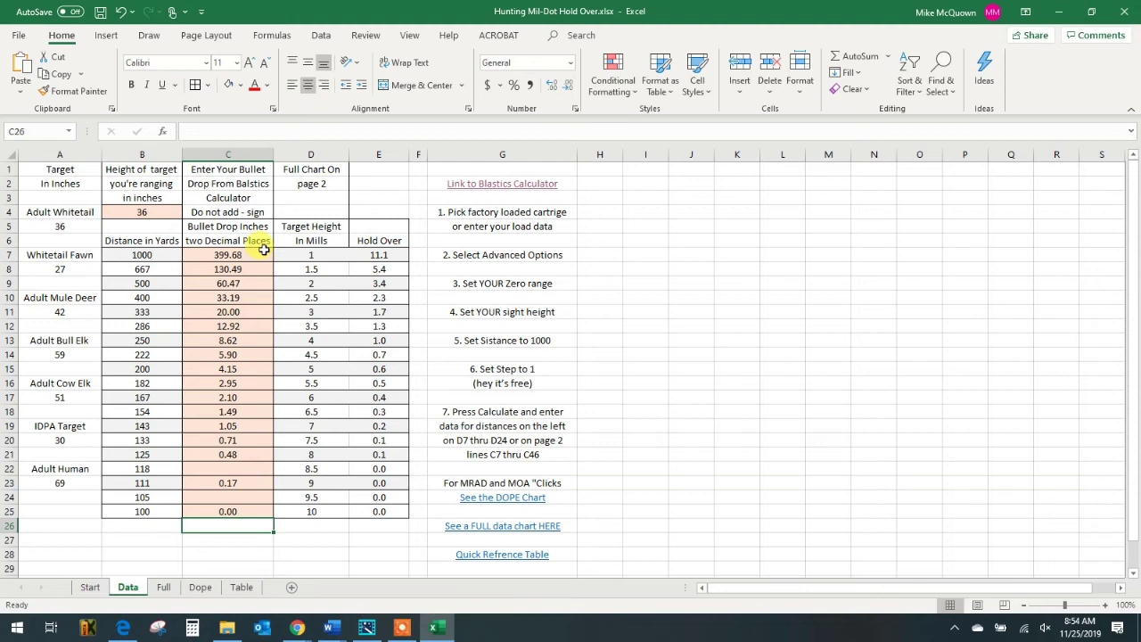
{"action": "left_click", "coordinate": [142, 327]}
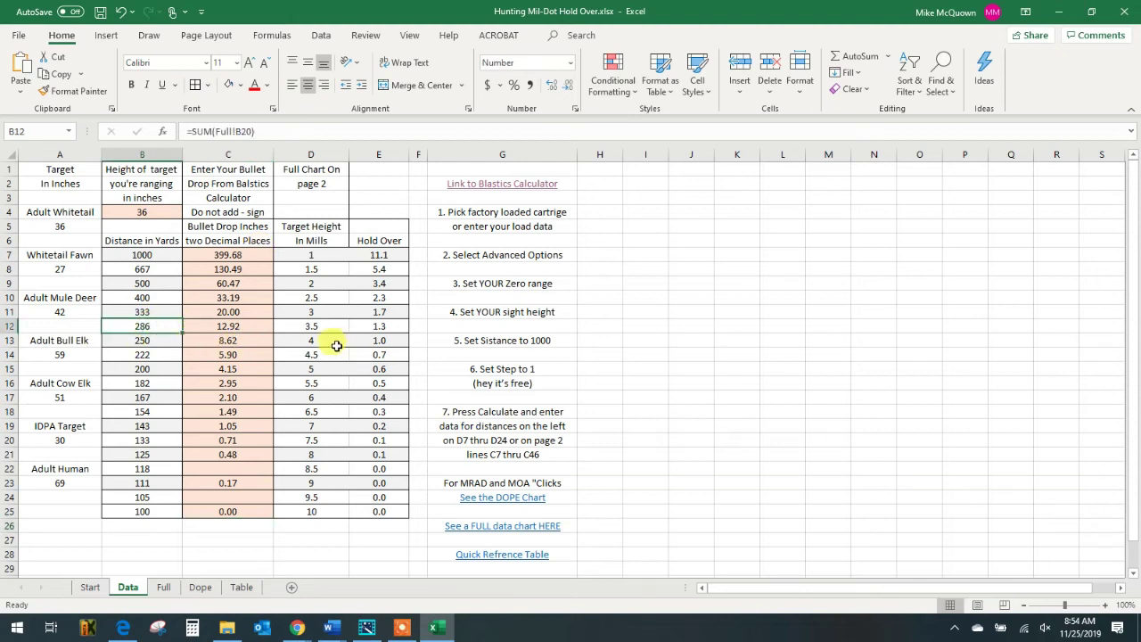
{"action": "left_click", "coordinate": [312, 328]}
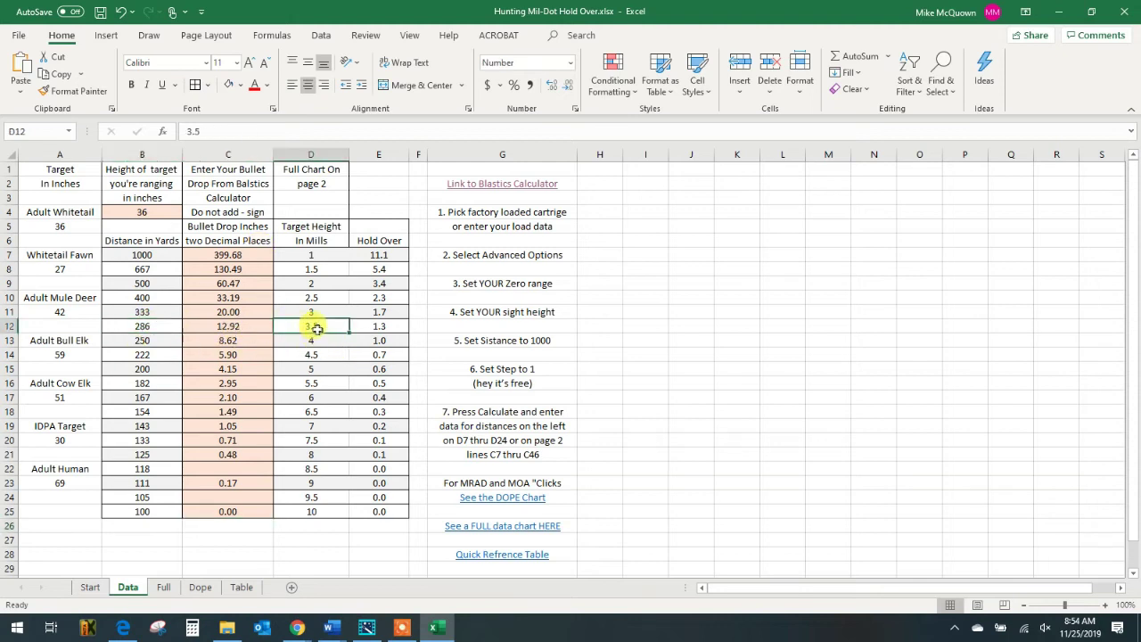
{"action": "left_click", "coordinate": [380, 323]}
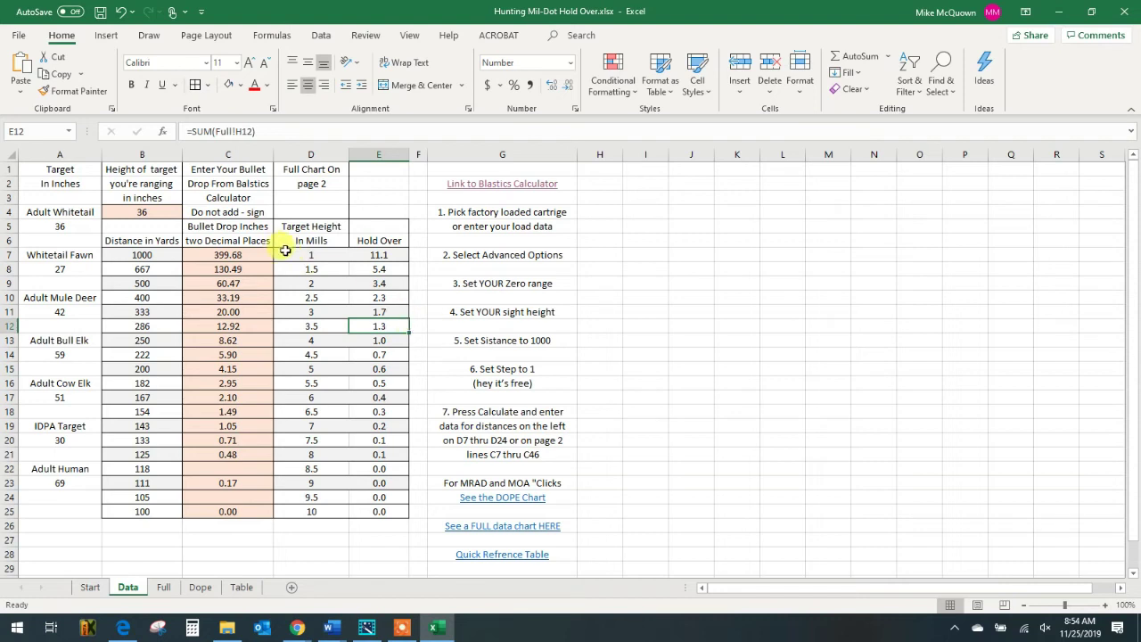
{"action": "left_click_drag", "start_coordinate": [290, 254], "coordinate": [376, 502]}
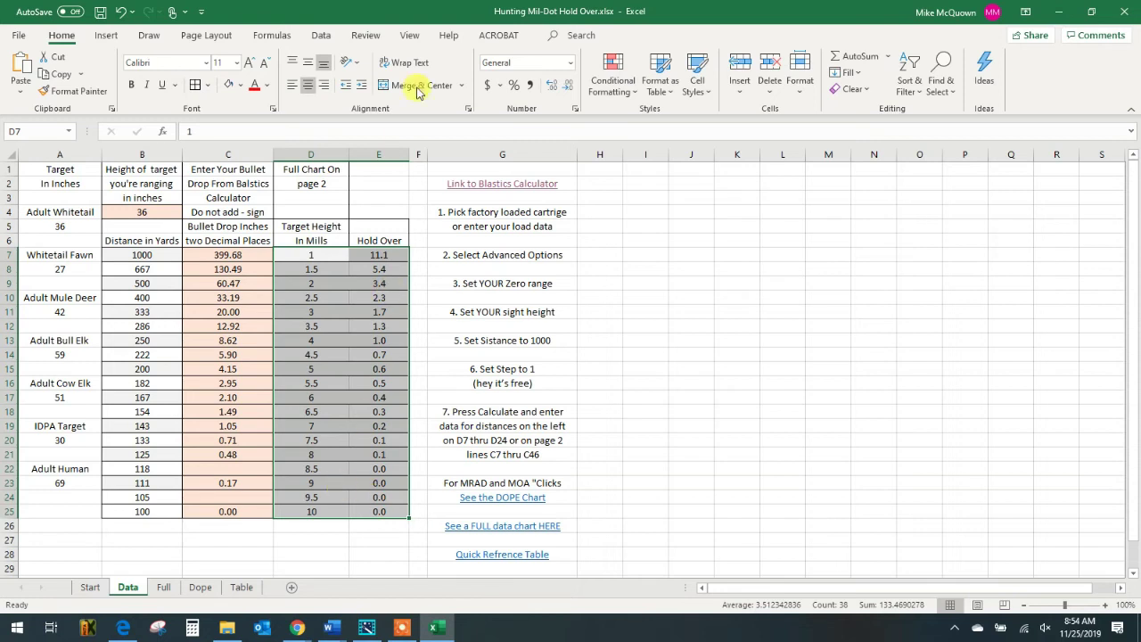
Step: Select the target heights with their hold-overs, and the whole distance, drop and hold-over chart in B5:E25
{"action": "left_click_drag", "start_coordinate": [312, 229], "coordinate": [383, 523]}
{"action": "left_click", "coordinate": [331, 256]}
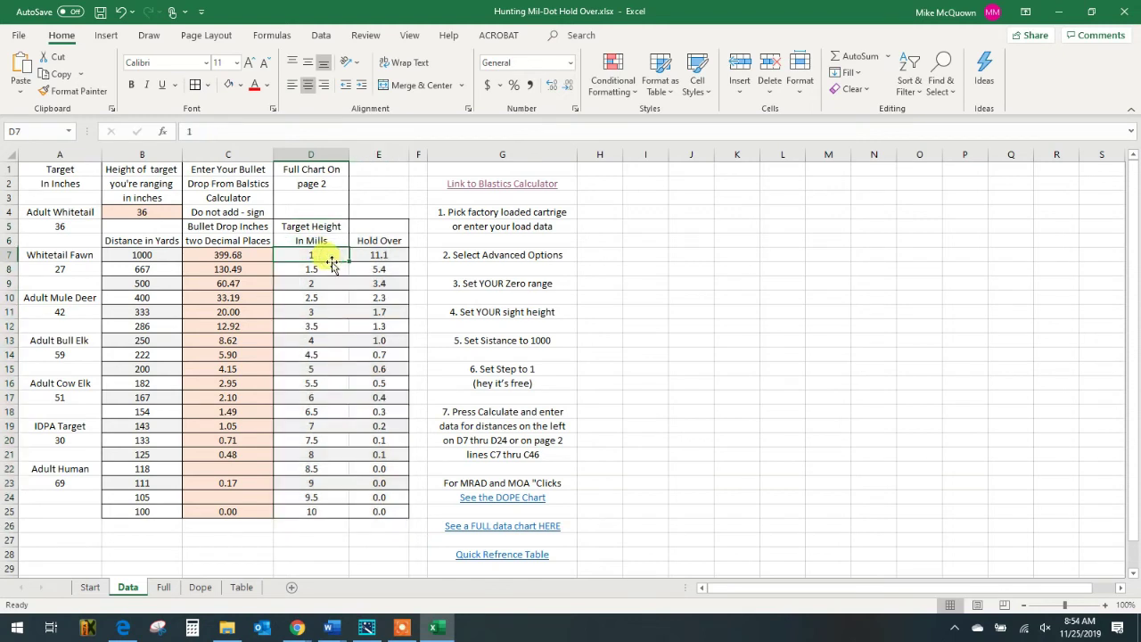
{"action": "left_click_drag", "start_coordinate": [134, 227], "coordinate": [401, 510]}
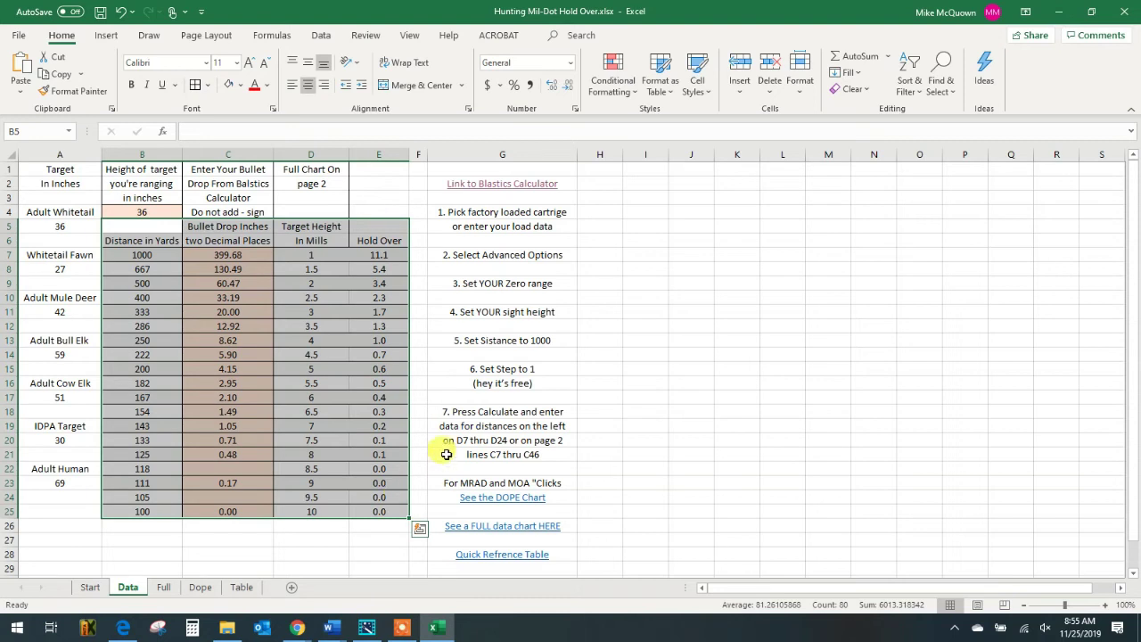
{"action": "left_click", "coordinate": [282, 346]}
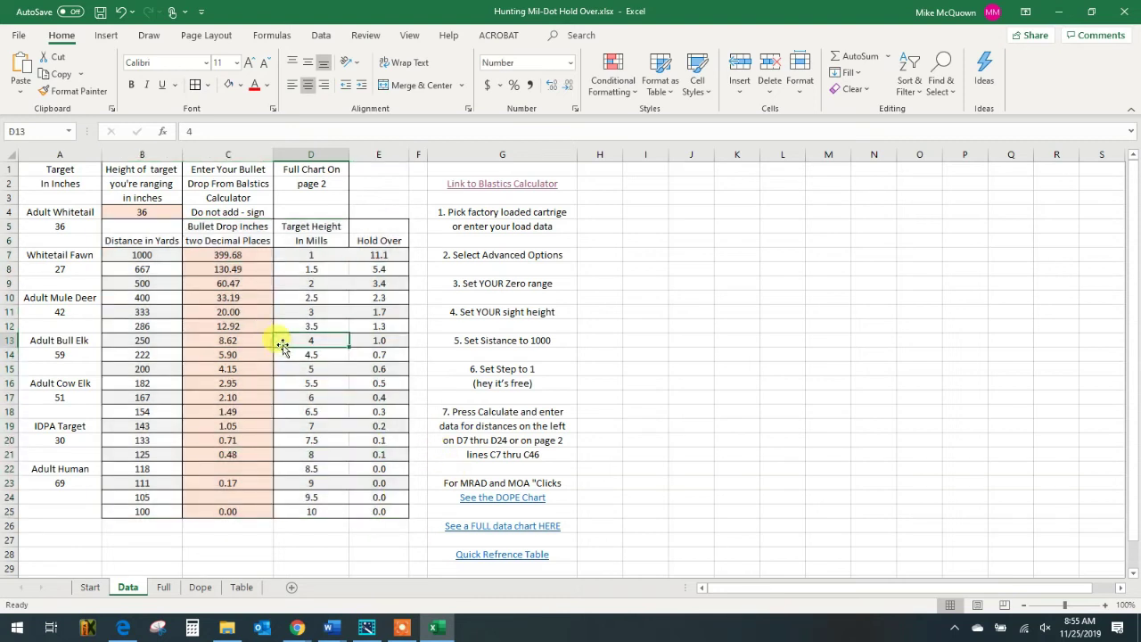
Step: Read the hold-overs in column E for target heights of 5, 2.5, 7 and 1.5 mils
{"action": "left_click", "coordinate": [324, 372]}
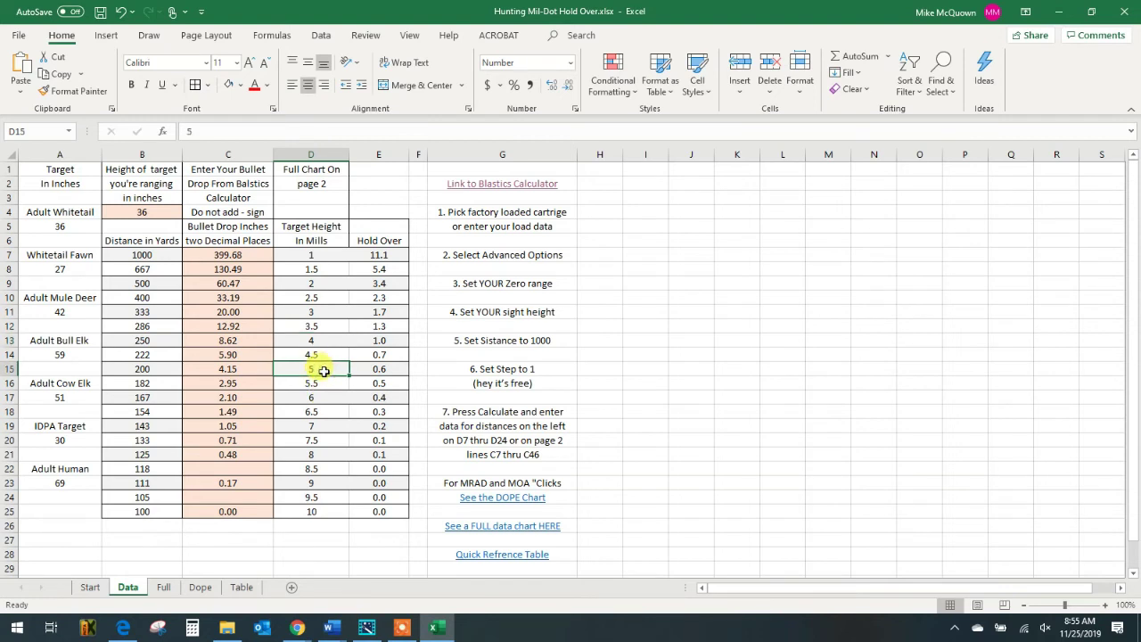
{"action": "left_click", "coordinate": [378, 368]}
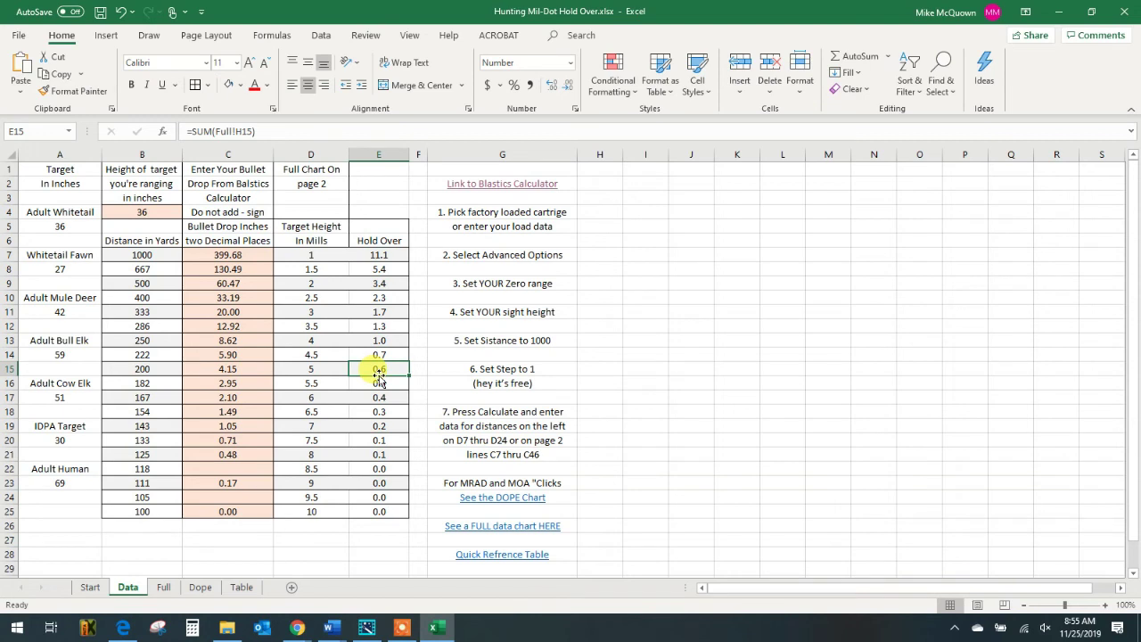
{"action": "left_click", "coordinate": [329, 300]}
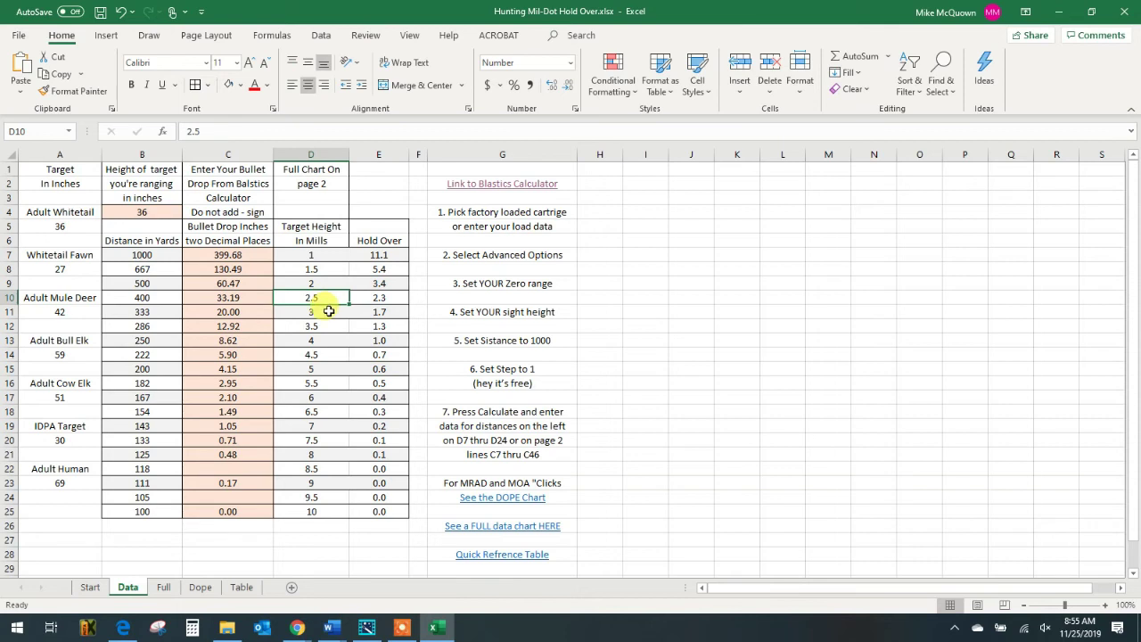
{"action": "left_click", "coordinate": [391, 301]}
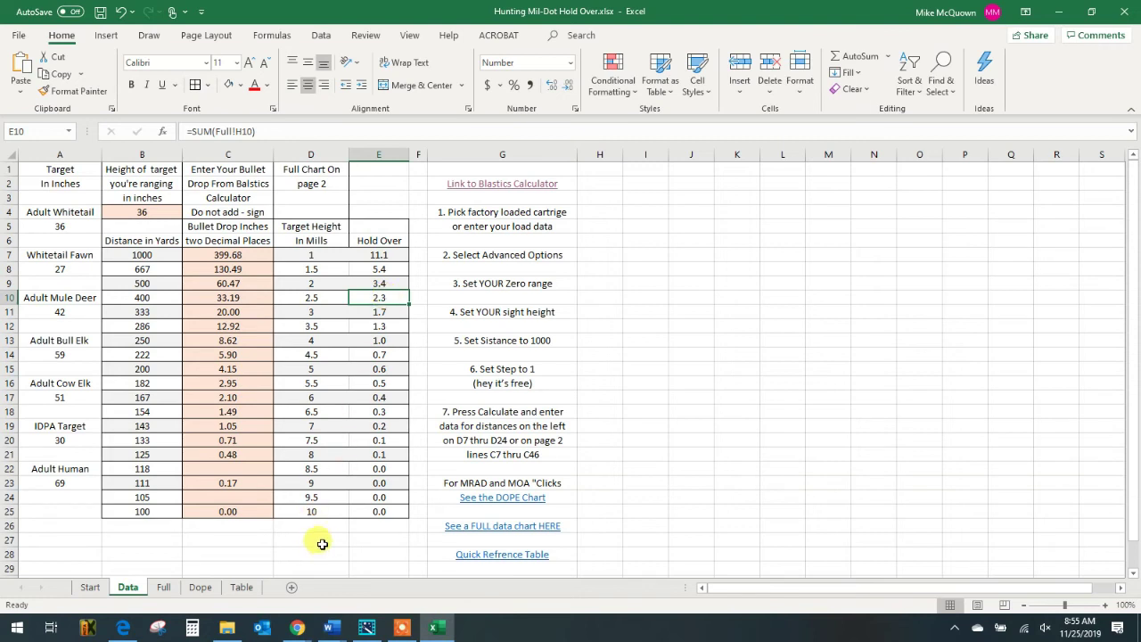
{"action": "left_click", "coordinate": [337, 438]}
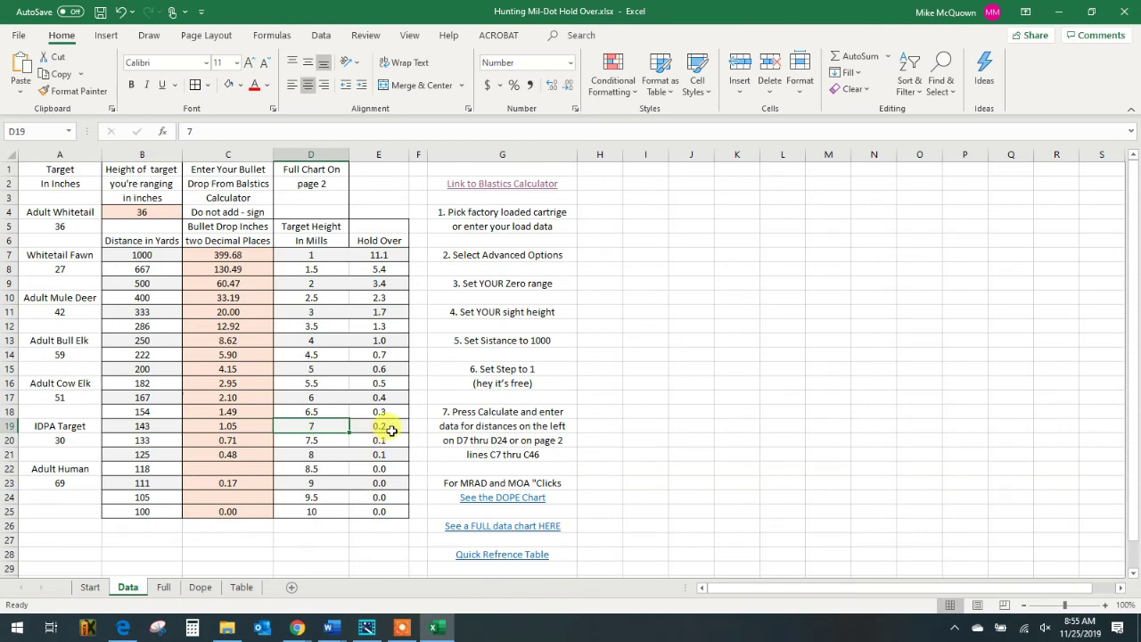
{"action": "left_click", "coordinate": [397, 427]}
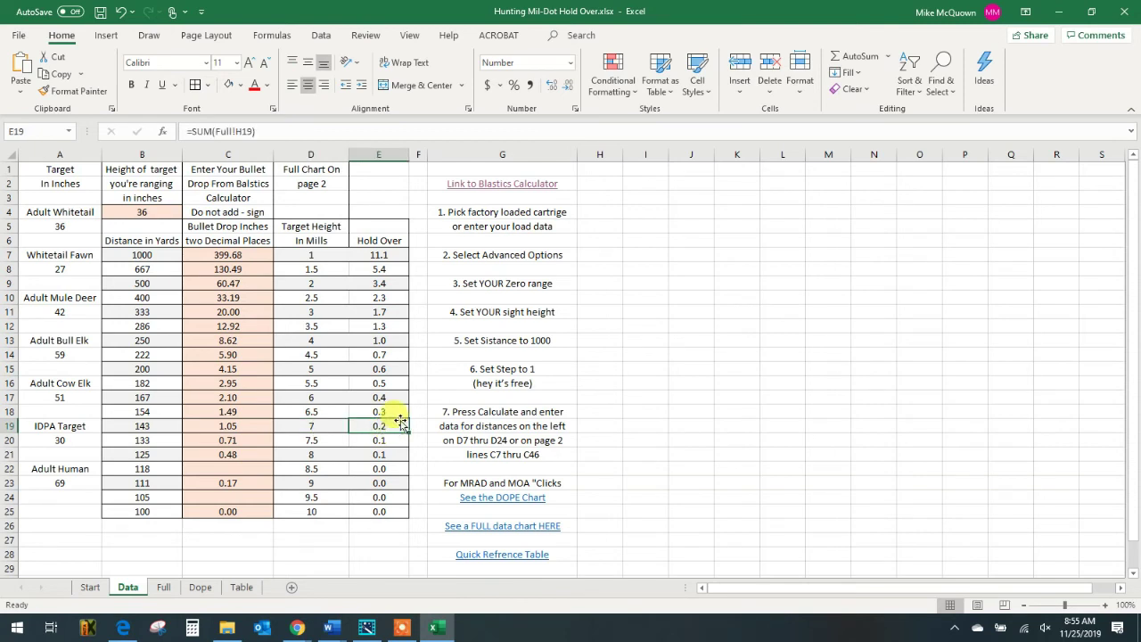
{"action": "left_click", "coordinate": [323, 270]}
{"action": "left_click", "coordinate": [398, 268]}
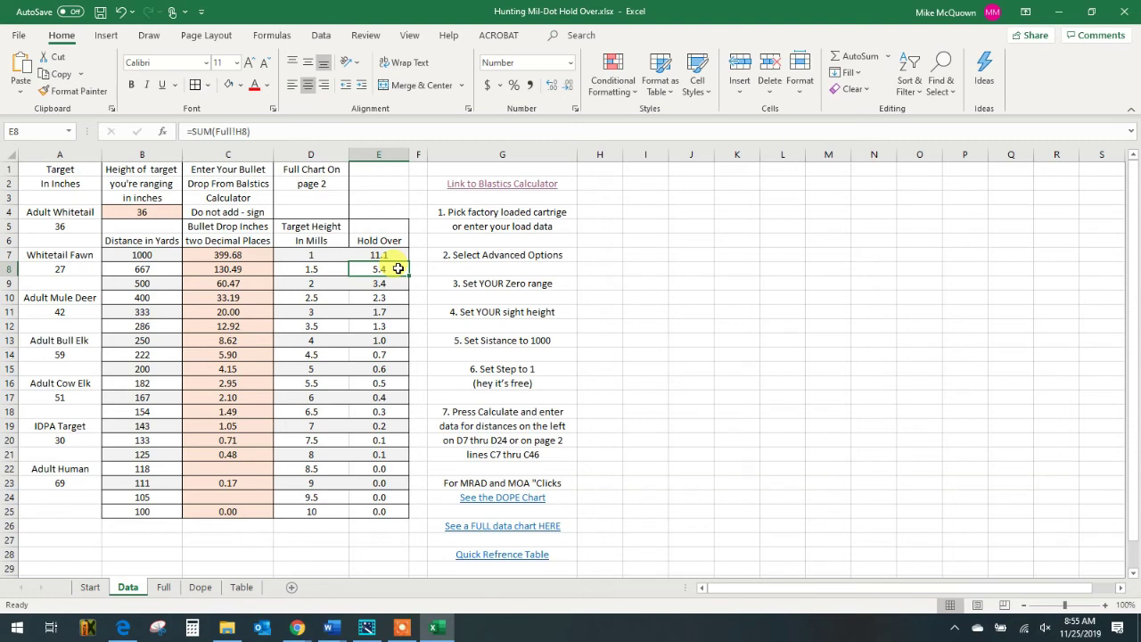
Step: Select the target heights and hold-overs in D5:E25 and compare them with the reticle picture on the Start sheet
{"action": "left_click_drag", "start_coordinate": [308, 226], "coordinate": [405, 510]}
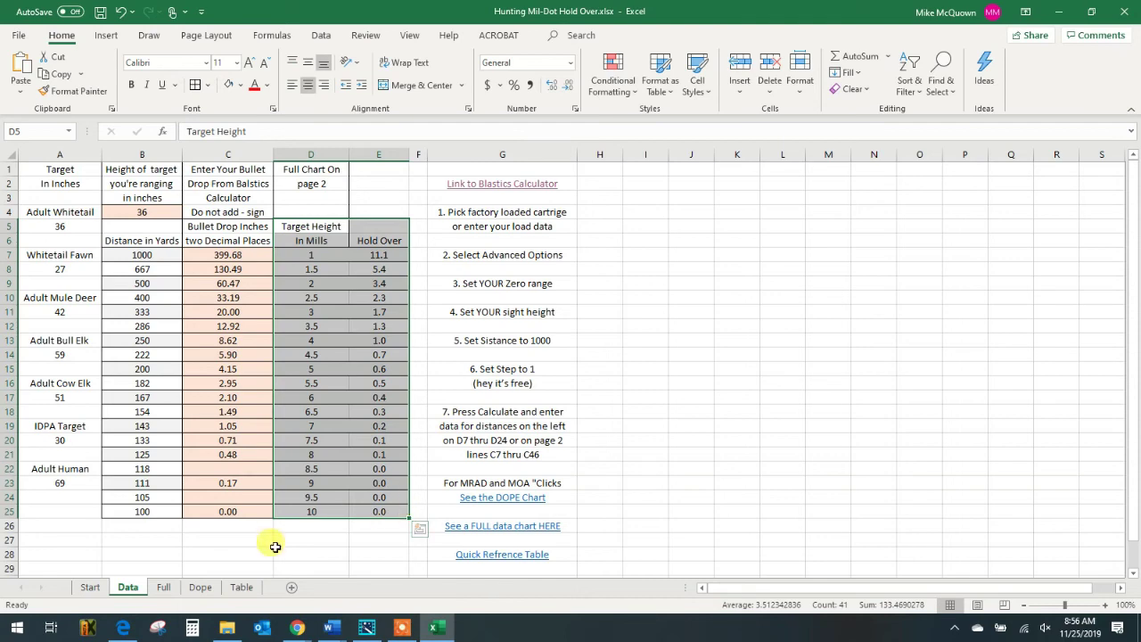
{"action": "left_click", "coordinate": [90, 587]}
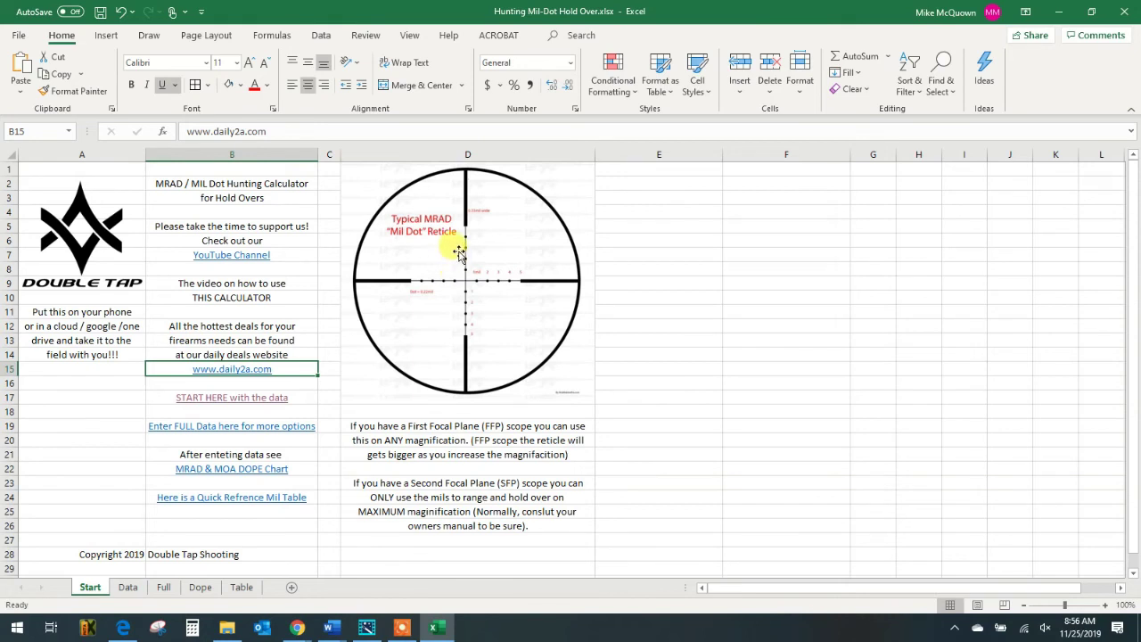
{"action": "left_click", "coordinate": [129, 588]}
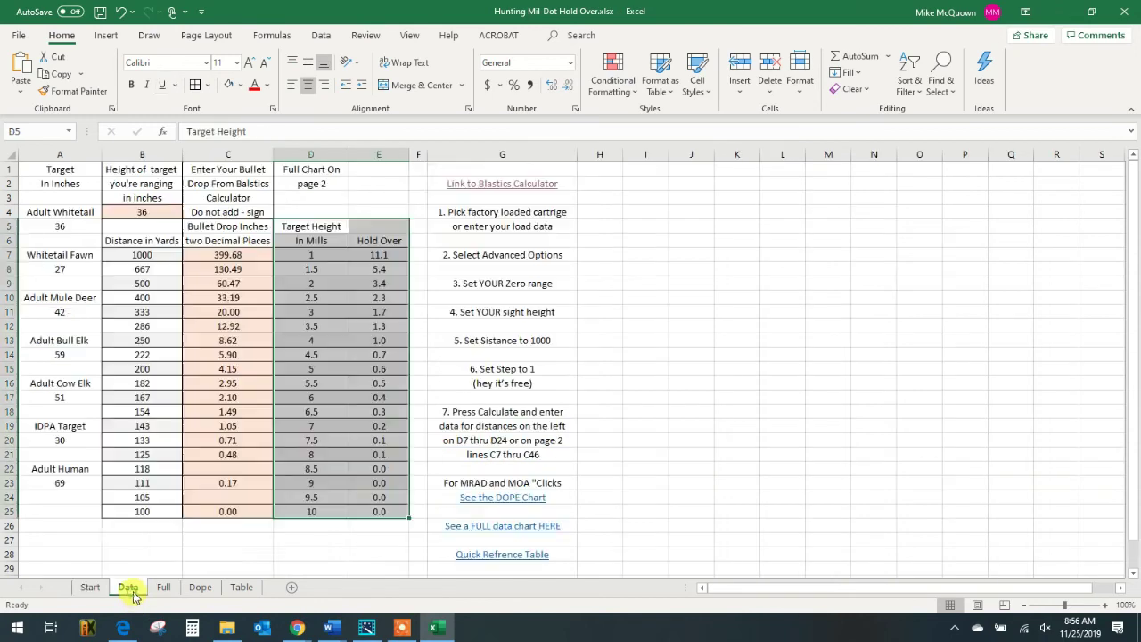
Step: Examine the hold-over for a 2.5 mil target height and the bullet drop entries in column C
{"action": "left_click", "coordinate": [389, 297]}
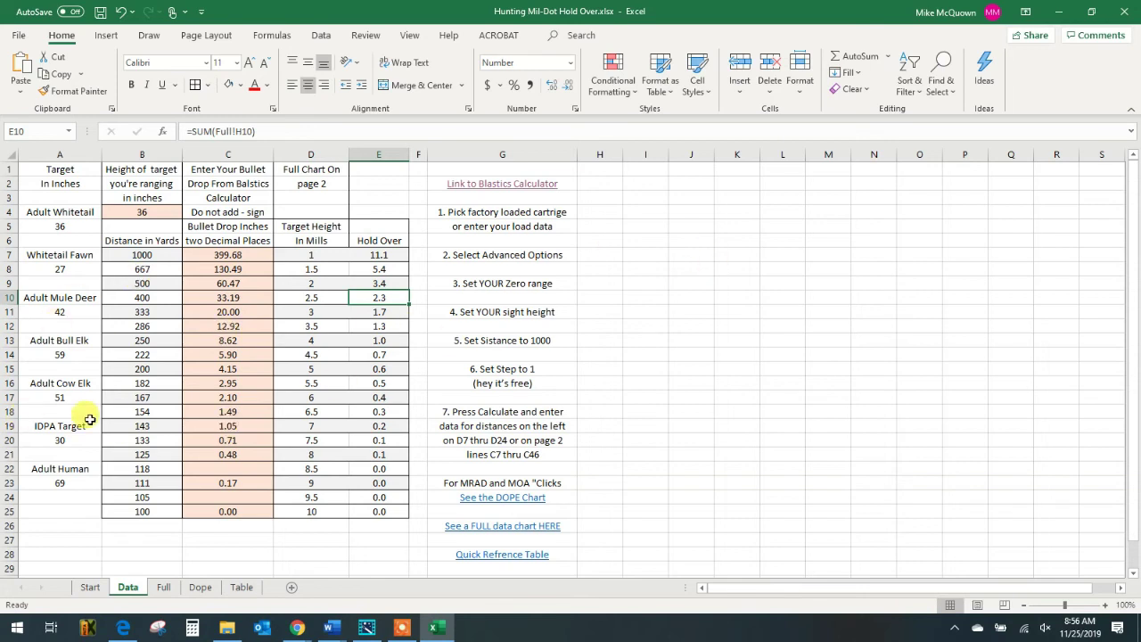
{"action": "left_click", "coordinate": [224, 255]}
{"action": "left_click", "coordinate": [222, 283]}
{"action": "left_click", "coordinate": [206, 381]}
{"action": "left_click", "coordinate": [222, 451]}
{"action": "left_click", "coordinate": [239, 386]}
{"action": "left_click", "coordinate": [261, 294]}
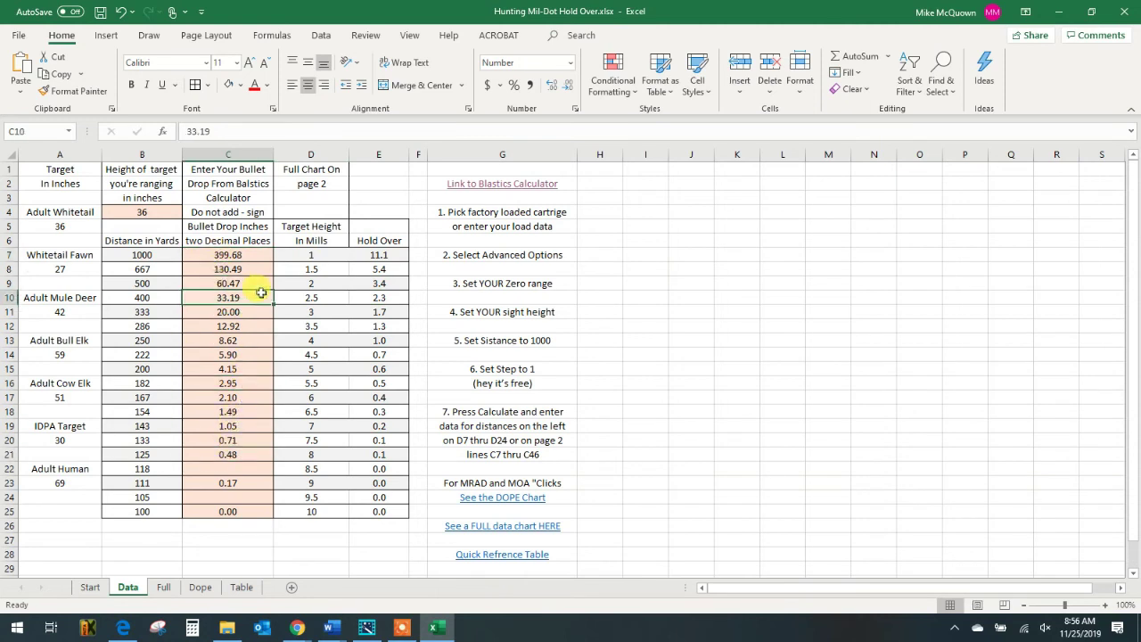
Step: Try a target height of 30 inches in B4 and restore it to the adult whitetail's 36 inches
{"action": "left_click", "coordinate": [89, 214]}
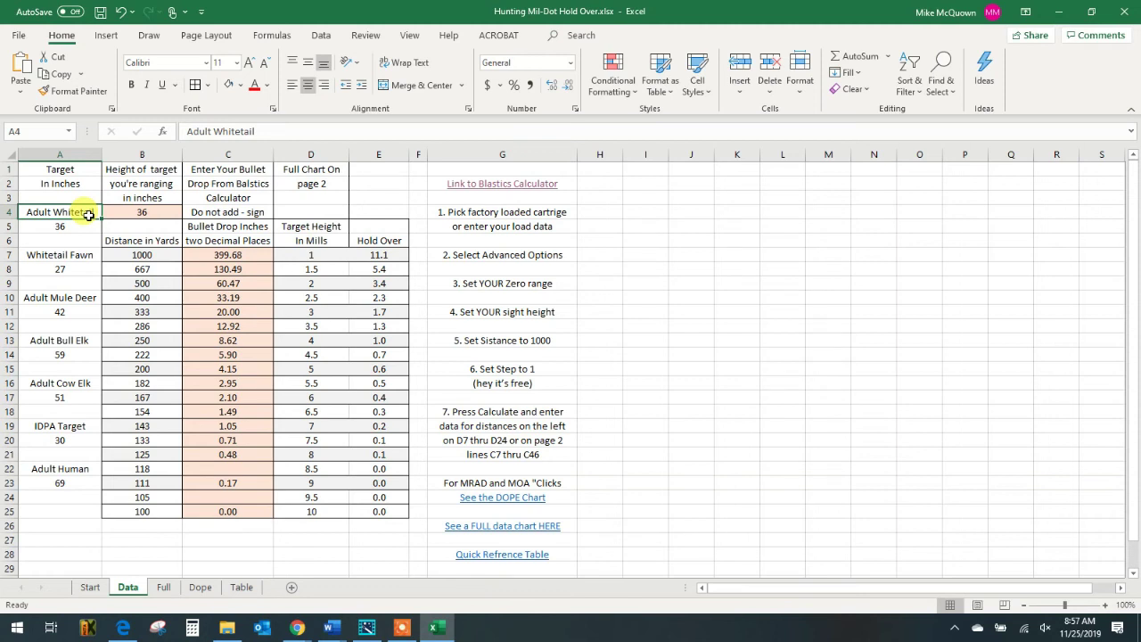
{"action": "left_click", "coordinate": [142, 213]}
{"action": "type", "text": "30"}
{"action": "key", "text": "Return"}
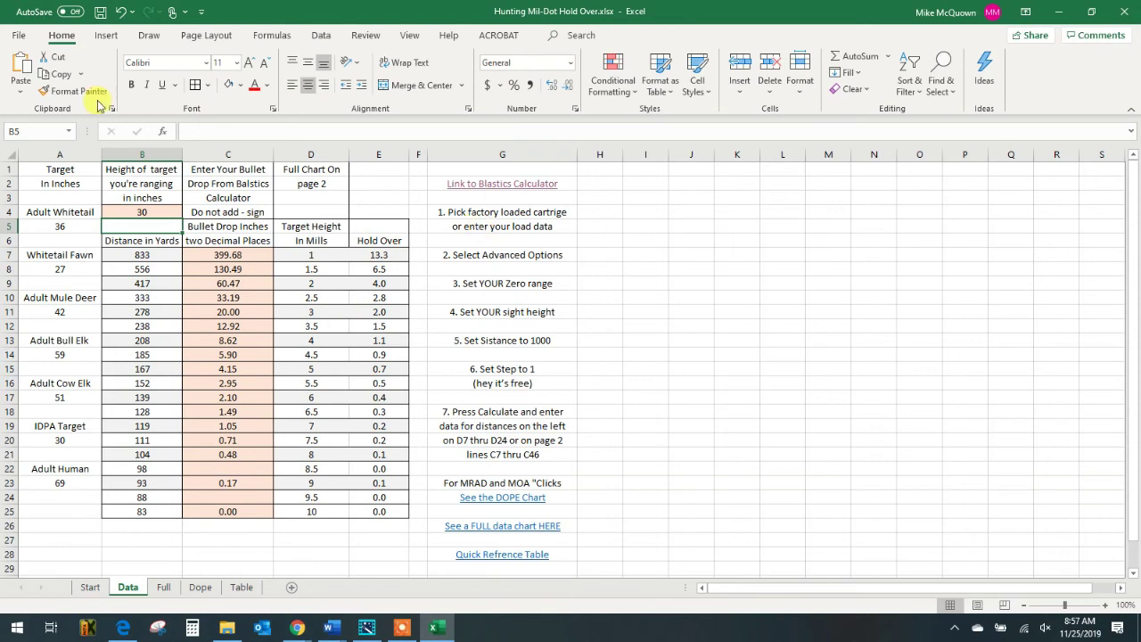
{"action": "left_click", "coordinate": [130, 214]}
{"action": "type", "text": "36"}
{"action": "key", "text": "Return"}
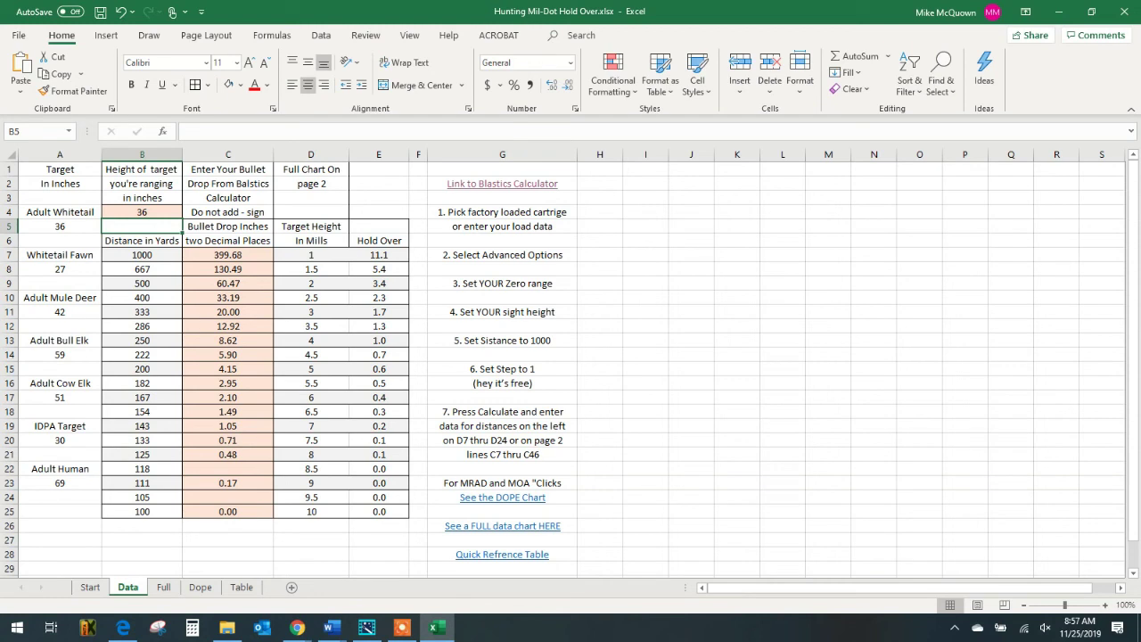
Step: Try the adult bull elk's height of 59 inches in B4 and set it back to 36
{"action": "left_click", "coordinate": [144, 212]}
{"action": "type", "text": "59"}
{"action": "key", "text": "Return"}
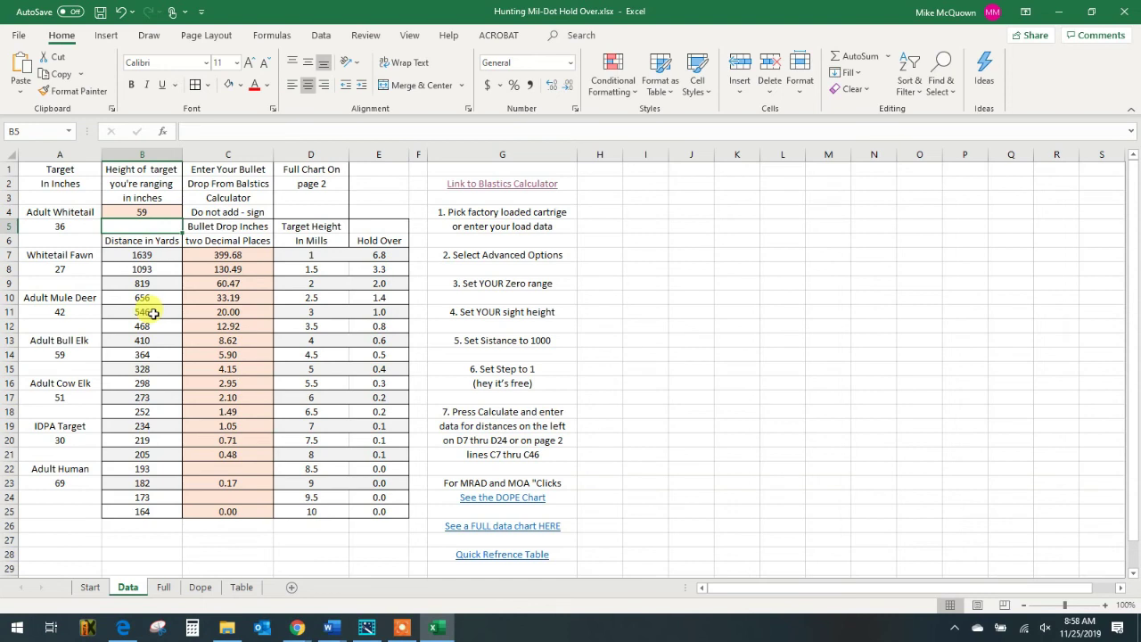
{"action": "left_click", "coordinate": [141, 213]}
{"action": "type", "text": "36"}
{"action": "key", "text": "Return"}
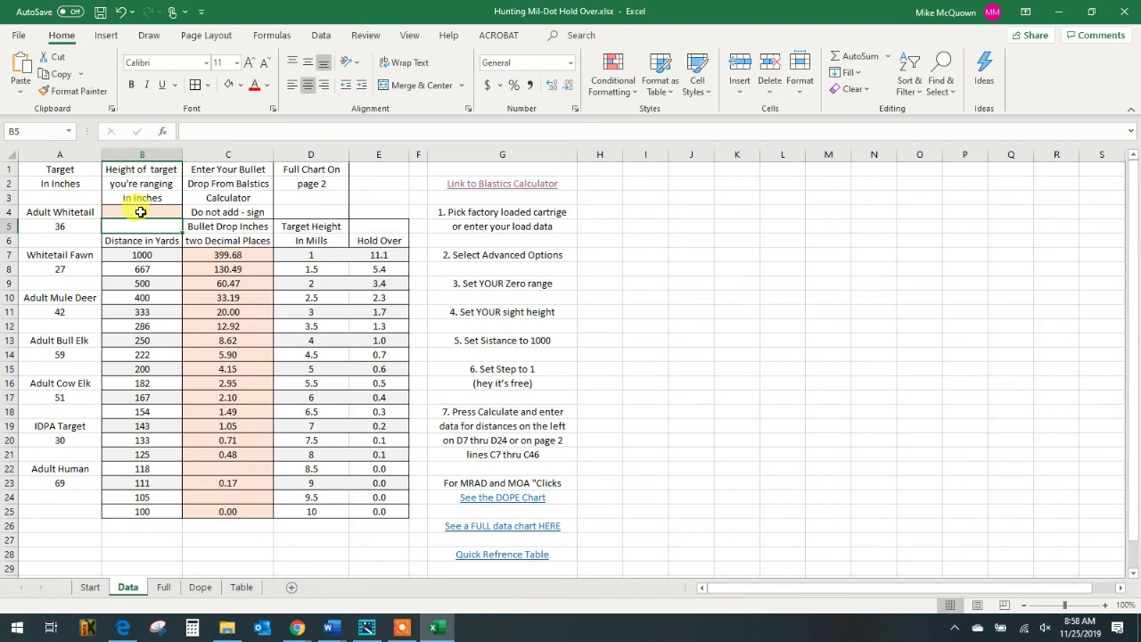
Step: Check the Dope sheet, look through the Full sheet's chart and select its cheat sheet in G4:H25
{"action": "left_click", "coordinate": [202, 587]}
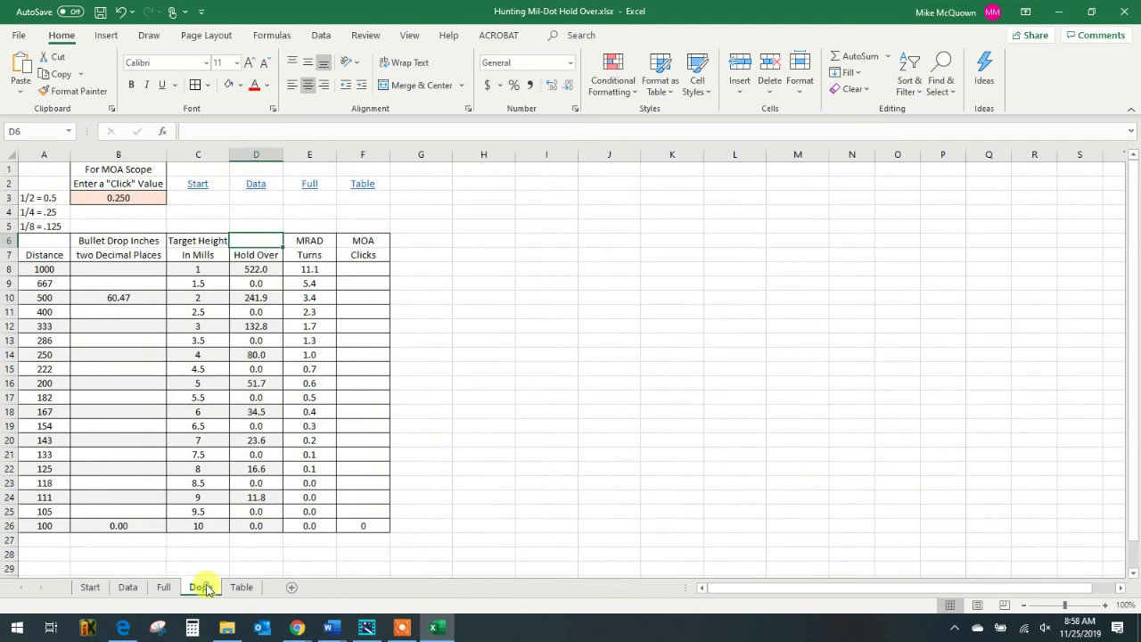
{"action": "left_click", "coordinate": [163, 588]}
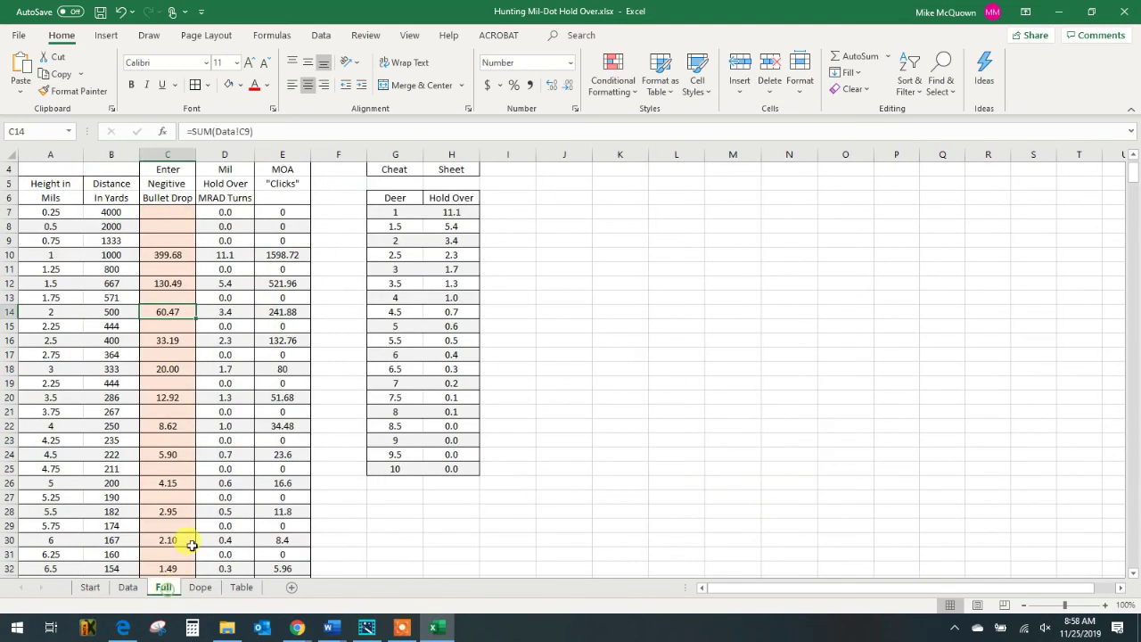
{"action": "scroll", "coordinate": [192, 545], "scroll_direction": "down", "scroll_amount": 10}
{"action": "scroll", "coordinate": [218, 487], "scroll_direction": "up", "scroll_amount": 11}
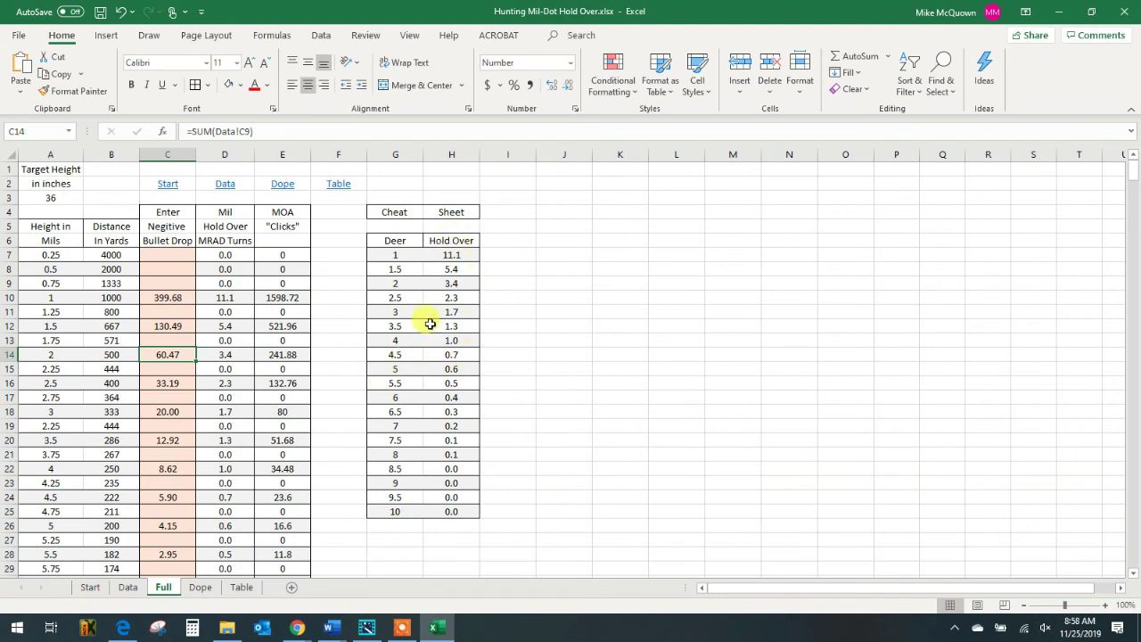
{"action": "left_click_drag", "start_coordinate": [395, 216], "coordinate": [455, 512]}
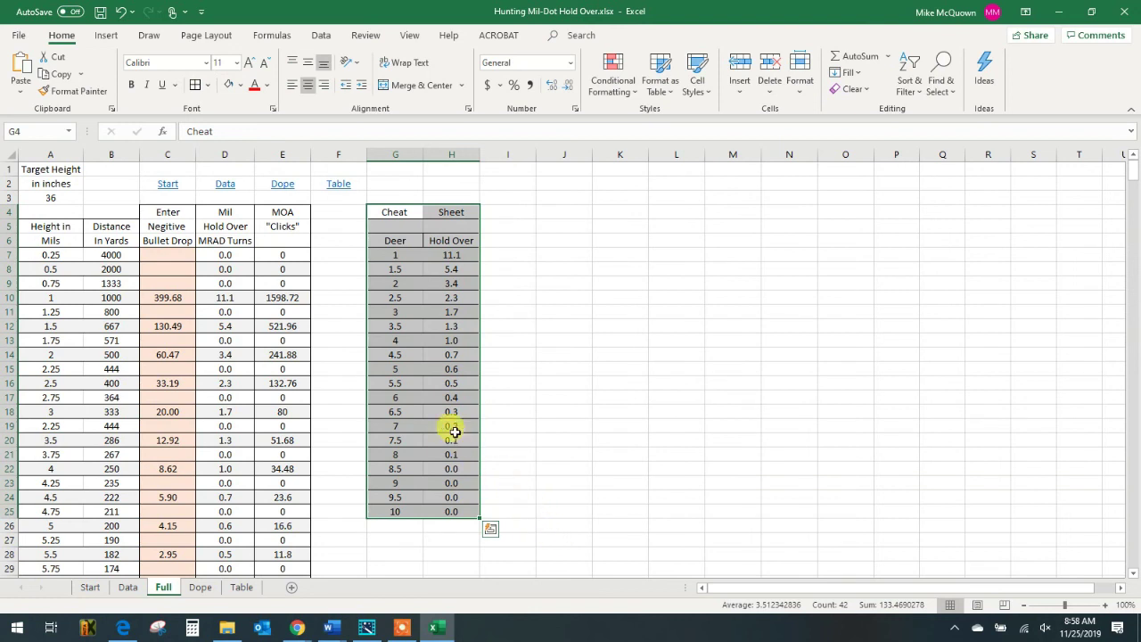
Step: Read the Full sheet's cheat-sheet hold-overs for target heights of 4.5, 5.5 and 6.5 mils
{"action": "left_click", "coordinate": [522, 285]}
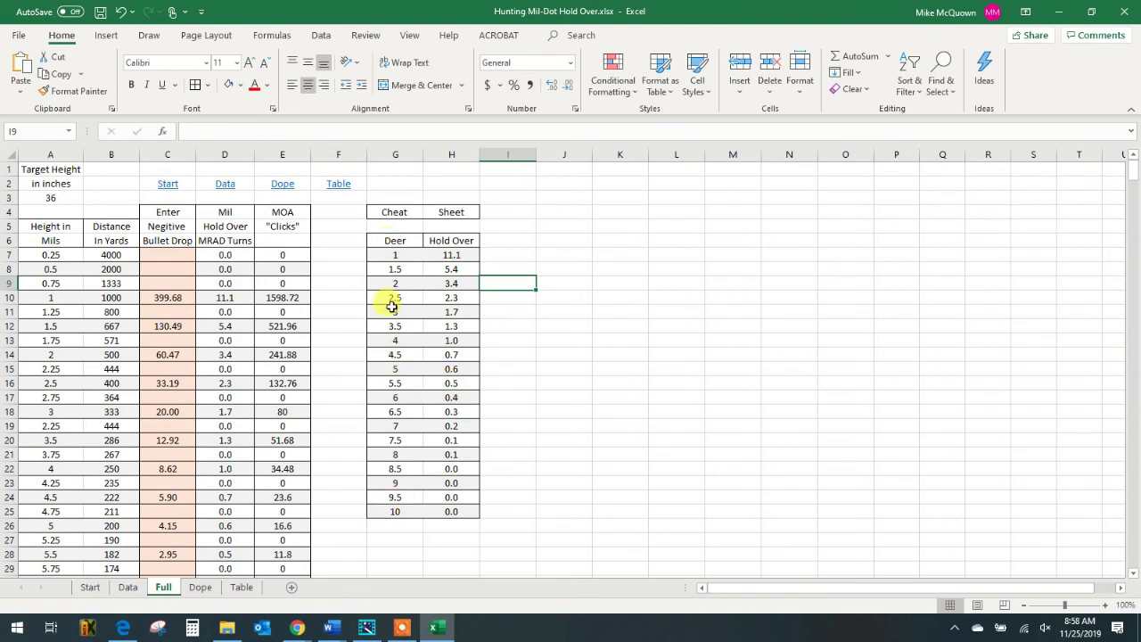
{"action": "left_click", "coordinate": [395, 356]}
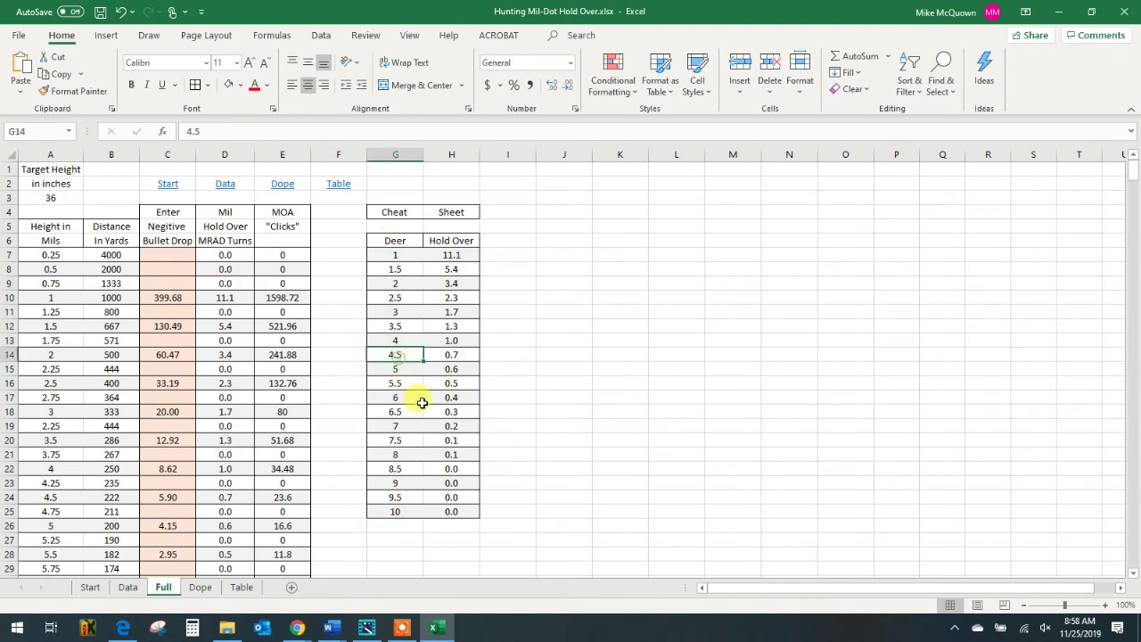
{"action": "left_click", "coordinate": [460, 357]}
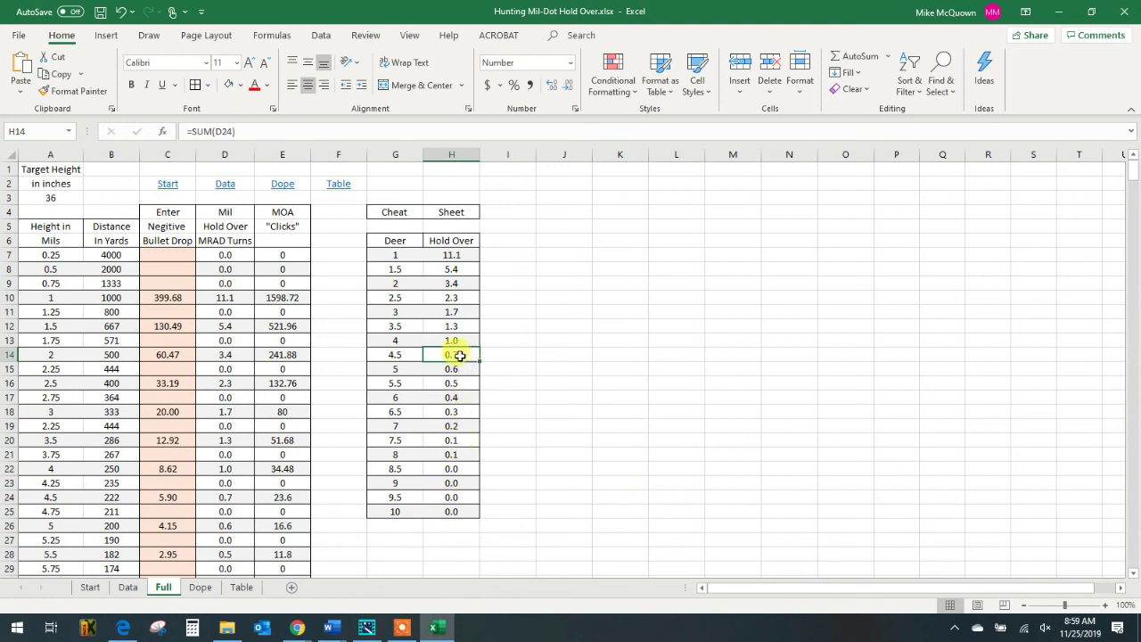
{"action": "left_click", "coordinate": [453, 384]}
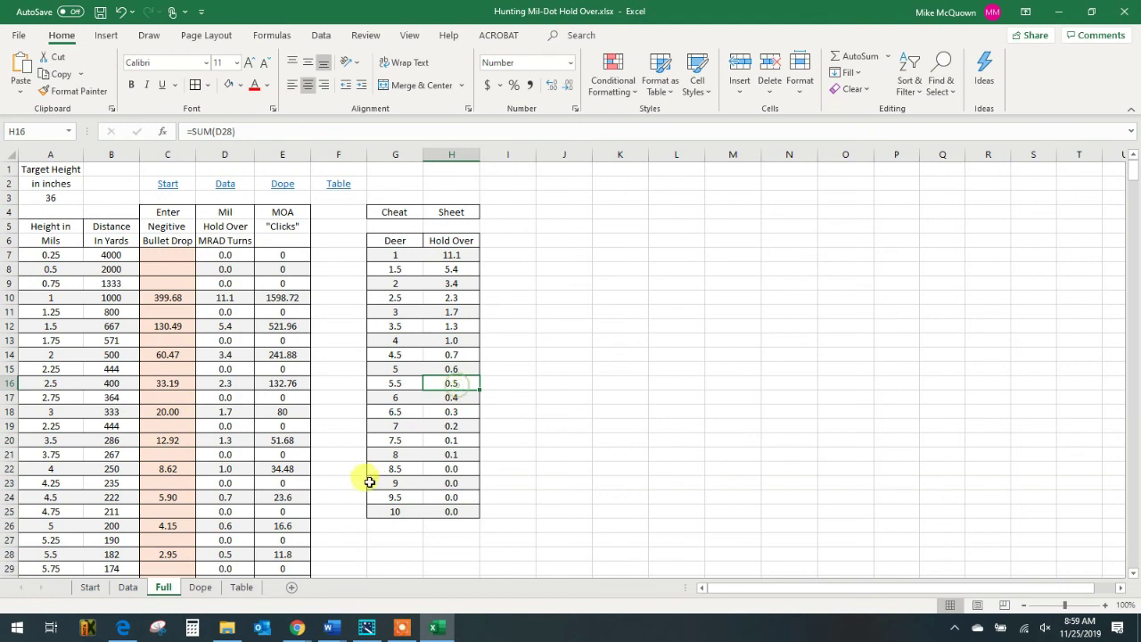
{"action": "left_click", "coordinate": [388, 389]}
{"action": "left_click", "coordinate": [453, 384]}
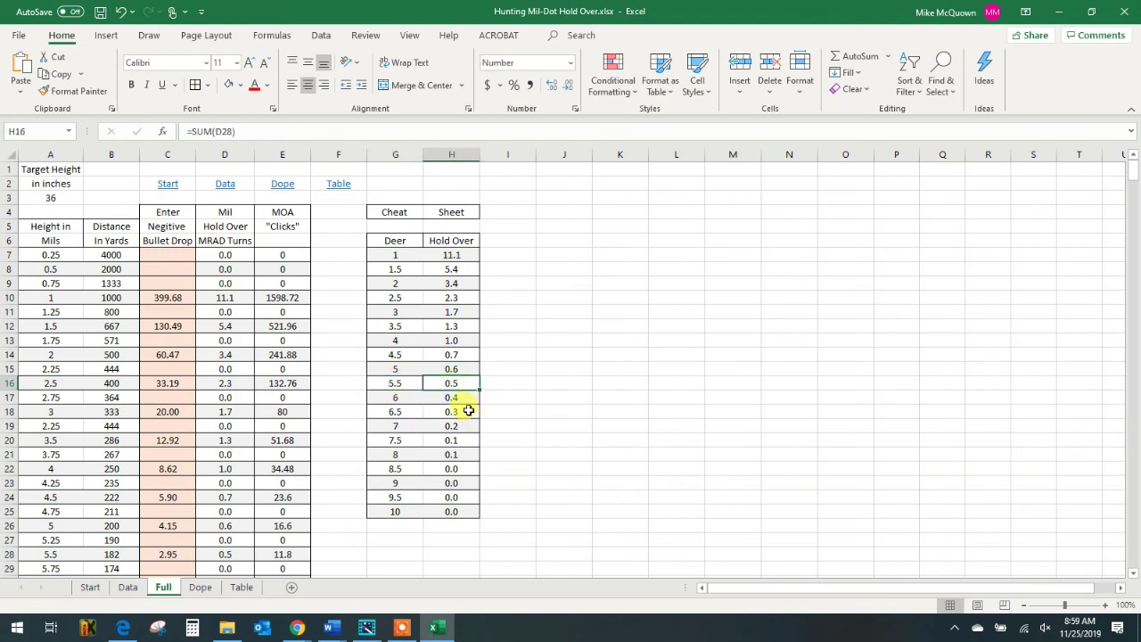
{"action": "left_click", "coordinate": [470, 411]}
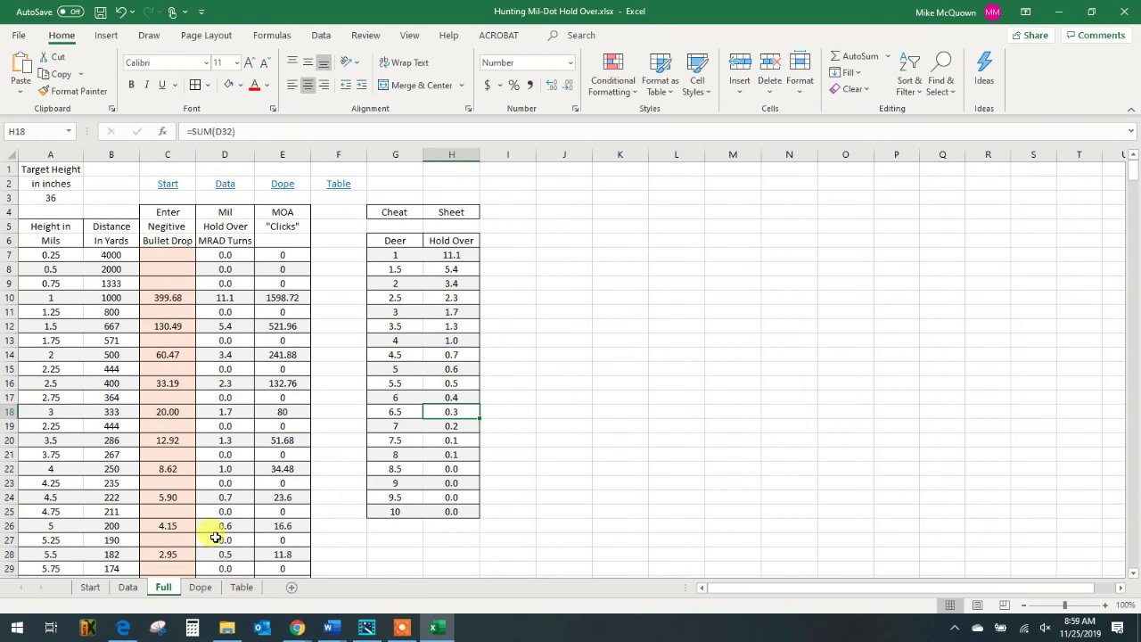
Step: Revisit the Data and Start sheets and inspect the area below the charts on the Data and Full sheets
{"action": "left_click", "coordinate": [131, 590]}
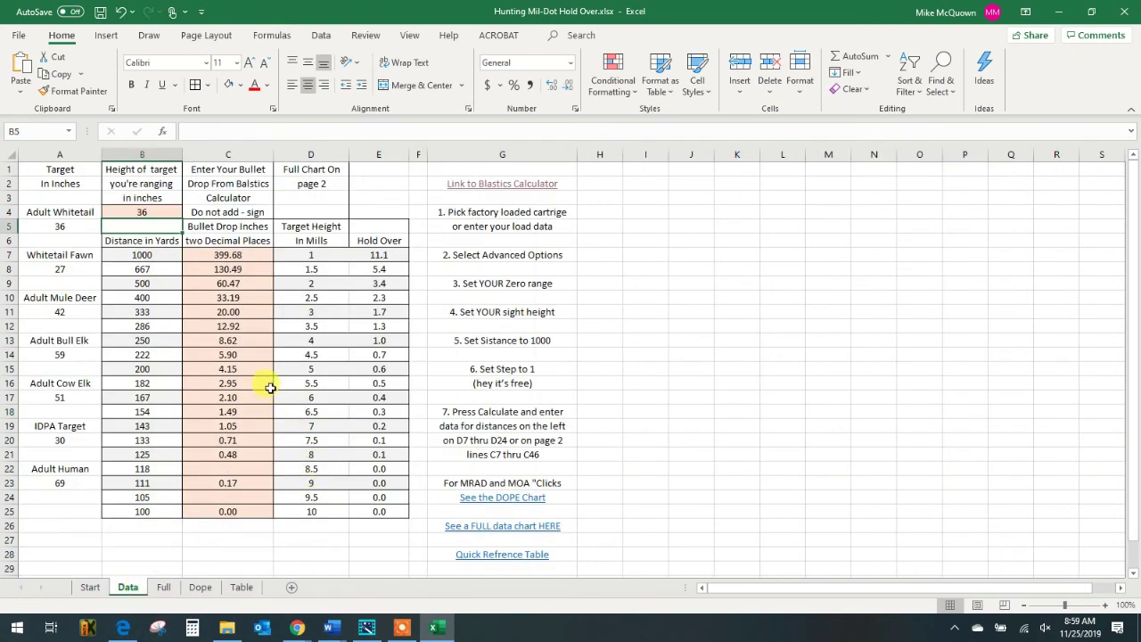
{"action": "left_click", "coordinate": [88, 588]}
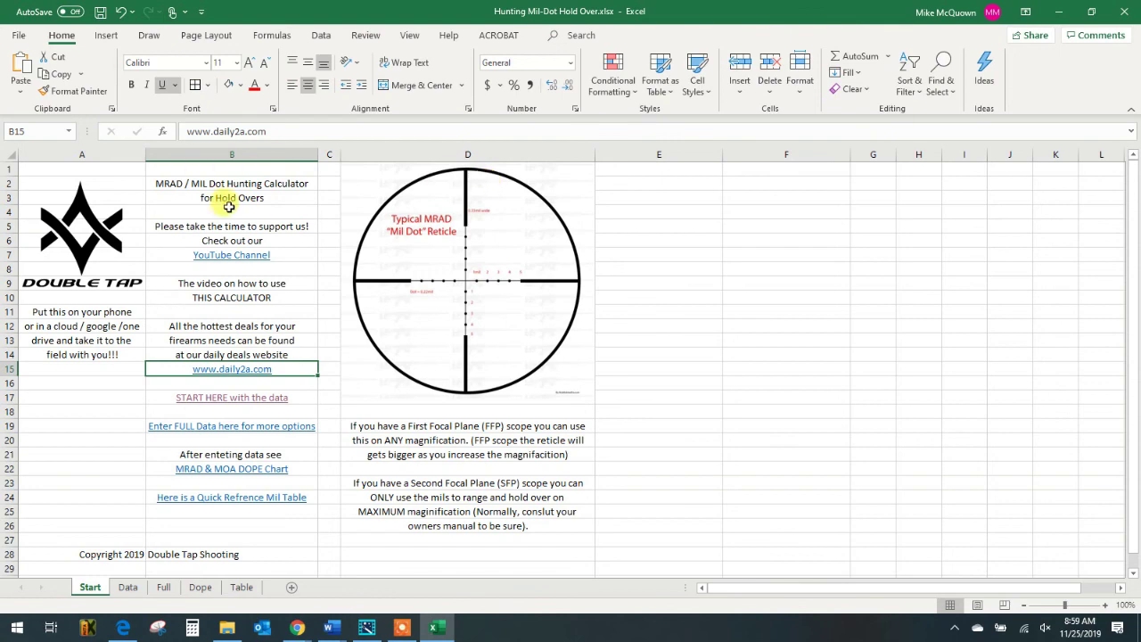
{"action": "left_click", "coordinate": [127, 587]}
{"action": "scroll", "coordinate": [400, 420], "scroll_direction": "down", "scroll_amount": 20}
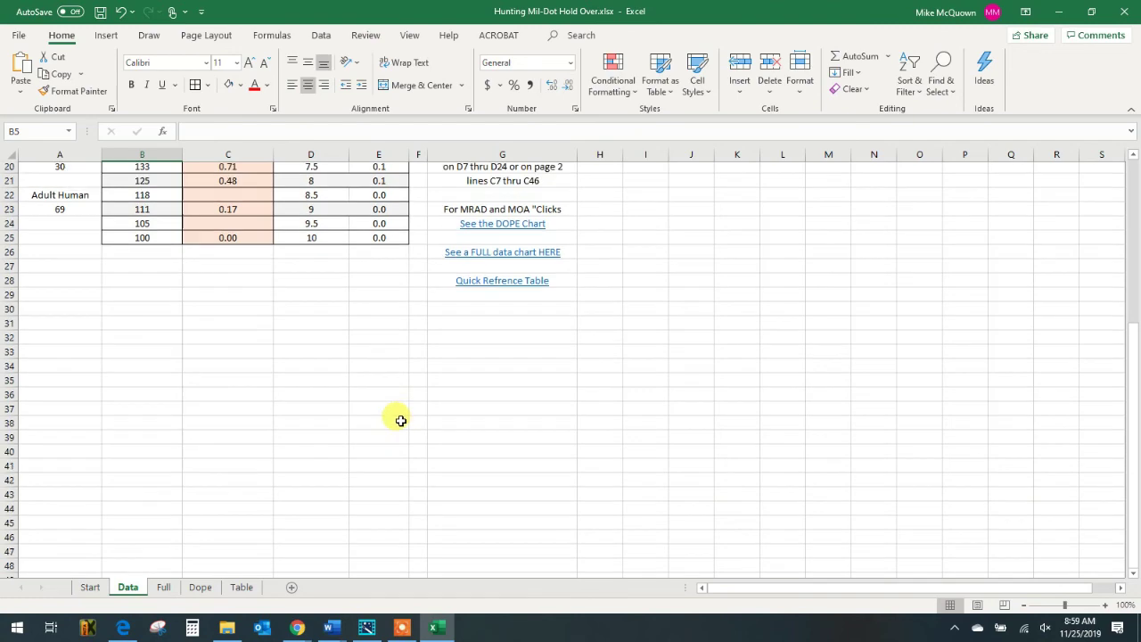
{"action": "scroll", "coordinate": [298, 388], "scroll_direction": "down", "scroll_amount": 20}
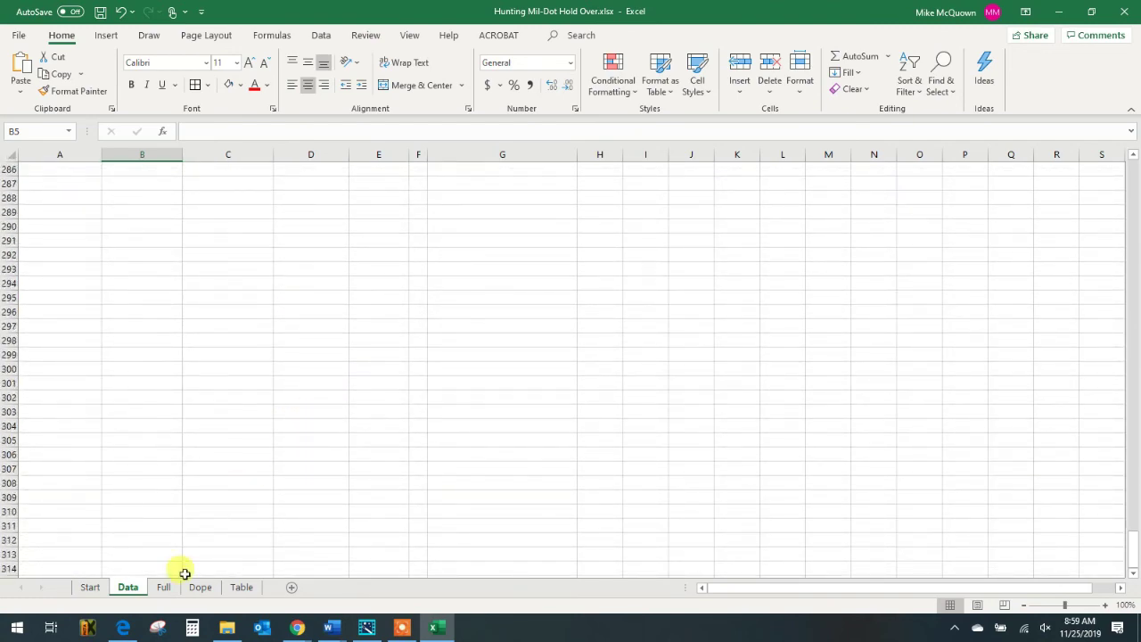
{"action": "left_click", "coordinate": [160, 589]}
{"action": "scroll", "coordinate": [244, 408], "scroll_direction": "down", "scroll_amount": 20}
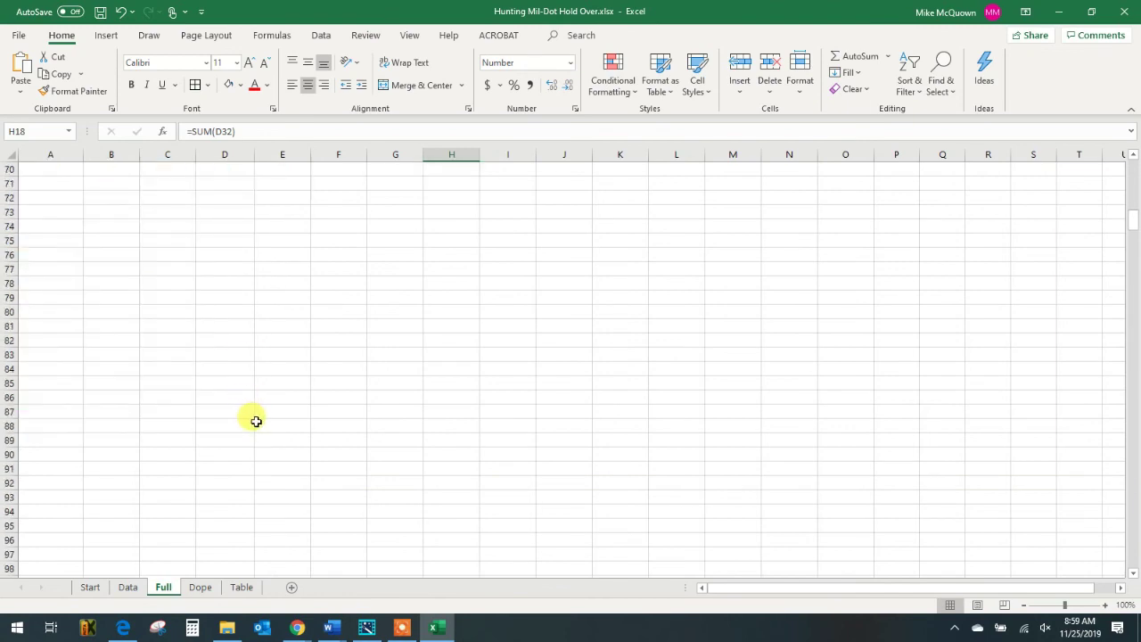
Step: Examine the math block in rows 119 to 160 below the Full sheet's chart and return to the sheet's beginning
{"action": "scroll", "coordinate": [264, 451], "scroll_direction": "up", "scroll_amount": 7}
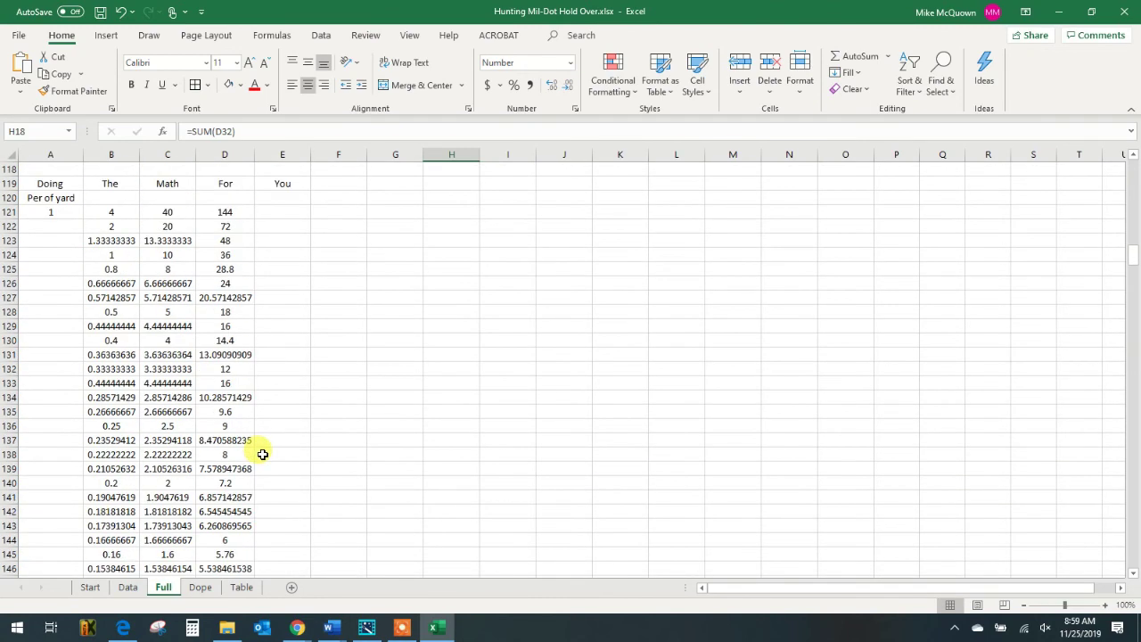
{"action": "scroll", "coordinate": [258, 441], "scroll_direction": "up", "scroll_amount": 20}
{"action": "scroll", "coordinate": [257, 430], "scroll_direction": "up", "scroll_amount": 3}
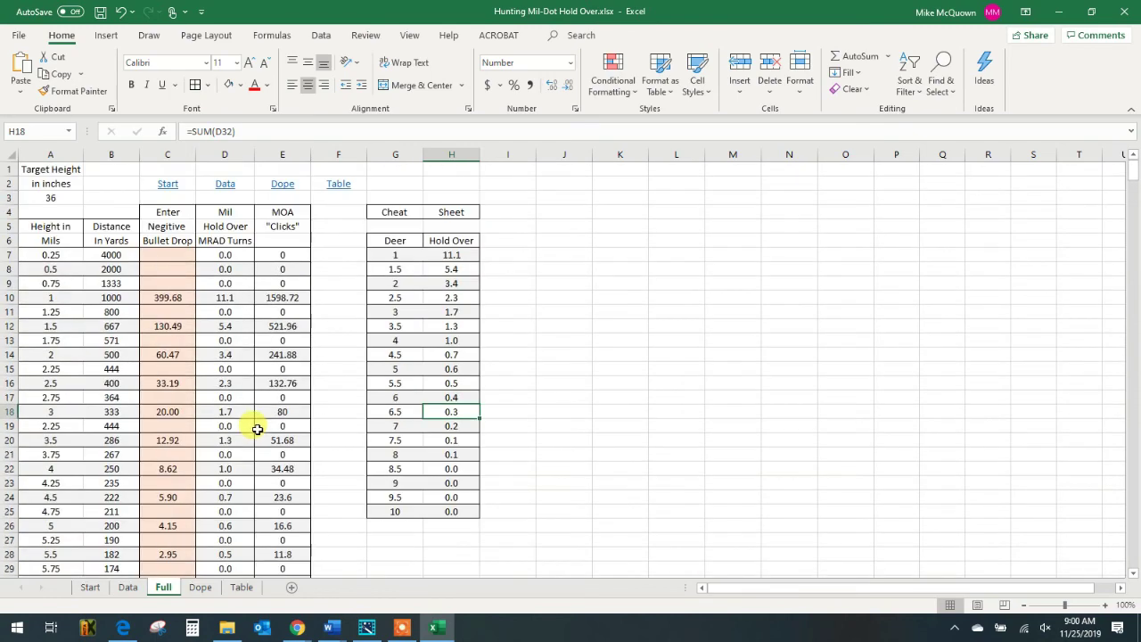
{"action": "scroll", "coordinate": [185, 412], "scroll_direction": "down", "scroll_amount": 20}
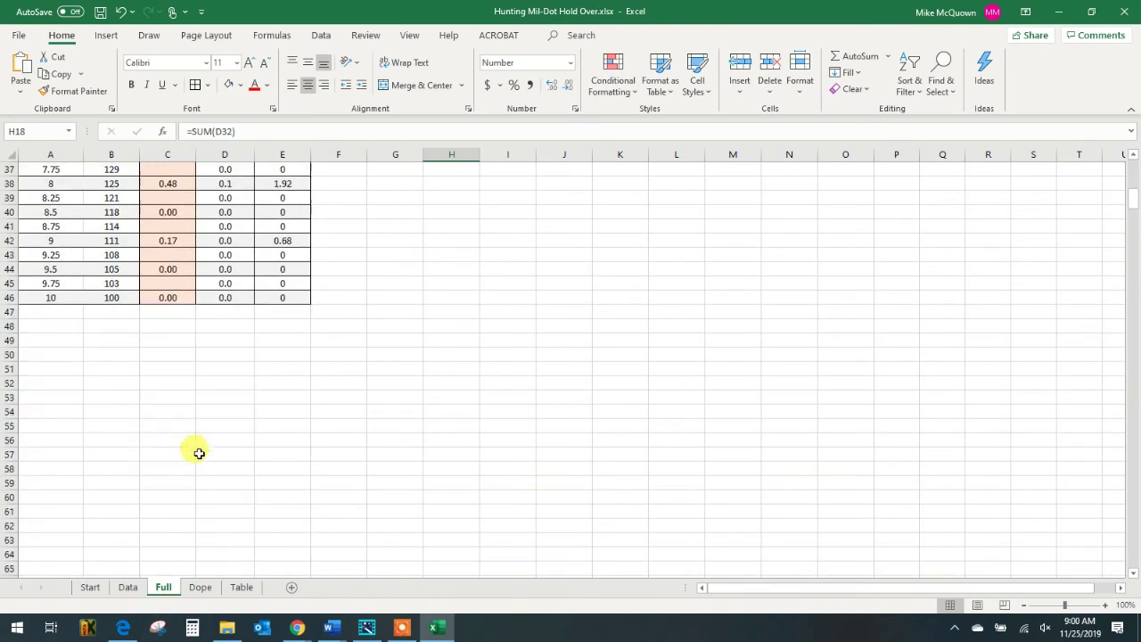
{"action": "scroll", "coordinate": [223, 460], "scroll_direction": "down", "scroll_amount": 6}
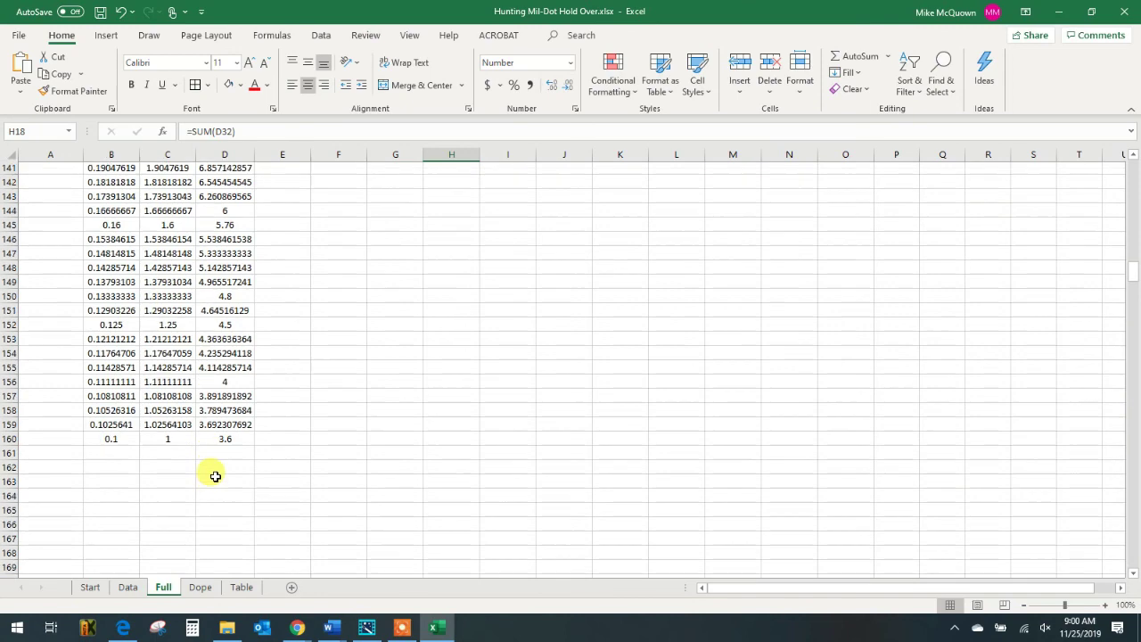
{"action": "scroll", "coordinate": [214, 473], "scroll_direction": "up", "scroll_amount": 12}
{"action": "scroll", "coordinate": [214, 471], "scroll_direction": "up", "scroll_amount": 20}
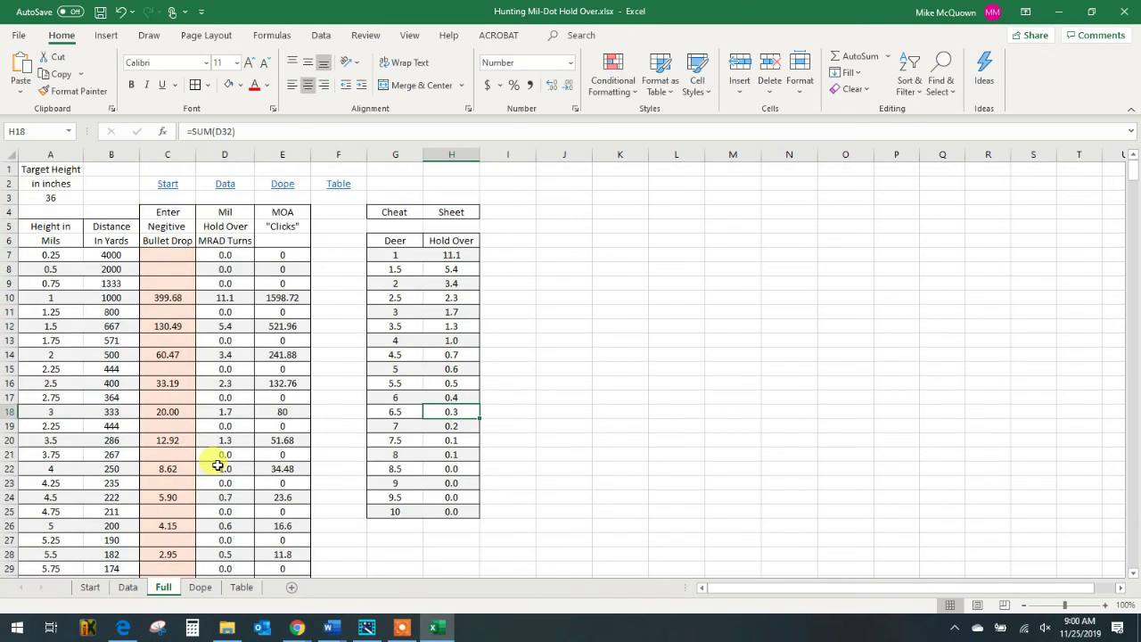
Step: Look over the Data sheet, the Dope sheet's click-value area and the mil reference chart on the Table sheet
{"action": "left_click", "coordinate": [127, 587]}
{"action": "left_click_drag", "start_coordinate": [1136, 555], "coordinate": [1132, 163]}
{"action": "left_click", "coordinate": [202, 588]}
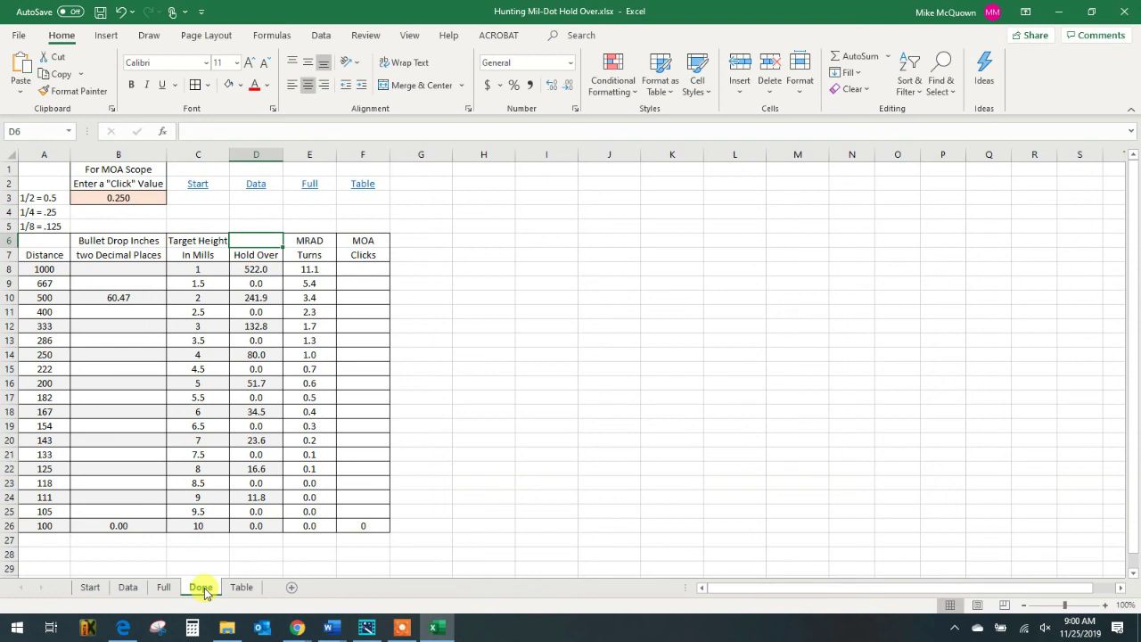
{"action": "left_click", "coordinate": [90, 202]}
{"action": "left_click", "coordinate": [247, 587]}
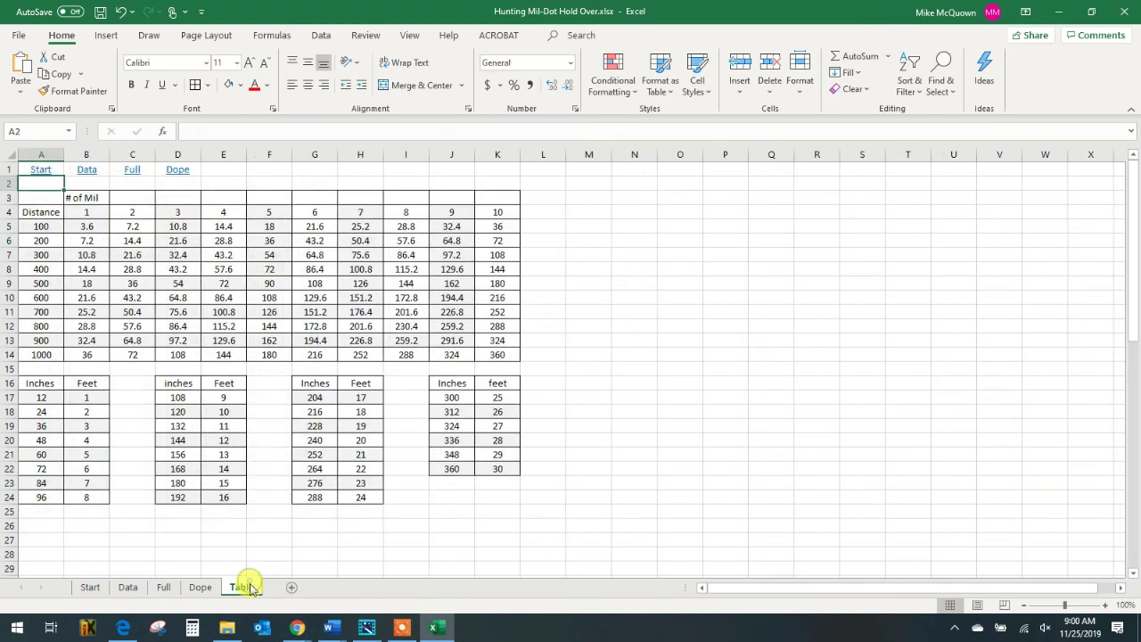
Step: Revisit the Full sheet's target height and the Data sheet's height entry
{"action": "left_click", "coordinate": [163, 589]}
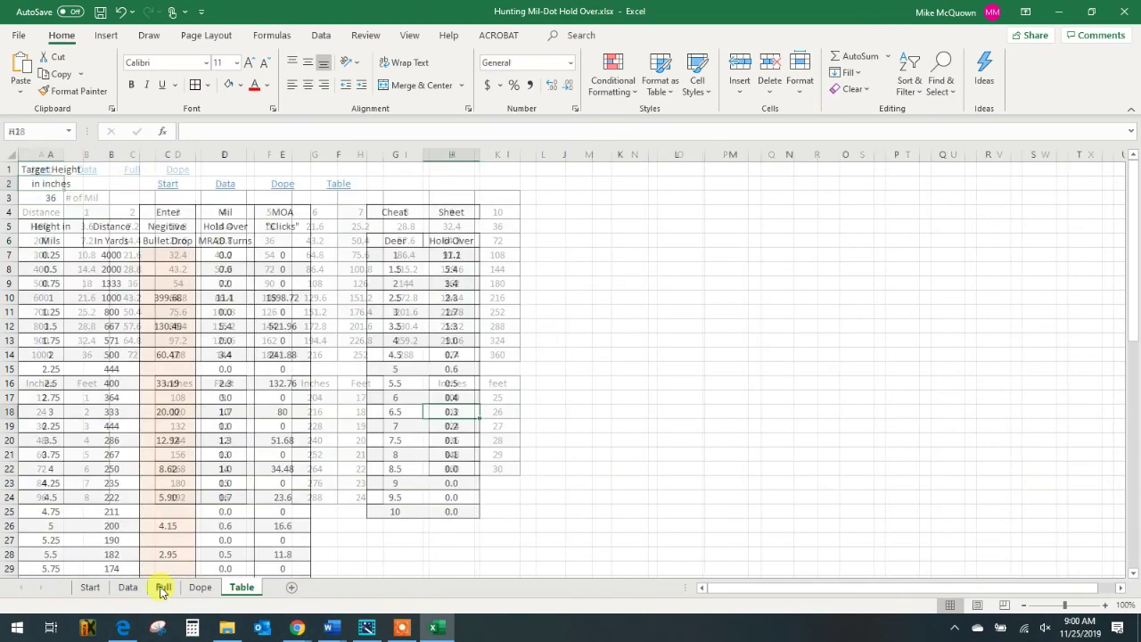
{"action": "left_click", "coordinate": [105, 169]}
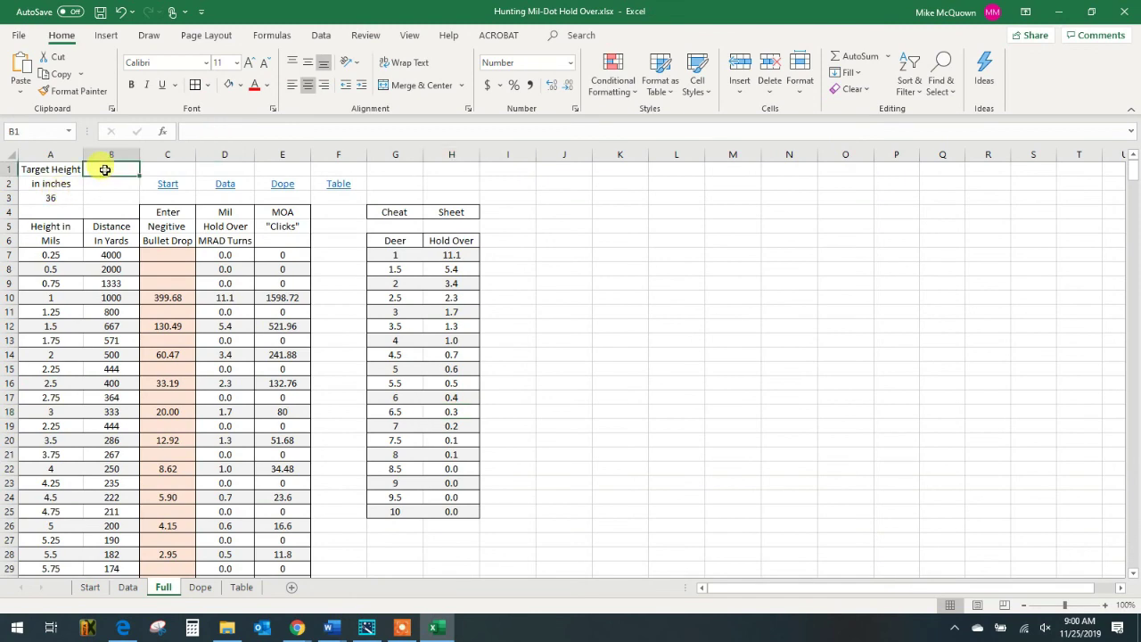
{"action": "left_click", "coordinate": [127, 587]}
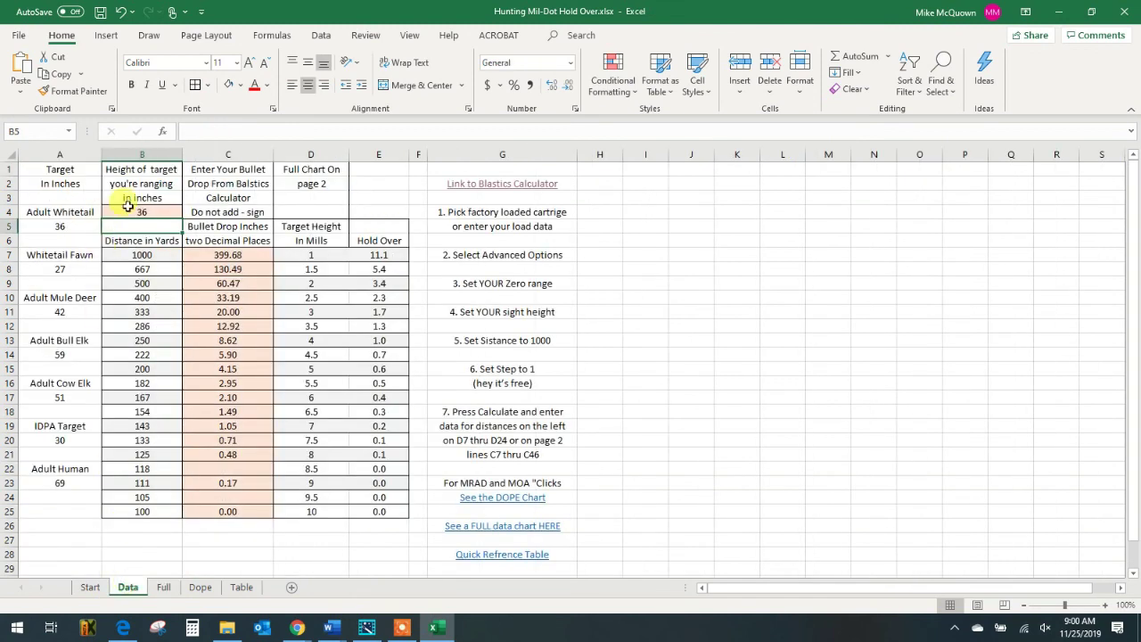
Step: Return to the Start sheet, inspect the Double Tap logo and reticle picture, and leave cell A16 selected
{"action": "left_click", "coordinate": [89, 587]}
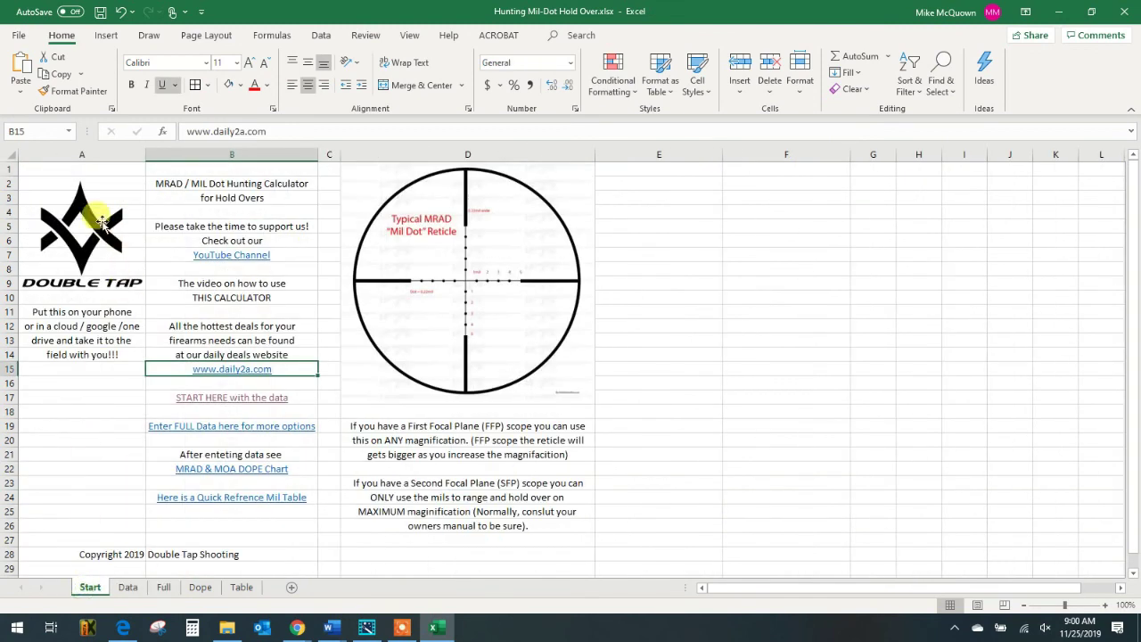
{"action": "left_click", "coordinate": [46, 179]}
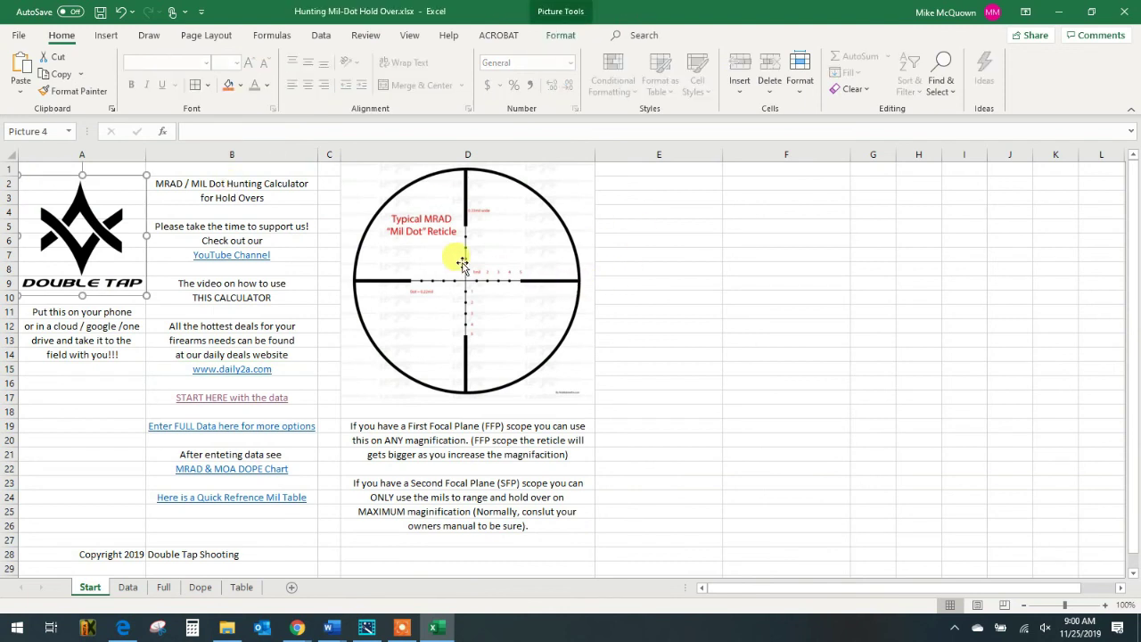
{"action": "left_click", "coordinate": [79, 378]}
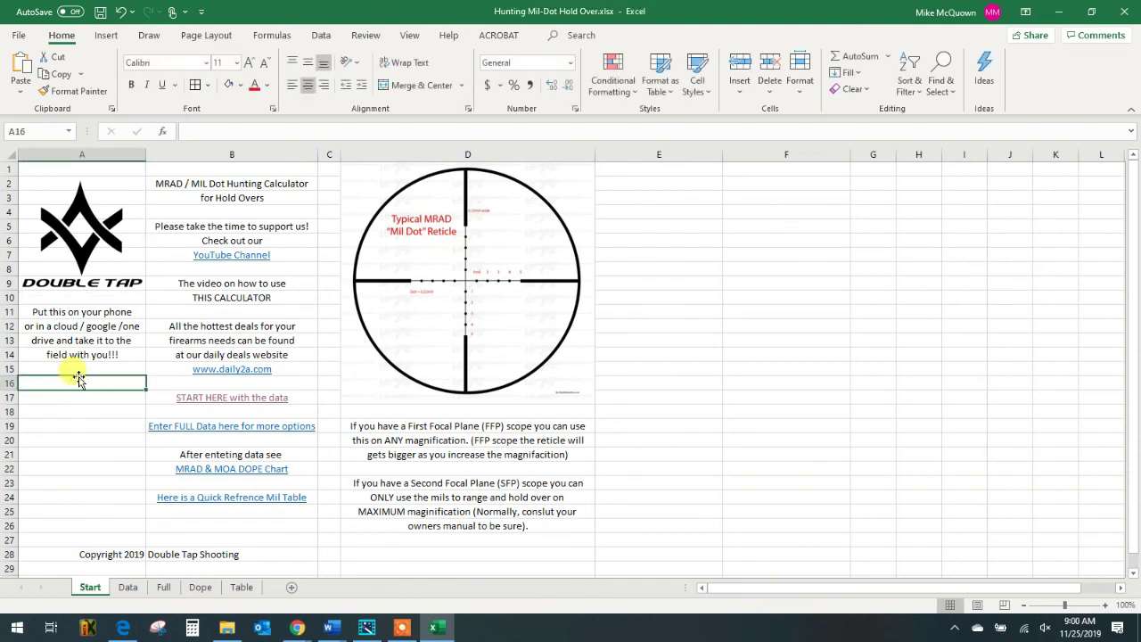